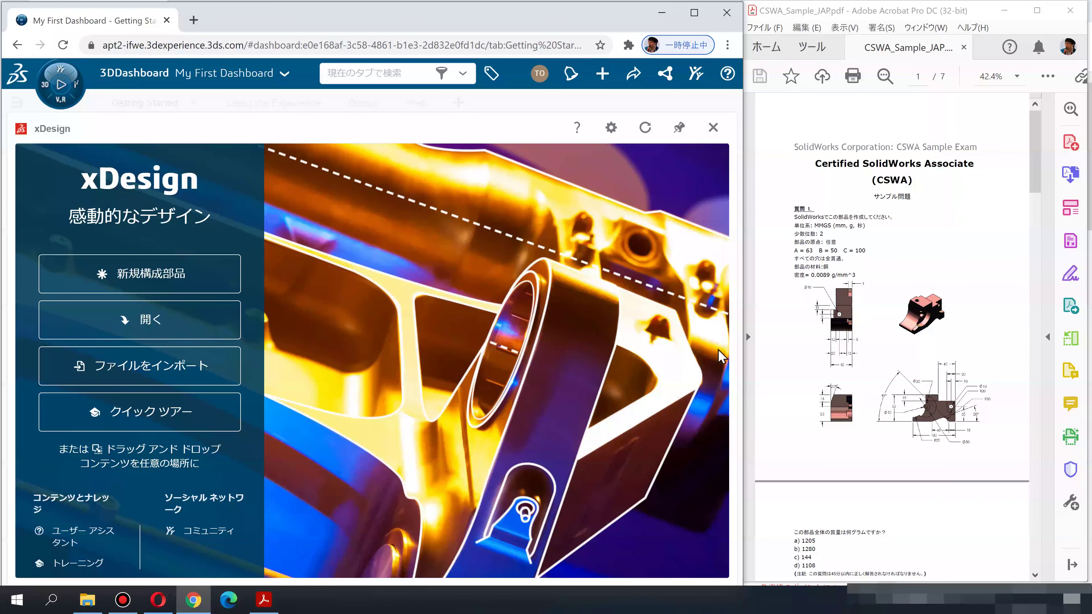
Step: Glance at the CSWA web page, then create a new physical product named 'CSWAサンプル問題1'
left_click(158, 599)
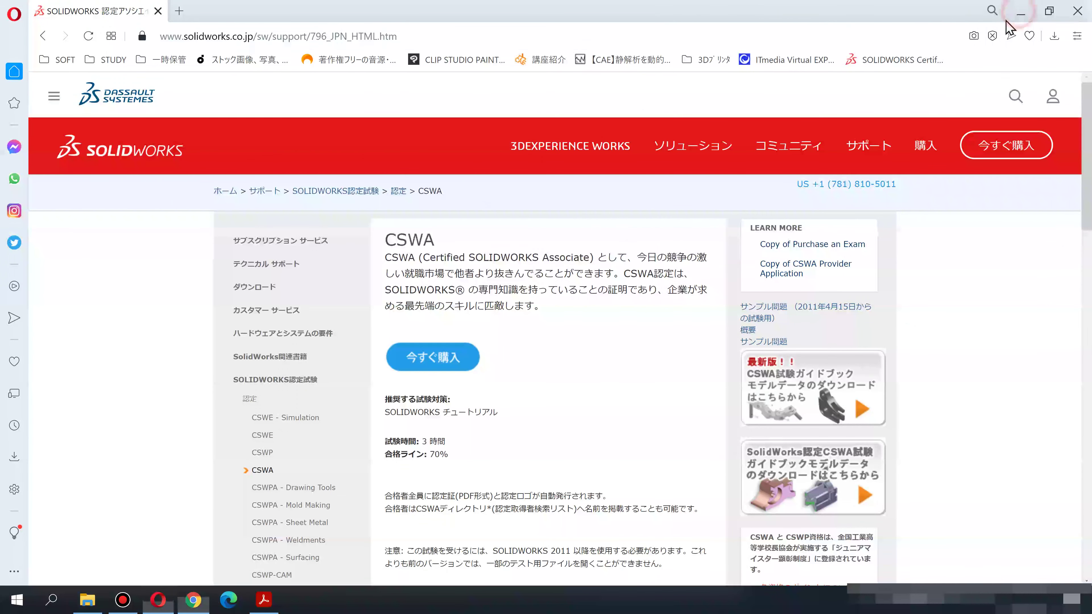
left_click(1017, 11)
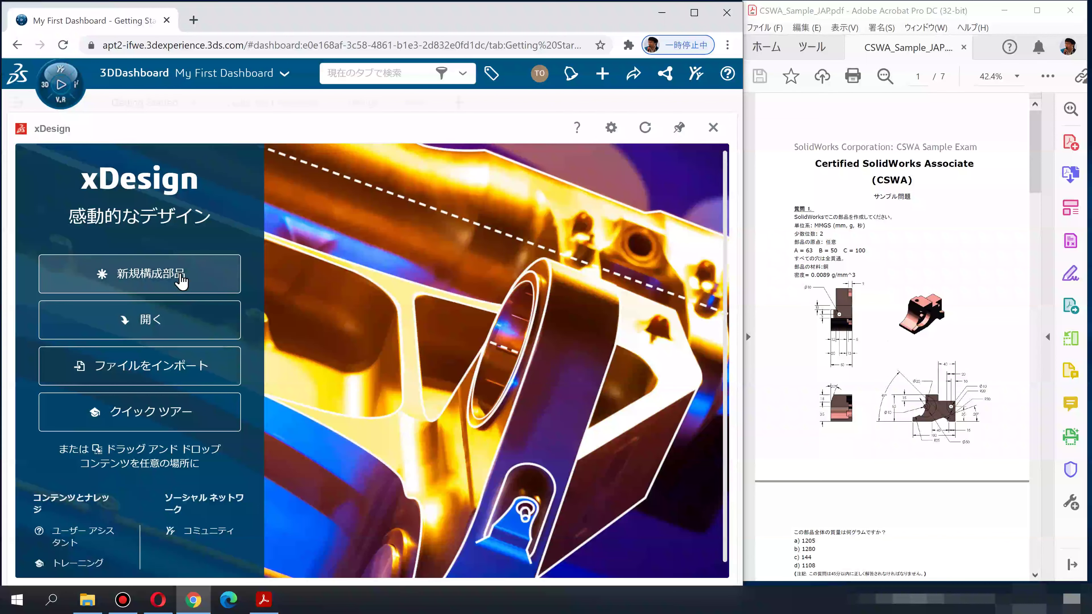
left_click(181, 281)
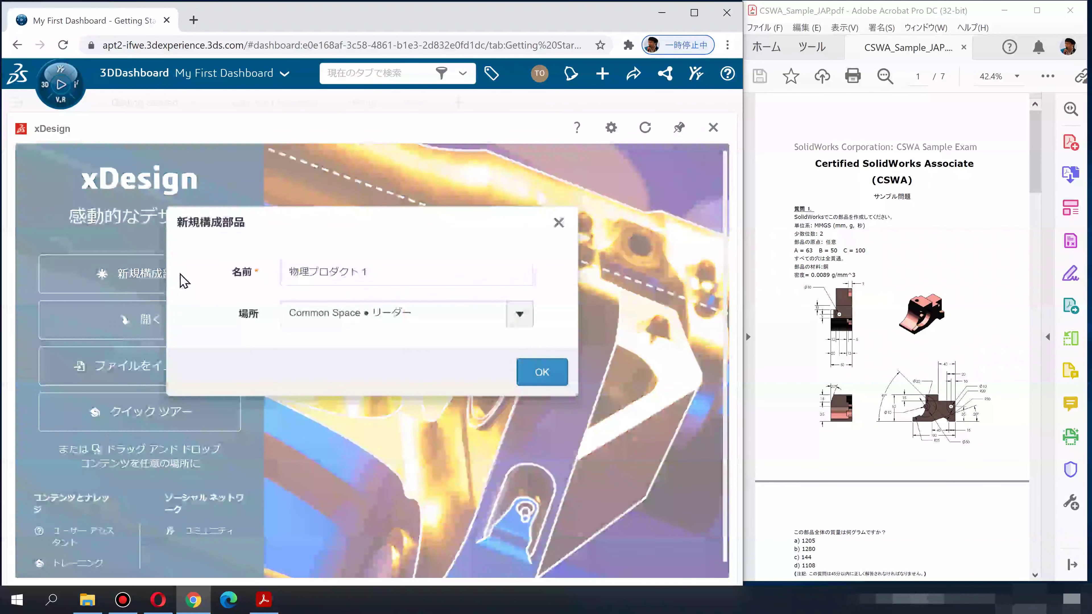
left_click(430, 273)
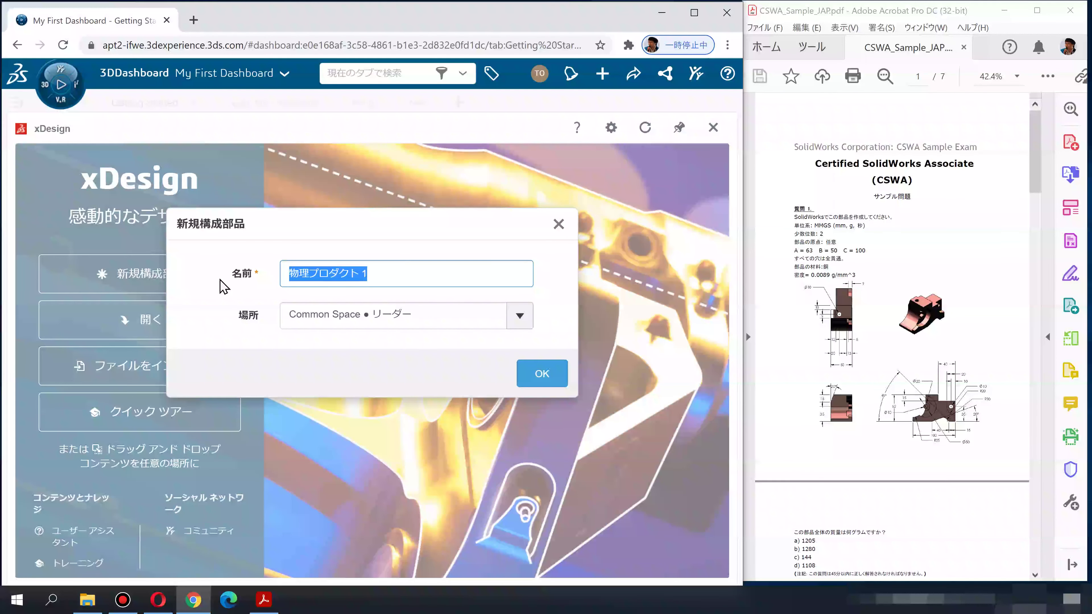
type("CSWAさ")
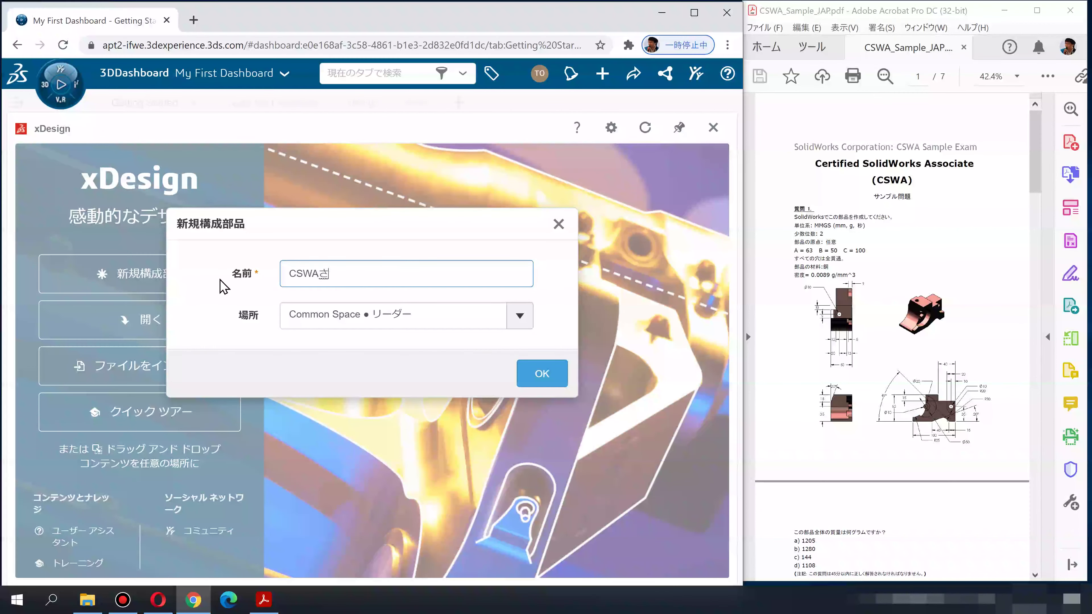
type("ru")
key("space")
key("space")
key("Return")
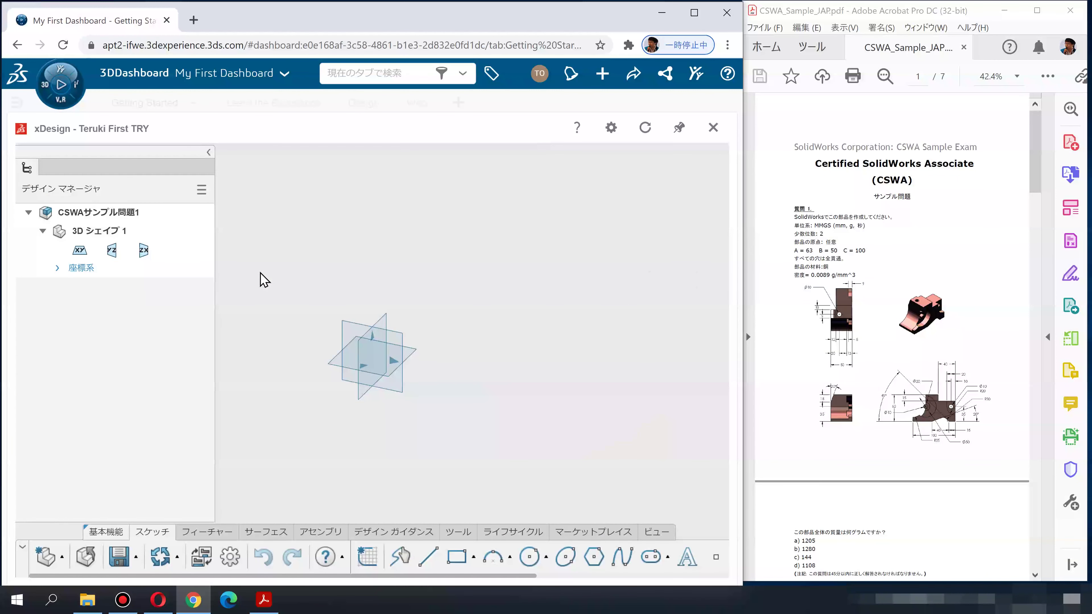
Step: Scroll through the CSWA sample exam PDF to find the bracket drawings
scroll(866, 372, "down", 1)
scroll(865, 378, "down", 3)
scroll(866, 378, "down", 2)
scroll(865, 378, "down", 1)
scroll(865, 378, "down", 2)
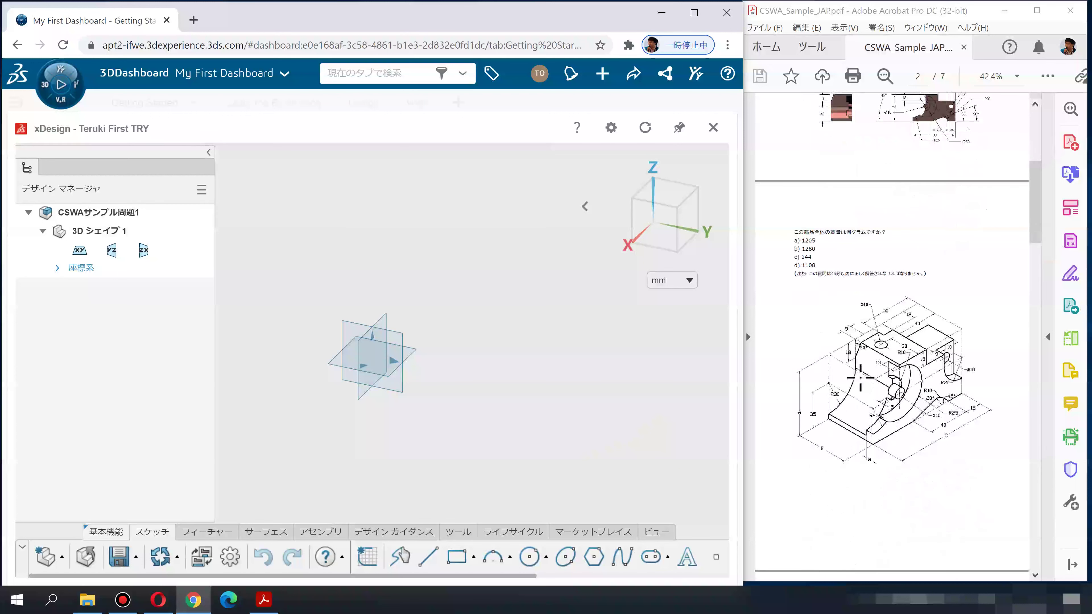
scroll(864, 383, "down", 1)
scroll(866, 382, "up", 3)
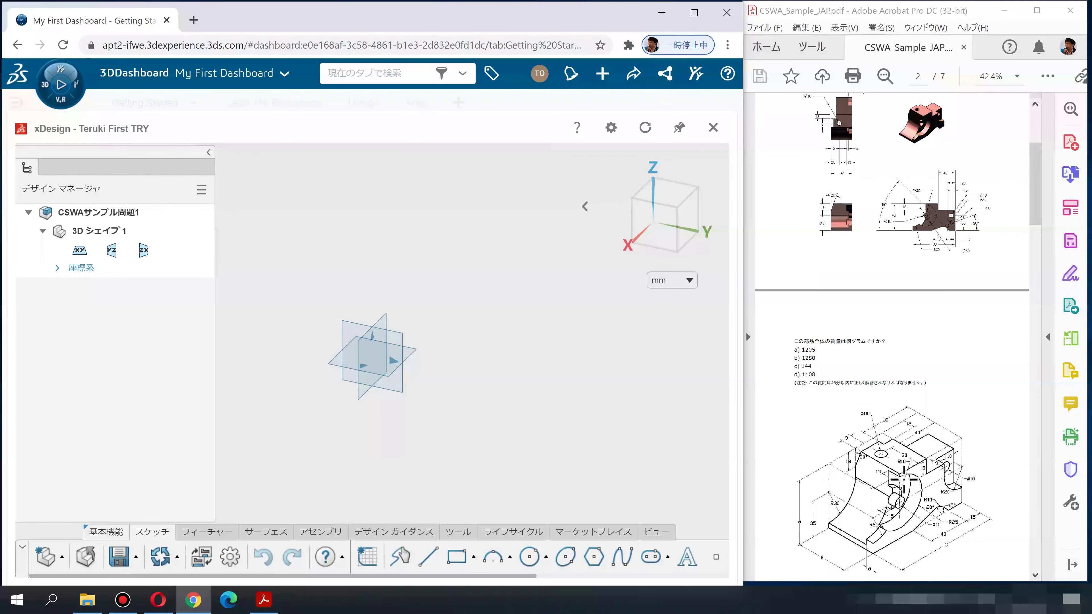
scroll(904, 480, "up", 2)
scroll(851, 460, "up", 2)
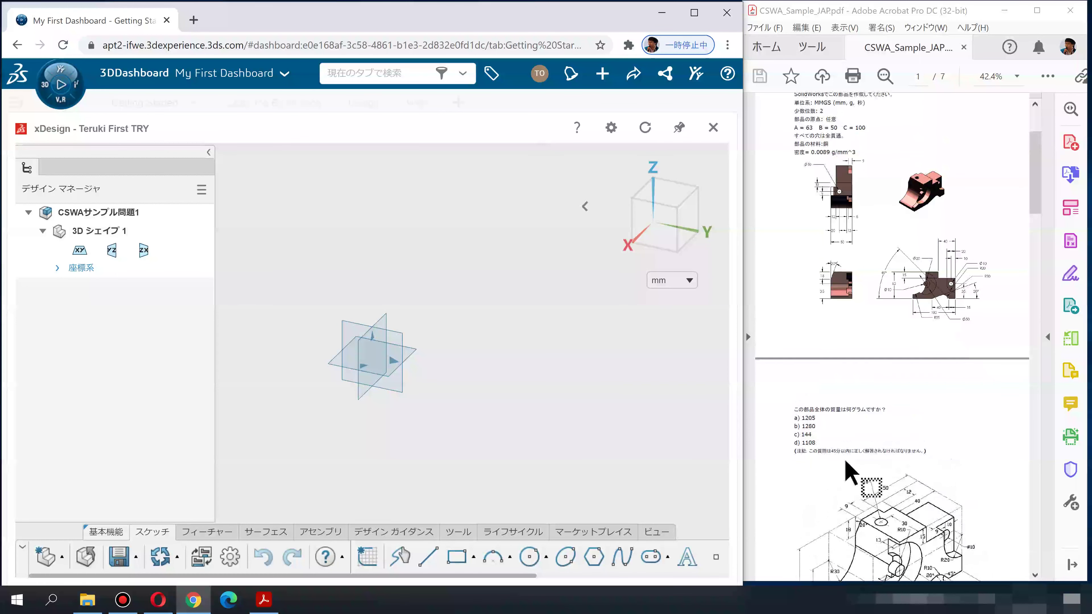
scroll(842, 451, "up", 2)
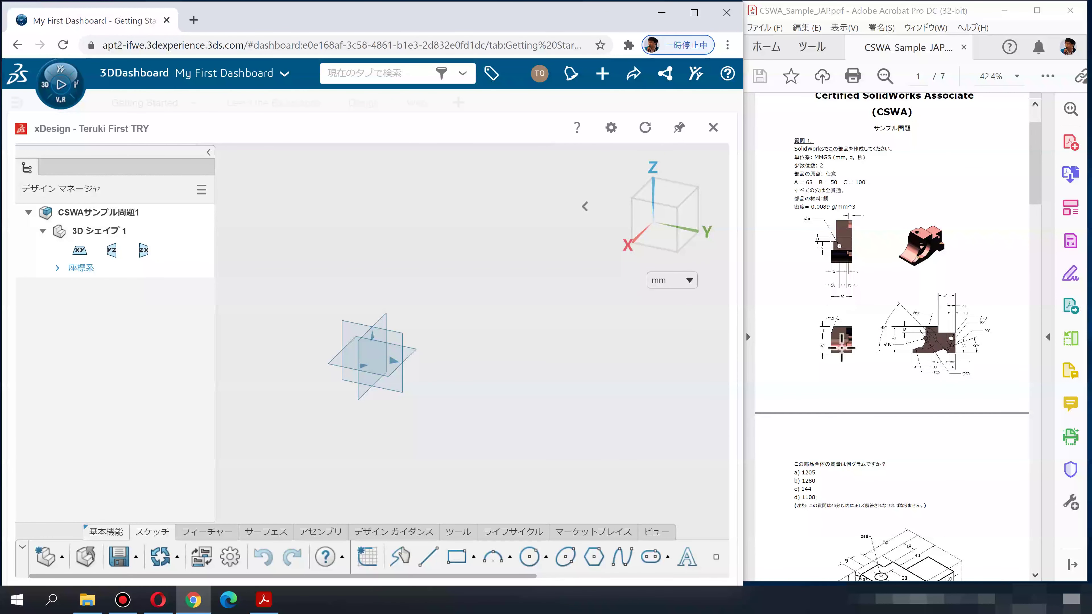
scroll(862, 404, "down", 2)
scroll(862, 404, "down", 2)
scroll(861, 405, "down", 2)
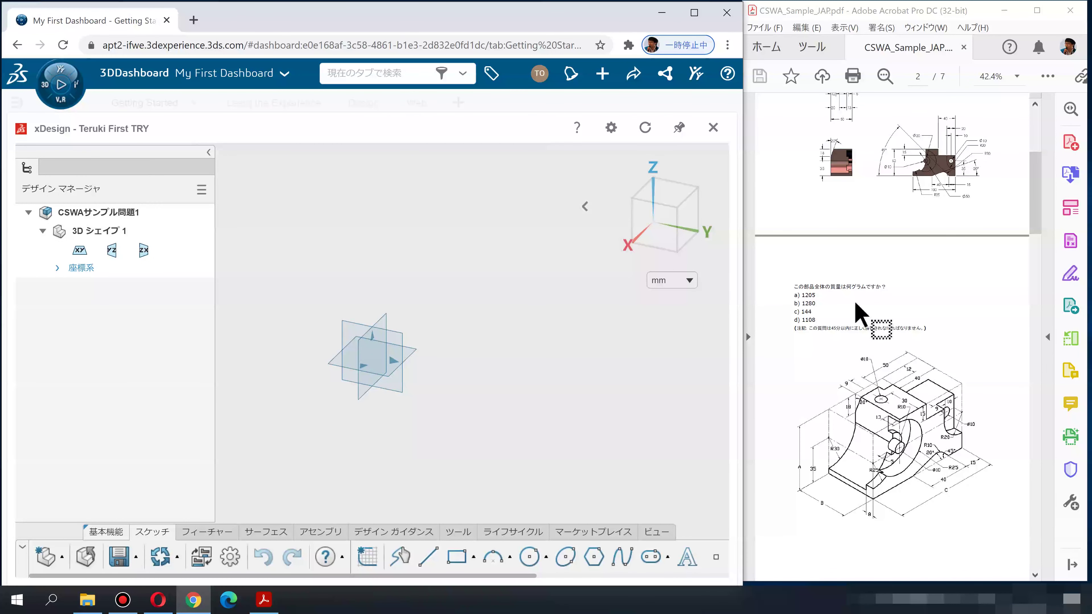
scroll(877, 397, "up", 3)
scroll(927, 331, "up", 1)
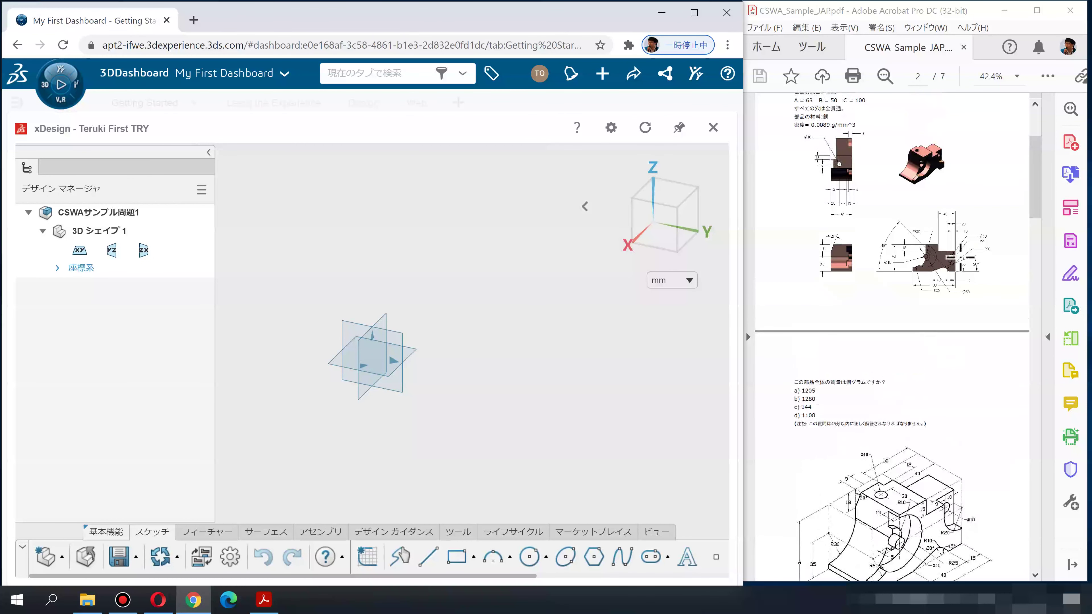
Step: Marquee-zoom twice into the dimensioned front-view drawing of the bracket
left_click(962, 259)
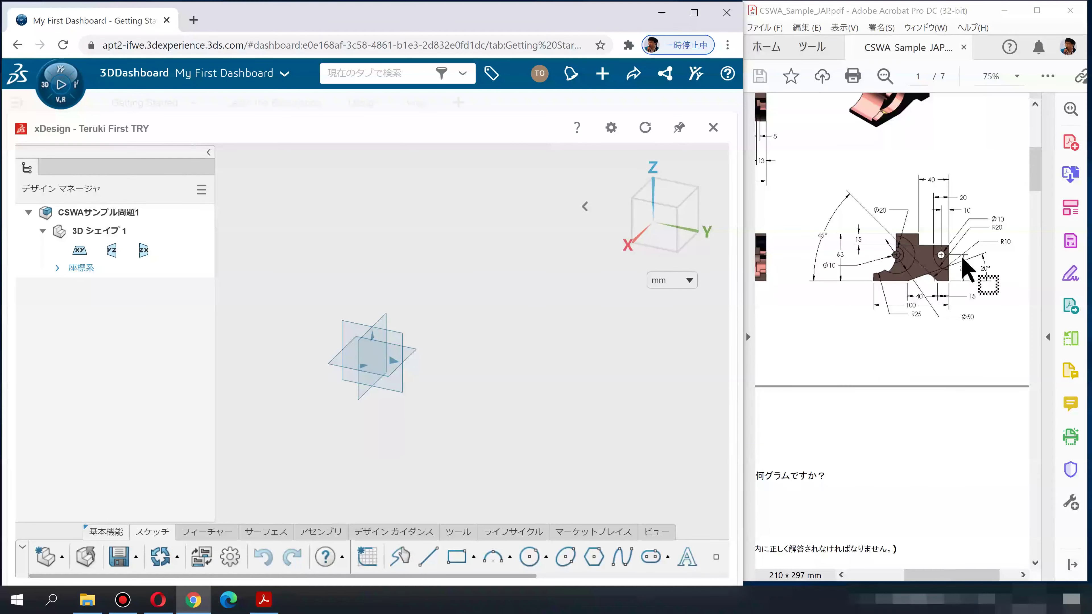
left_click(962, 266)
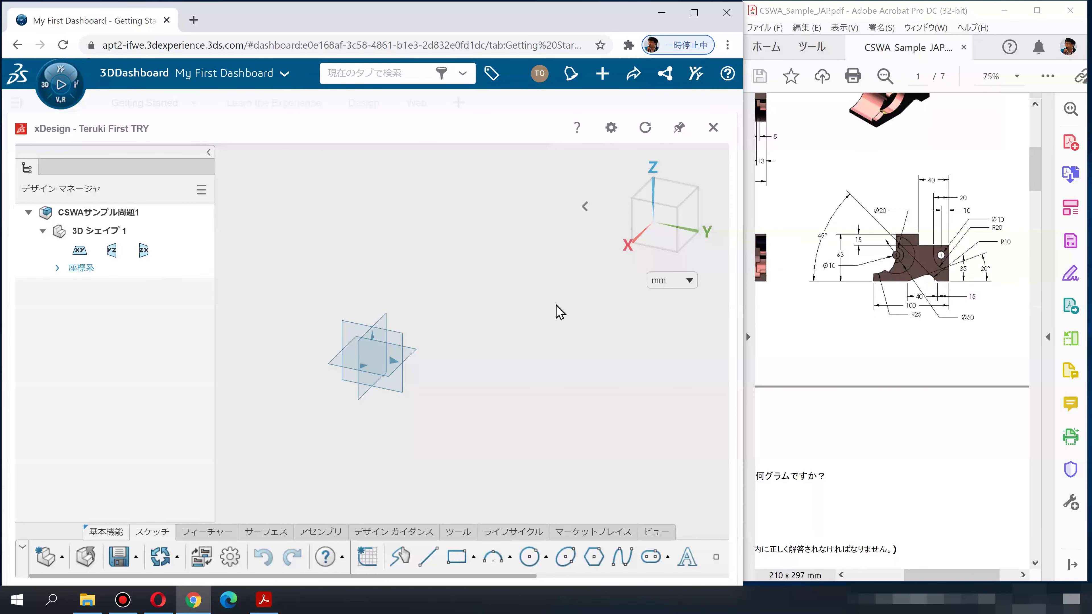
scroll(896, 210, "up", 3)
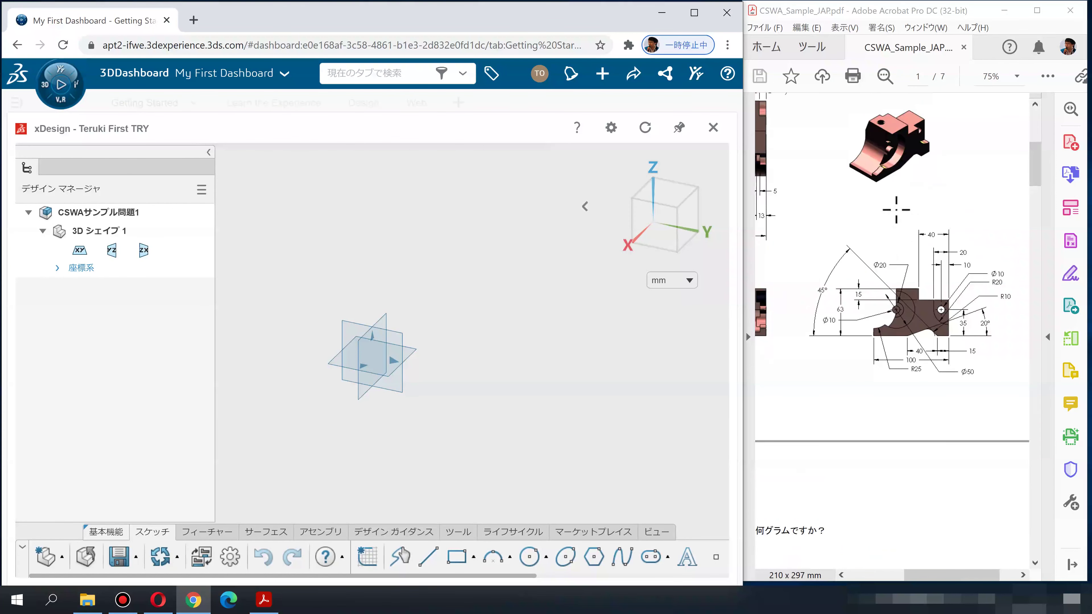
scroll(896, 210, "up", 1)
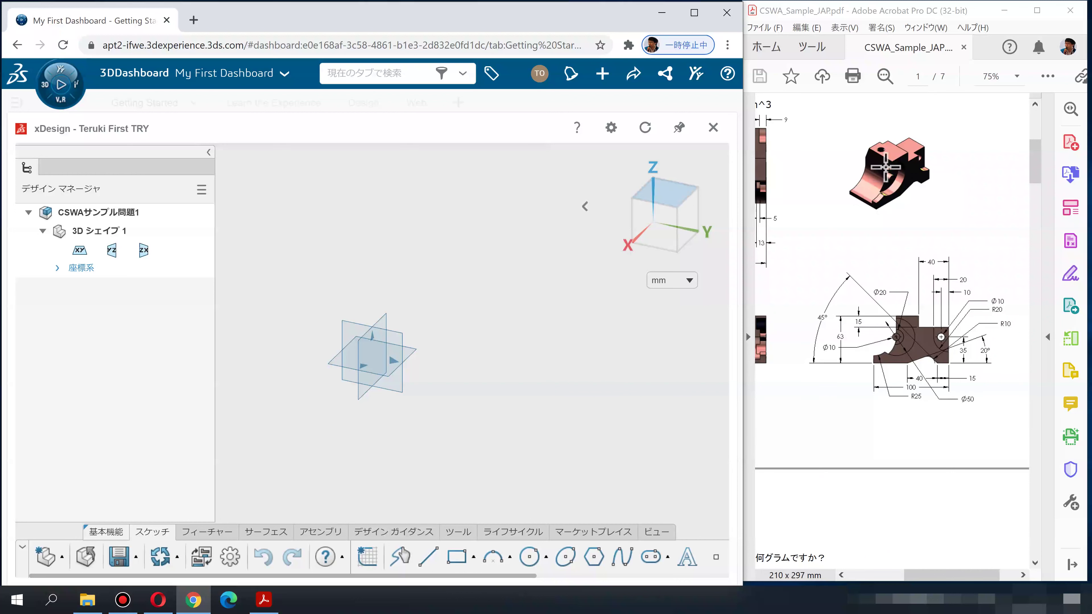
left_click(382, 320)
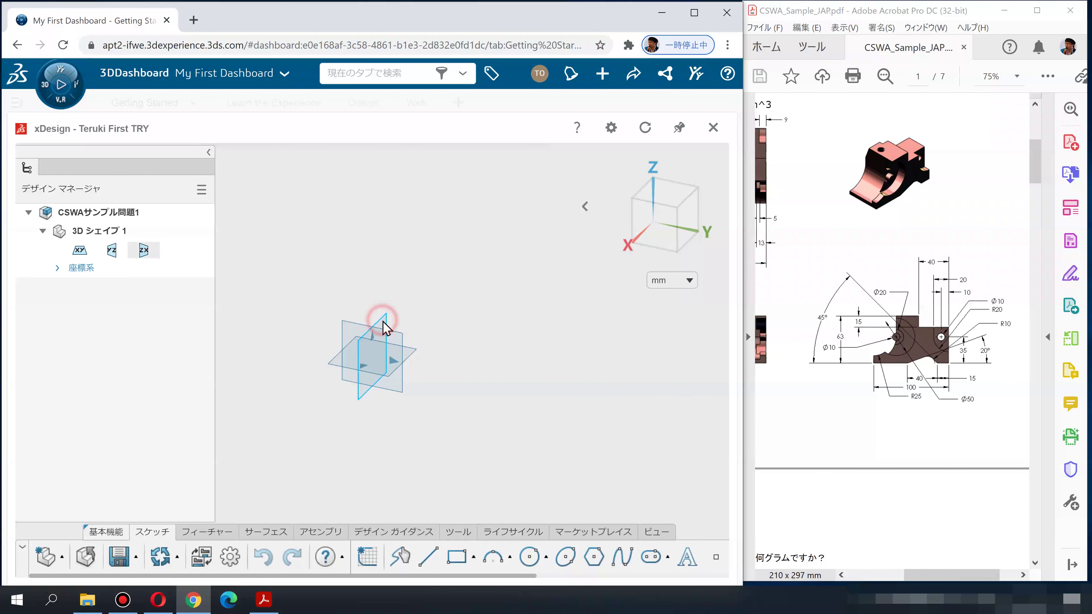
Step: Start a sketch on the ZX plane and draw a rectangle from the origin up and right
left_click(416, 264)
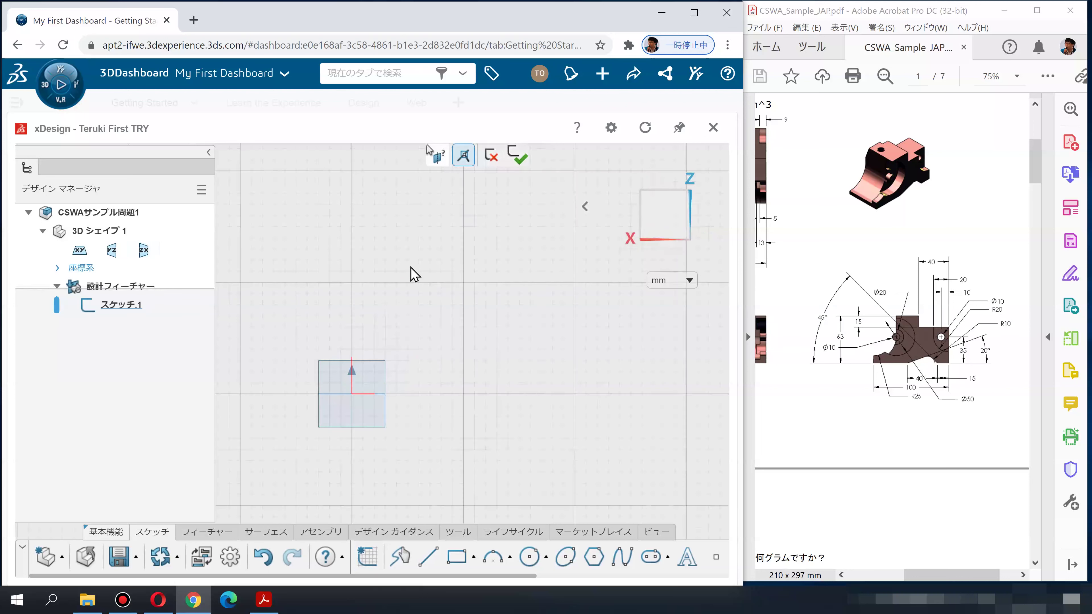
left_click(457, 564)
left_click_drag(351, 393, 525, 266)
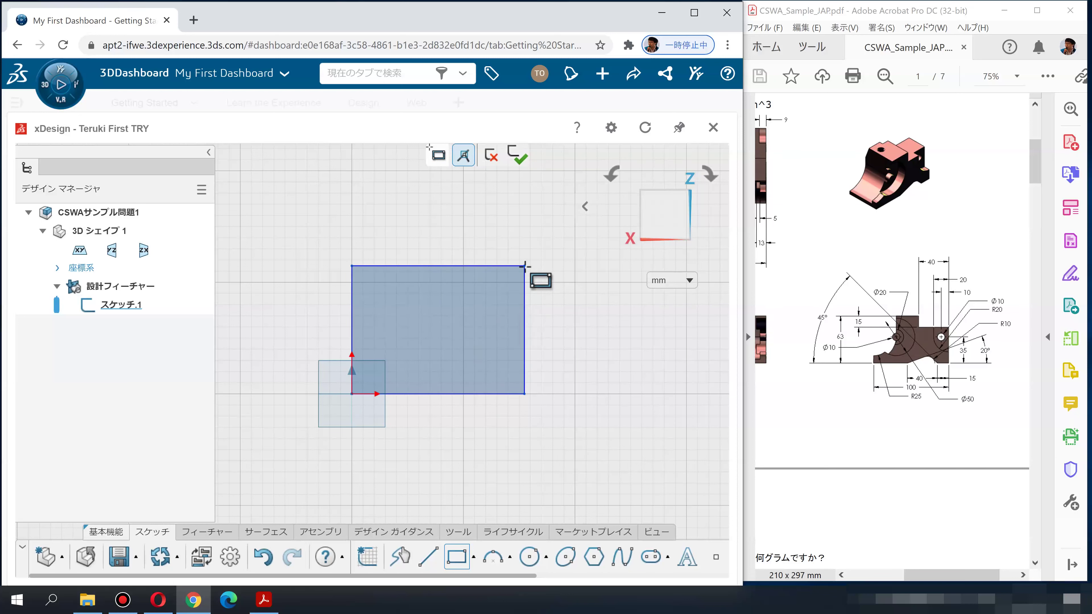
left_click(524, 265)
Step: Scroll around the view to review the rectangle and the reference drawing
left_click_drag(818, 297, 831, 297)
scroll(831, 297, "left", 5)
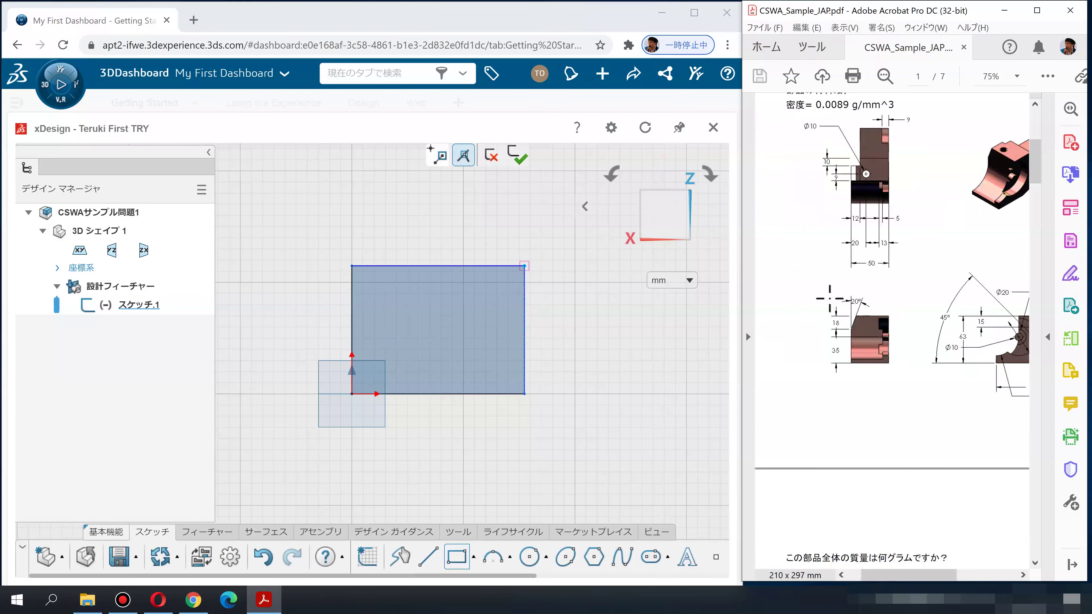
scroll(831, 297, "right", 1)
scroll(838, 301, "right", 1)
scroll(838, 301, "right", 1)
scroll(839, 301, "right", 2)
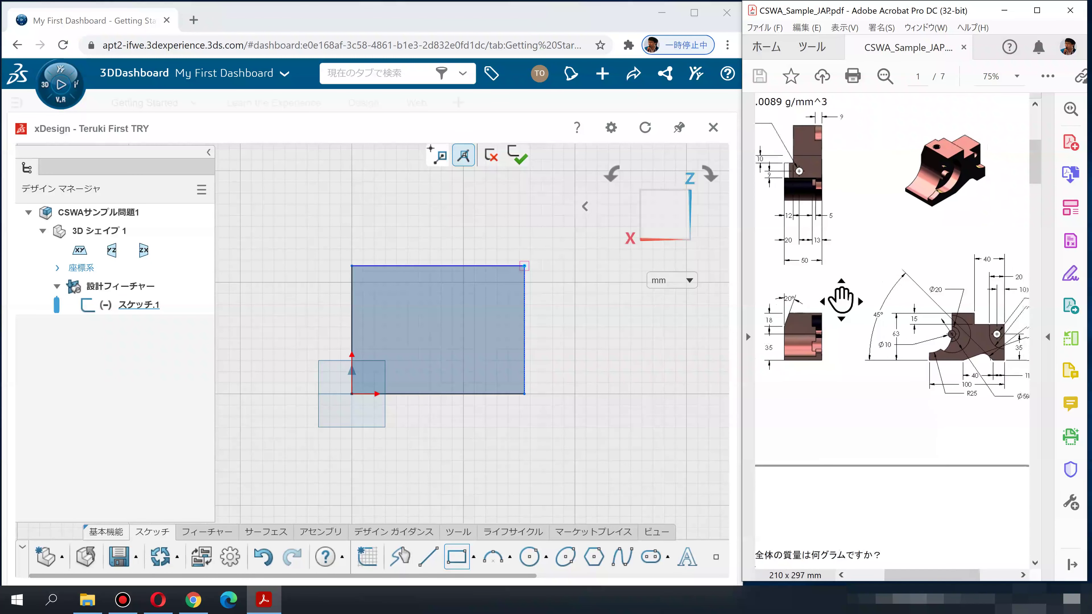
scroll(840, 299, "right", 2)
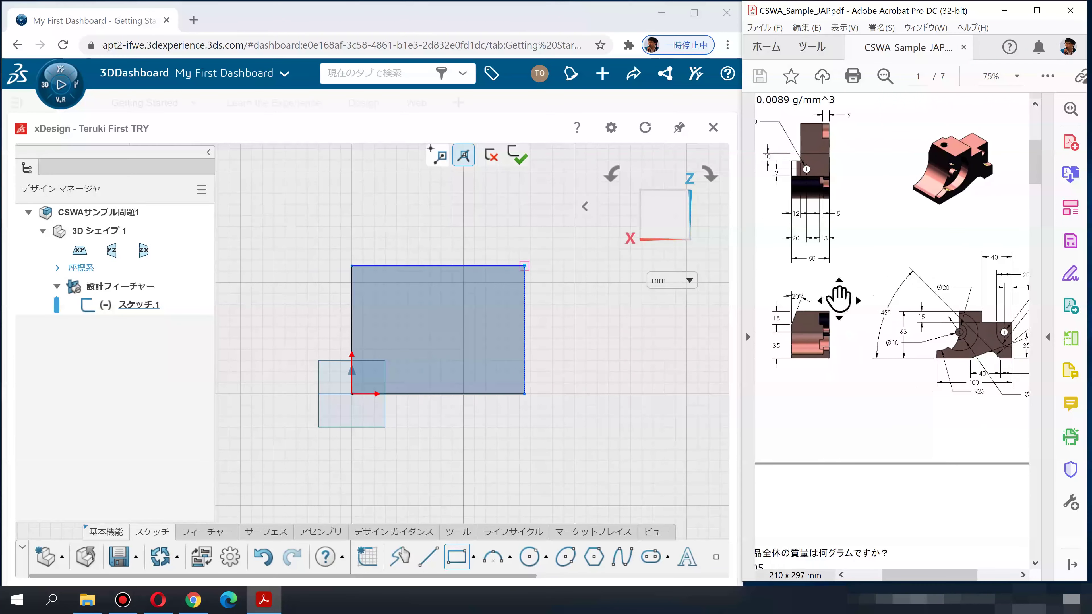
scroll(848, 299, "right", 1)
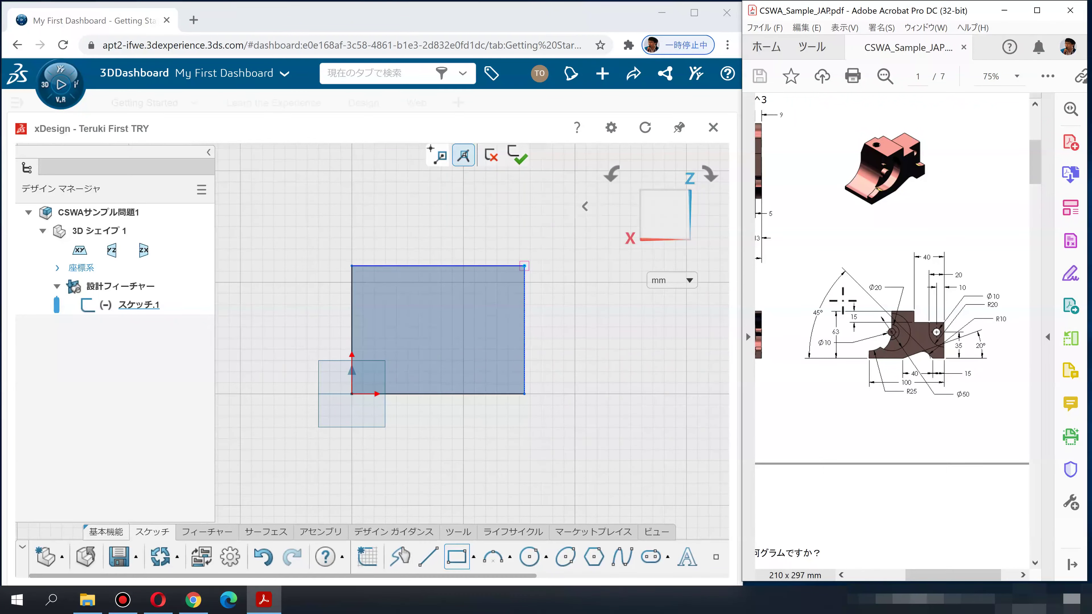
scroll(841, 297, "left", 2)
scroll(842, 296, "up", 1)
scroll(840, 291, "up", 2)
scroll(841, 291, "left", 1)
scroll(840, 291, "left", 1)
scroll(837, 292, "left", 1)
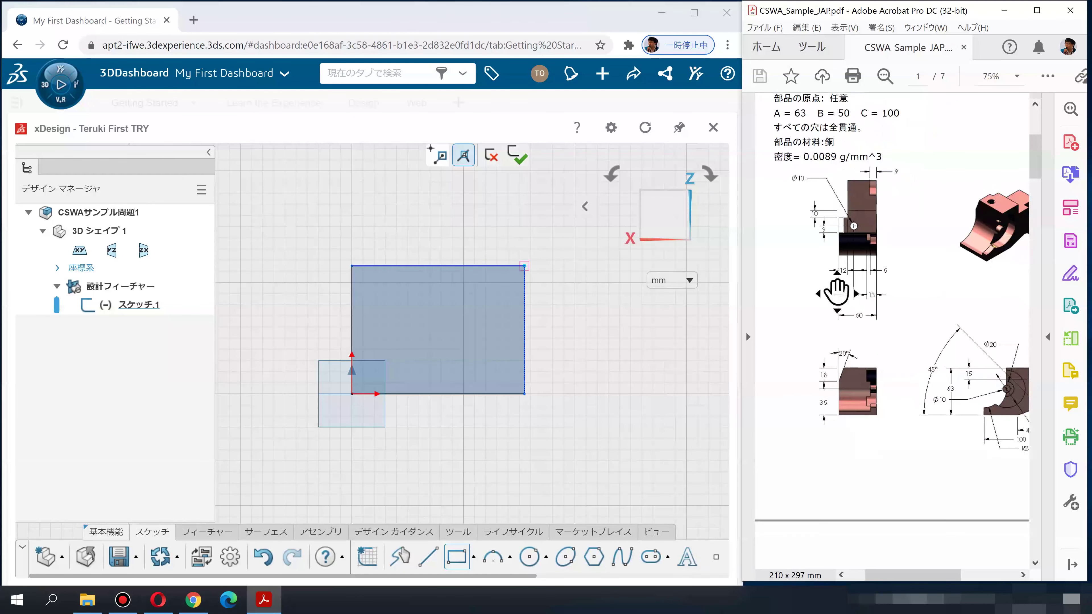
scroll(837, 292, "down", 1)
scroll(836, 293, "right", 1)
scroll(837, 293, "down", 1)
scroll(837, 292, "right", 1)
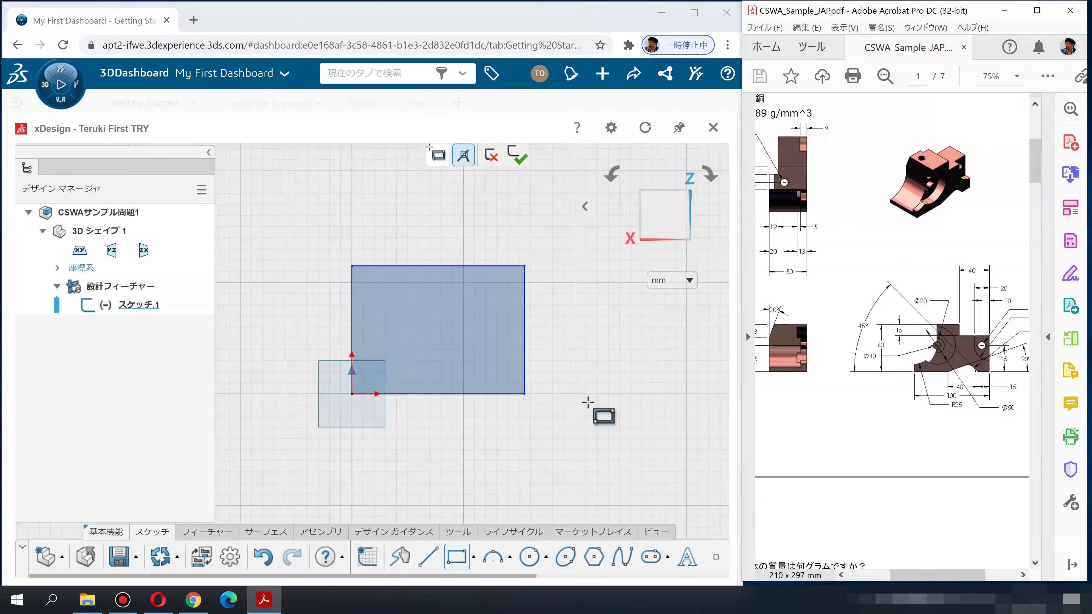
Step: Dimension the rectangle 100 mm wide along the bottom and 63 mm tall on the left
left_click(538, 24)
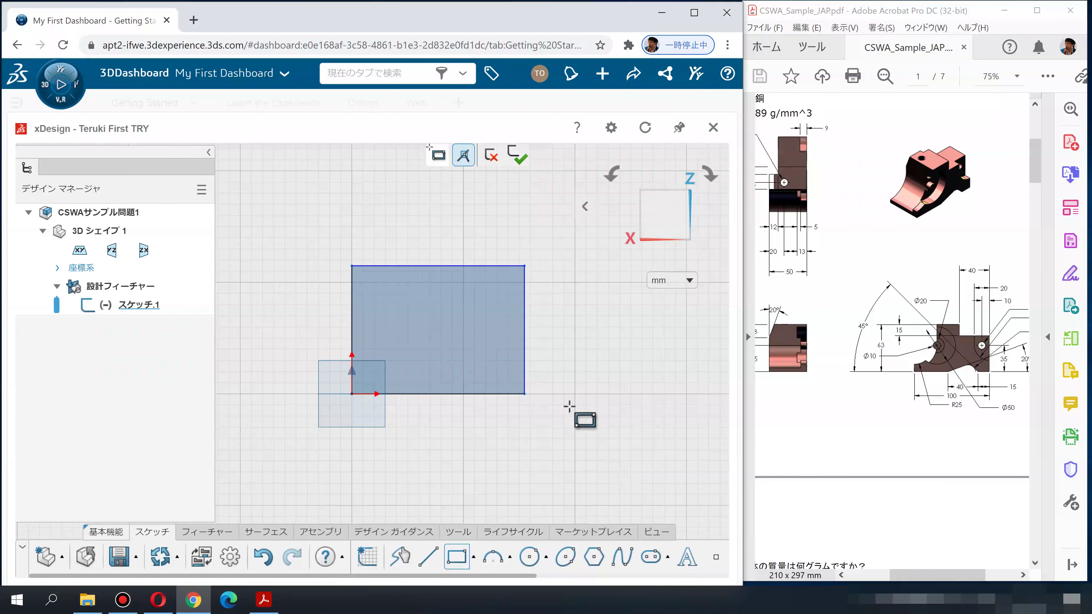
key("Escape")
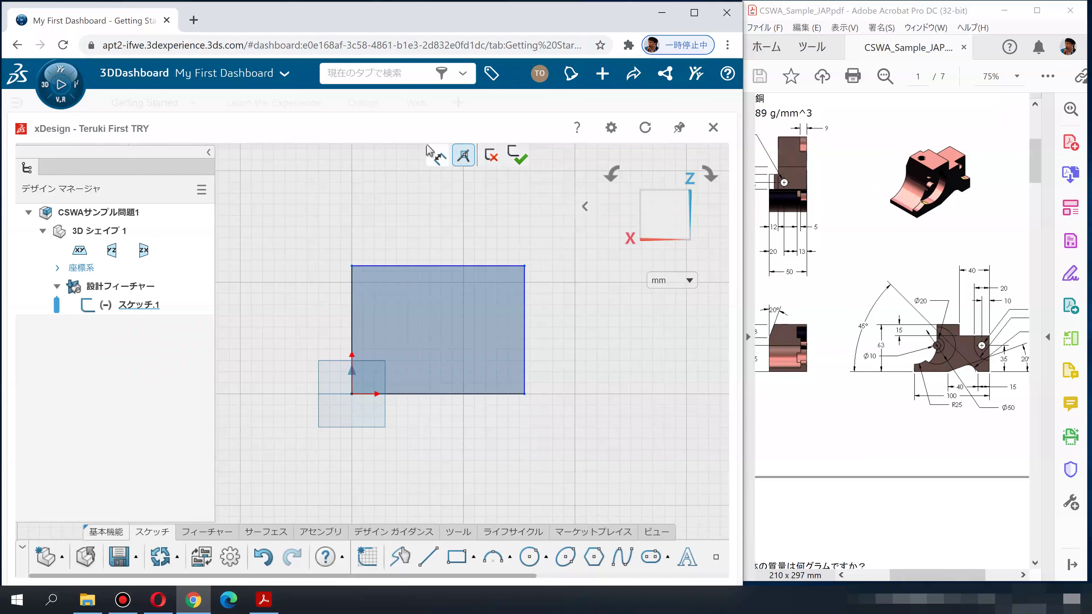
left_click(450, 394)
left_click(445, 420)
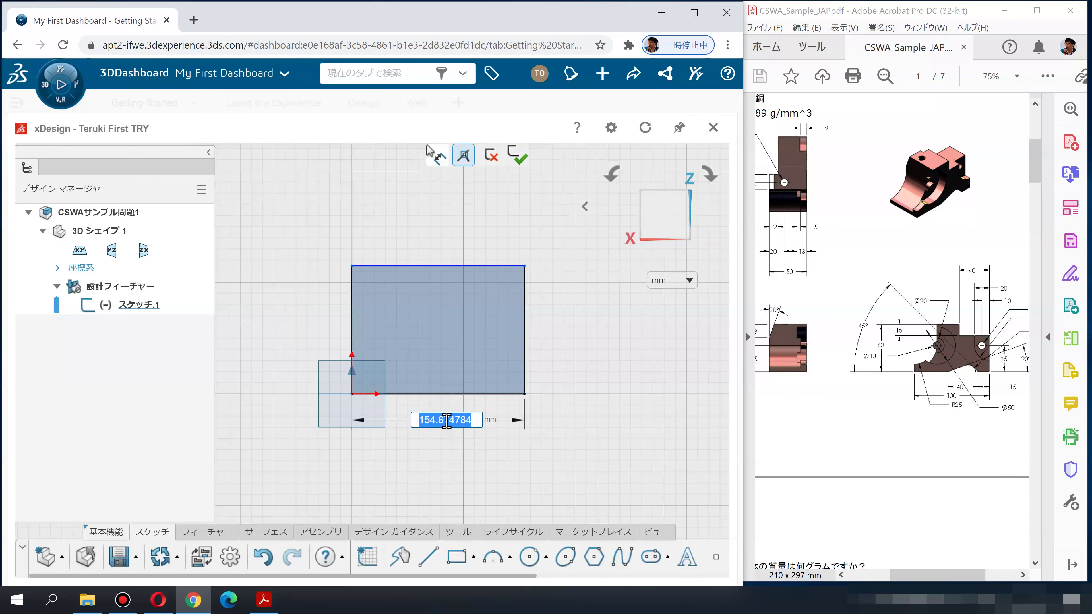
type("100")
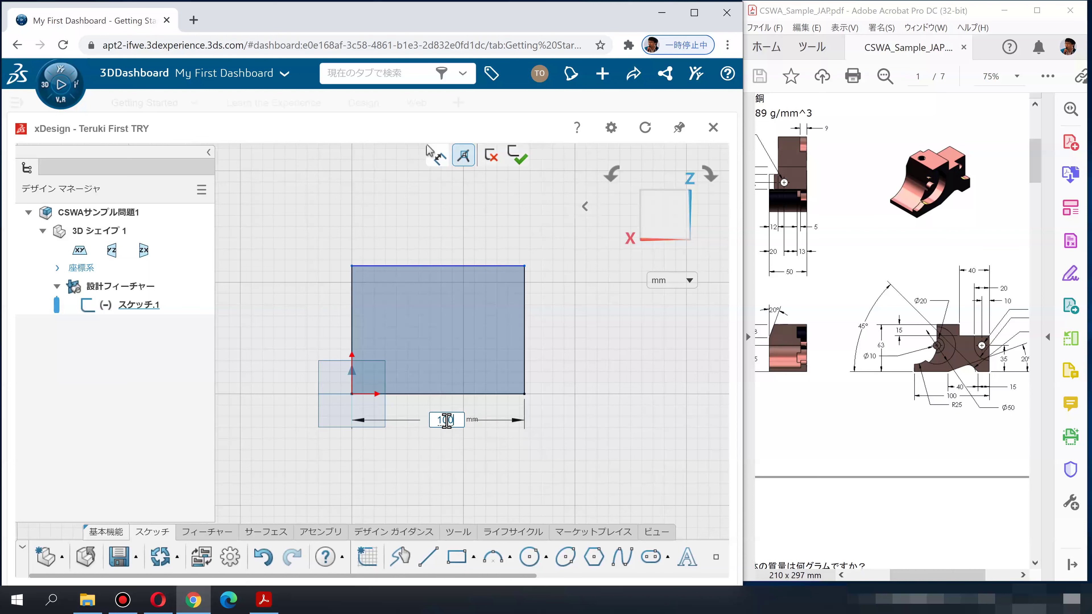
key("Return")
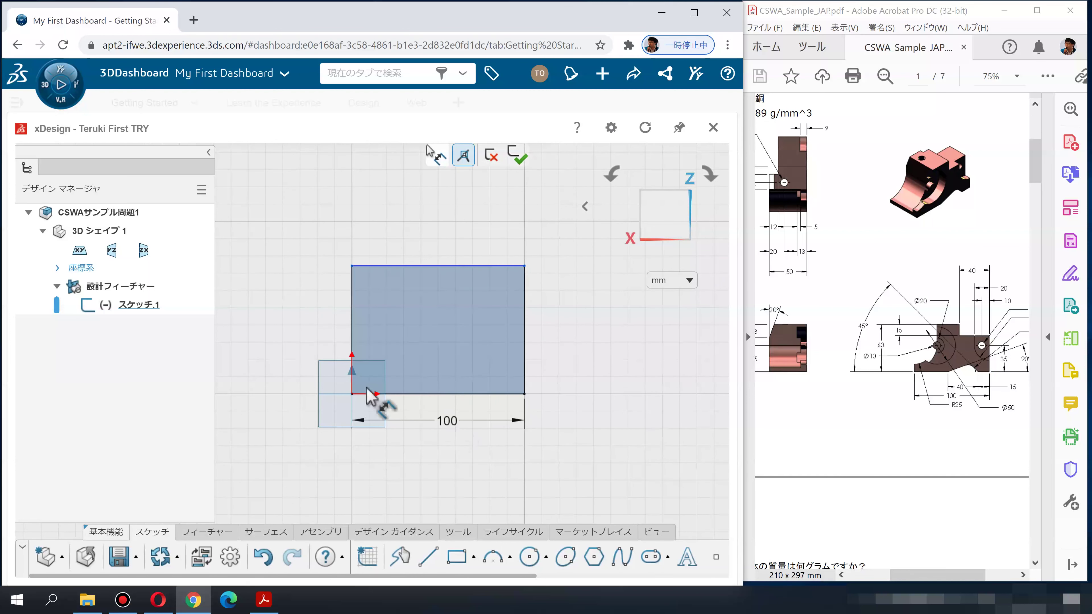
left_click(352, 342)
left_click(307, 325)
type("63")
key("Return")
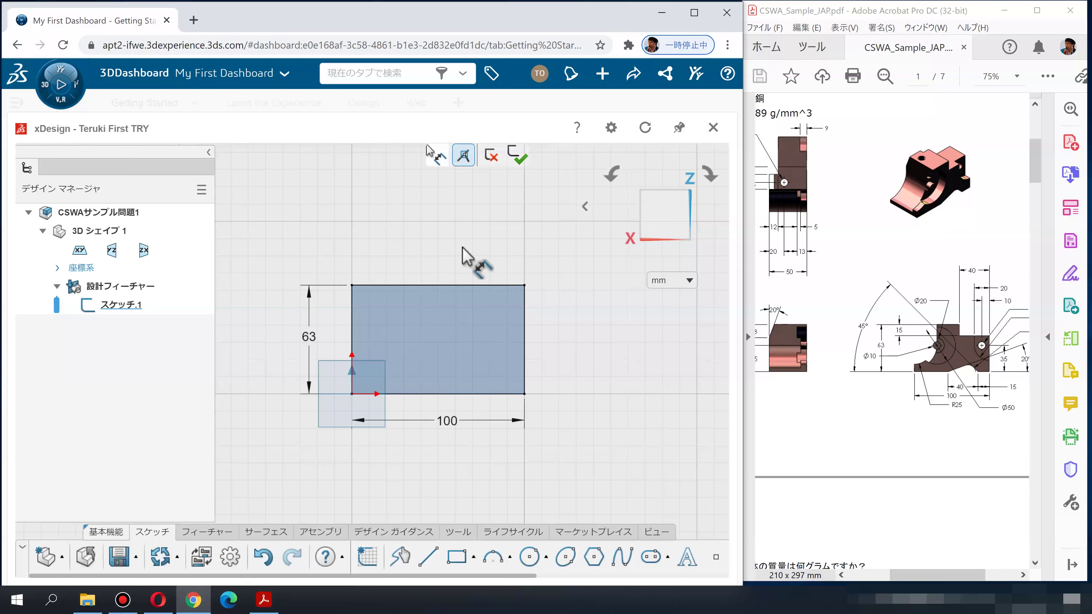
Step: Compare with the exam drawing and exit the finished sketch
left_click(861, 309)
scroll(861, 309, "left", 1)
scroll(861, 310, "right", 1)
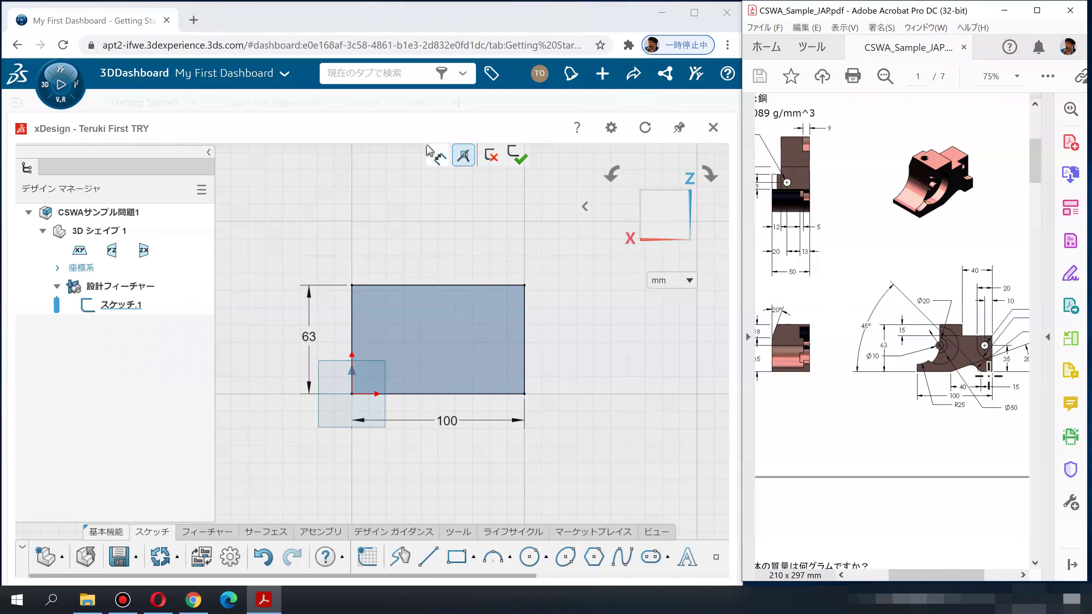
scroll(974, 398, "right", 2)
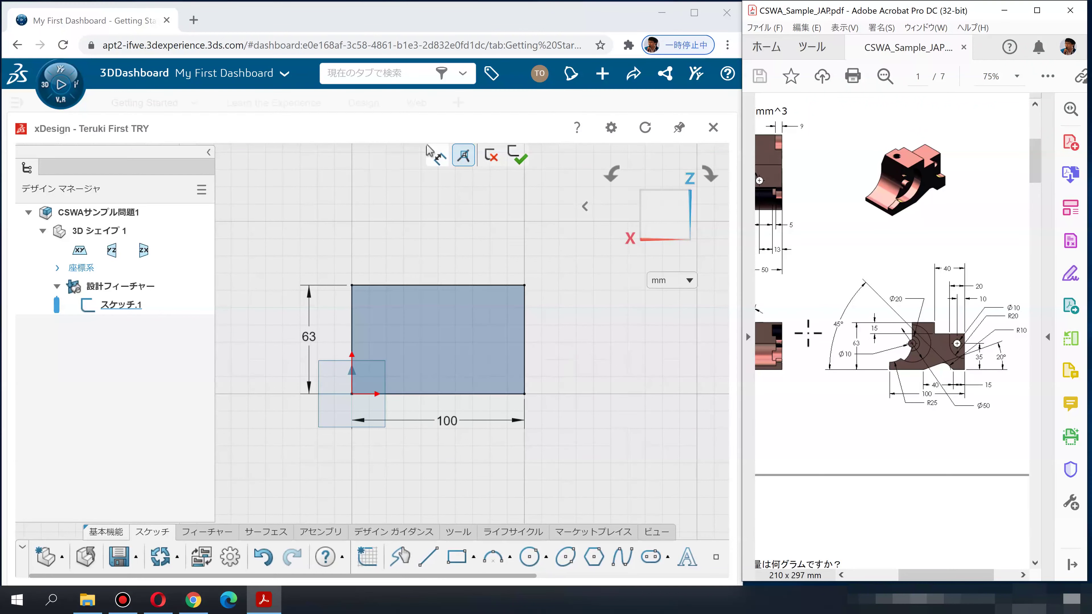
left_click(521, 163)
Step: Extrude the rectangle sketch 35 mm into a solid block
scroll(870, 256, "left", 3)
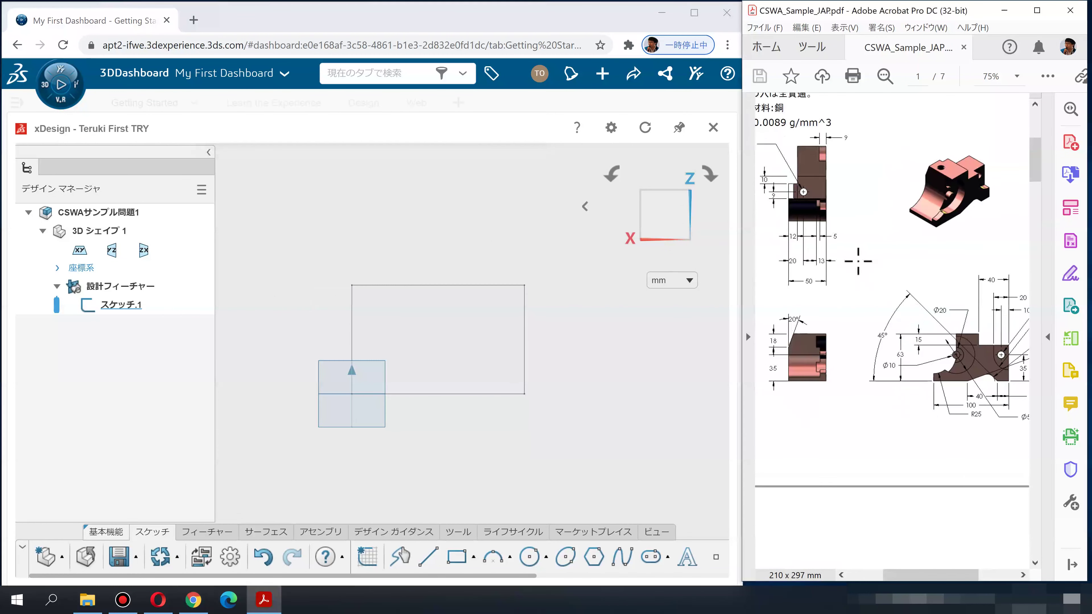
scroll(858, 261, "left", 2)
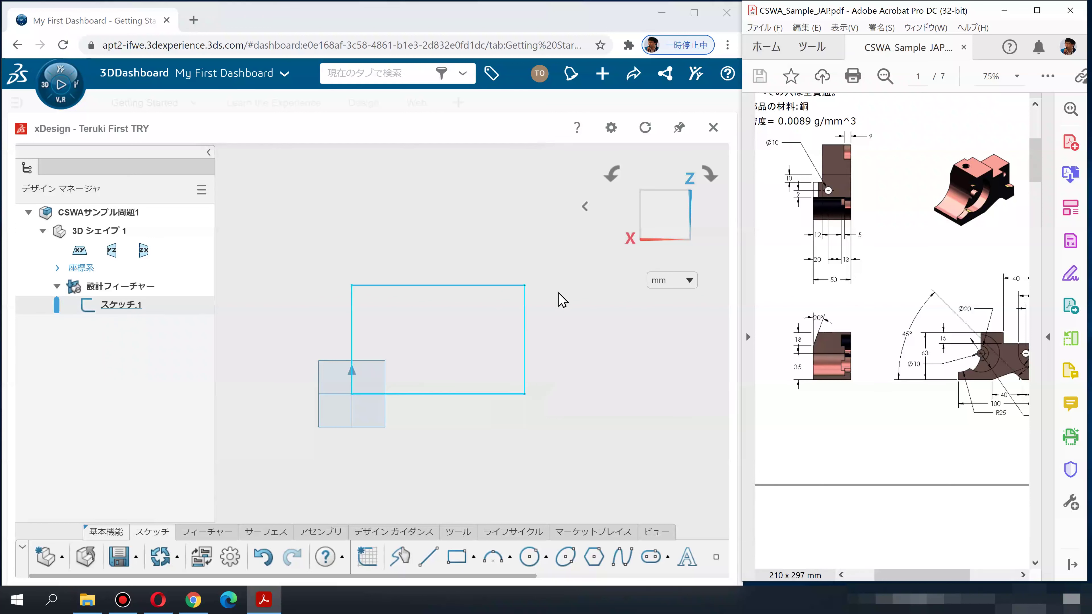
left_click(199, 536)
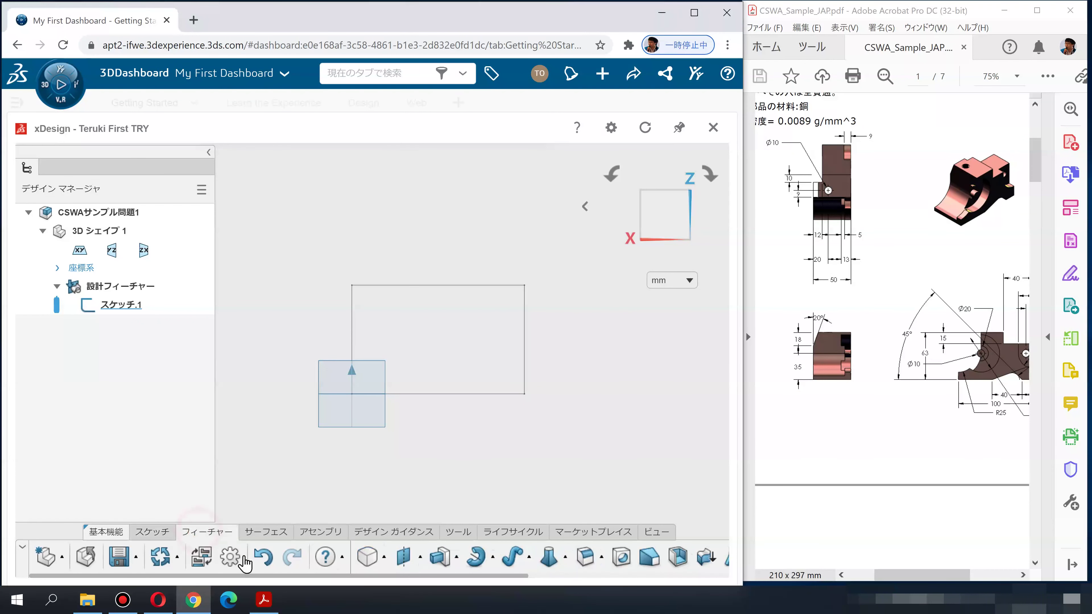
left_click(443, 558)
mouse_move(506, 433)
middle_mouse_down()
mouse_move(638, 497)
mouse_move(607, 475)
mouse_move(609, 500)
middle_mouse_up()
left_click(541, 373)
left_click(331, 380)
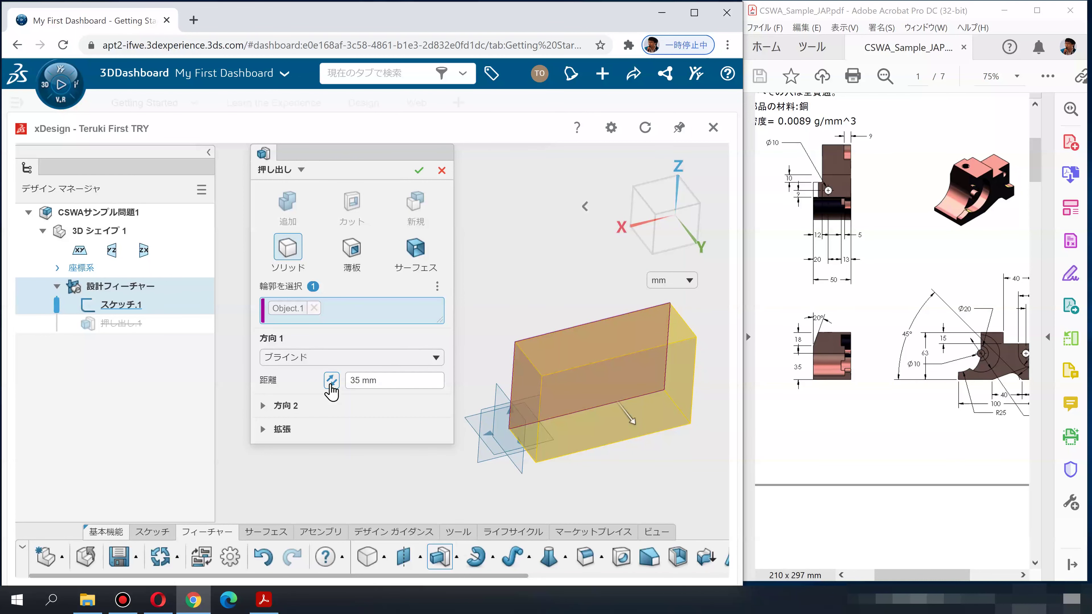
left_click(330, 382)
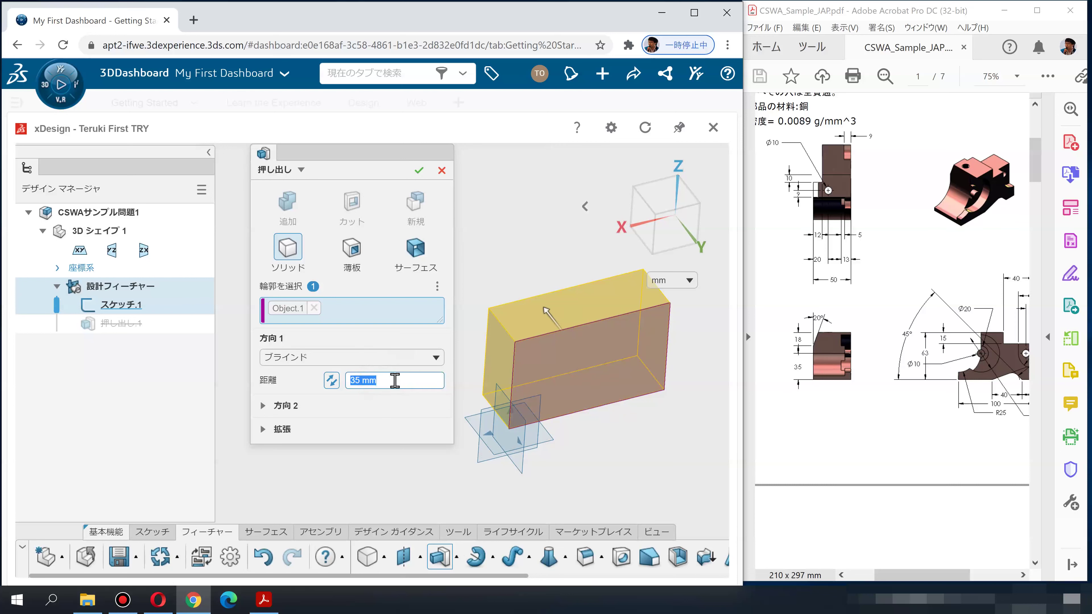
type("50")
key("Return")
key("Return")
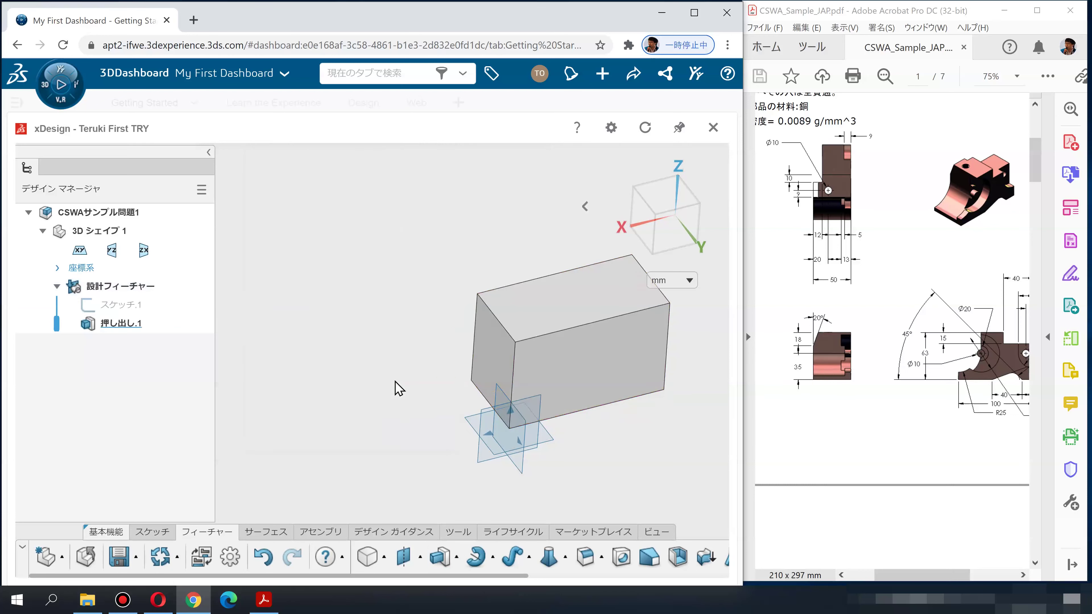
Step: Reposition the block view and scroll the exam drawing to its next details
mouse_move(400, 382)
middle_mouse_down()
mouse_move(346, 419)
mouse_move(331, 411)
middle_mouse_up()
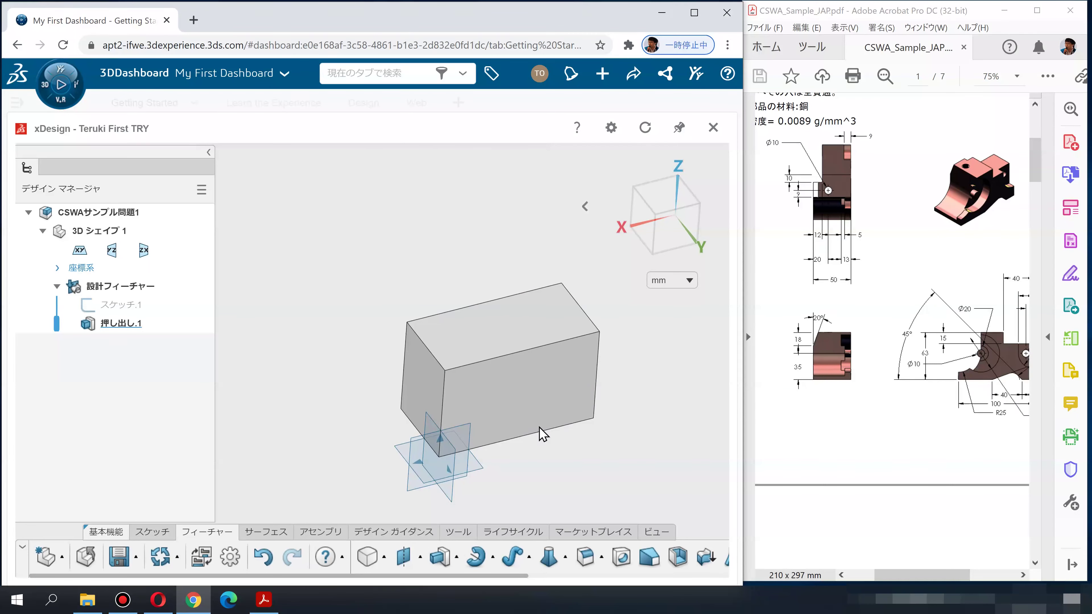
left_click_drag(922, 395, 870, 388)
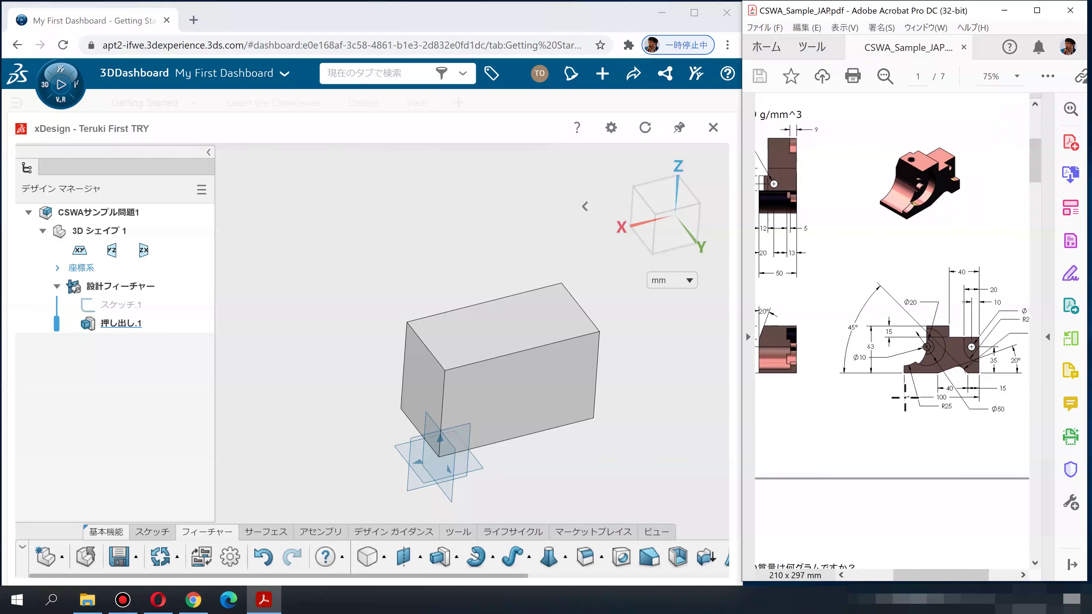
scroll(902, 395, "up", 1, "ctrl")
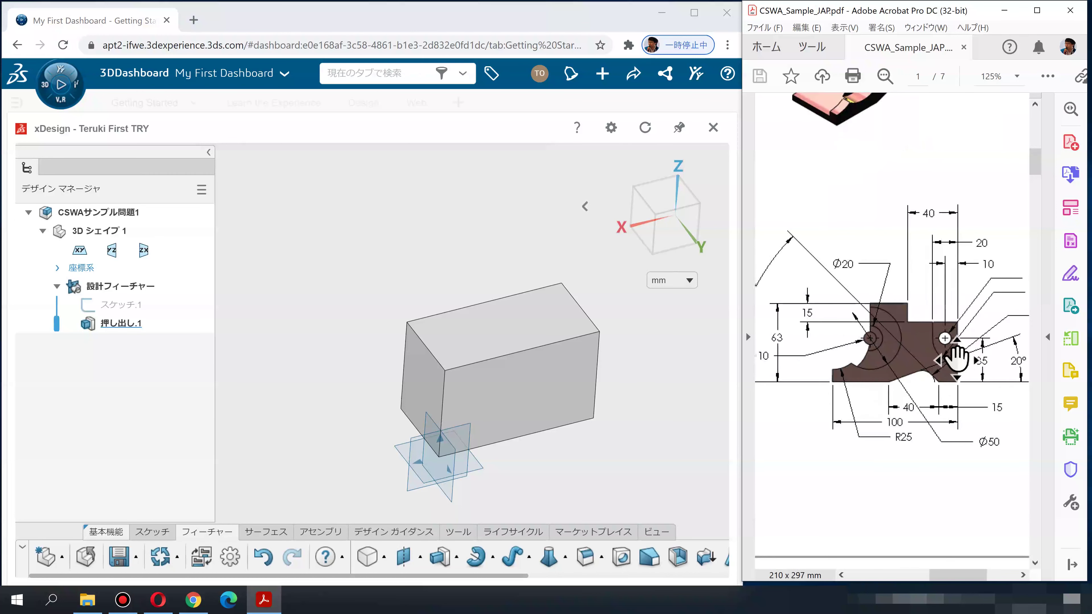
scroll(967, 360, "up", 1, "ctrl")
scroll(959, 357, "right", 1)
scroll(960, 357, "right", 1)
scroll(962, 357, "right", 1)
scroll(963, 357, "right", 1)
scroll(962, 357, "down", 1, "ctrl")
scroll(907, 353, "down", 1, "ctrl")
scroll(892, 337, "left", 1)
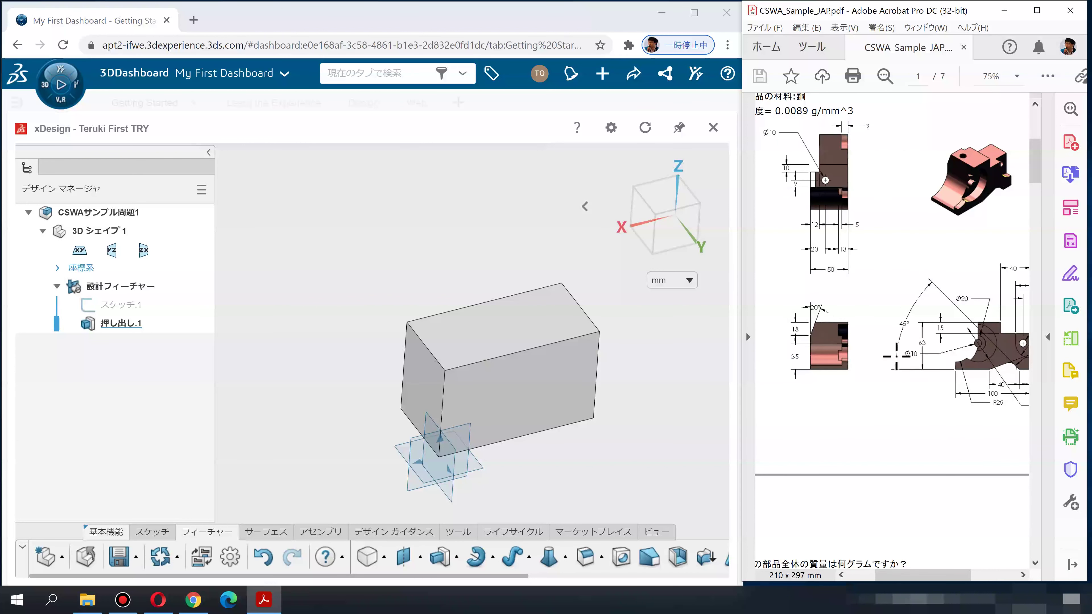
scroll(894, 359, "right", 1)
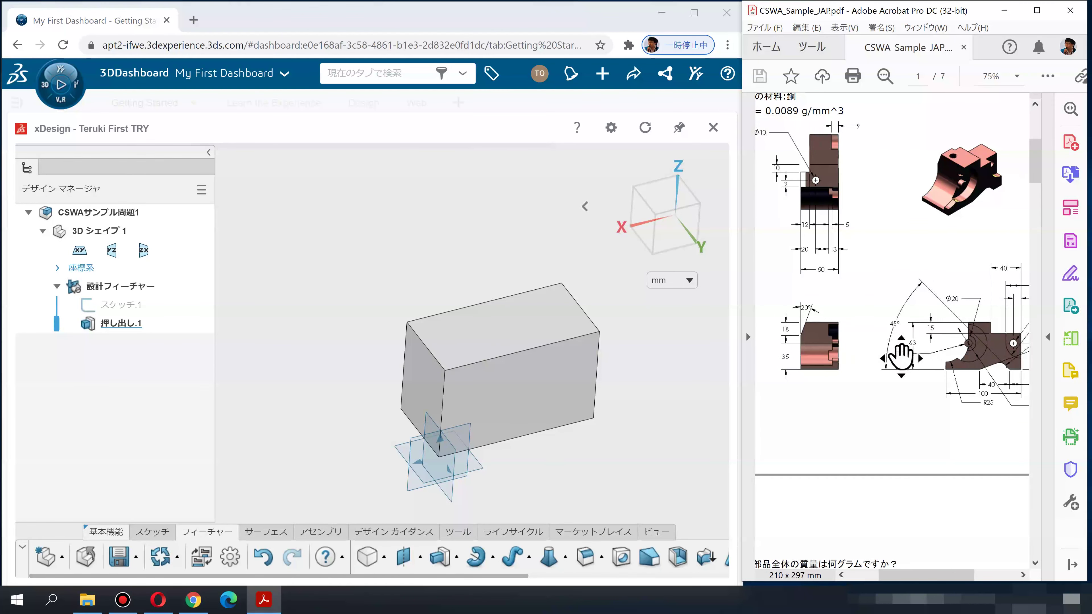
scroll(900, 354, "up", 1, "ctrl")
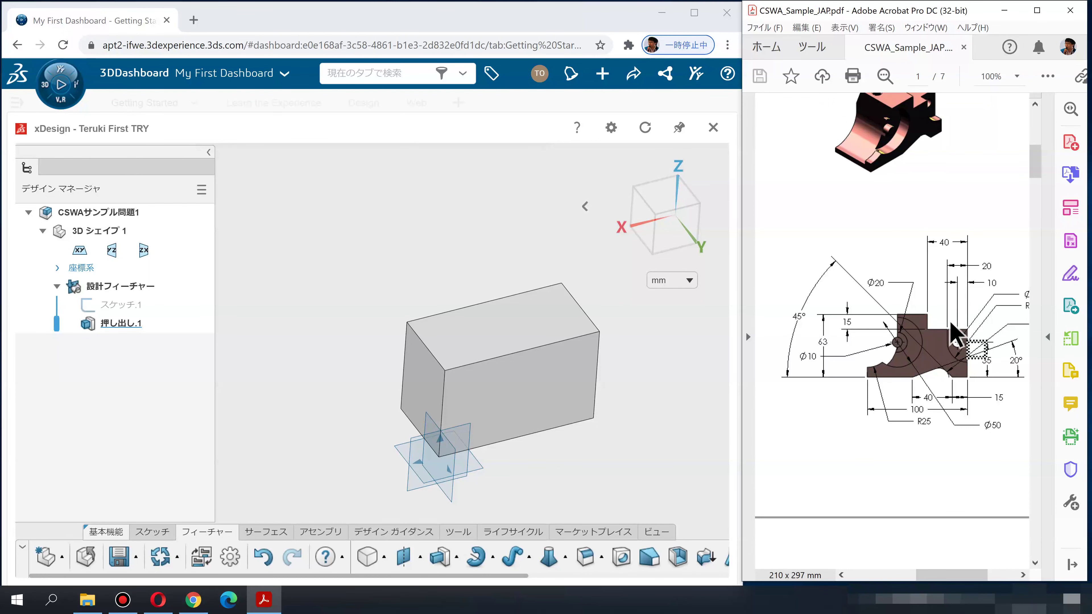
Step: Sketch a rectangle at the top-right corner of the block's front face
left_click(558, 373)
left_click(597, 368)
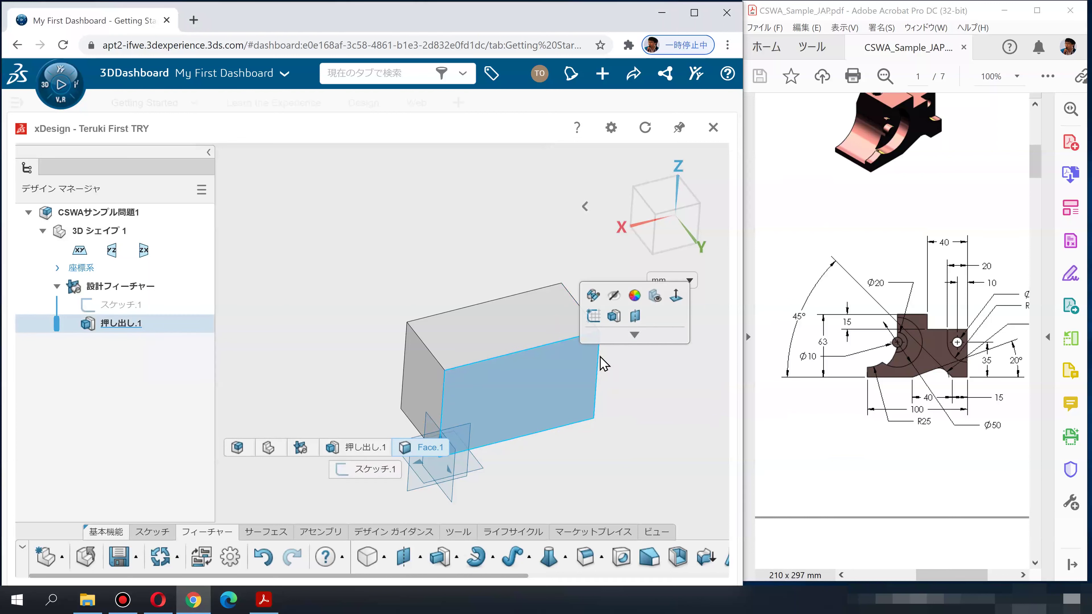
left_click(592, 319)
left_click(456, 557)
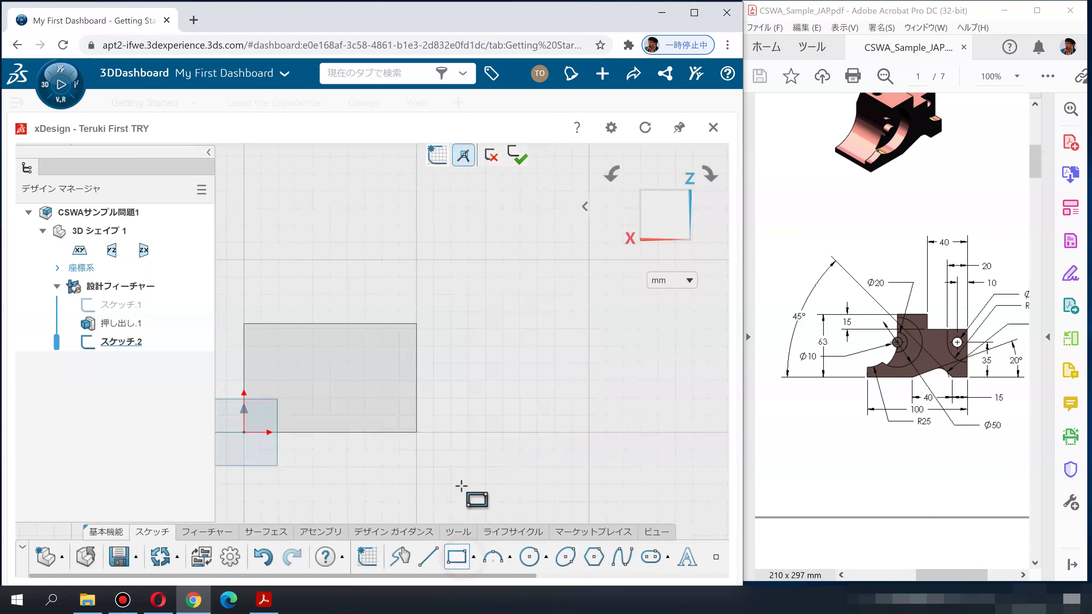
left_click(416, 323)
left_click(315, 357)
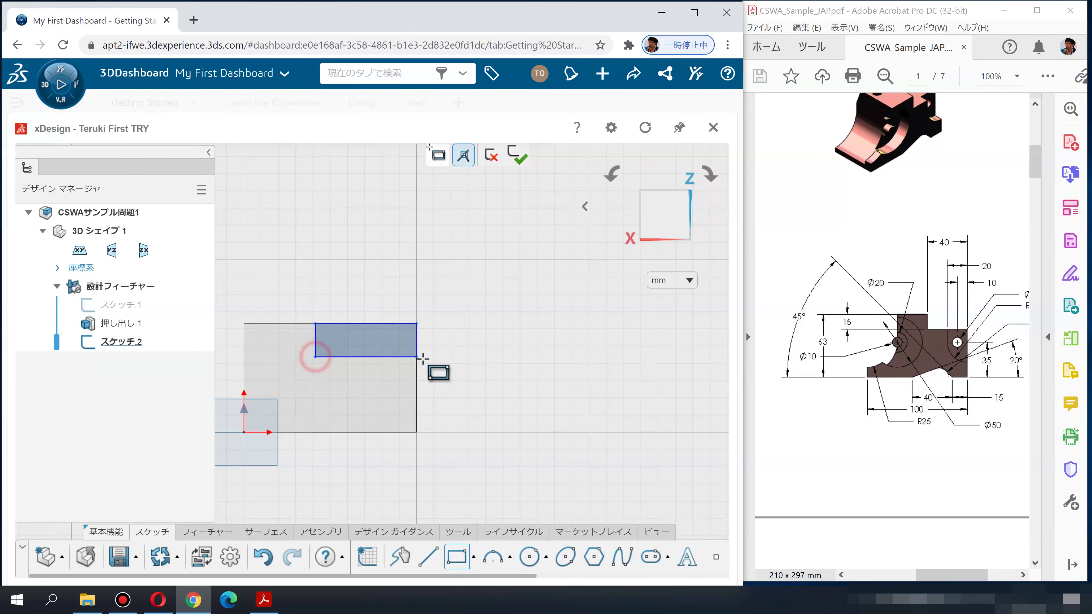
key("Escape")
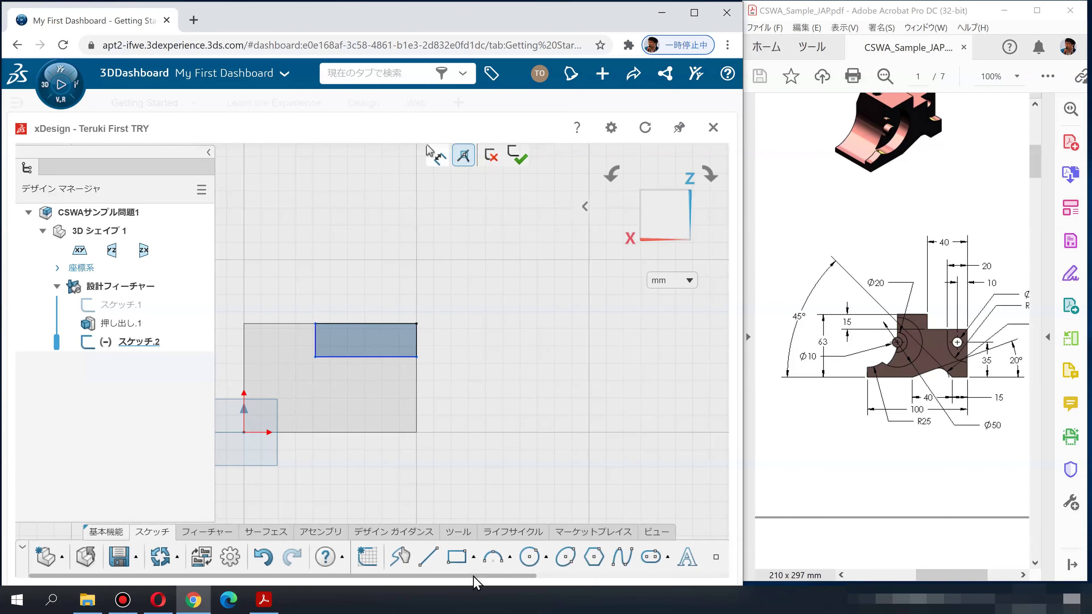
Step: Dimension the corner rectangle 40 mm wide and 15 mm tall, then exit the sketch
left_click_drag(481, 577, 573, 577)
left_click(605, 559)
left_click(373, 323)
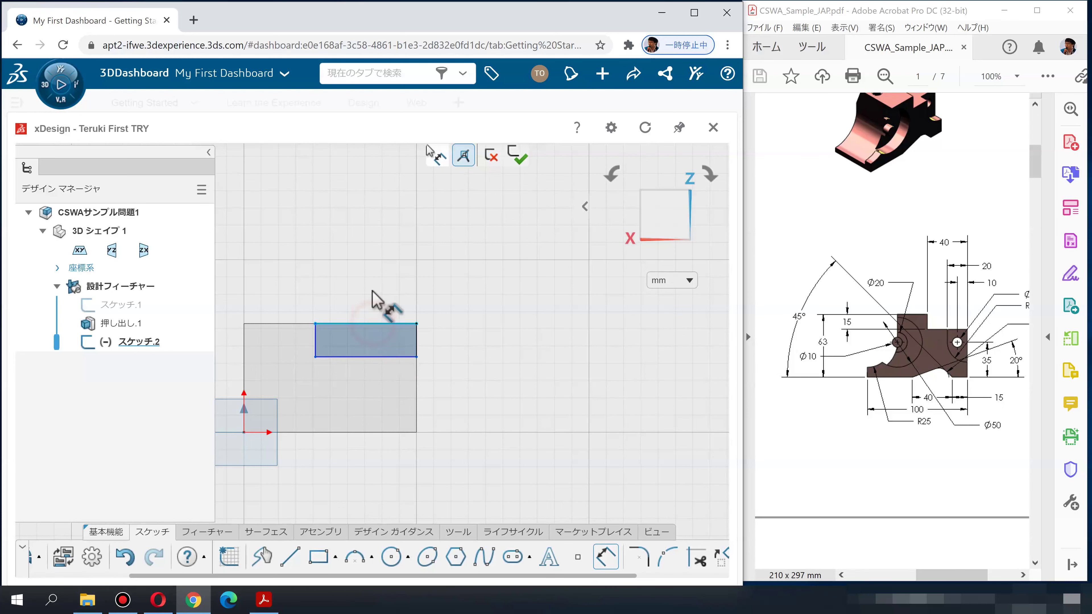
left_click(371, 282)
type("40")
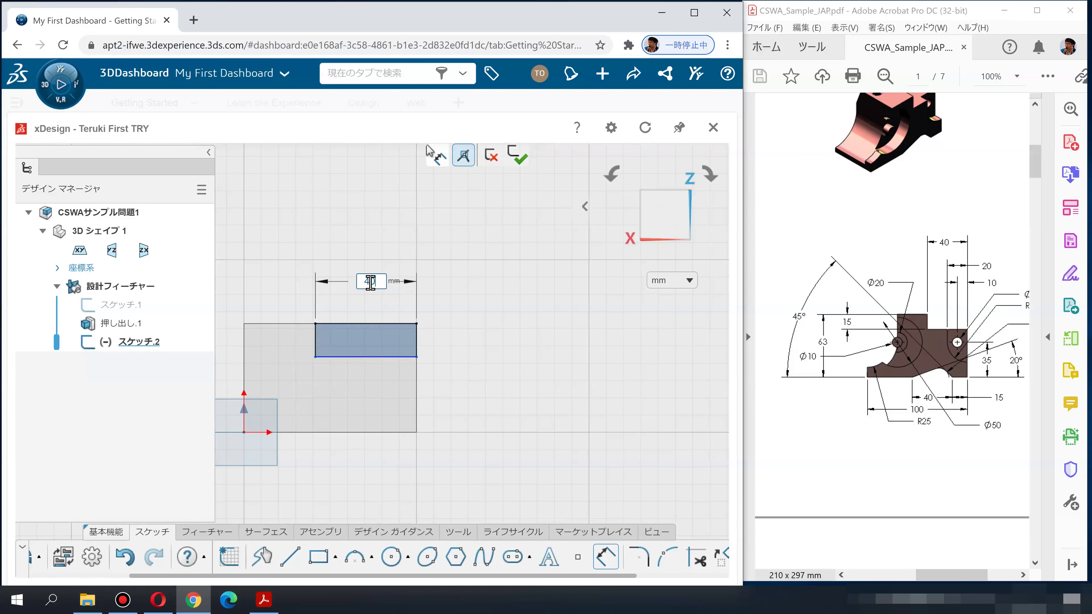
key("Return")
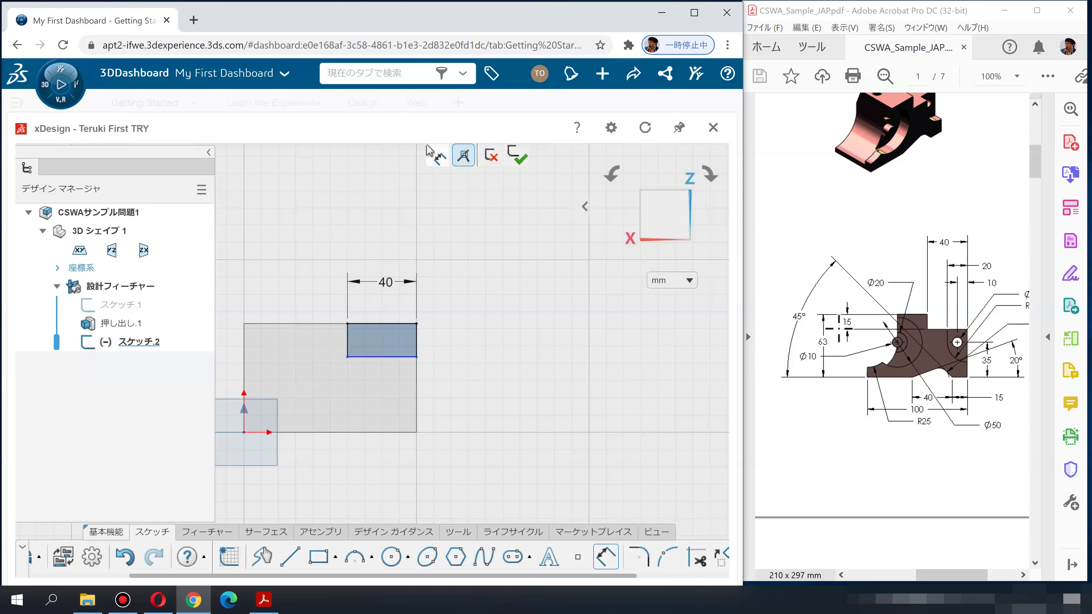
left_click(347, 340)
left_click(234, 275)
type("15")
key("Return")
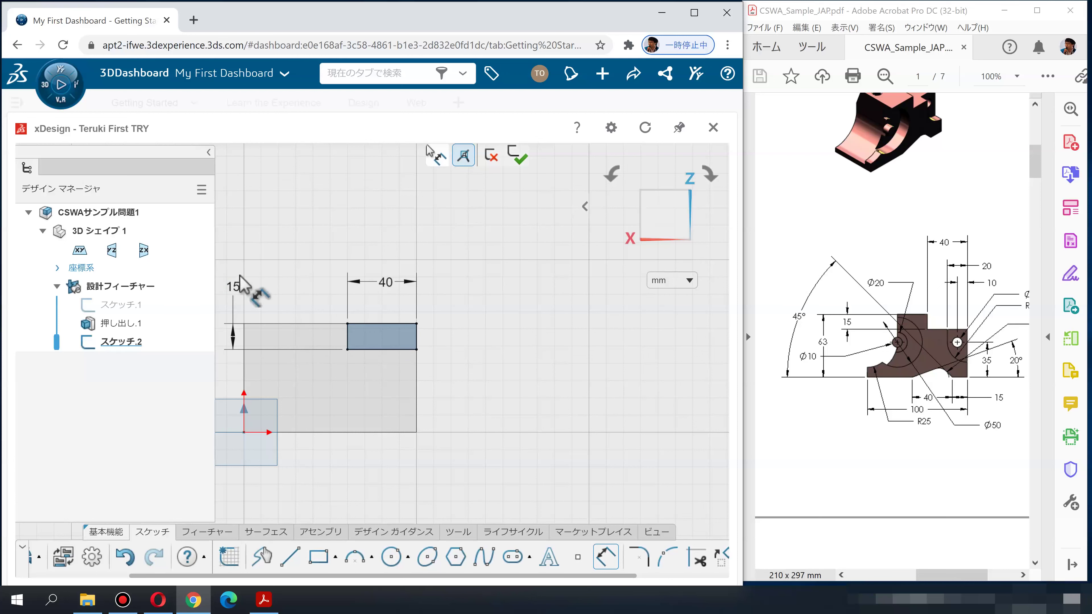
left_click(518, 163)
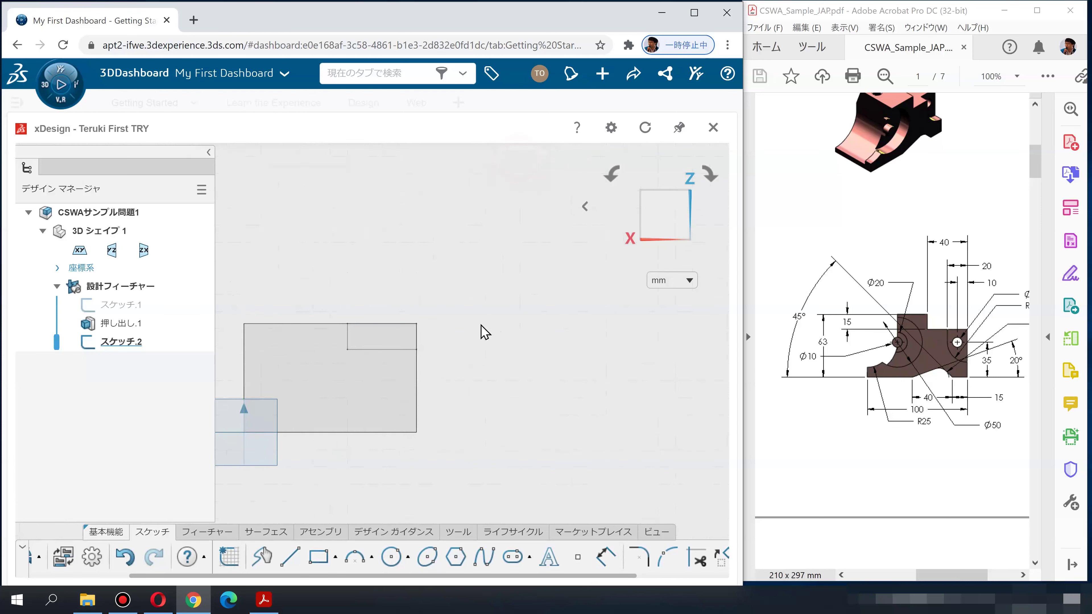
Step: Extrude-cut the rectangle Through All to step down the block's top-right corner
middle_click_drag(523, 400, 598, 387)
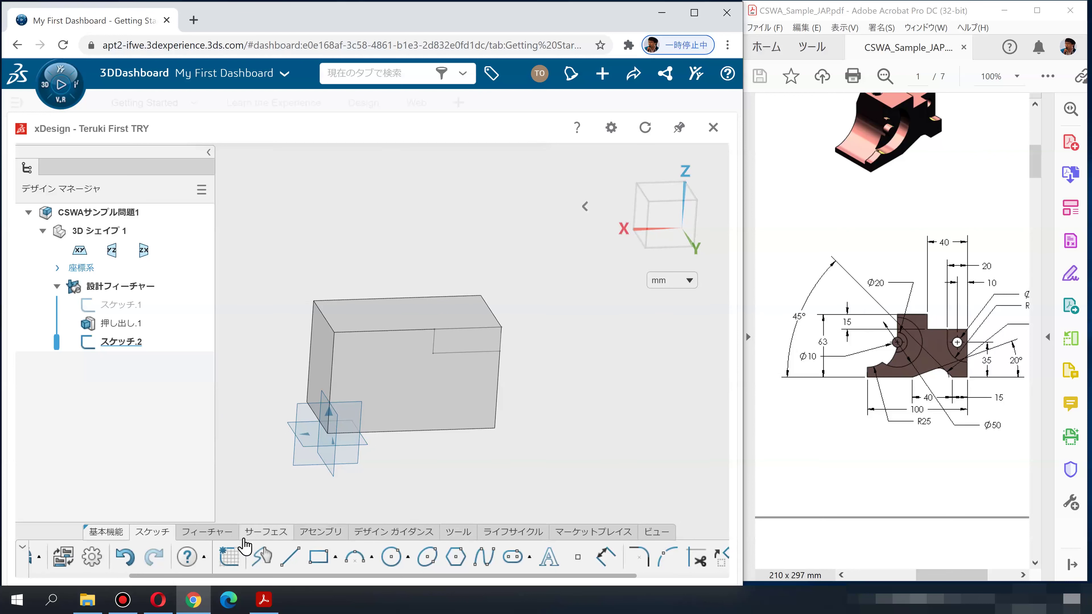
left_click(226, 533)
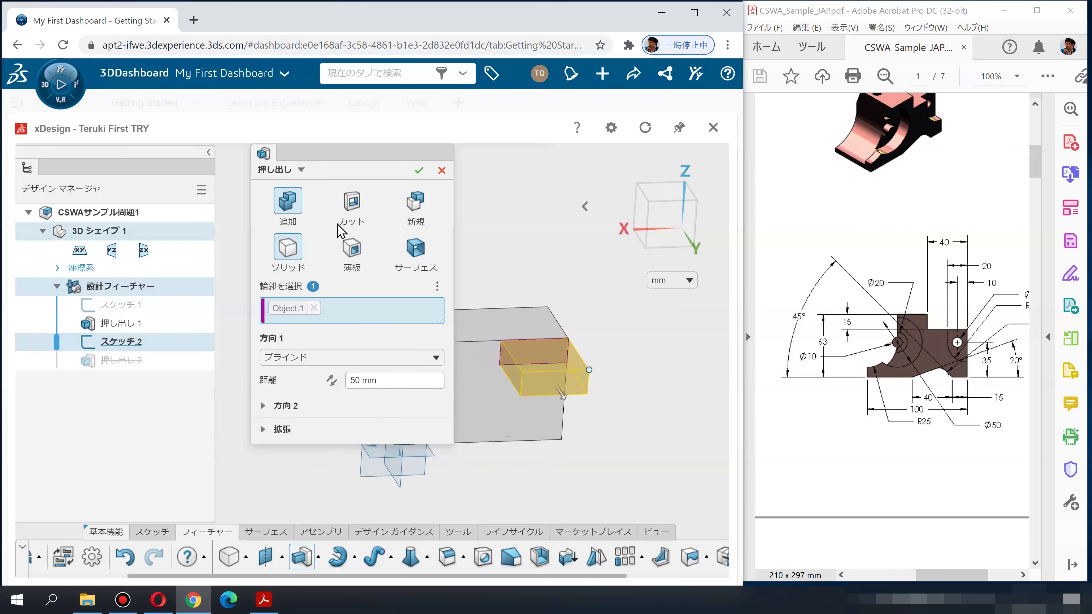
left_click(352, 202)
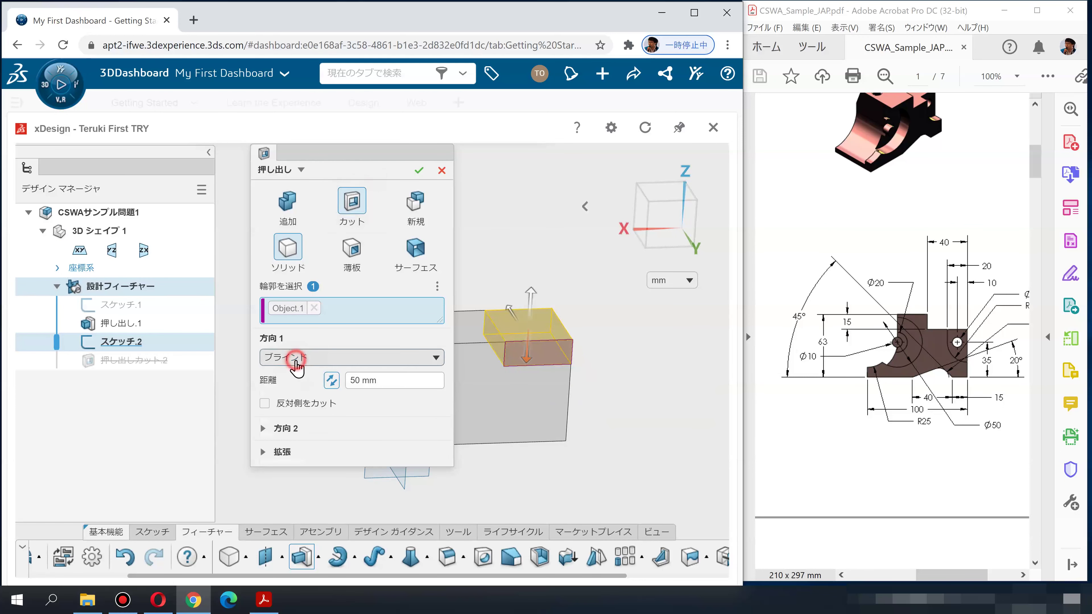
left_click(276, 357)
left_click(286, 432)
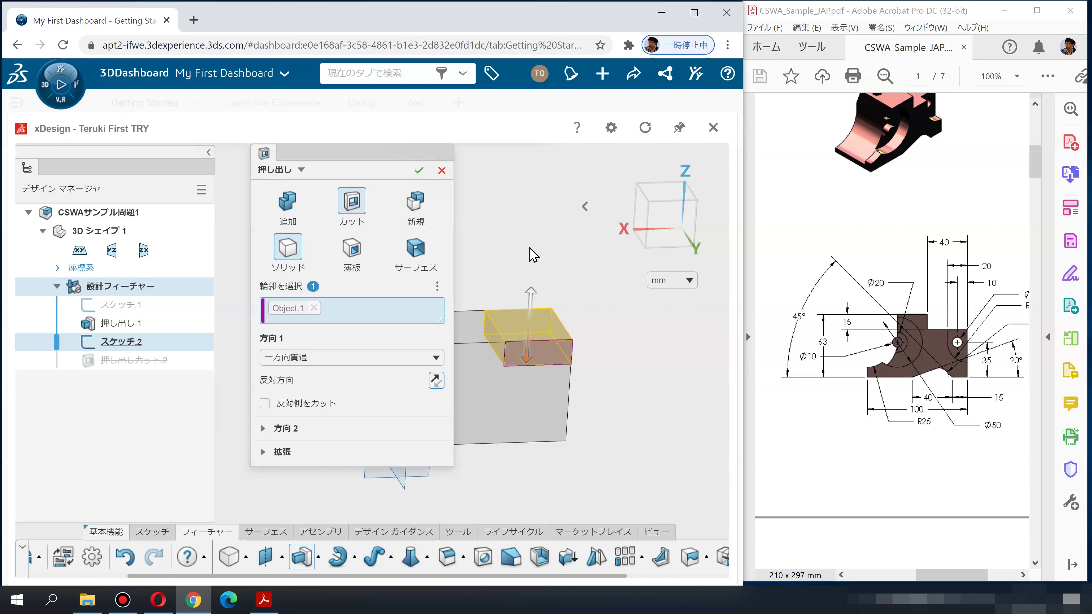
left_click_drag(924, 382, 478, 419)
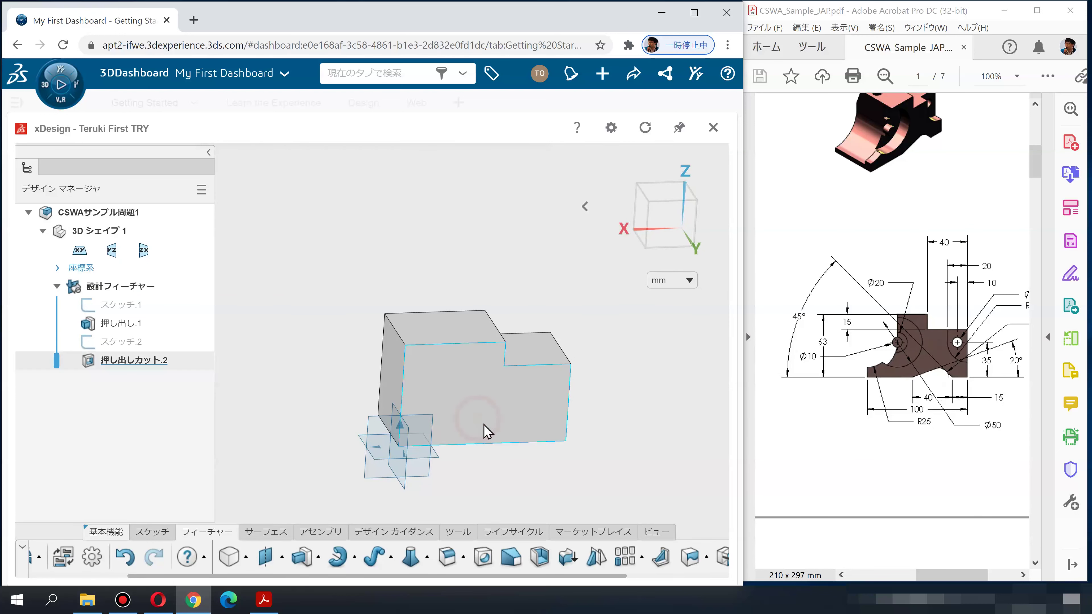
left_click(491, 425)
left_click(512, 364)
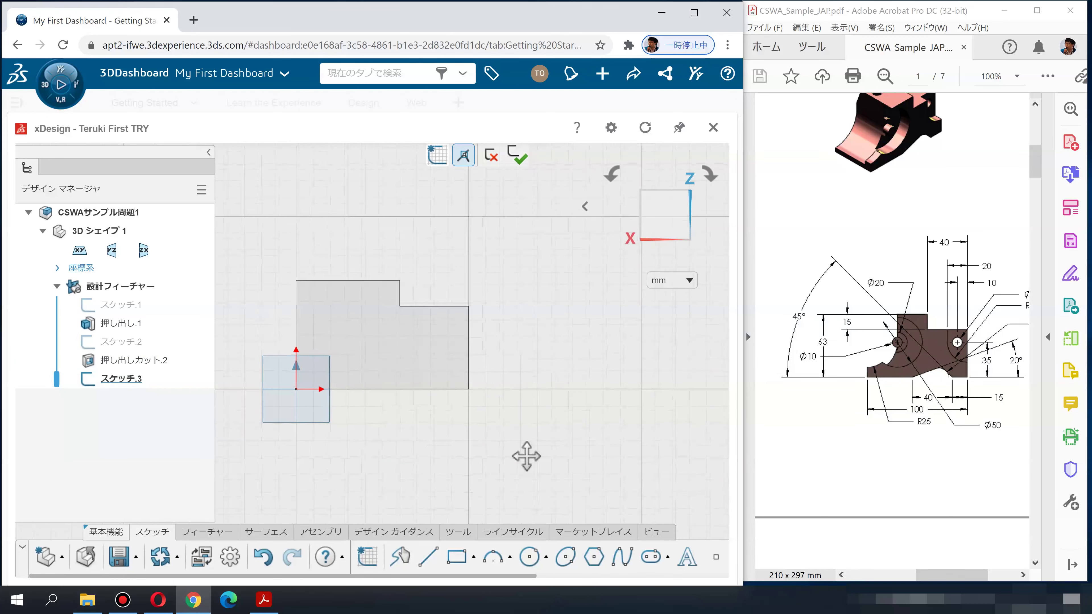
Step: Draw a closed triangle with lines on the bottom edge of the front face
scroll(500, 419, "up", 3)
left_click(428, 558)
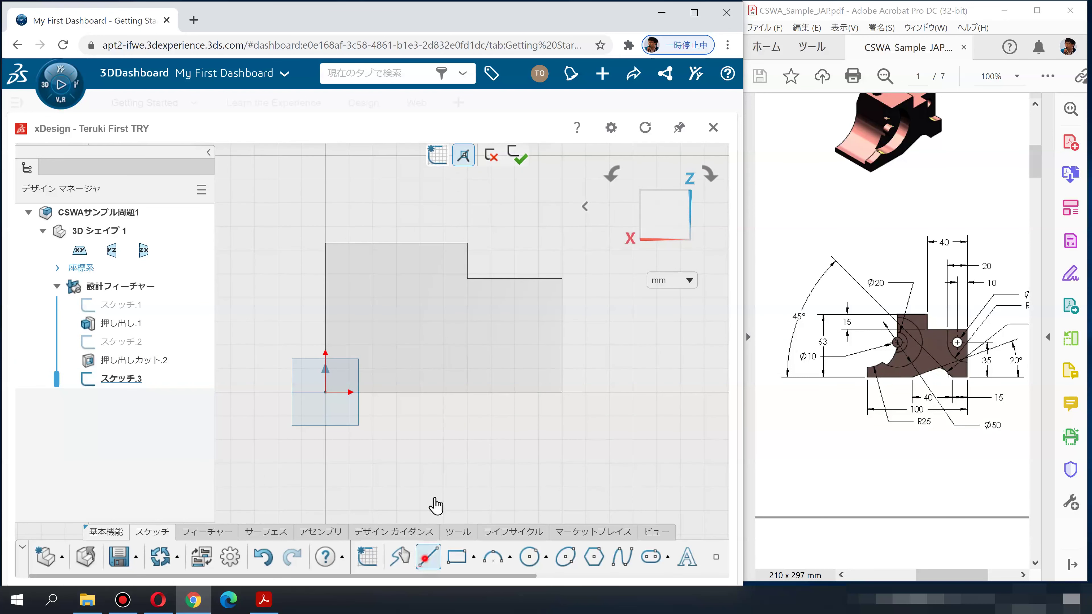
left_click(406, 391)
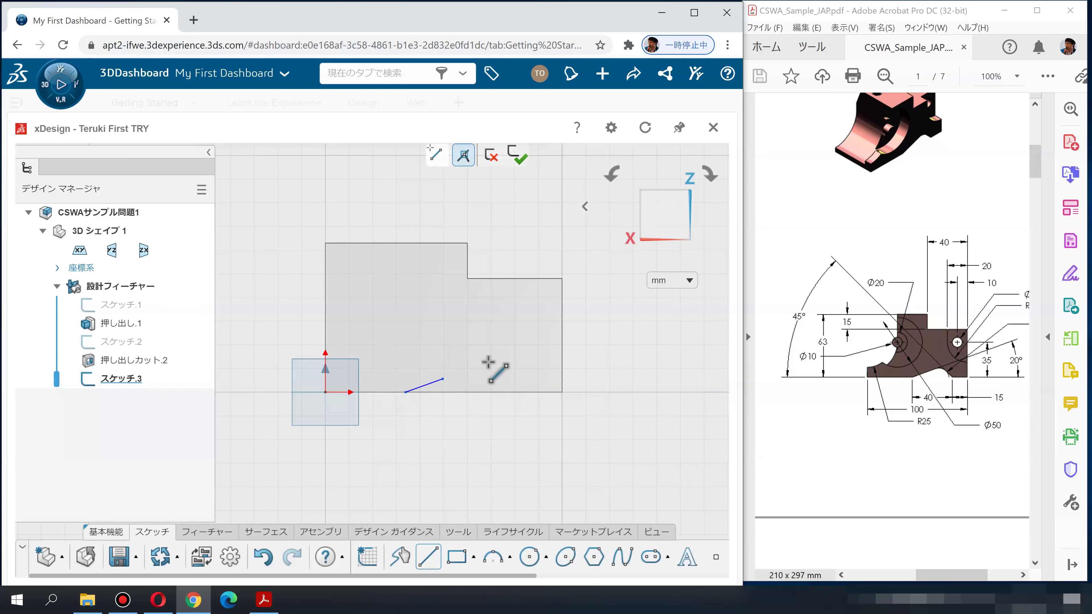
left_click(486, 359)
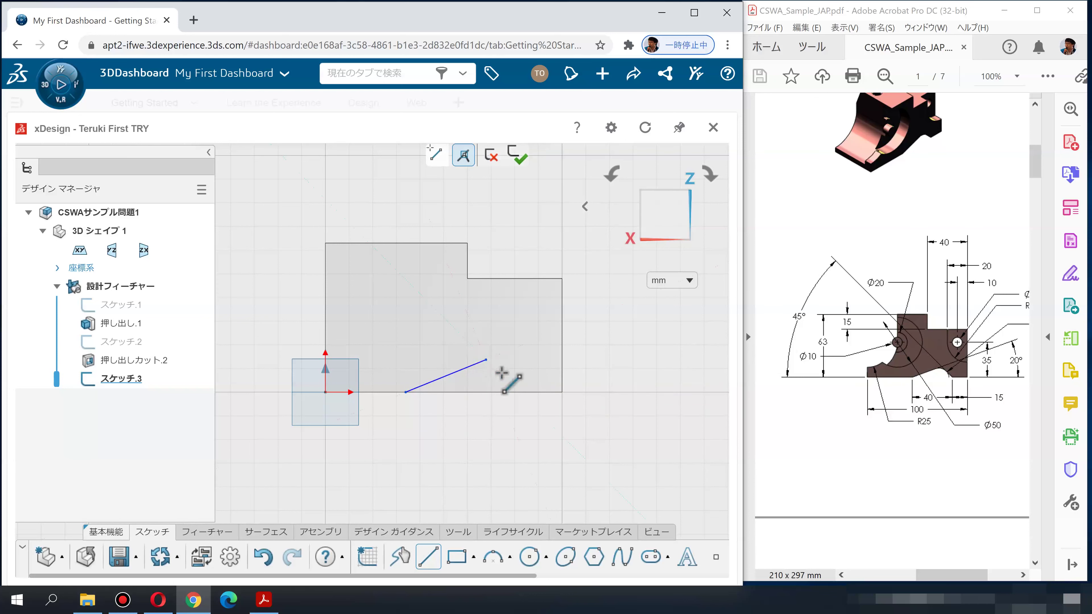
left_click(511, 392)
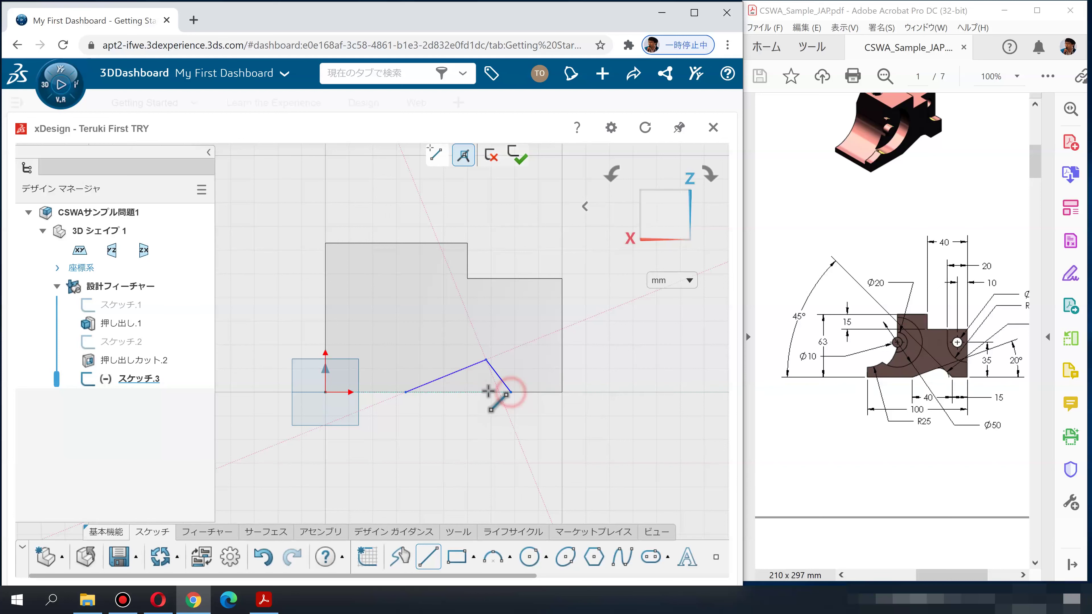
left_click(406, 392)
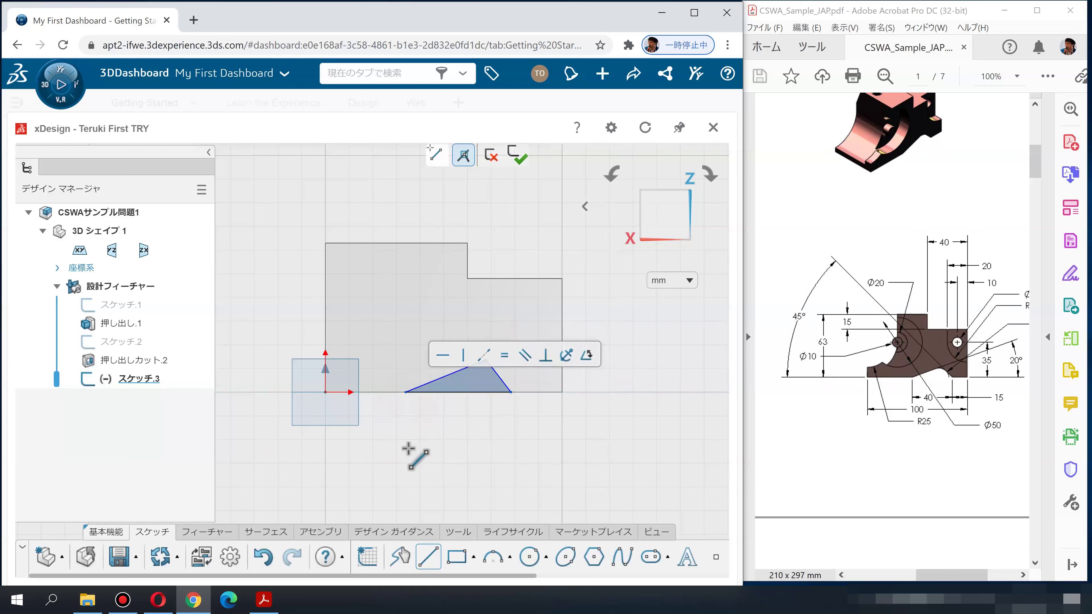
key("Escape")
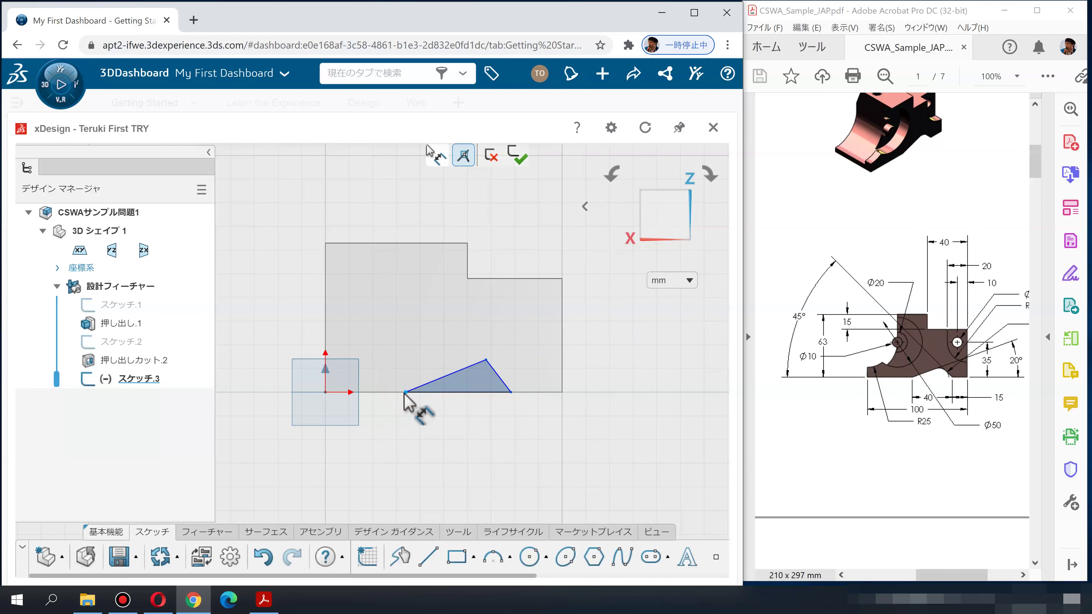
Step: Dimension the triangle base to 40 mm, placed 15 mm from the block's right edge
left_click(406, 392)
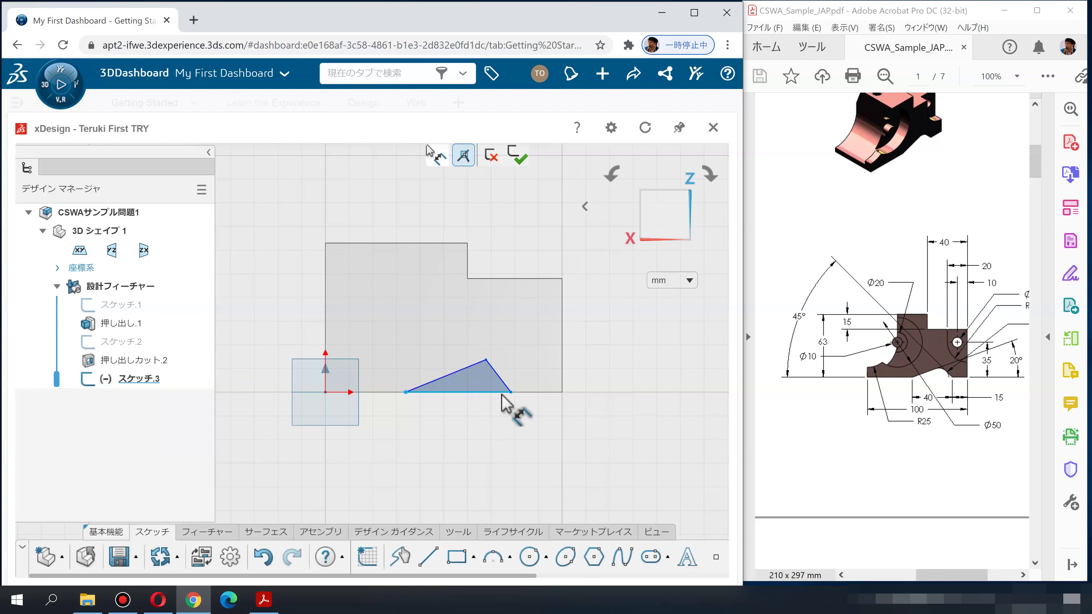
left_click(511, 394)
left_click(463, 429)
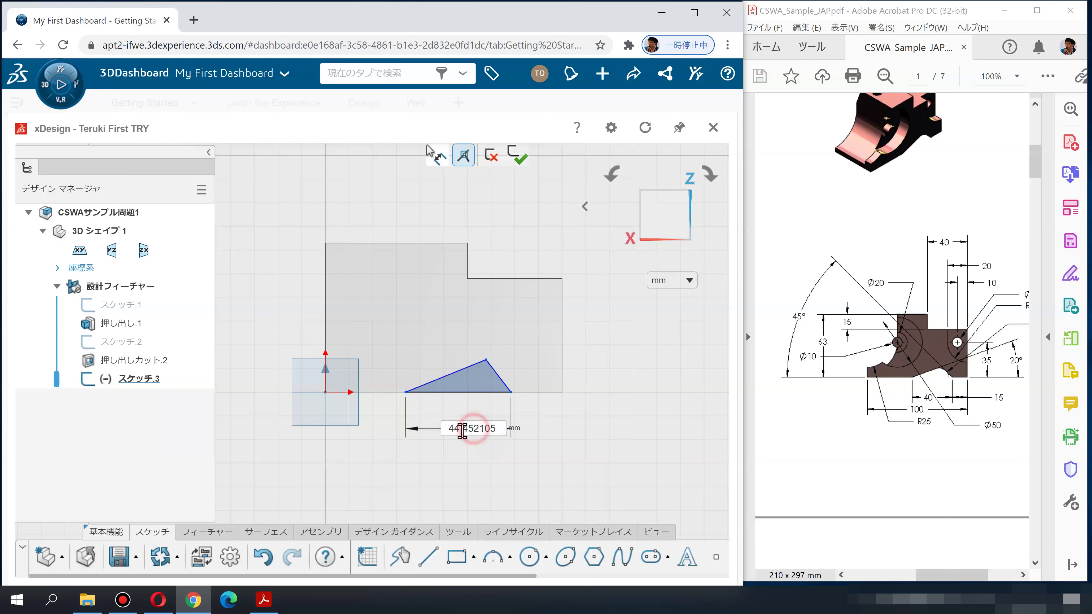
type("40")
key("Return")
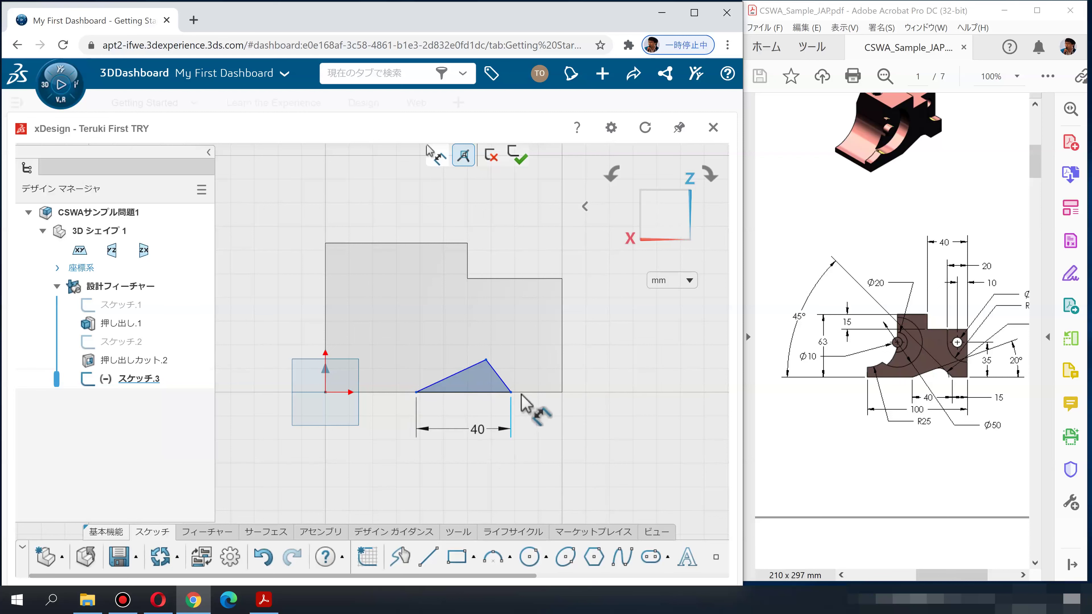
left_click(562, 373)
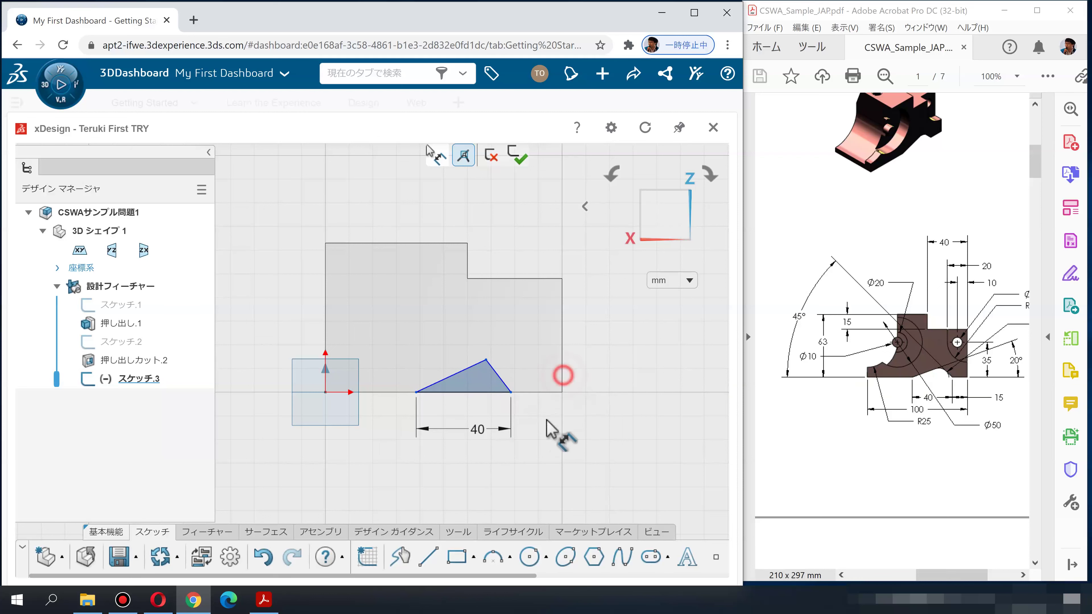
left_click(540, 425)
type("15")
key("Return")
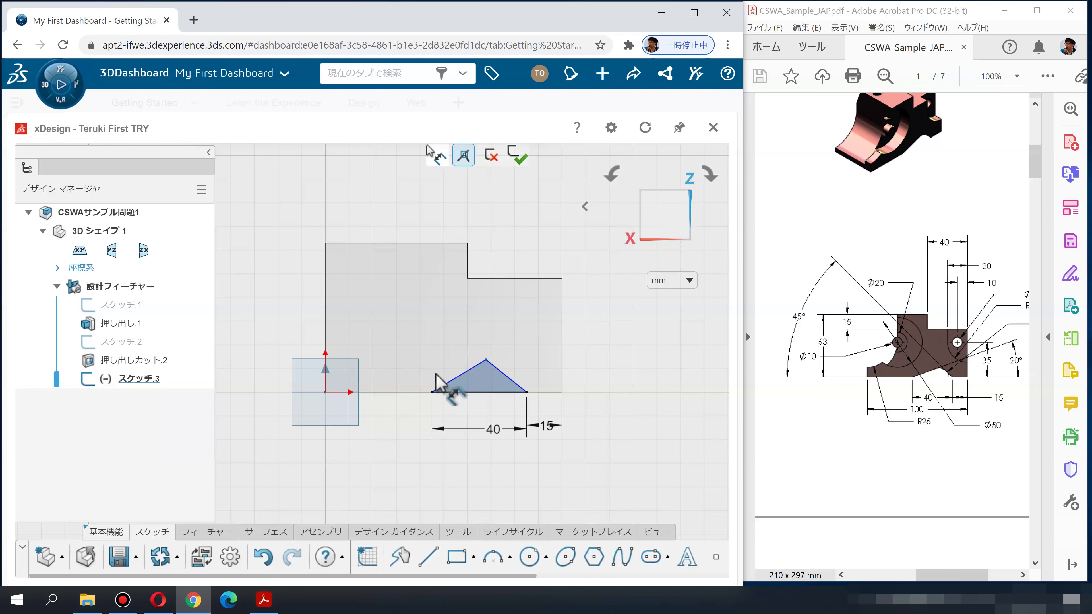
Step: Set the triangle's side angles to 20° and 45° and exit the sketch
left_click(467, 371)
left_click(473, 392)
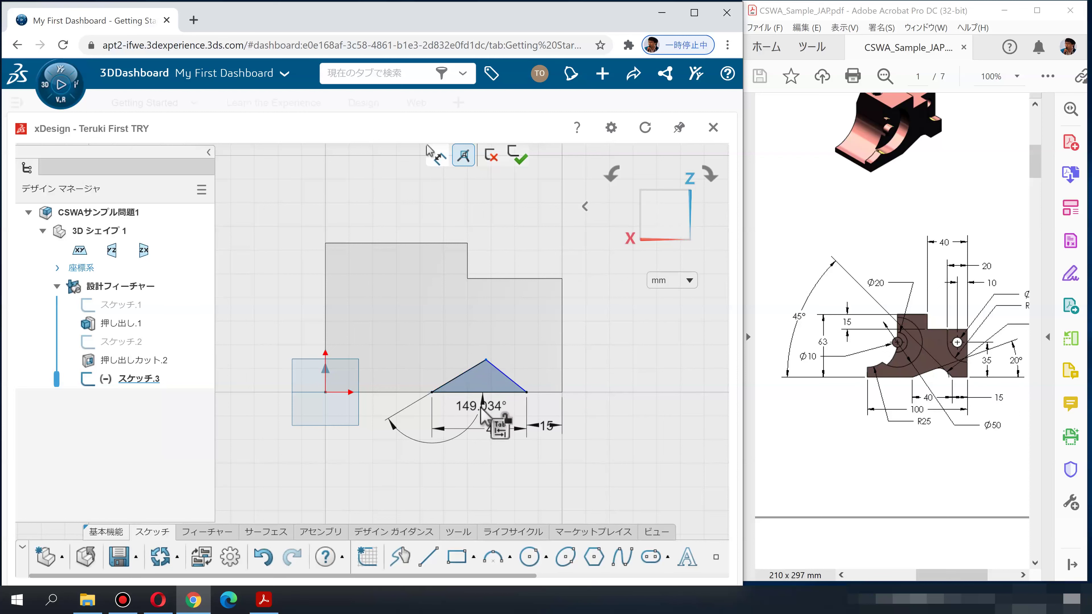
left_click(617, 348)
type("20")
key("Return")
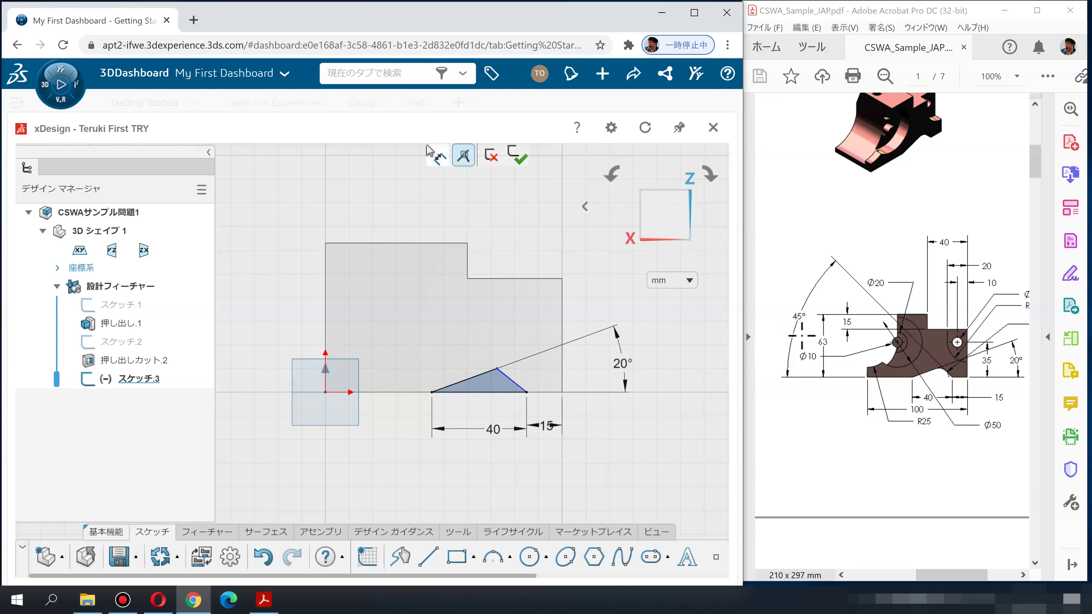
left_click(501, 372)
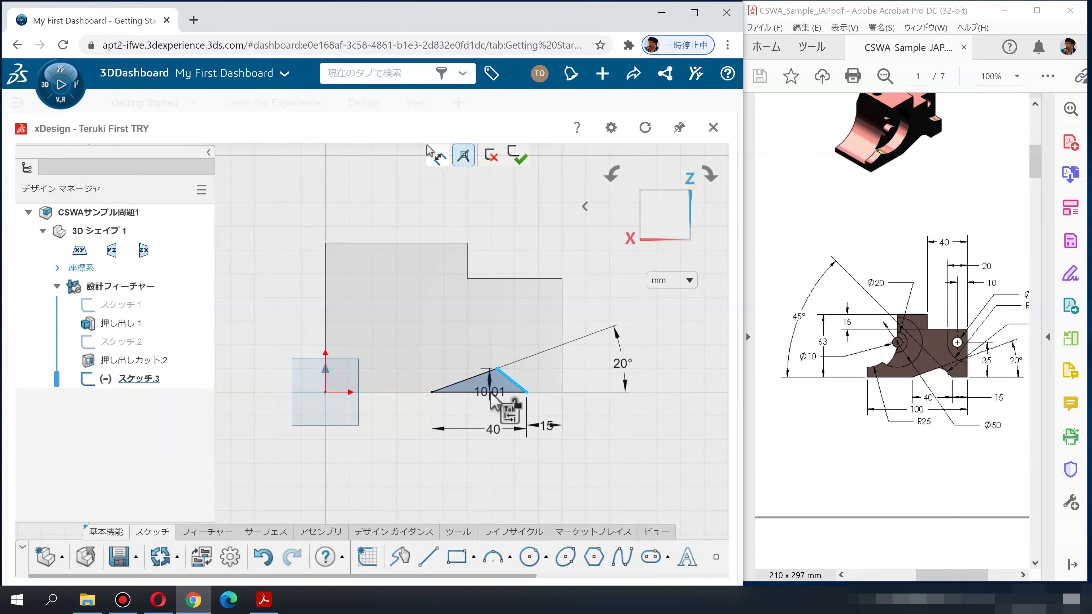
left_click(491, 392)
left_click(258, 311)
type("45")
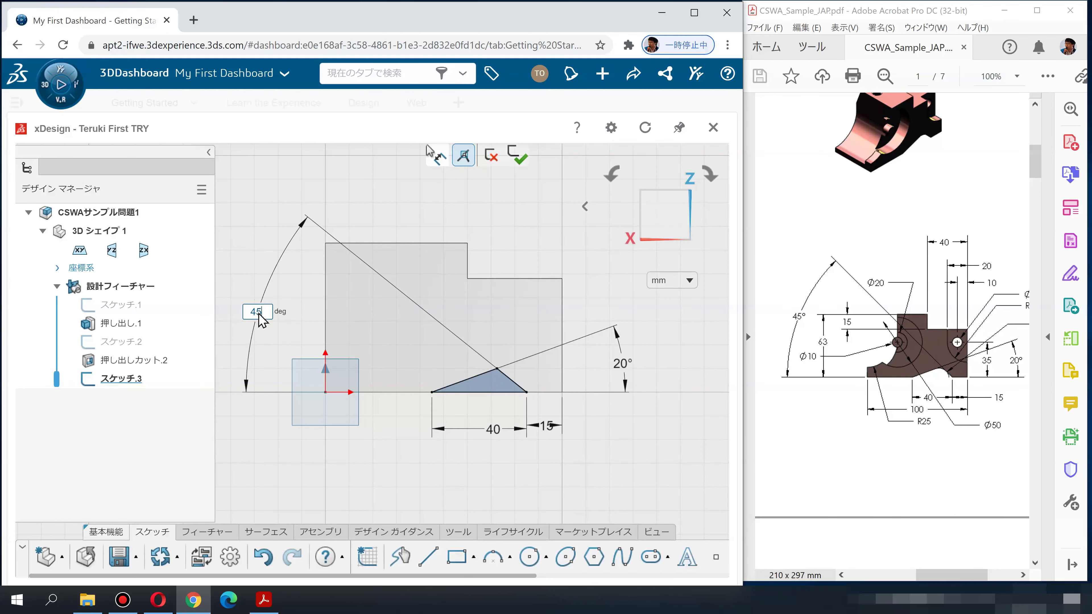
key("Return")
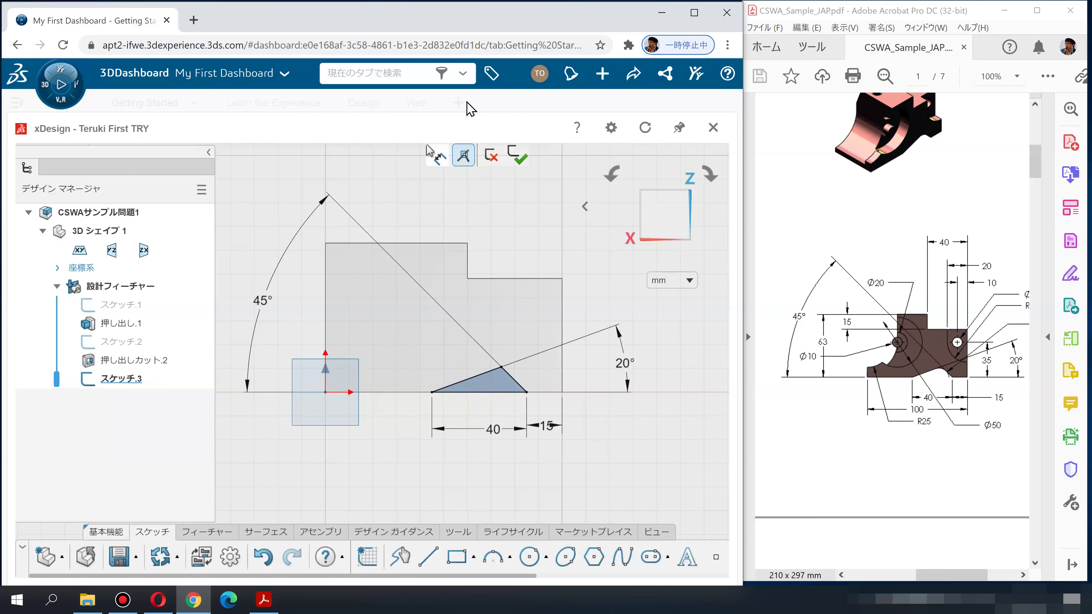
left_click(518, 156)
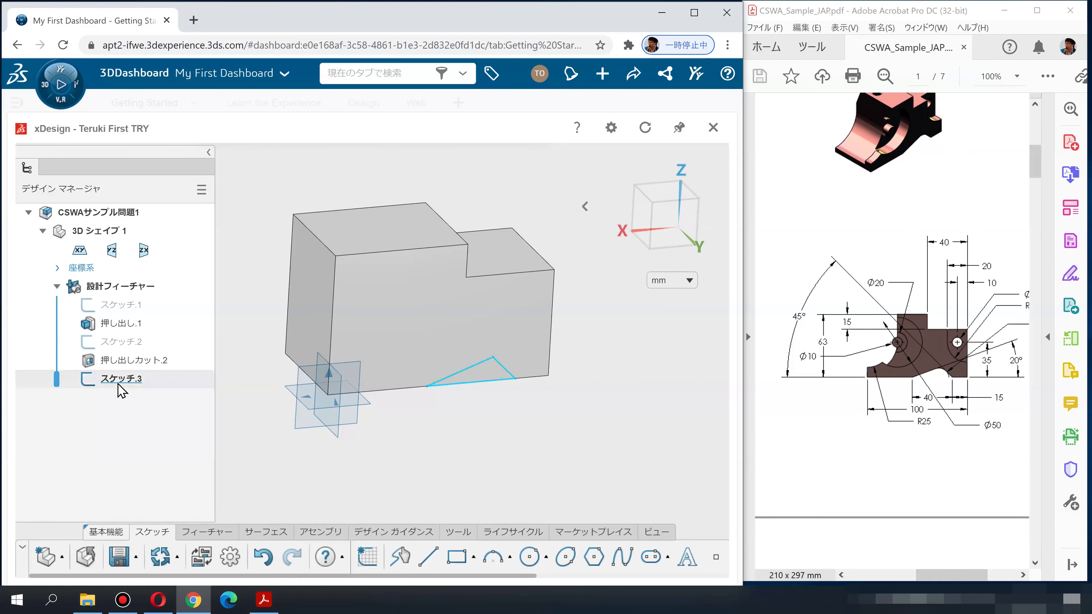
Step: Extrude-cut the triangular Sketch.3 Through All into the block, then bring the reference drawing forward
left_click(204, 533)
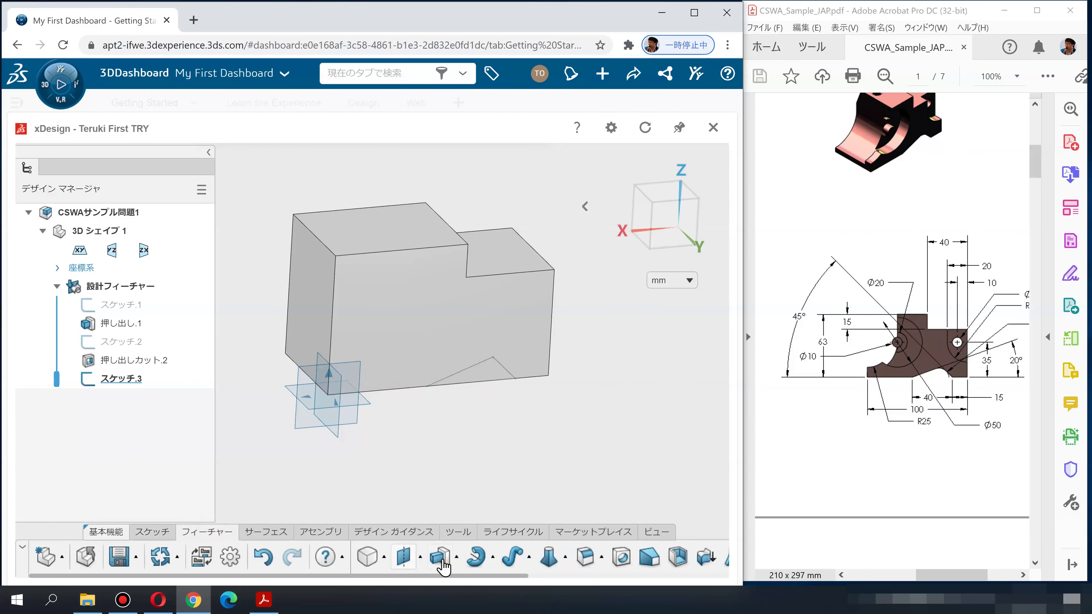
left_click_drag(468, 374, 469, 375)
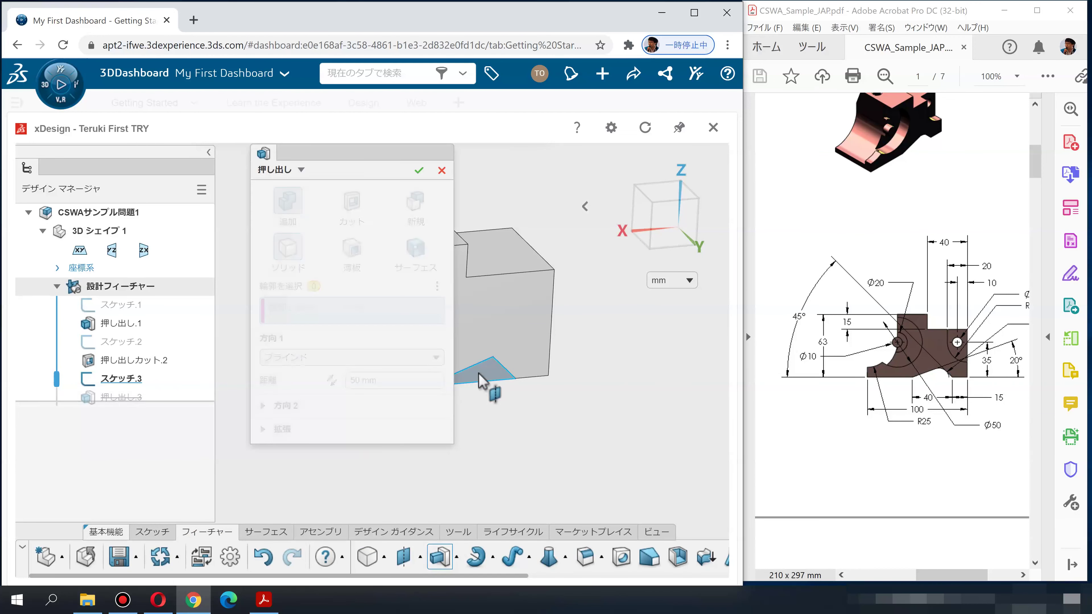
left_click(330, 381)
left_click(352, 201)
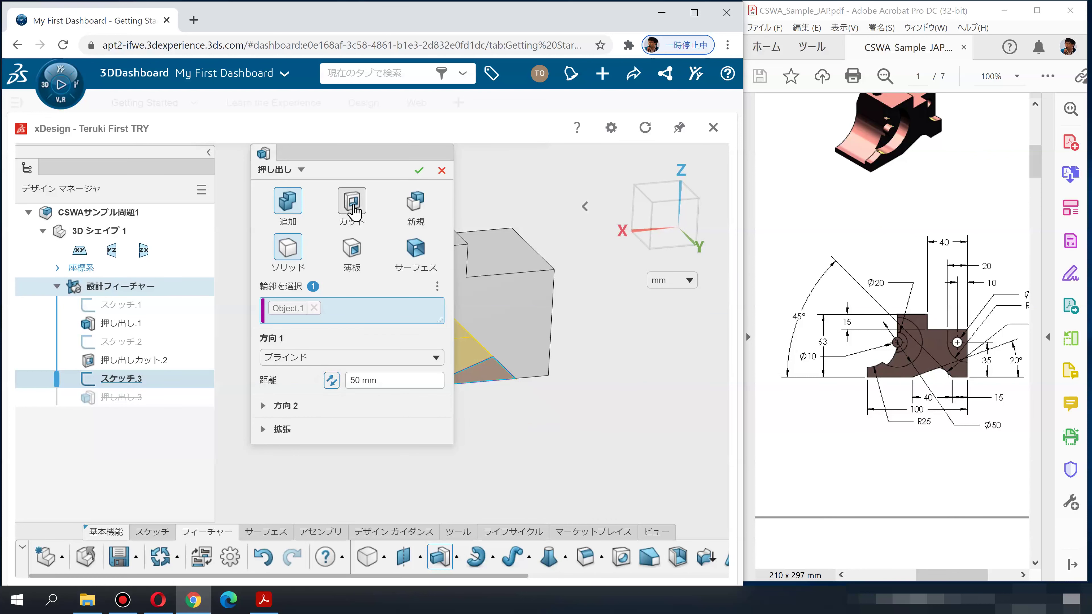
left_click(300, 359)
left_click(288, 424)
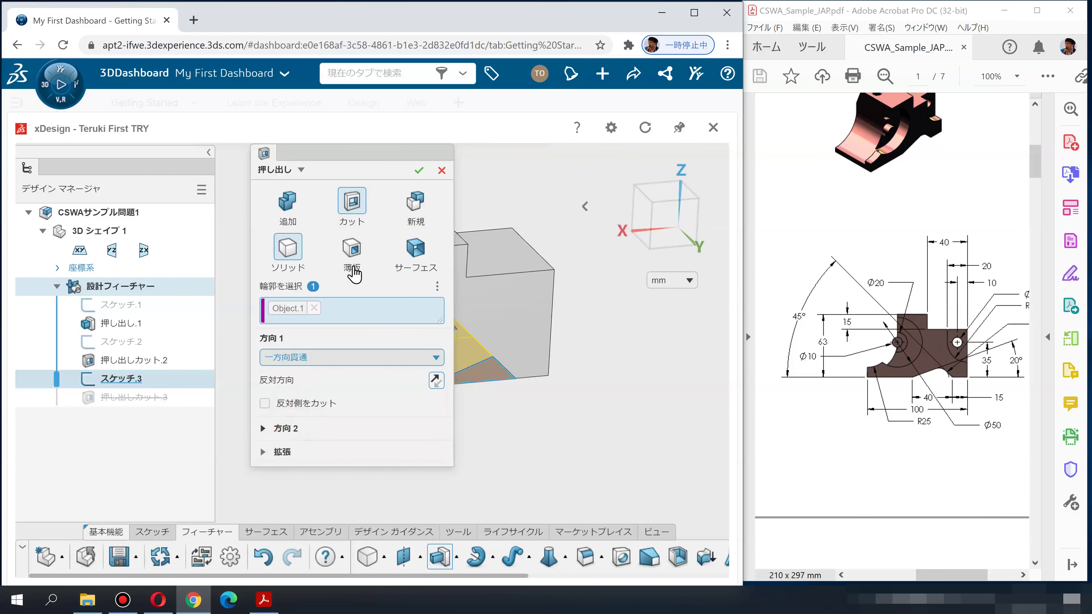
left_click(416, 174)
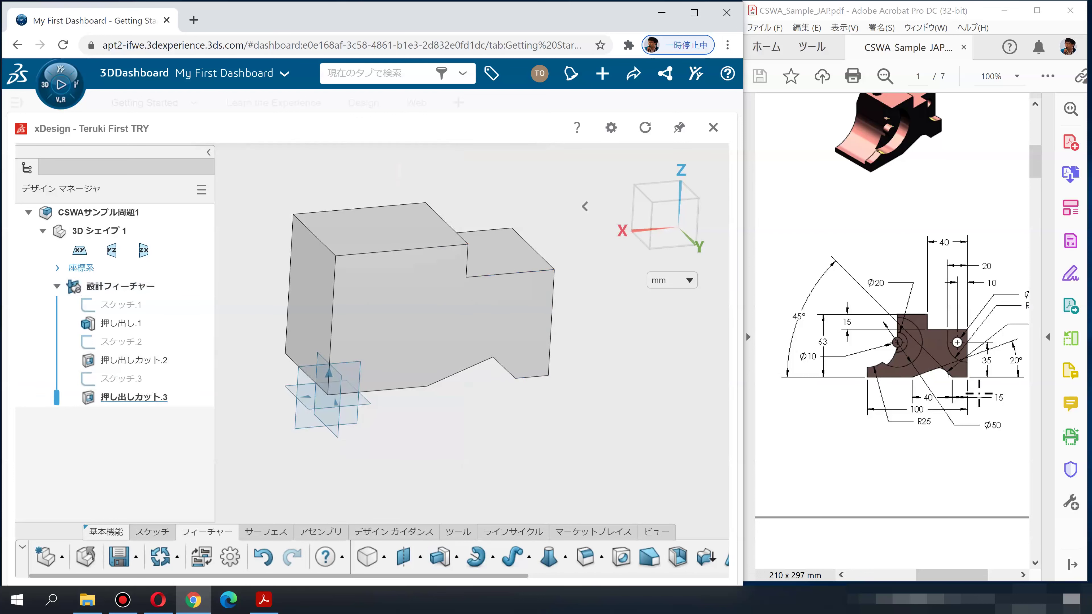
left_click(953, 375)
scroll(962, 392, "right", 2)
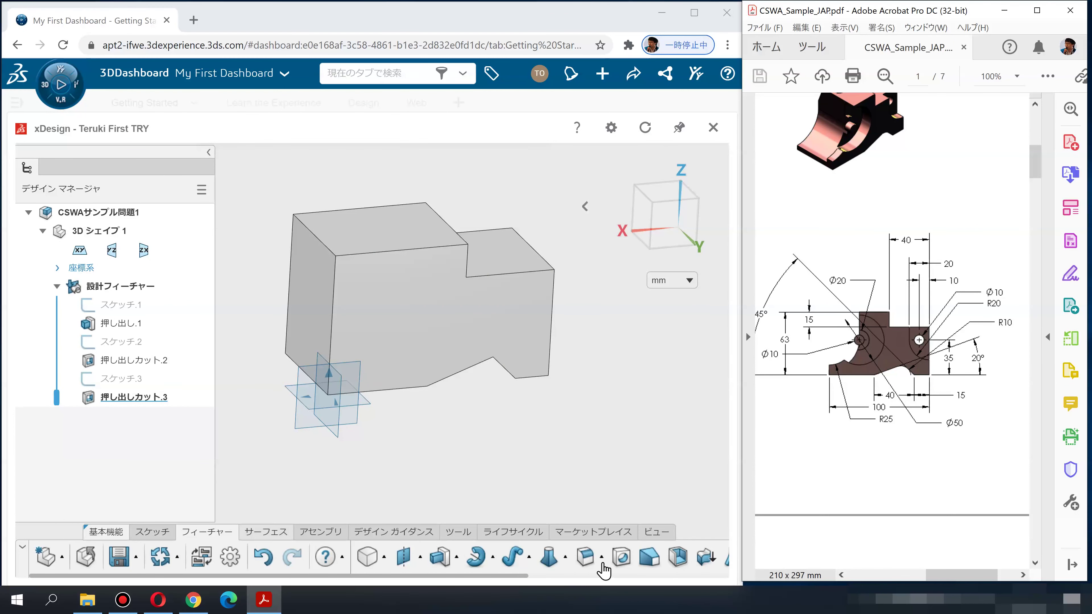
Step: Round the notch's inner edge with a 10 mm fillet and orbit to the front face
left_click(584, 559)
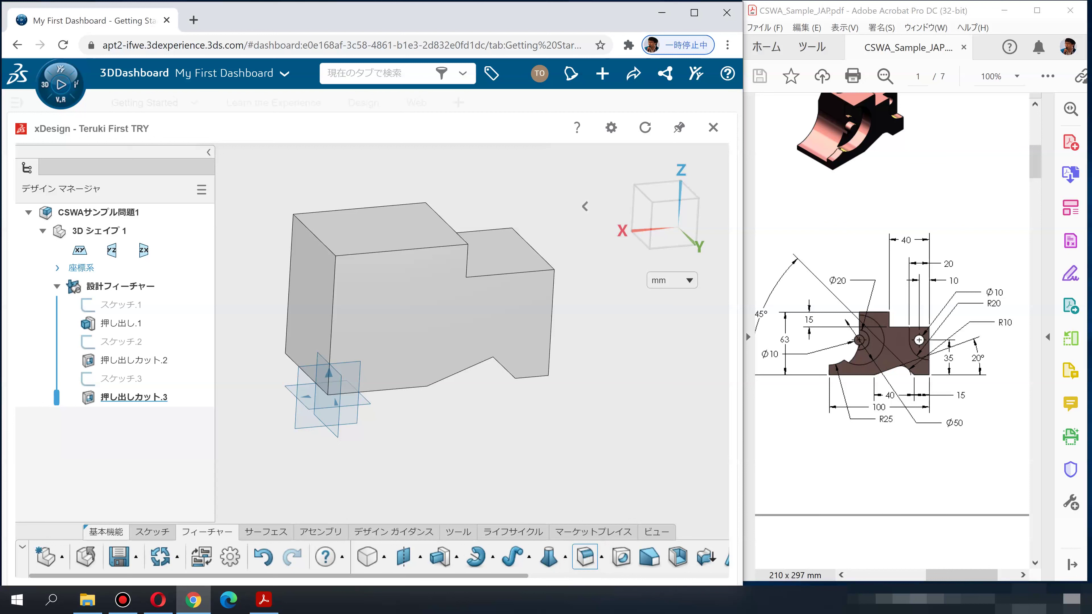
left_click(480, 356)
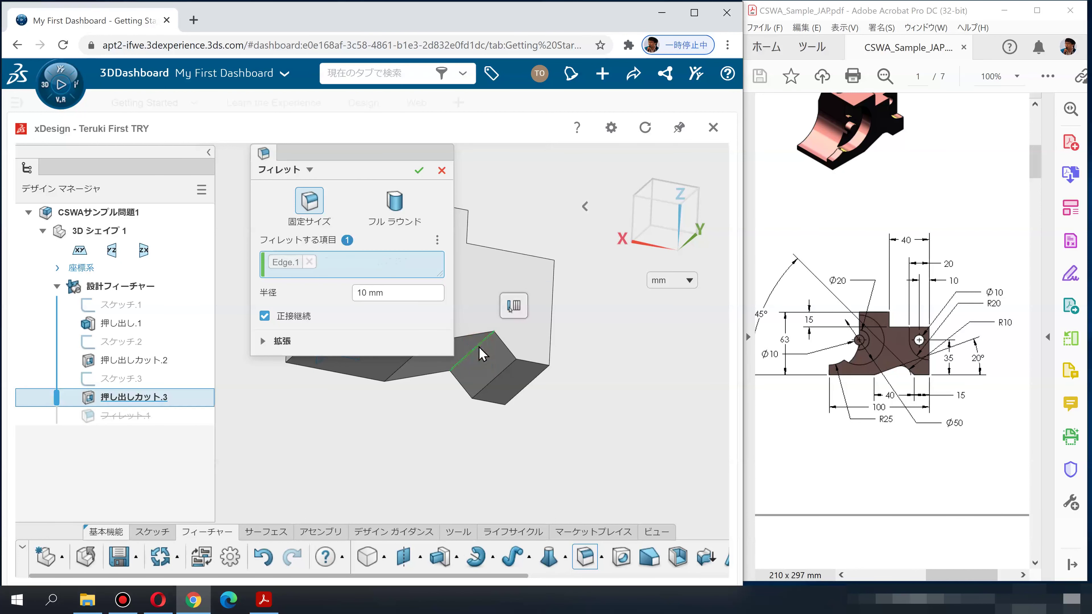
left_click(400, 295)
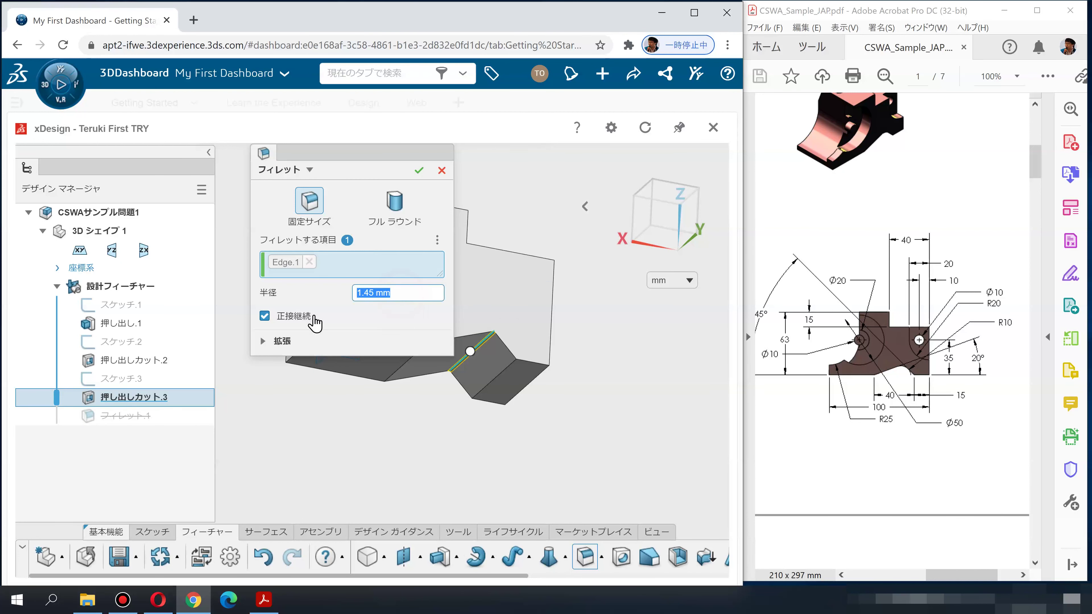
key("Return")
key("Return")
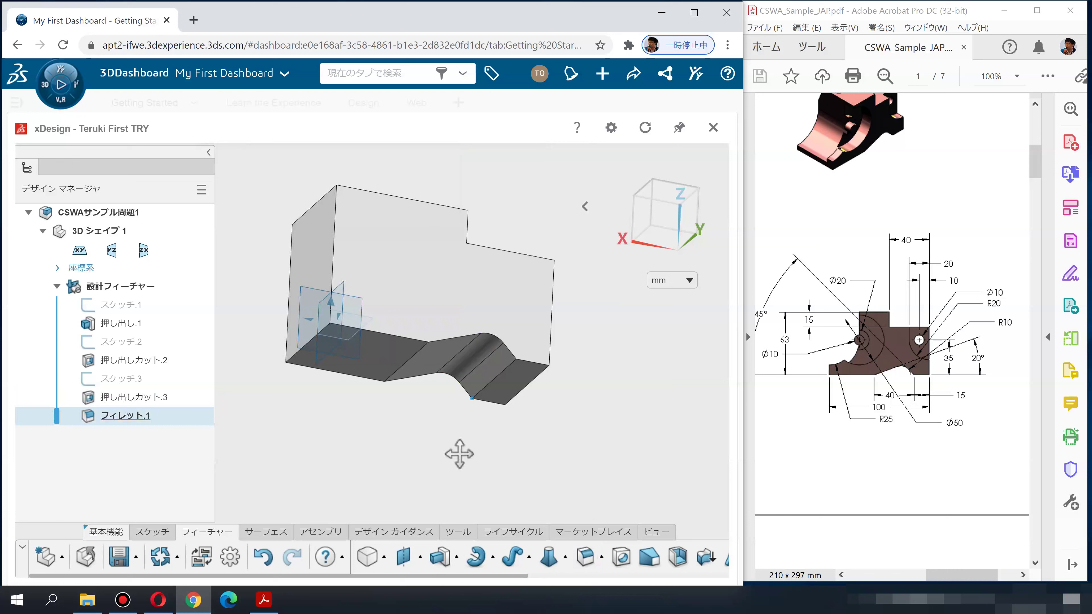
mouse_move(477, 479)
middle_mouse_down()
mouse_move(558, 475)
mouse_move(520, 471)
middle_mouse_up()
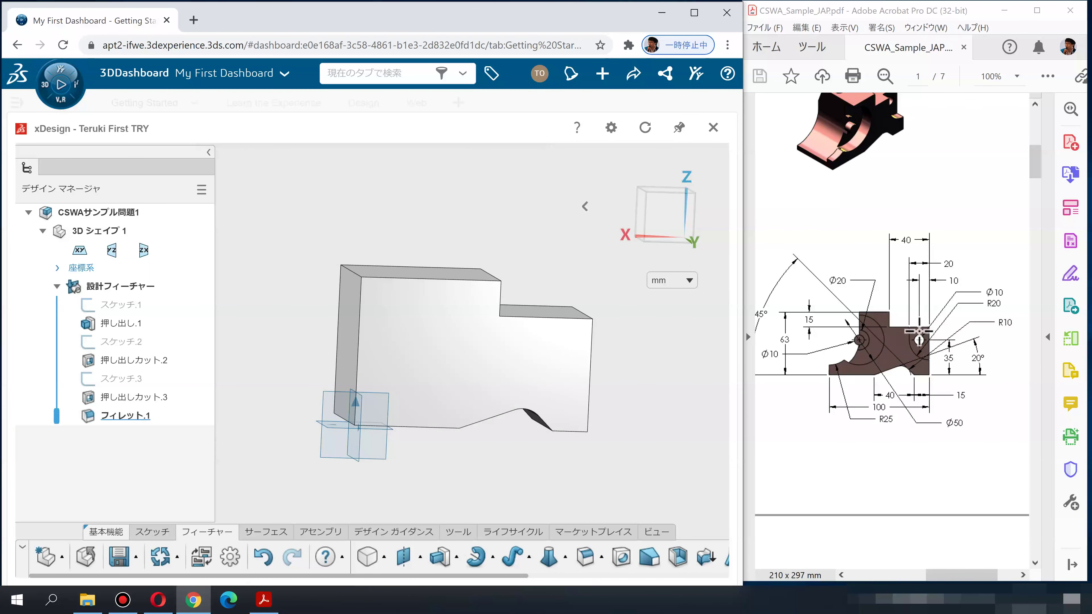
Step: Sketch a closed line–tangent arc–line profile with a rounded lower end on the front face
left_click(563, 354)
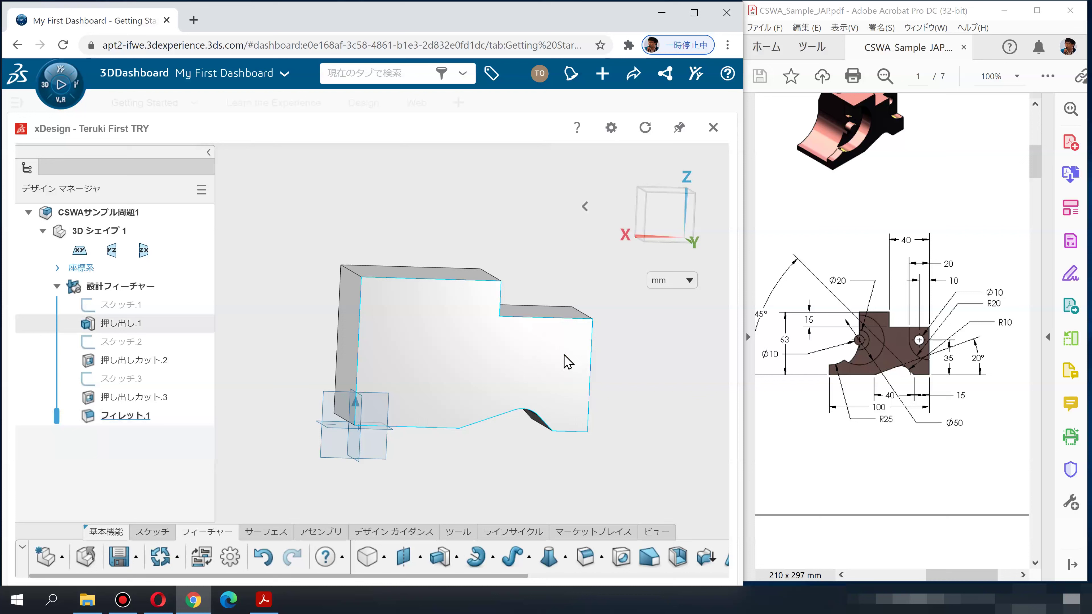
left_click(544, 381)
left_click(598, 298)
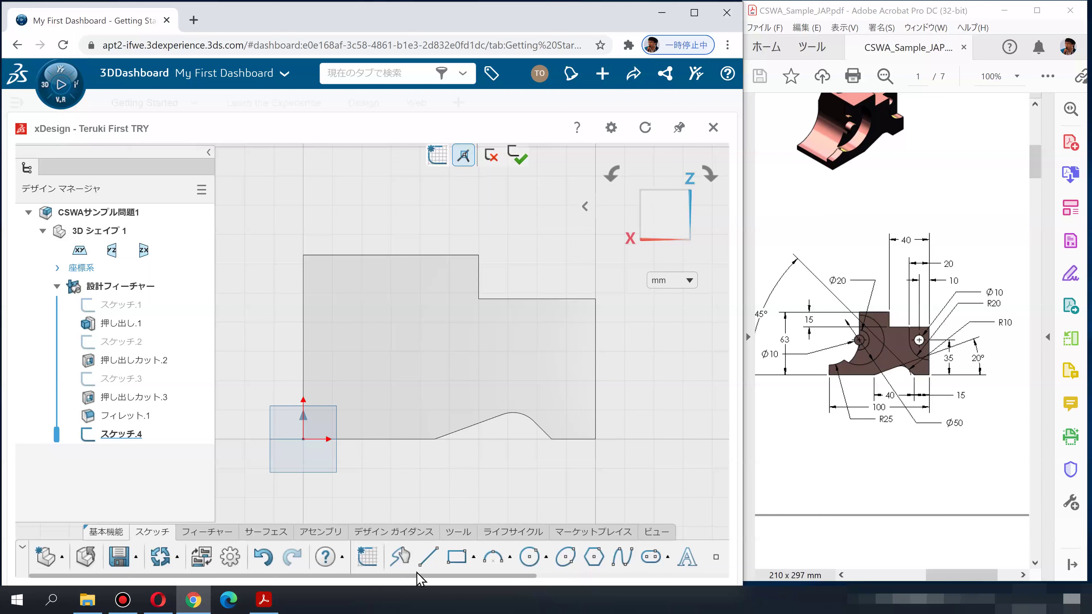
left_click(427, 560)
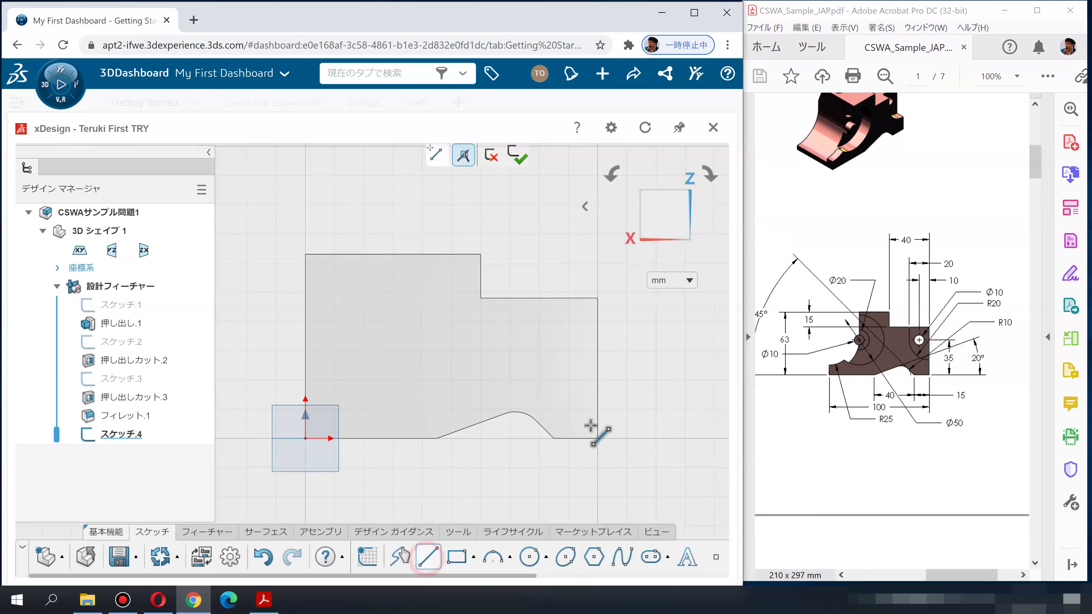
left_click(551, 297)
left_click(551, 355)
double_click(552, 356)
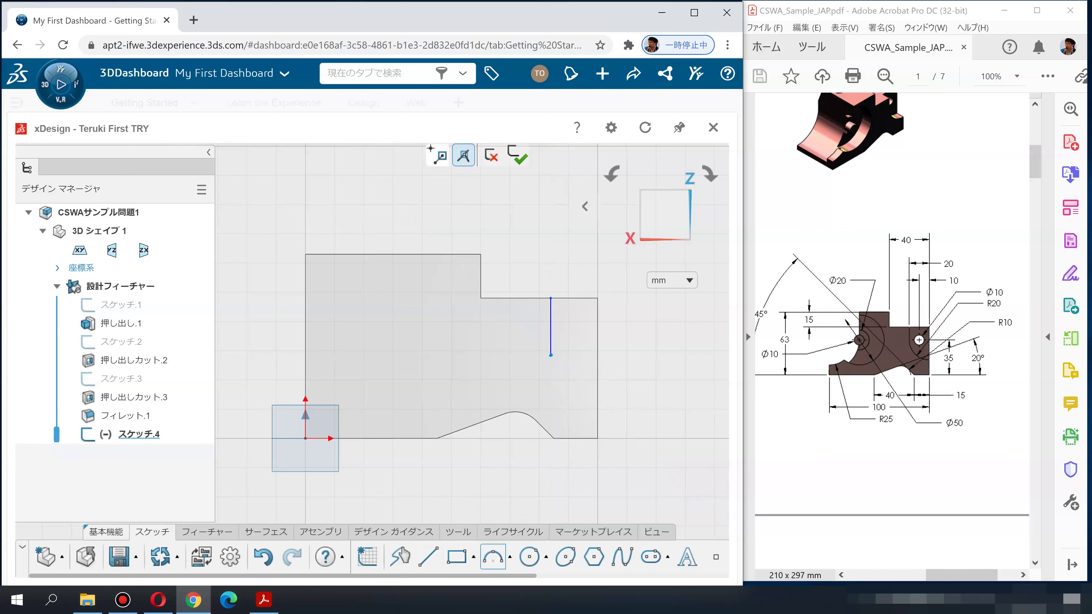
left_click(552, 357)
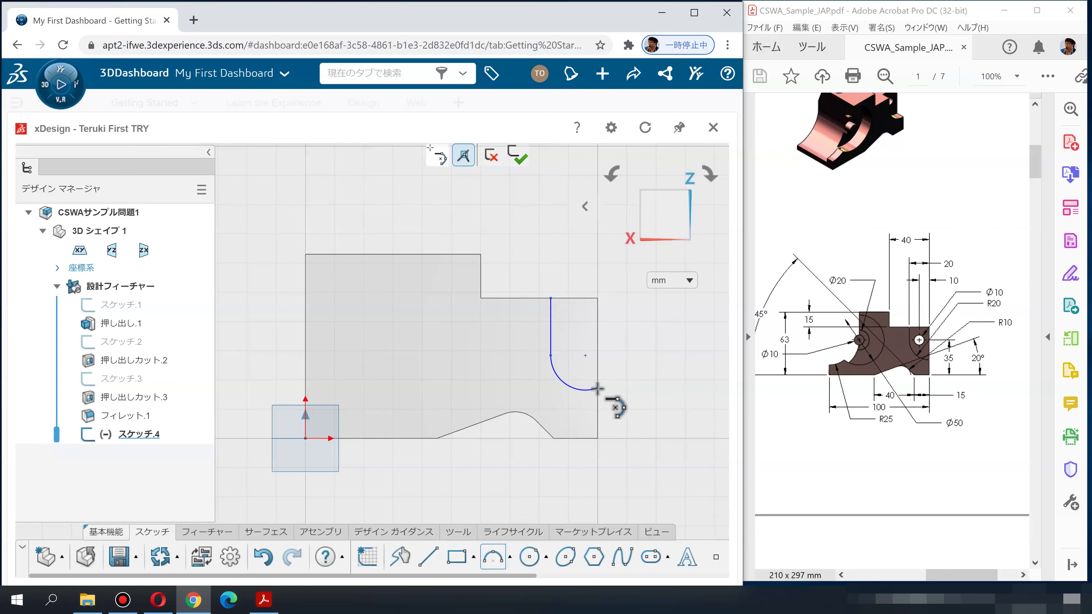
left_click(597, 387)
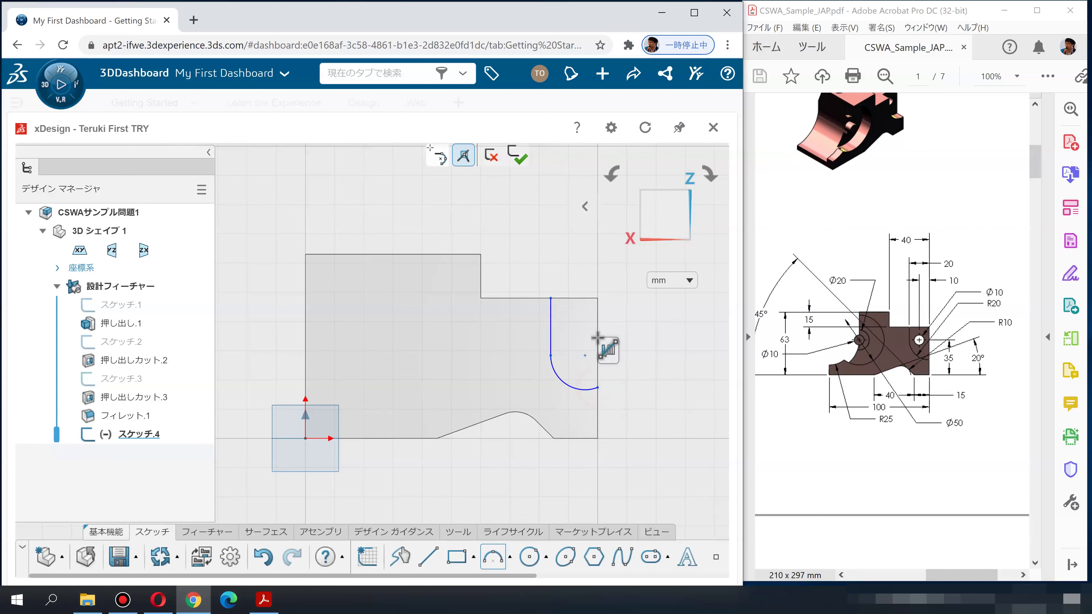
left_click(598, 297)
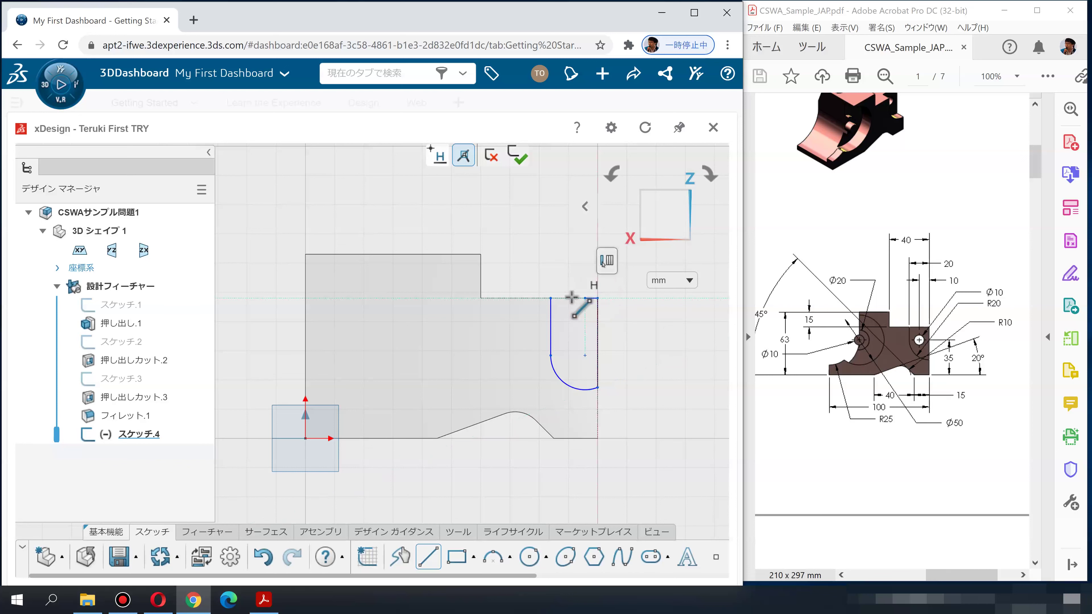
left_click(552, 298)
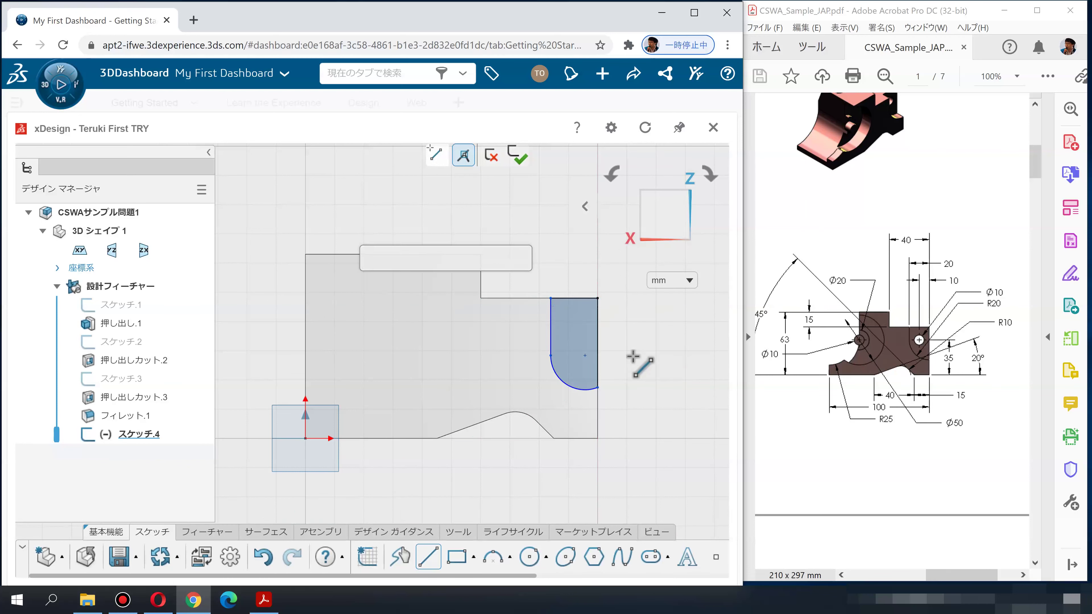
Step: Make the arc's centre point coincident with the profile's right edge line
left_click(584, 355)
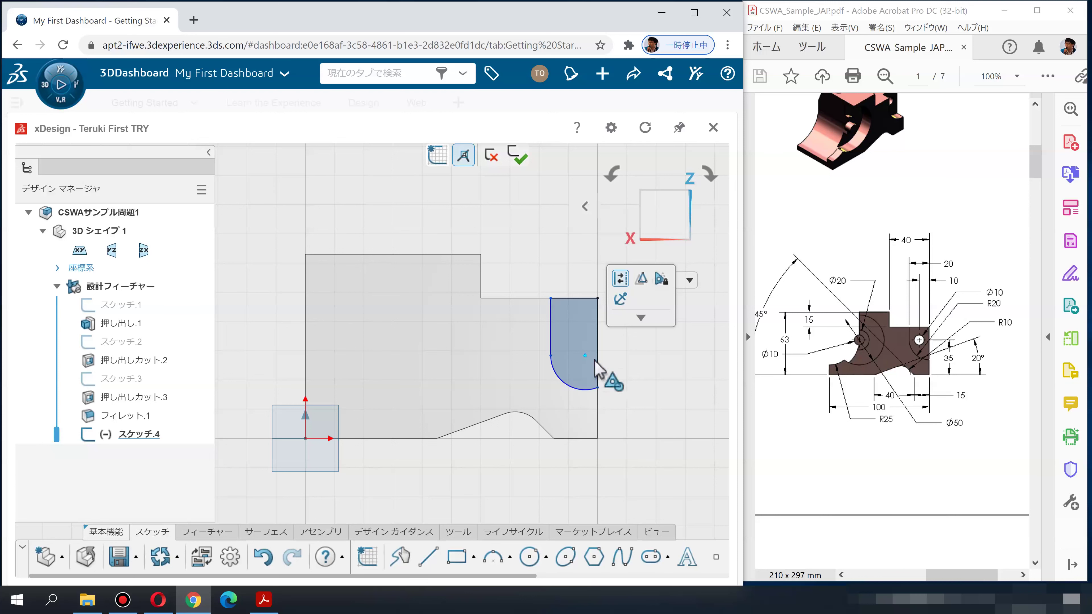
left_click(597, 361)
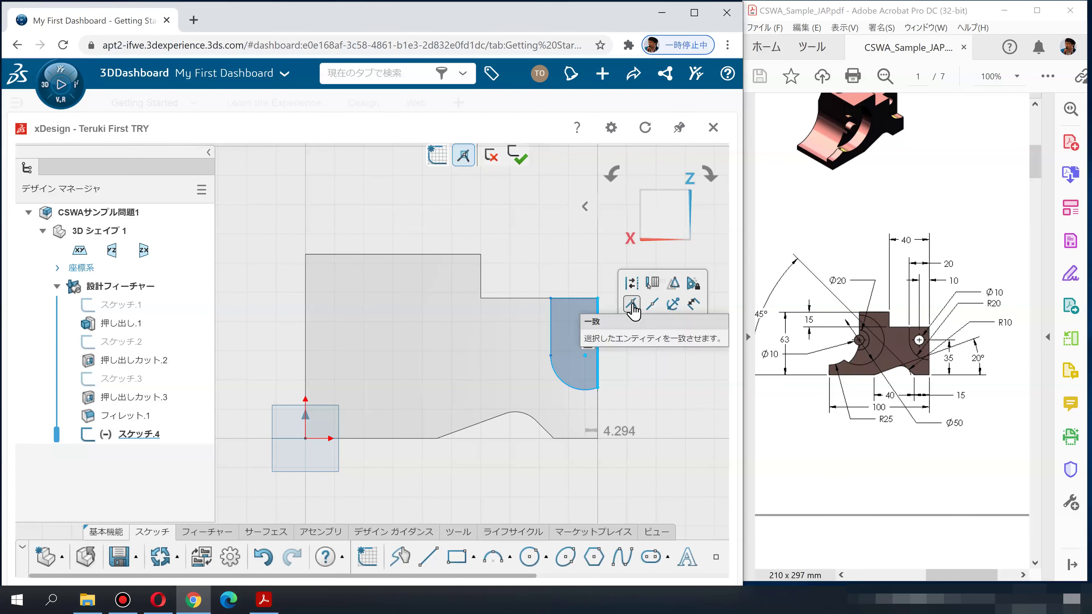
left_click(632, 306)
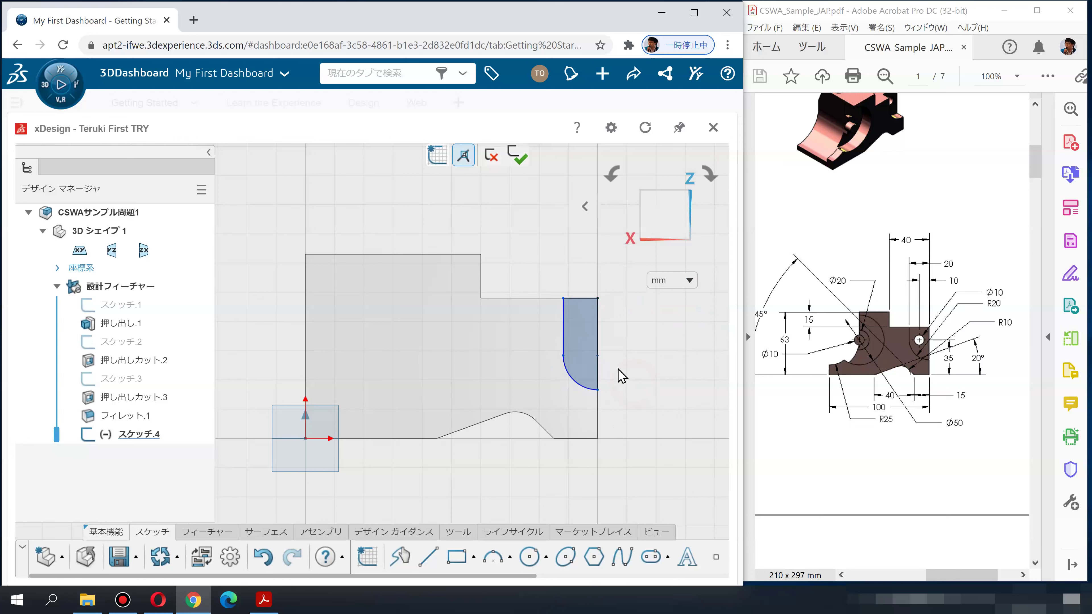
scroll(621, 375, "up", 1)
key("d")
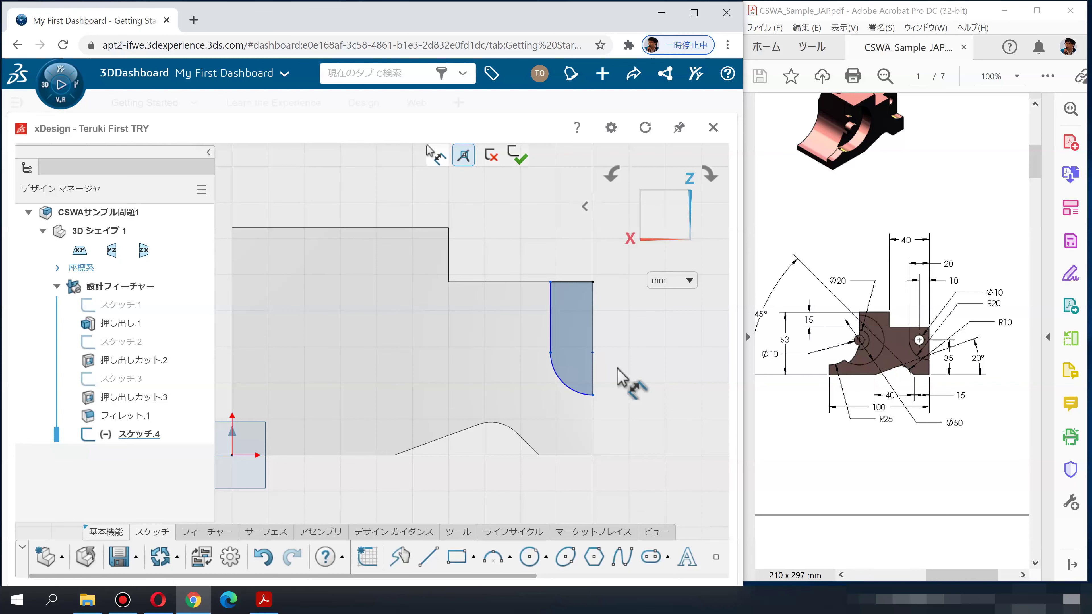
Step: Dimension the profile 20 mm wide and its arc R20
left_click(593, 316)
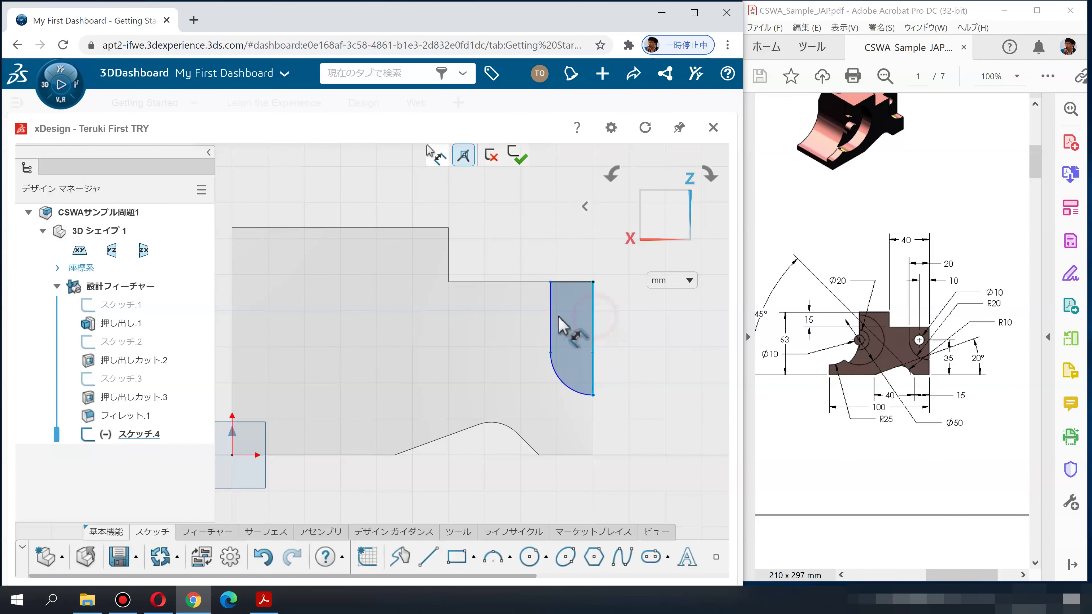
left_click(550, 313)
left_click(564, 254)
type("20")
key("Return")
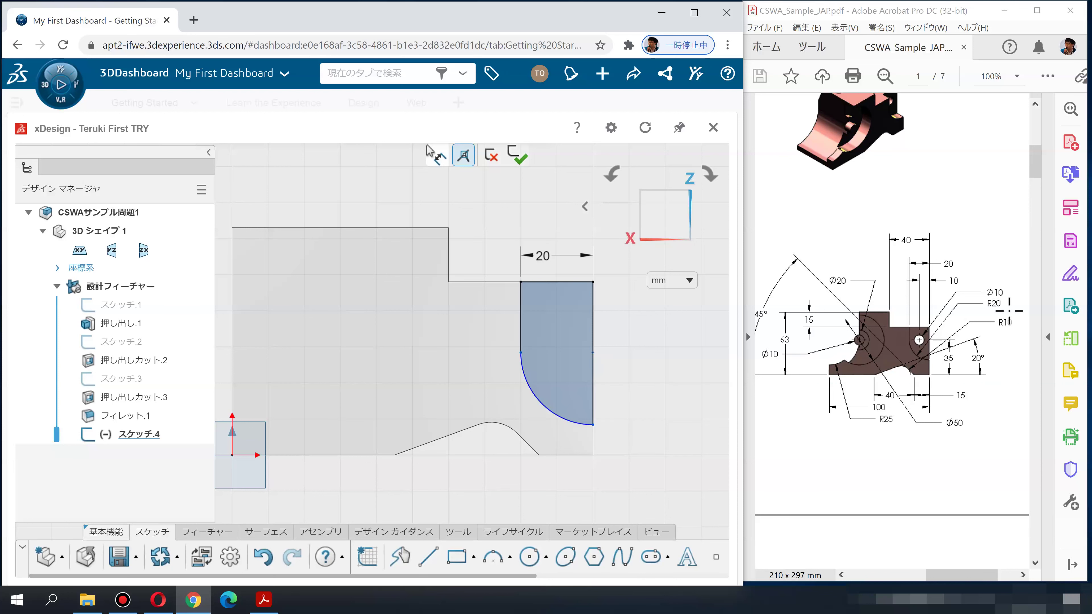
left_click(544, 405)
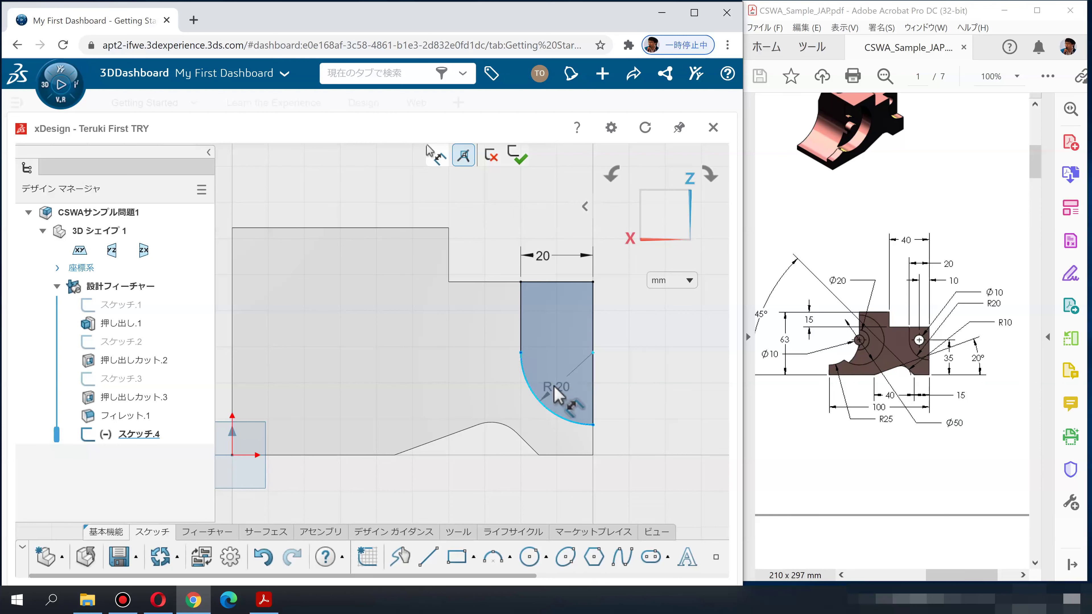
left_click(633, 398)
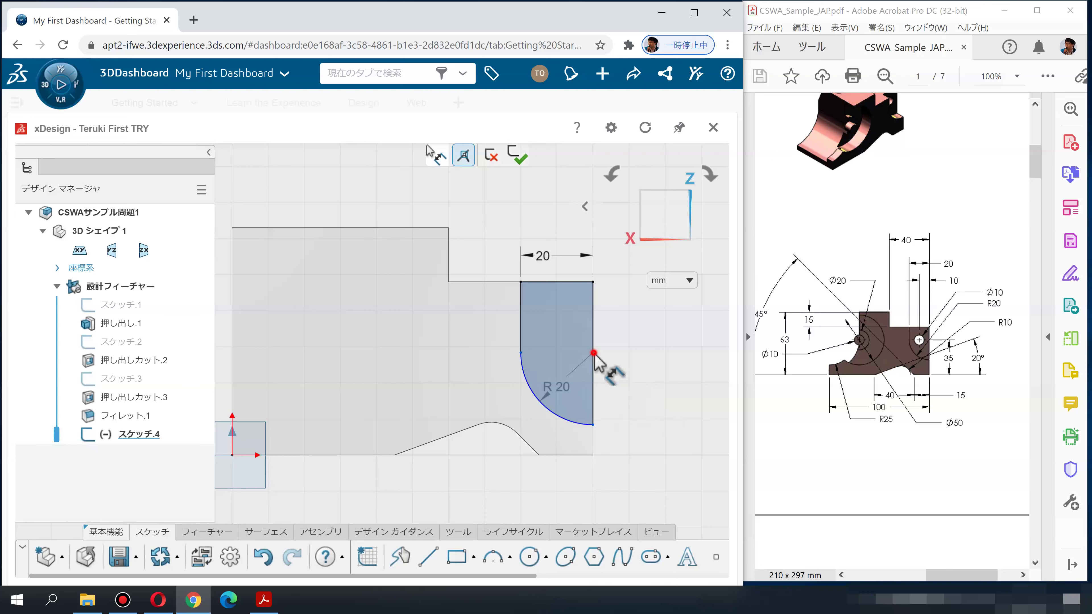
Step: Dimension the arc centre 35 mm above the bottom edge and exit the sketch
left_click(560, 454)
left_click(583, 422)
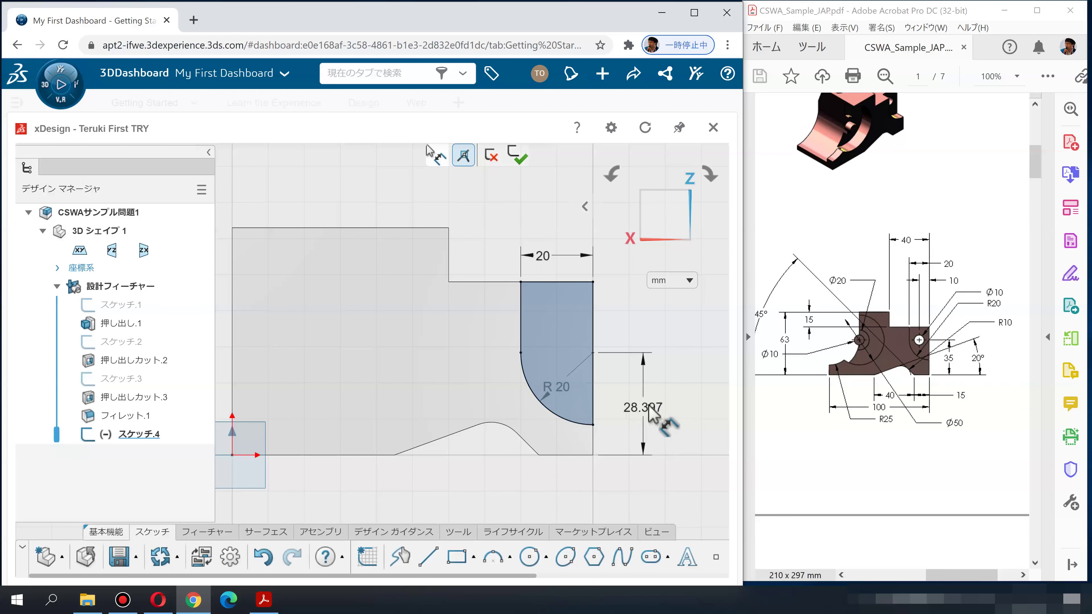
left_click(649, 401)
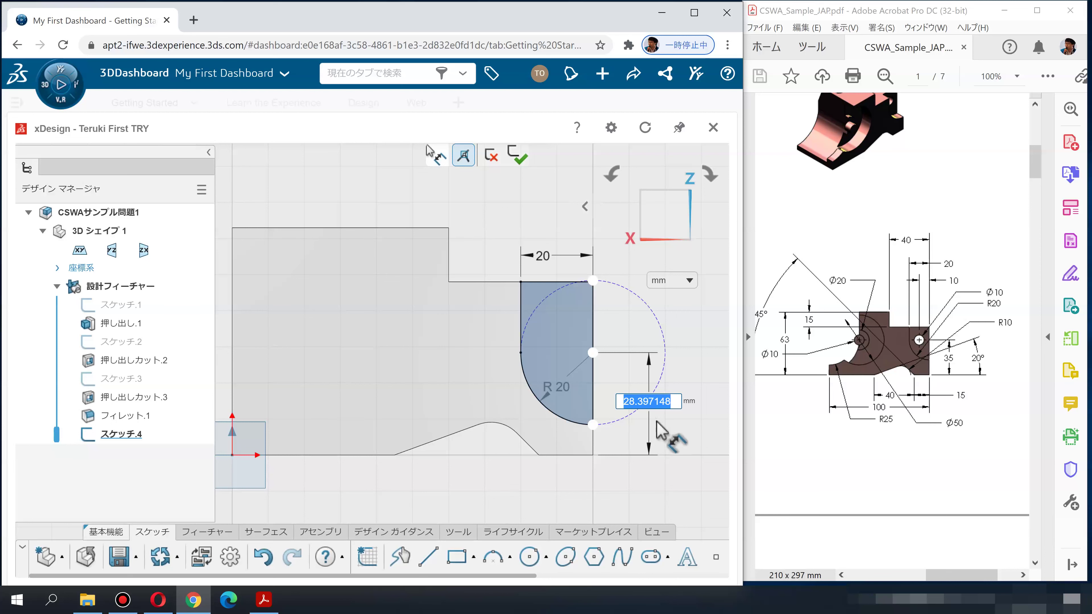
type("35")
key("Return")
left_click(632, 427)
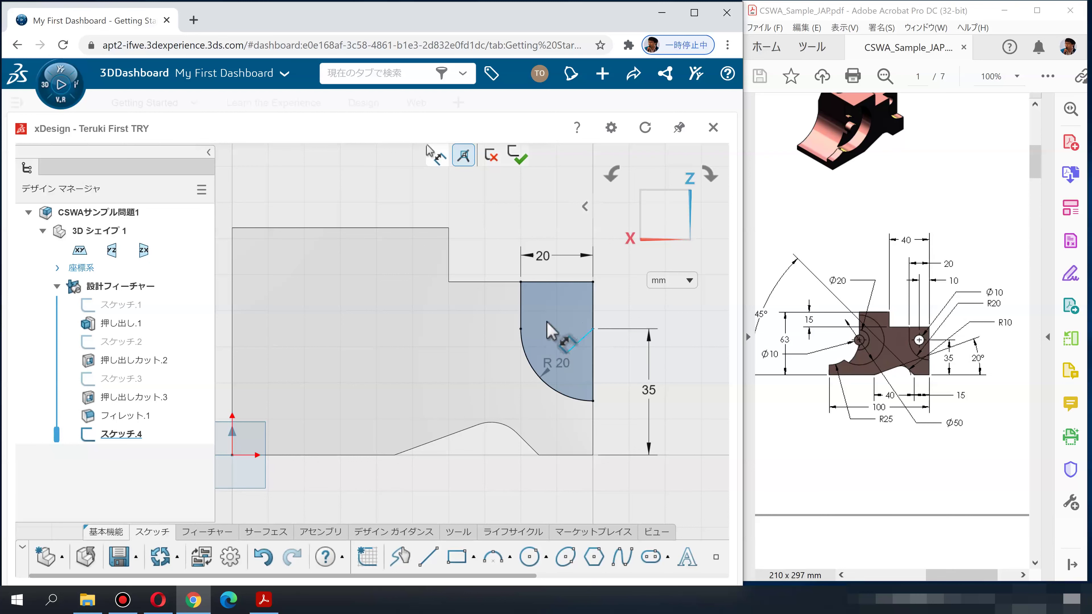
left_click(517, 155)
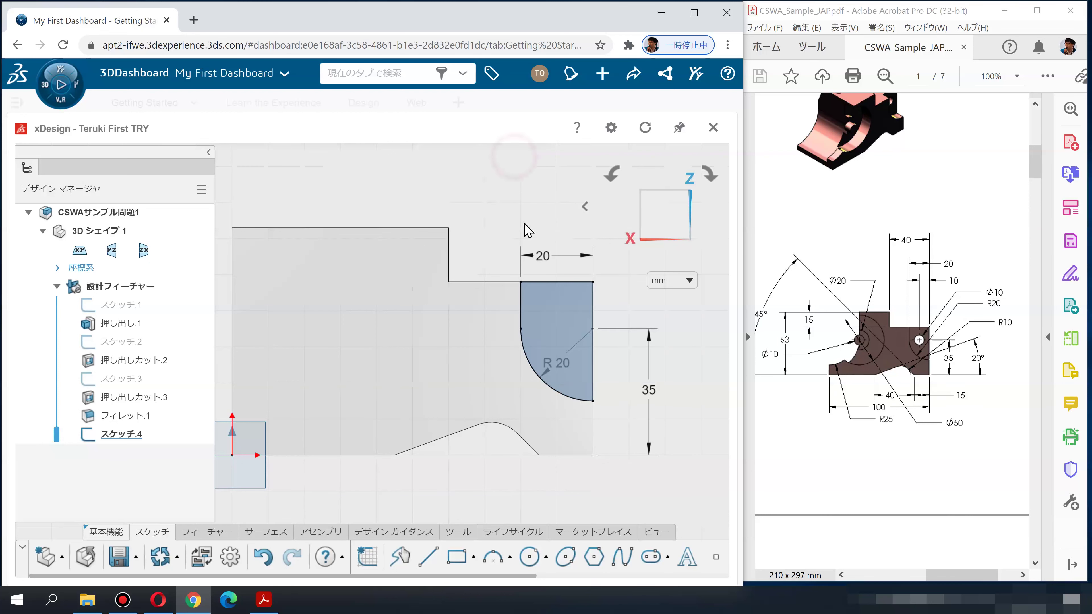
mouse_move(778, 289)
left_mouse_down()
mouse_move(849, 289)
mouse_move(929, 210)
mouse_move(922, 226)
left_mouse_up()
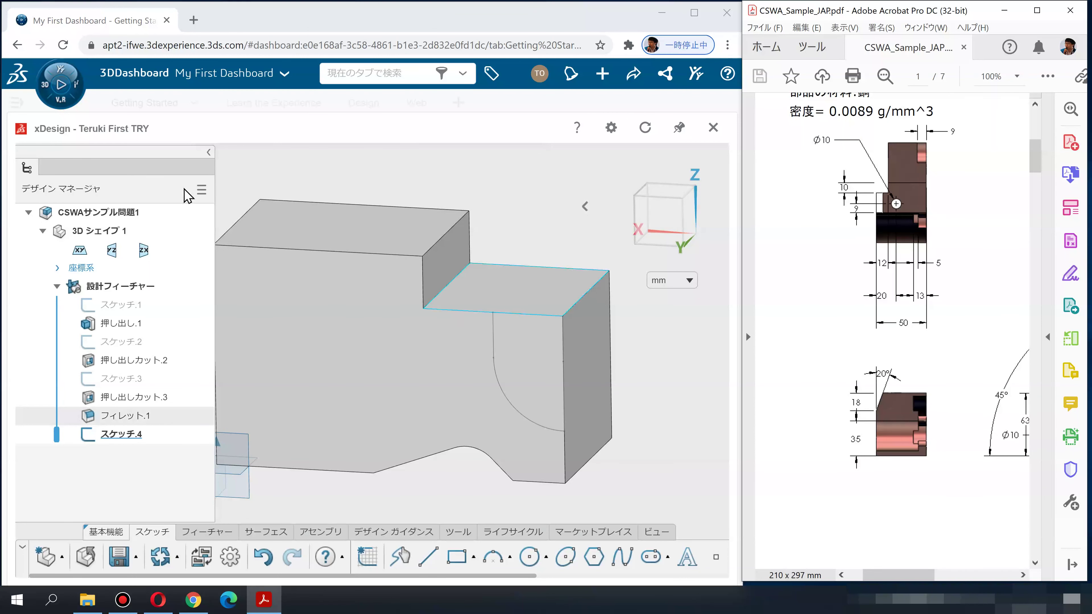
left_click(207, 532)
Step: Extrude-cut Sketch.4 9 mm into the part, flipped inward, forming 押し出しカット.4
left_click(440, 557)
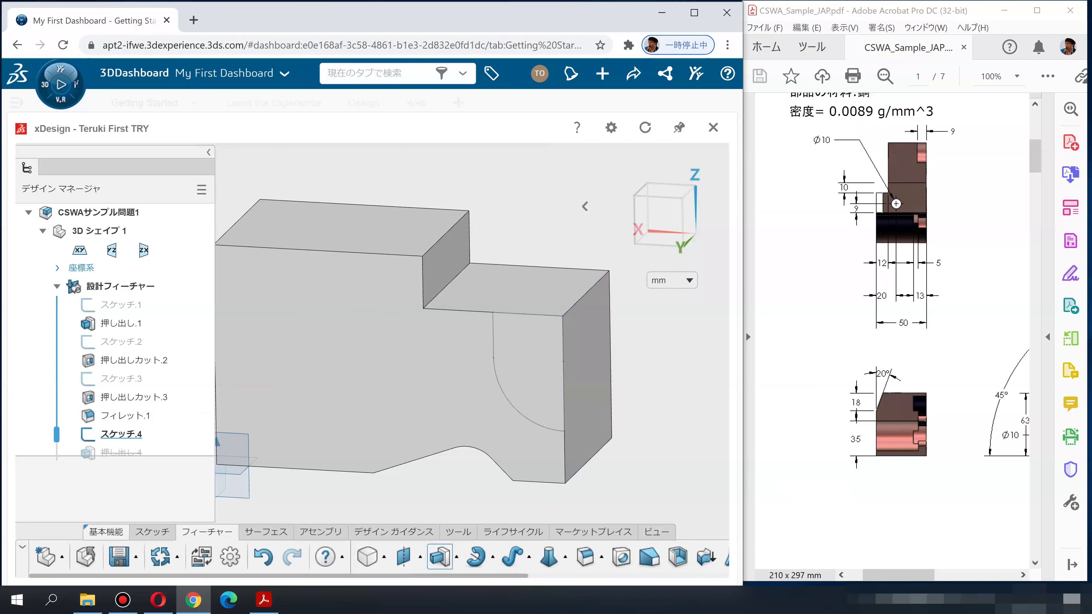
left_click(525, 365)
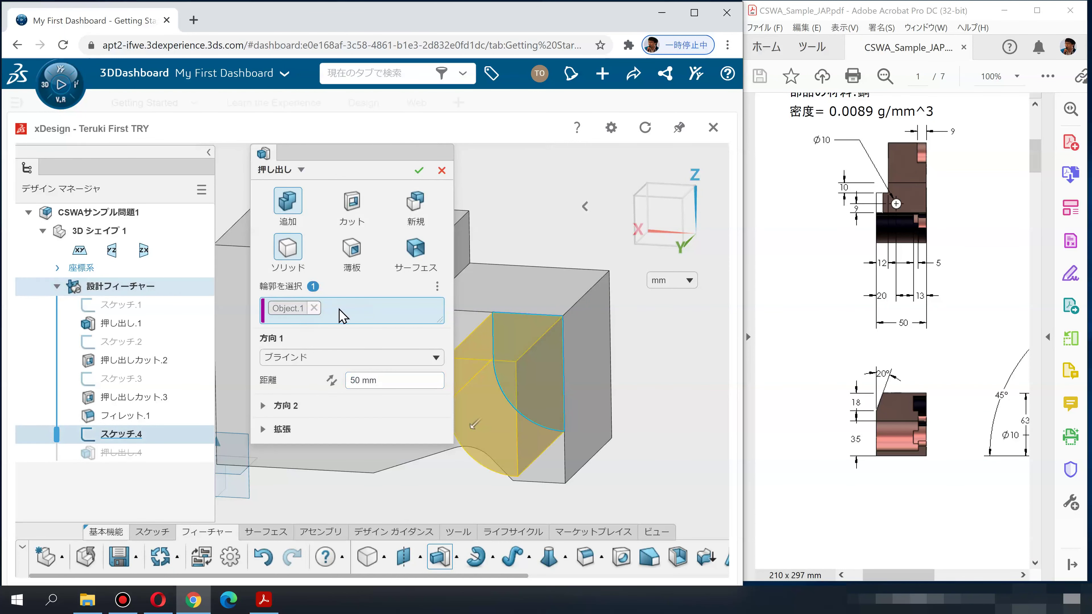
left_click(330, 380)
left_click(385, 381)
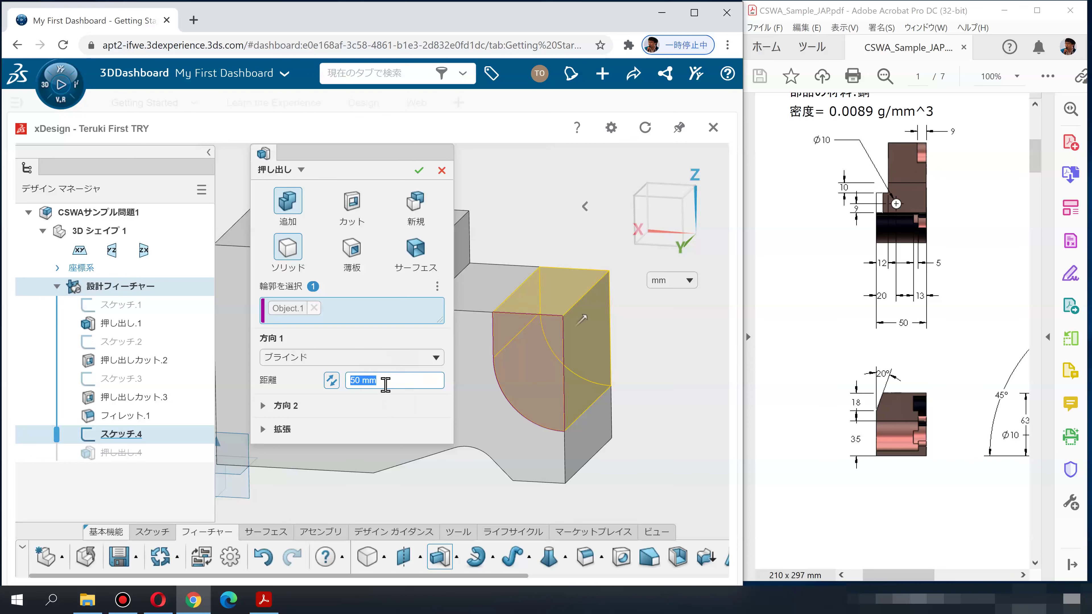
type("9")
key("Return")
left_click(352, 204)
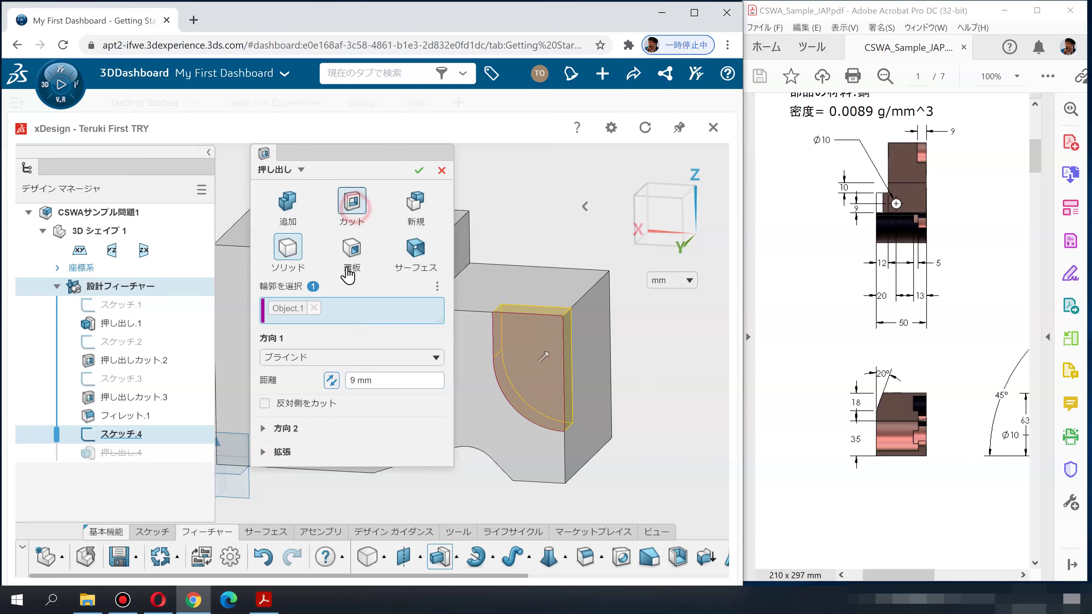
left_click(418, 174)
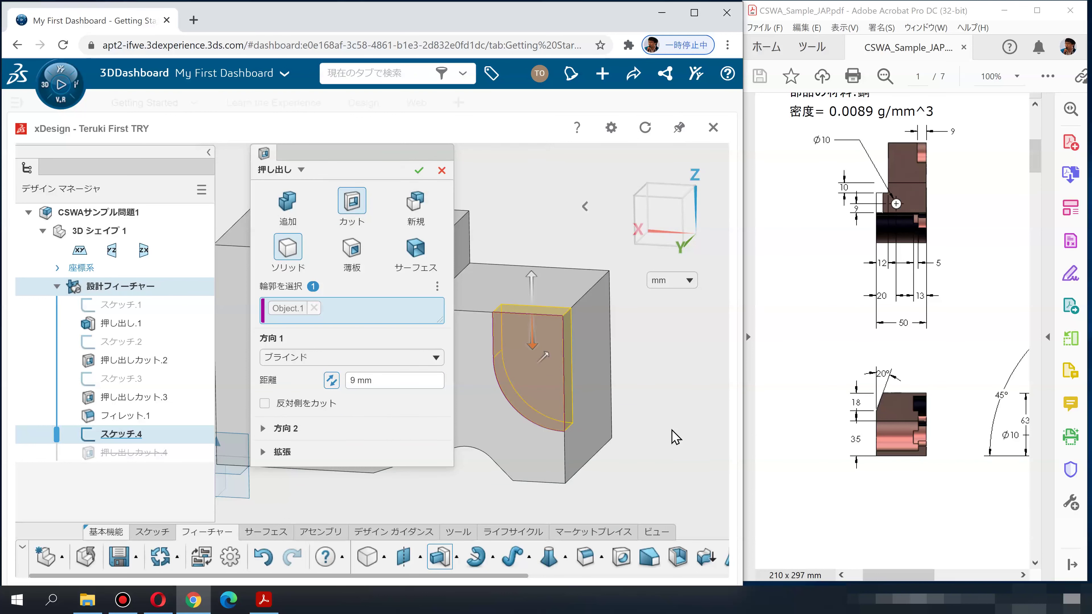
scroll(945, 406, "right", 3)
scroll(959, 406, "right", 3)
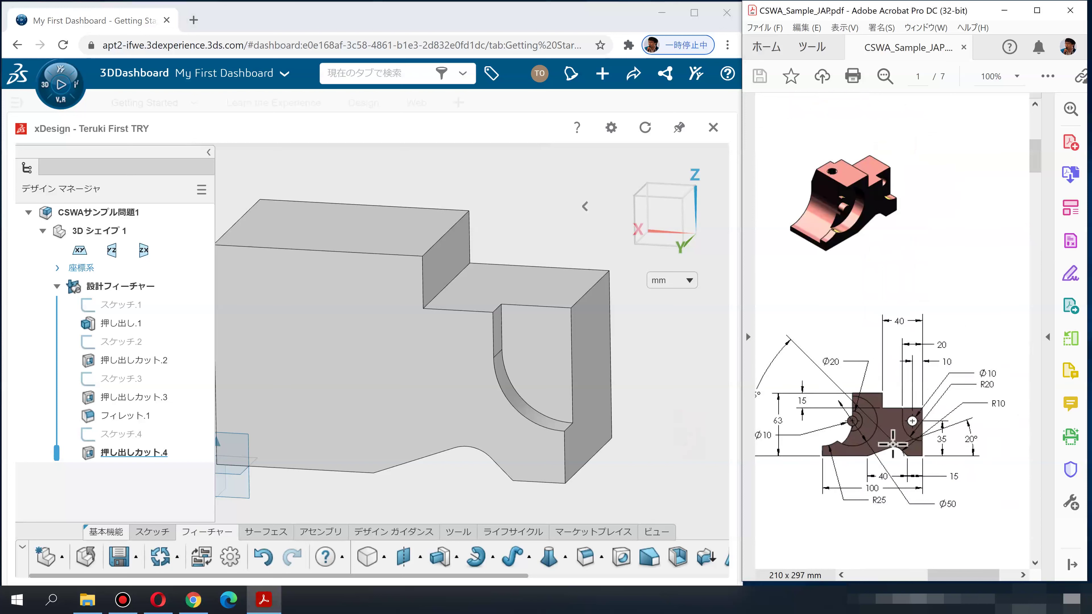
Step: Start a sketch on the recess's curved face and draw a Ø10 circle
left_click(534, 359)
left_click(530, 363)
left_click(568, 307)
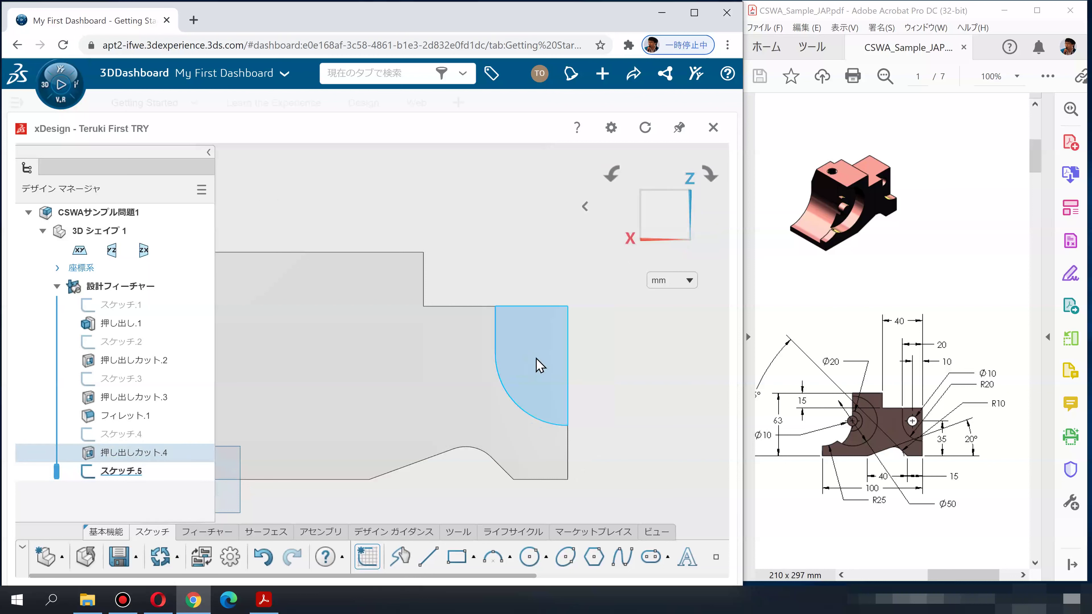
left_click(531, 558)
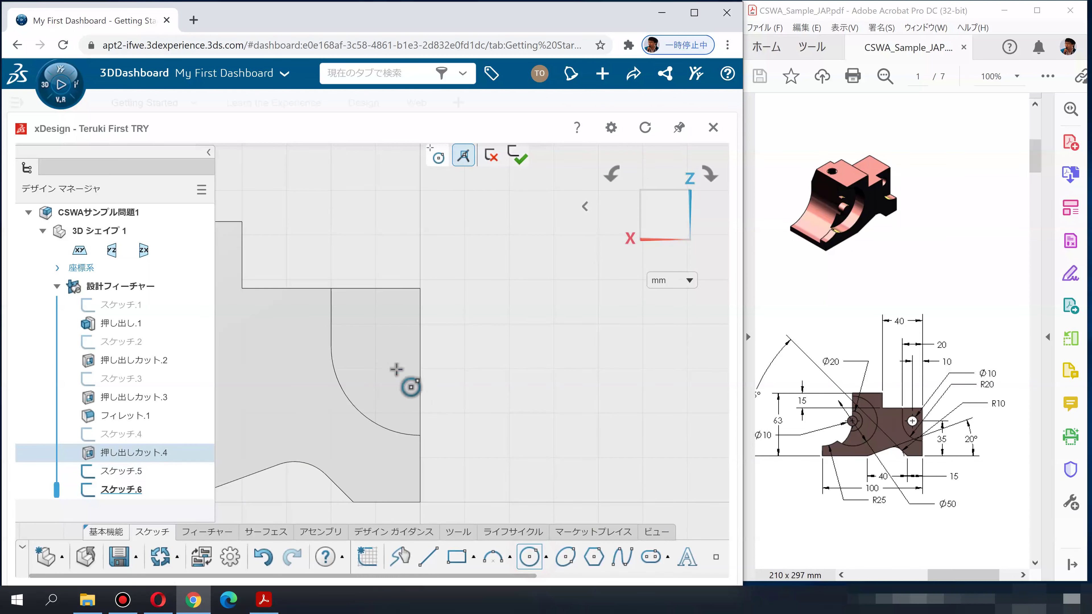
left_click(375, 359)
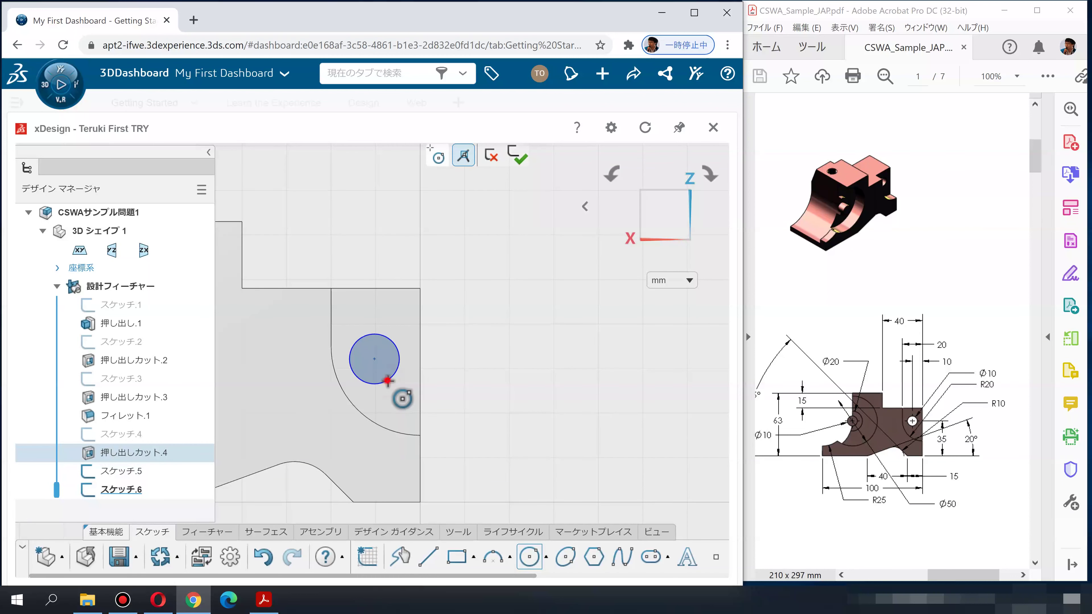
left_click(388, 381)
key("Escape")
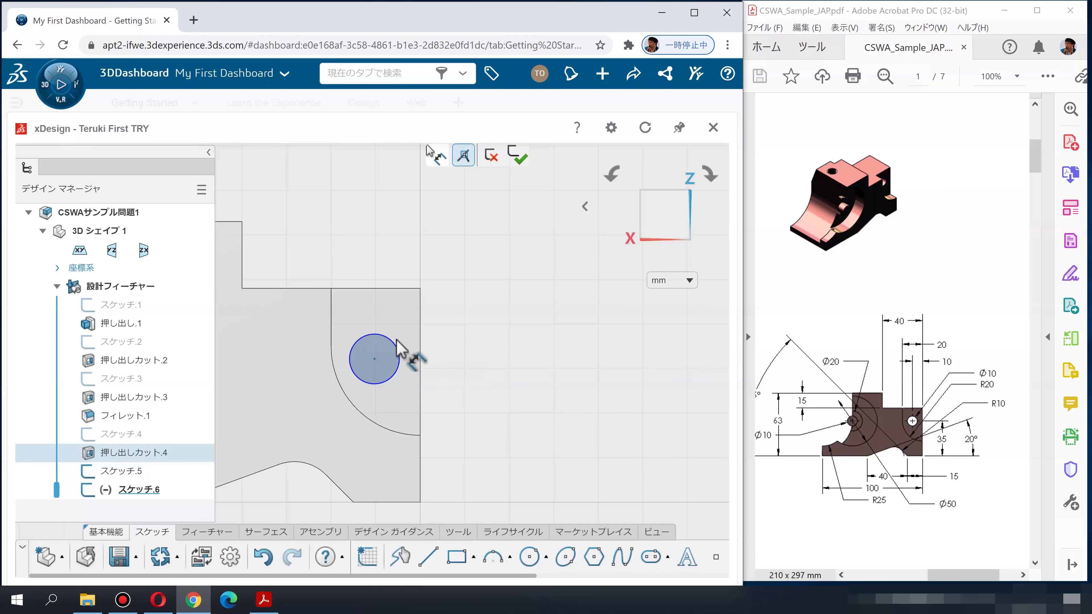
left_click(392, 348)
left_click(465, 294)
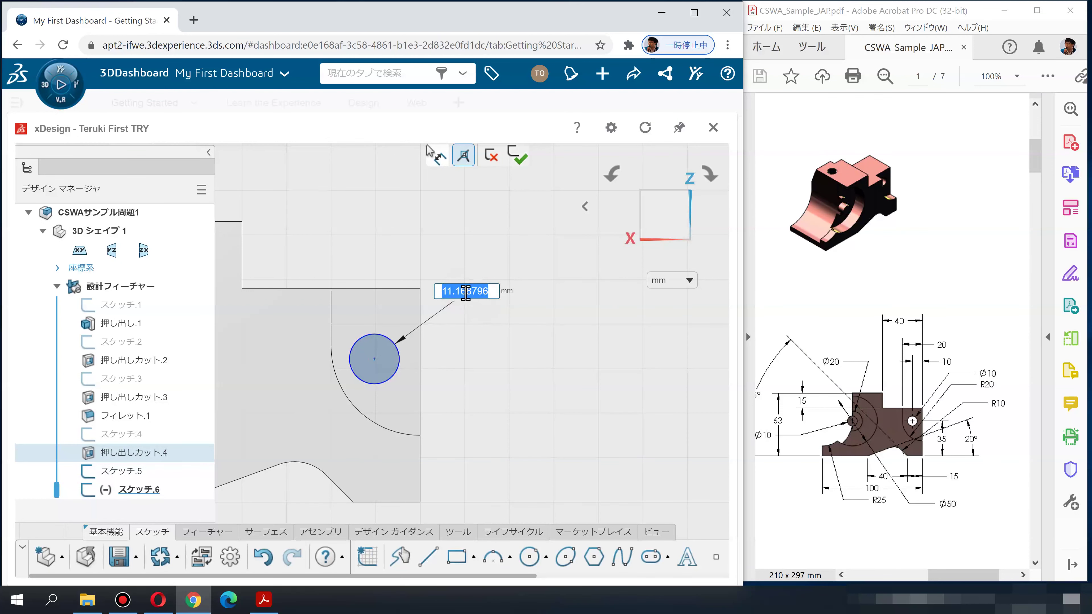
type("10")
key("Return")
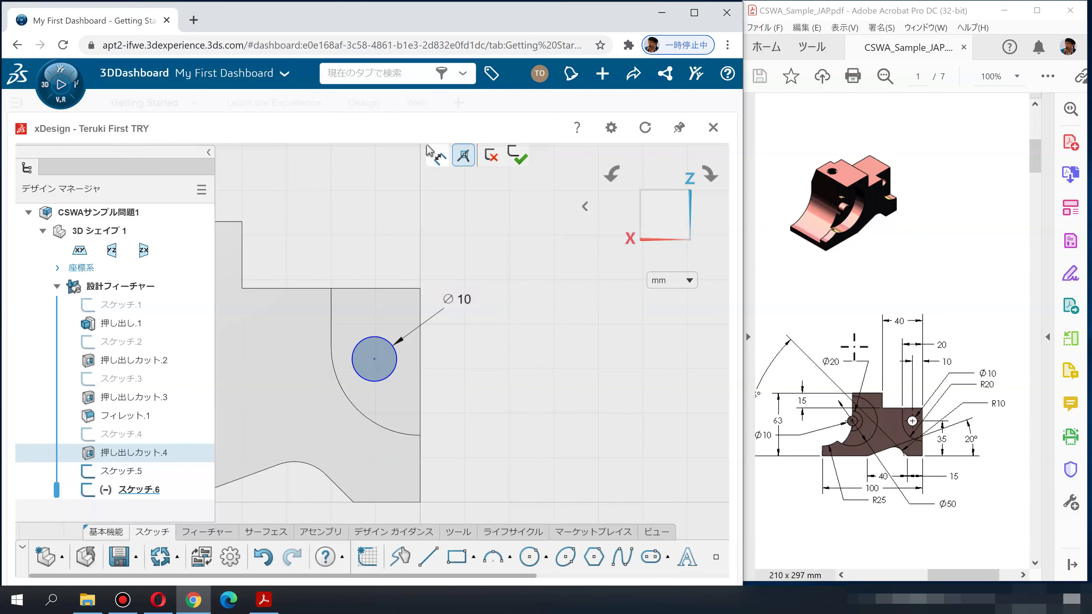
Step: Place the circle centre 10 mm from the right edge, level with the arc's end point, and exit
left_click(420, 355)
left_click(374, 358)
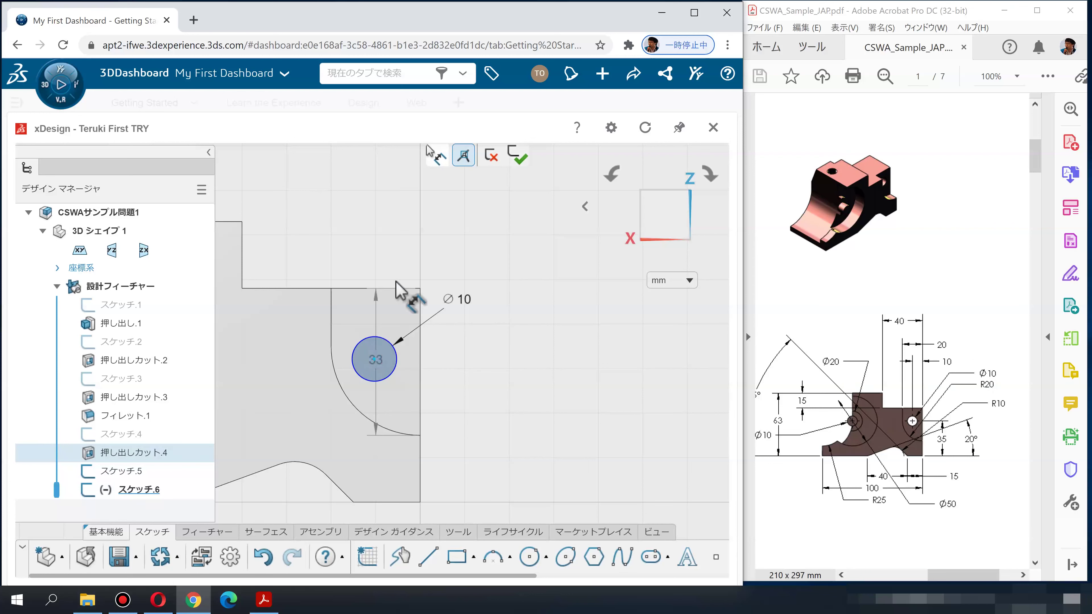
left_click(391, 241)
type("1")
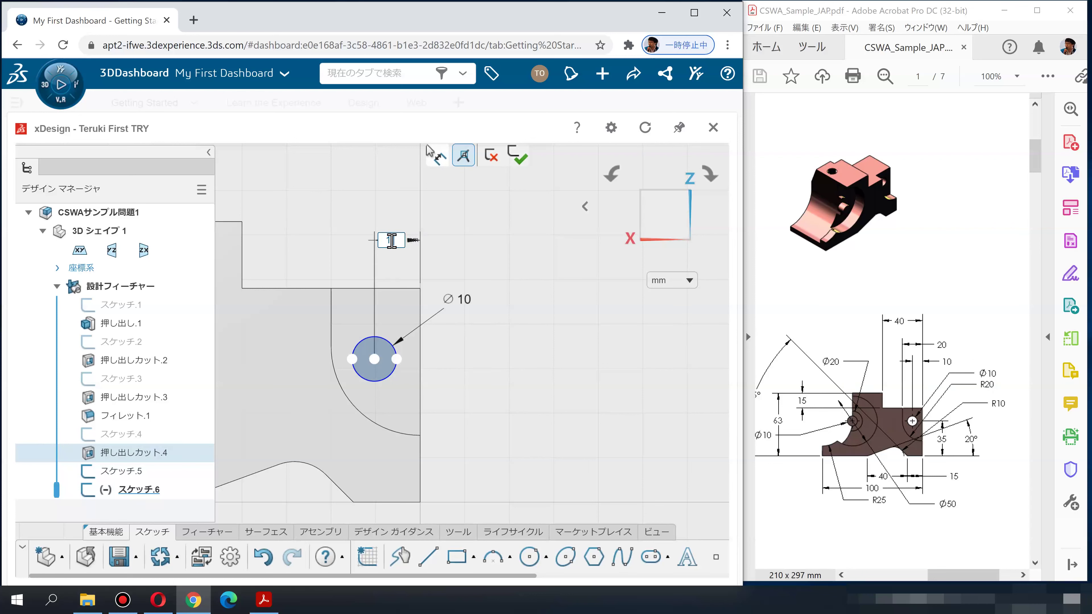
type("0")
key("Return")
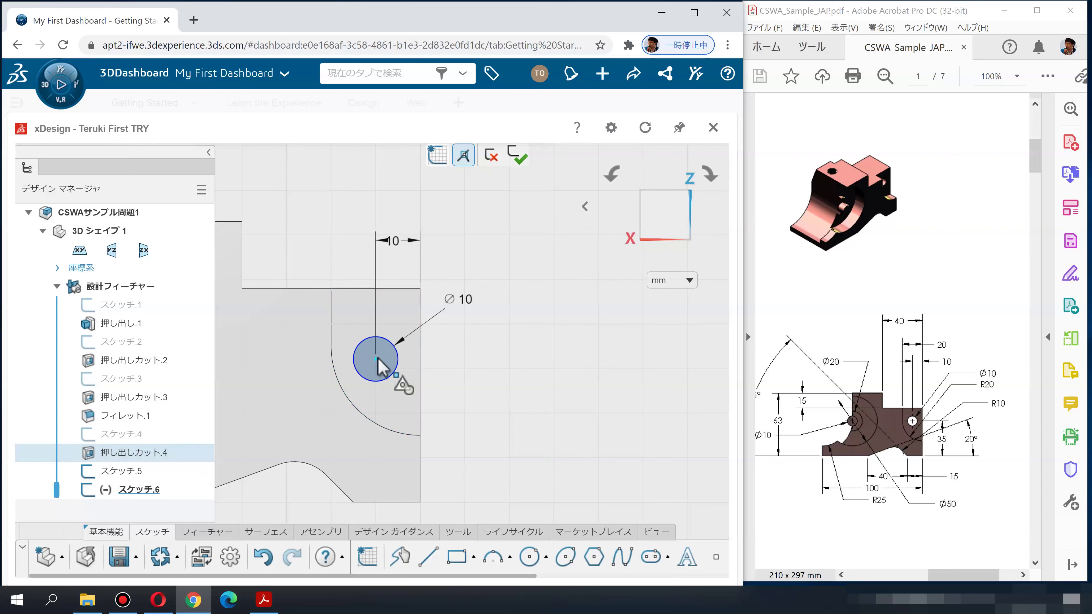
left_click_drag(375, 370, 378, 359)
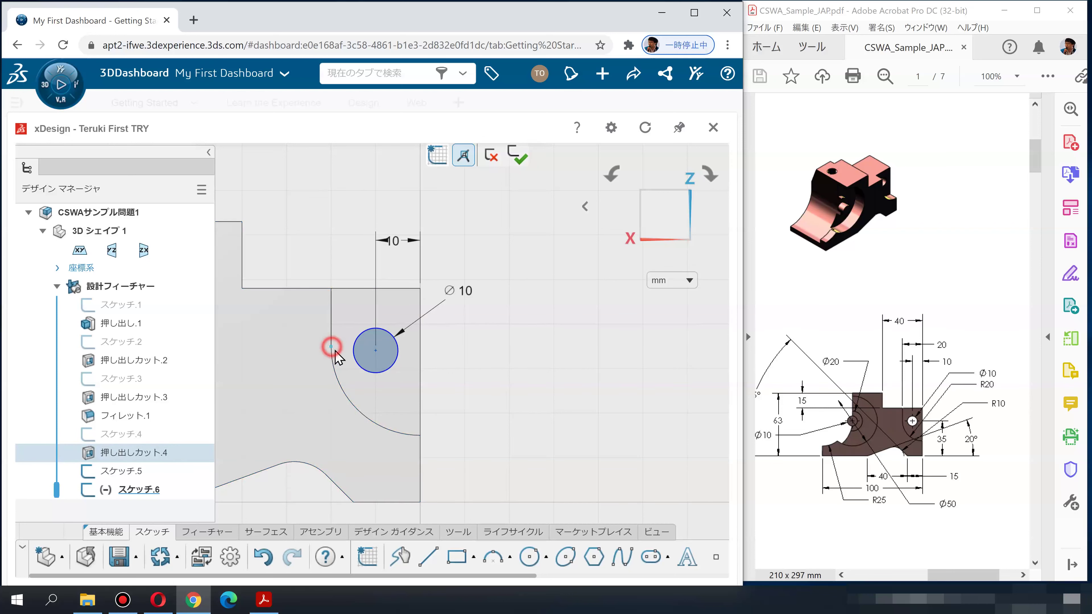
left_click(331, 347, "ctrl")
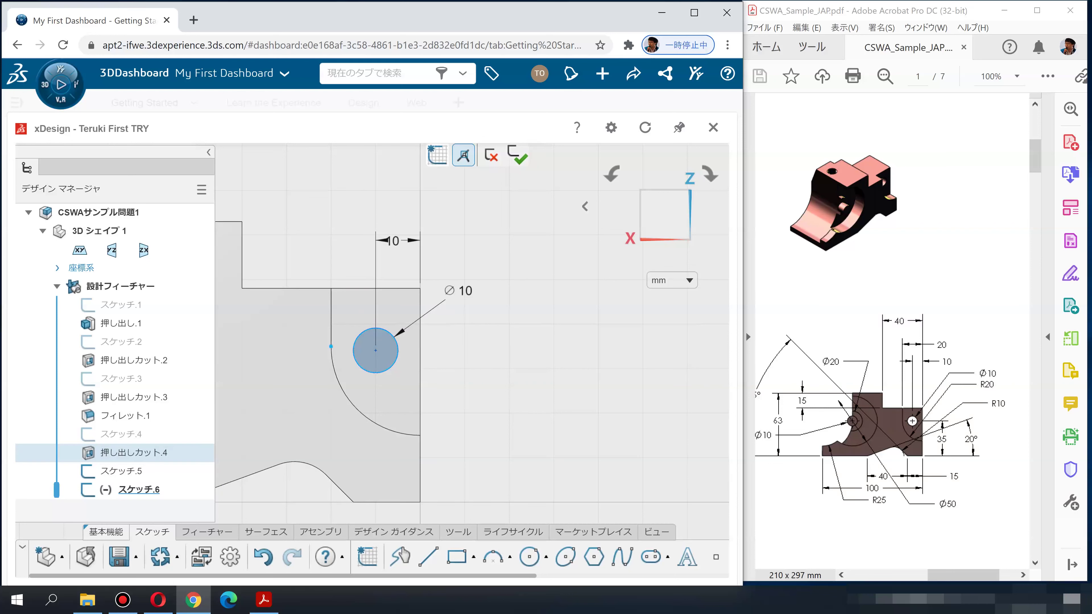
left_click(373, 350, "ctrl")
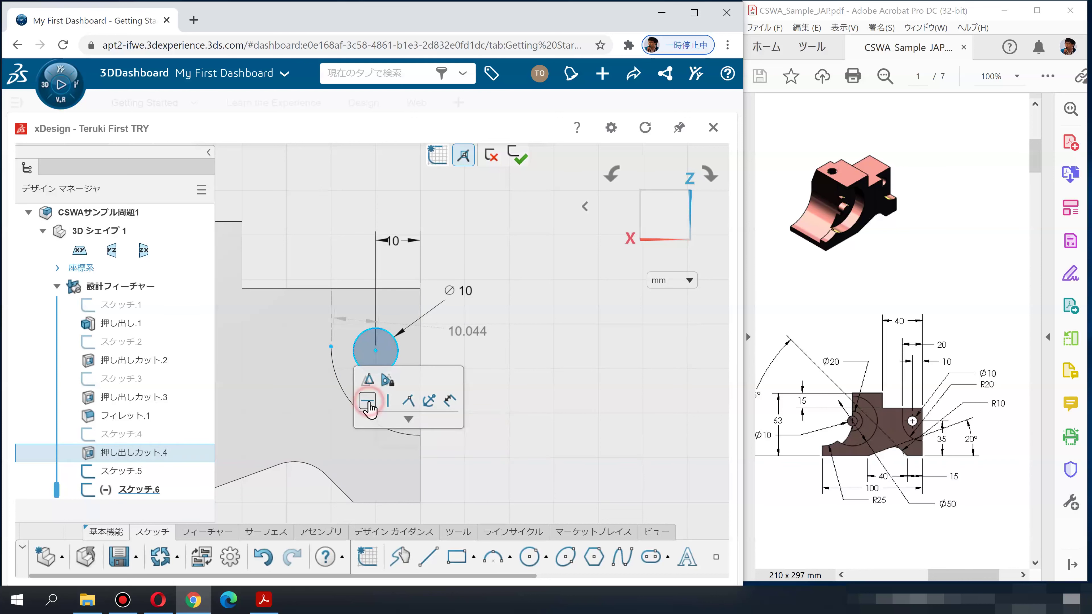
left_click(369, 404)
left_click(570, 365)
middle_click_drag(525, 369, 595, 332)
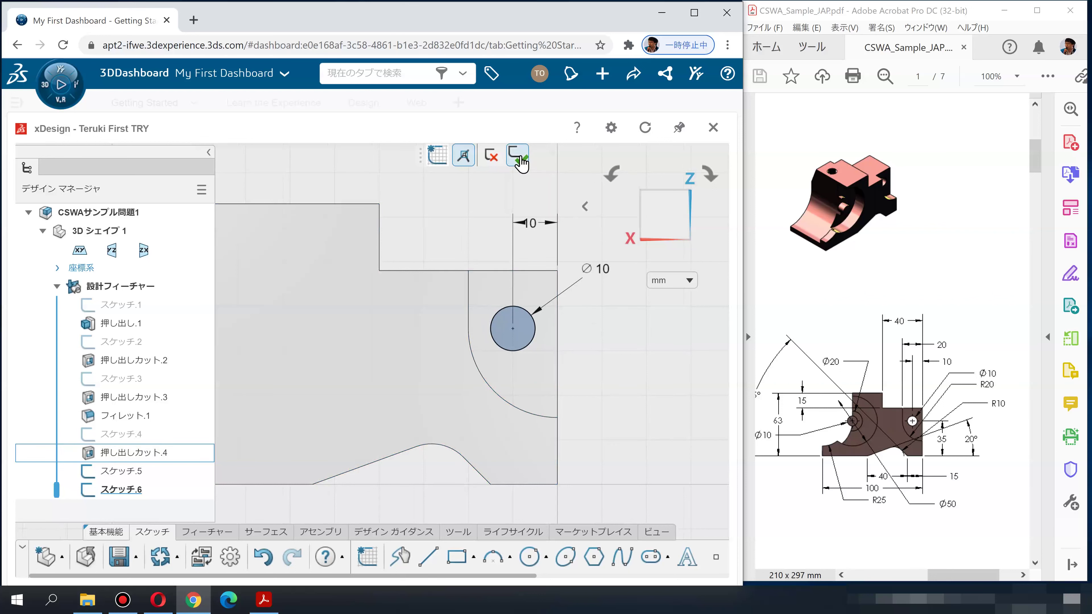
left_click(520, 163)
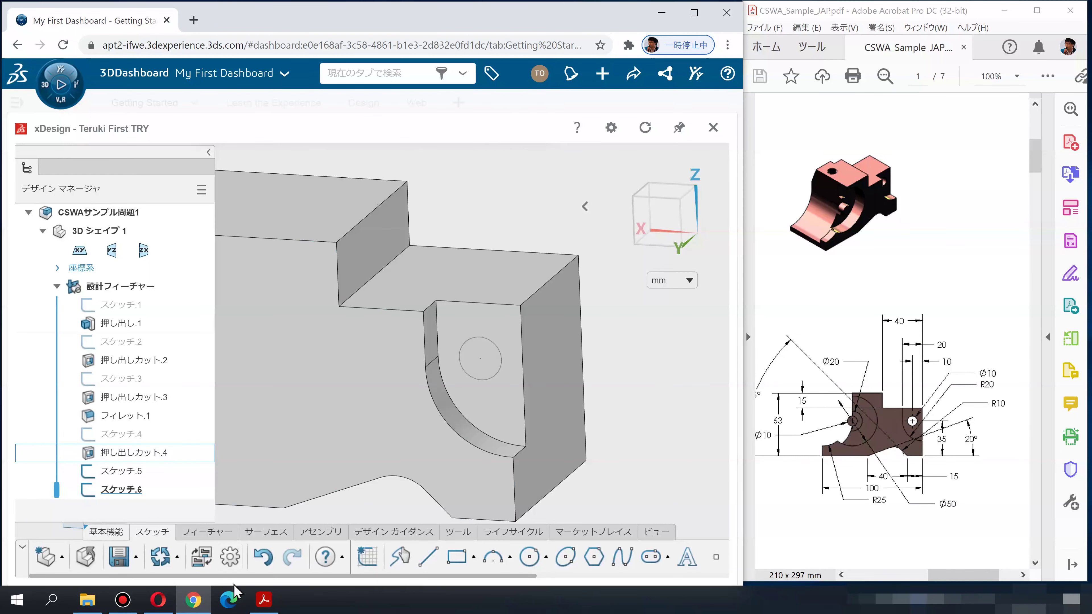
Step: Extrude-cut the Ø10 circle Through All in one direction (一方向貫通) to make the hole
left_click(213, 533)
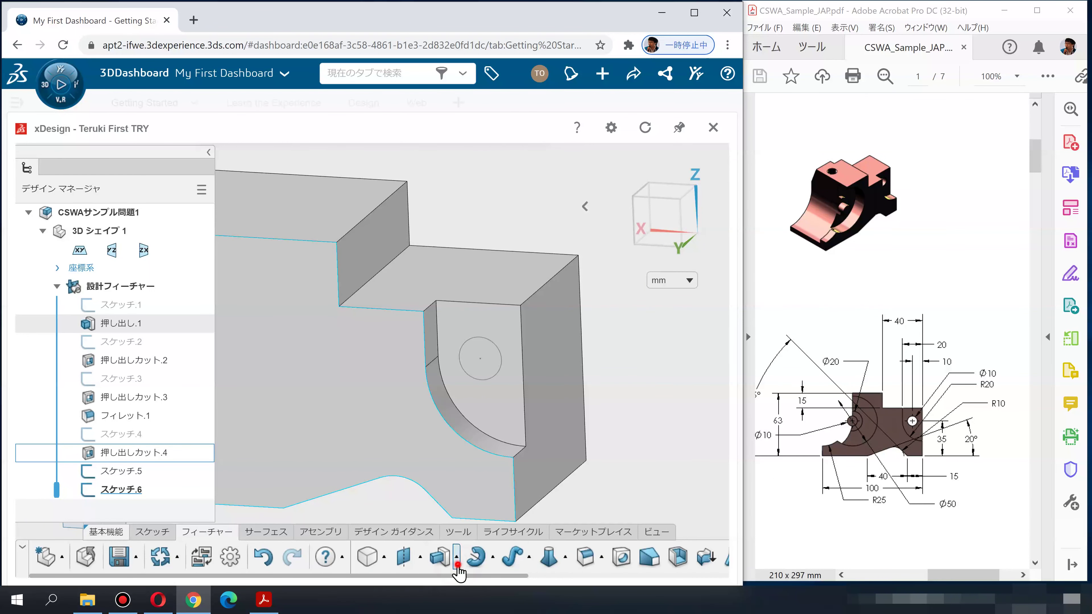
left_click(457, 565)
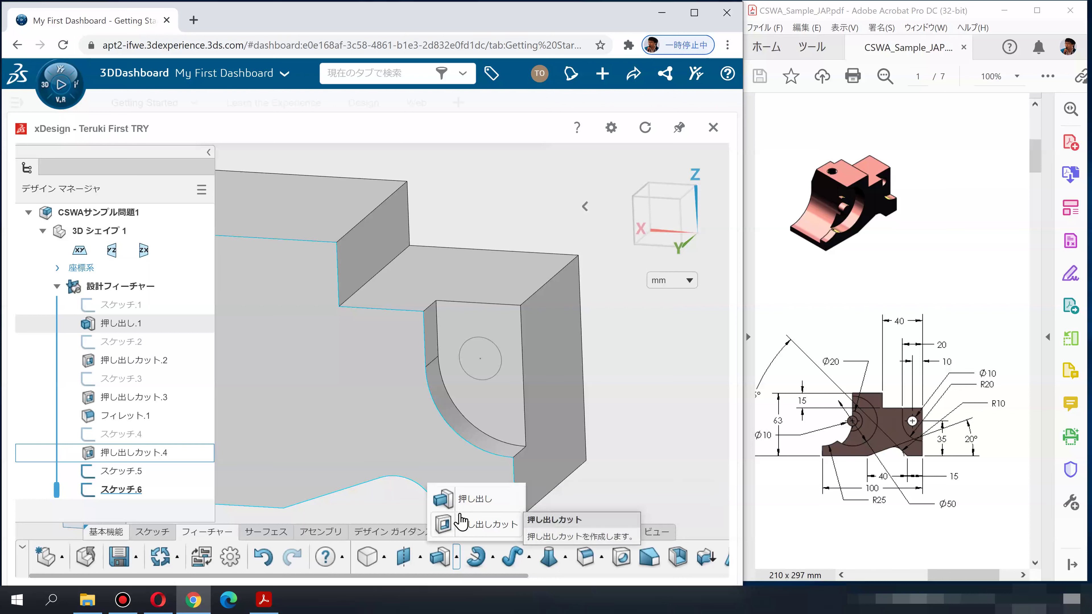
left_click(454, 525)
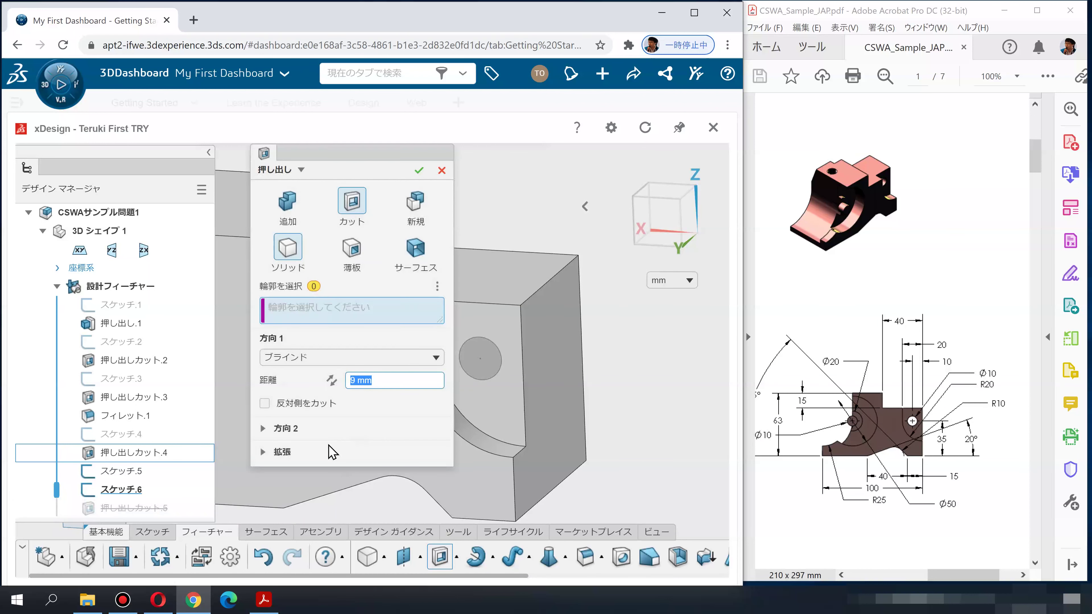
left_click(485, 369)
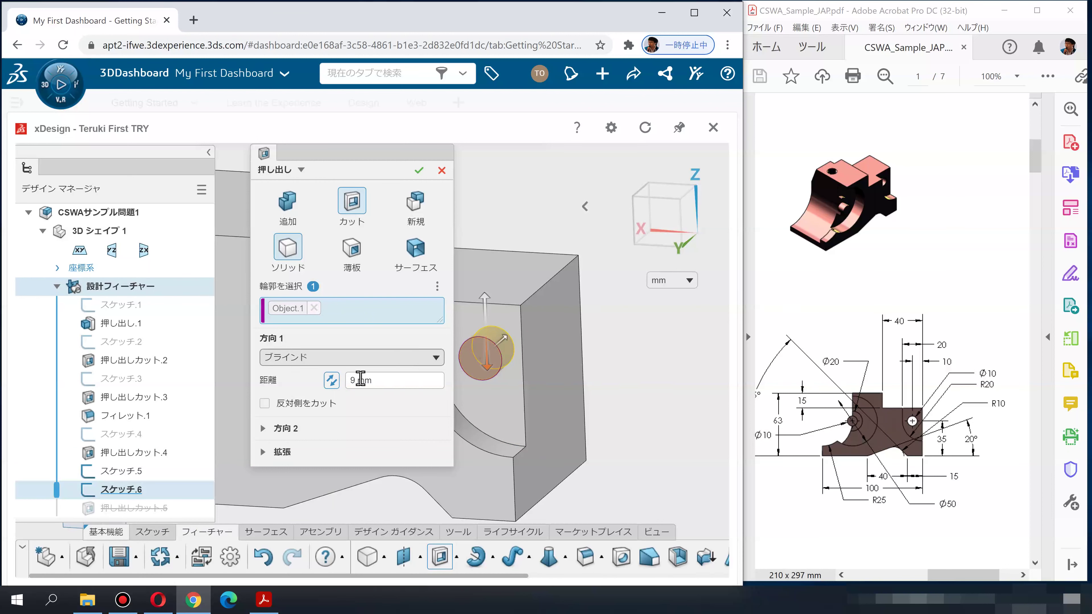
left_click(317, 363)
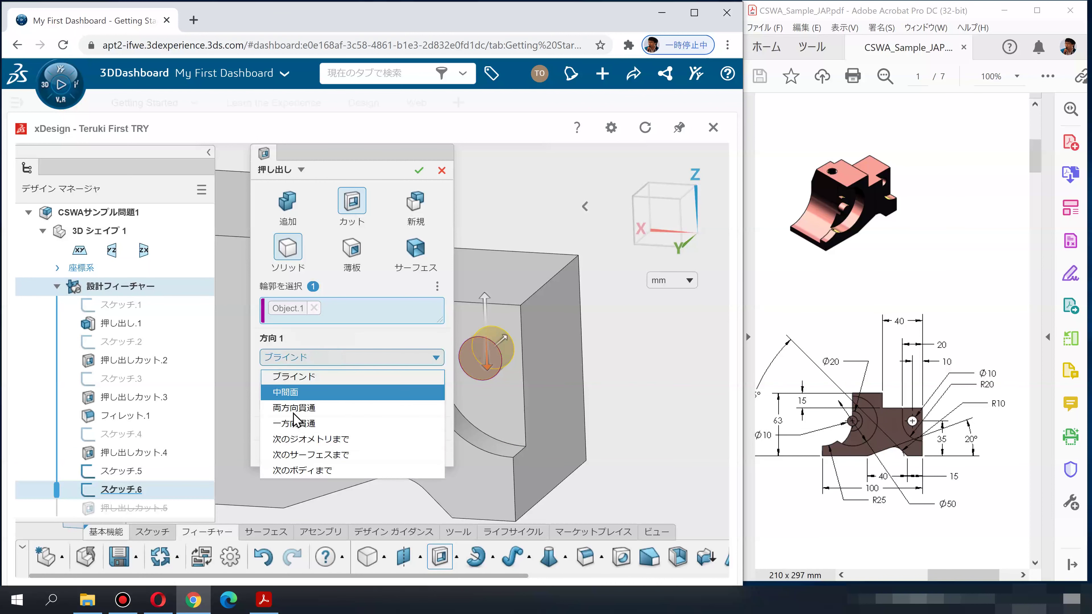
left_click(294, 423)
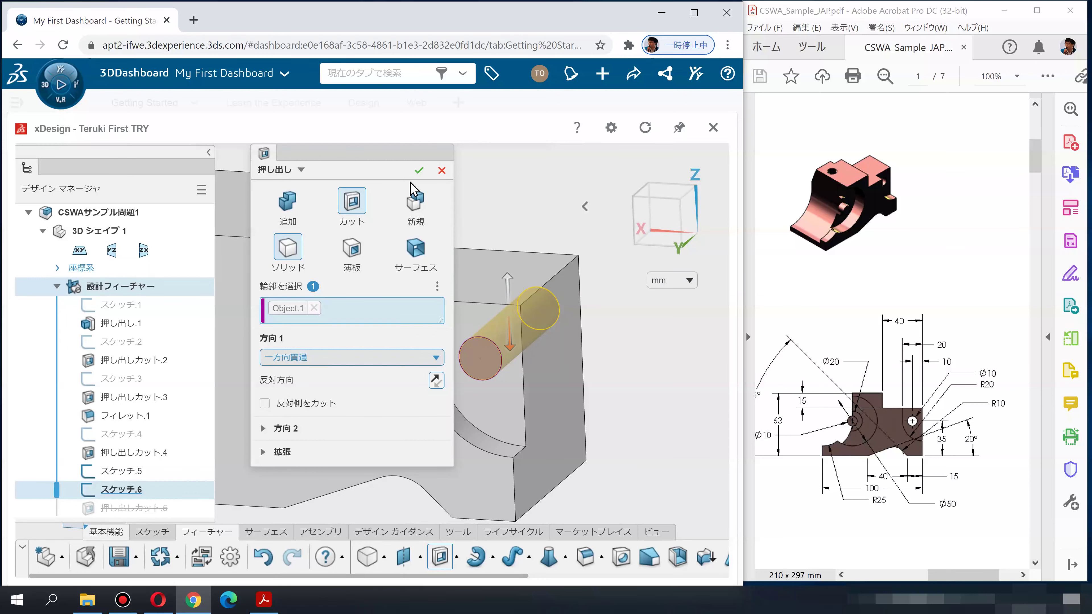
key("Return")
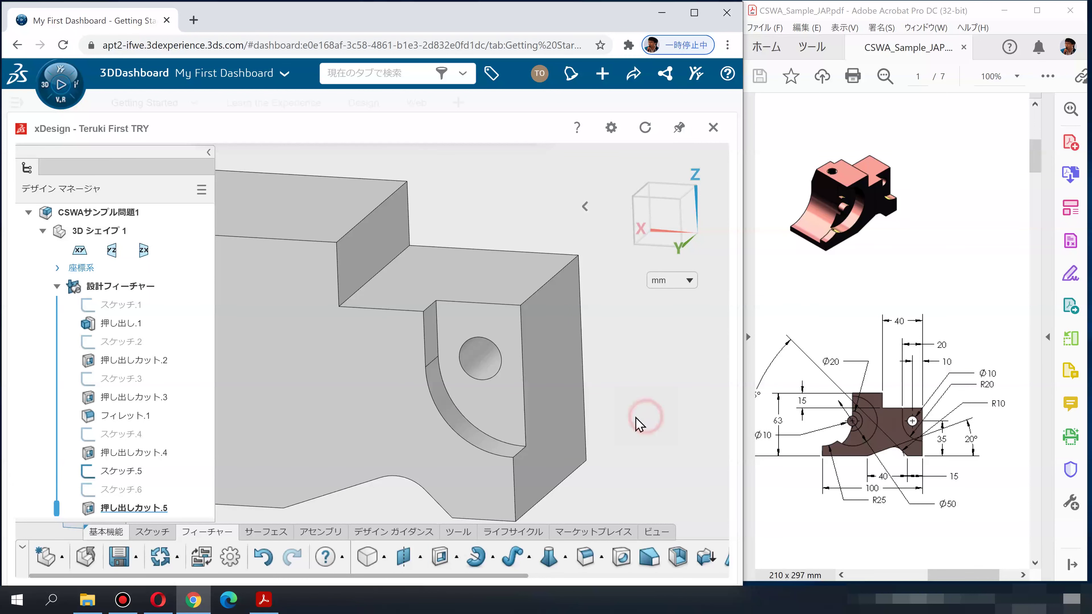
mouse_move(643, 428)
middle_mouse_down()
mouse_move(675, 421)
mouse_move(661, 412)
middle_mouse_up()
Step: Pan the exam drawing to reveal the side views with dimensions 12, 20 and 50
scroll(643, 412, "up", 2)
scroll(609, 410, "up", 2)
scroll(704, 422, "up", 2)
scroll(641, 434, "up", 1)
middle_click_drag(882, 425, 851, 427)
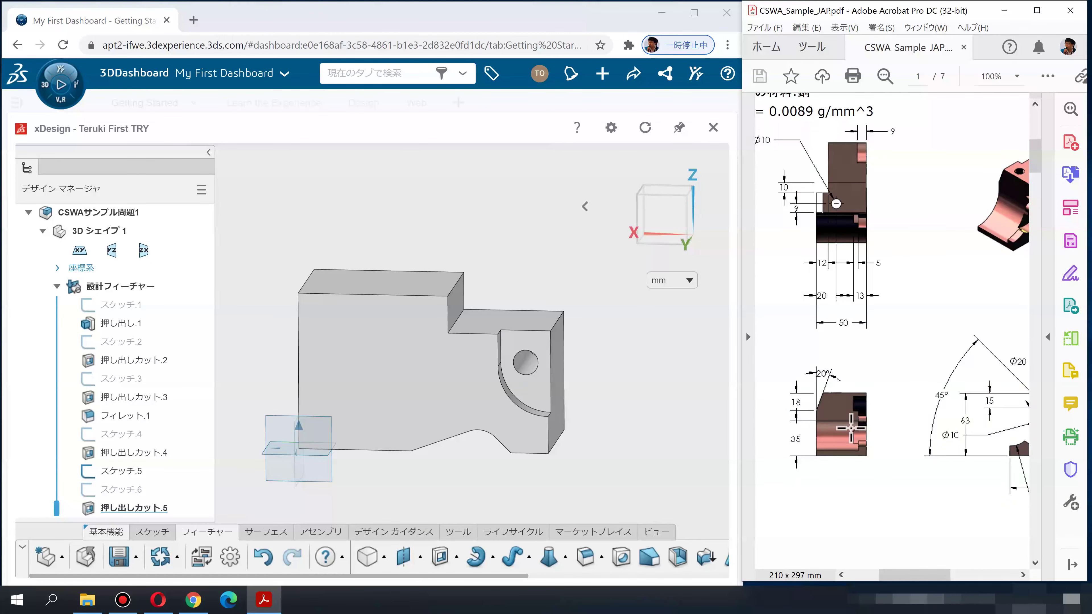
middle_click_drag(851, 430, 905, 316)
middle_click_drag(954, 446, 924, 424)
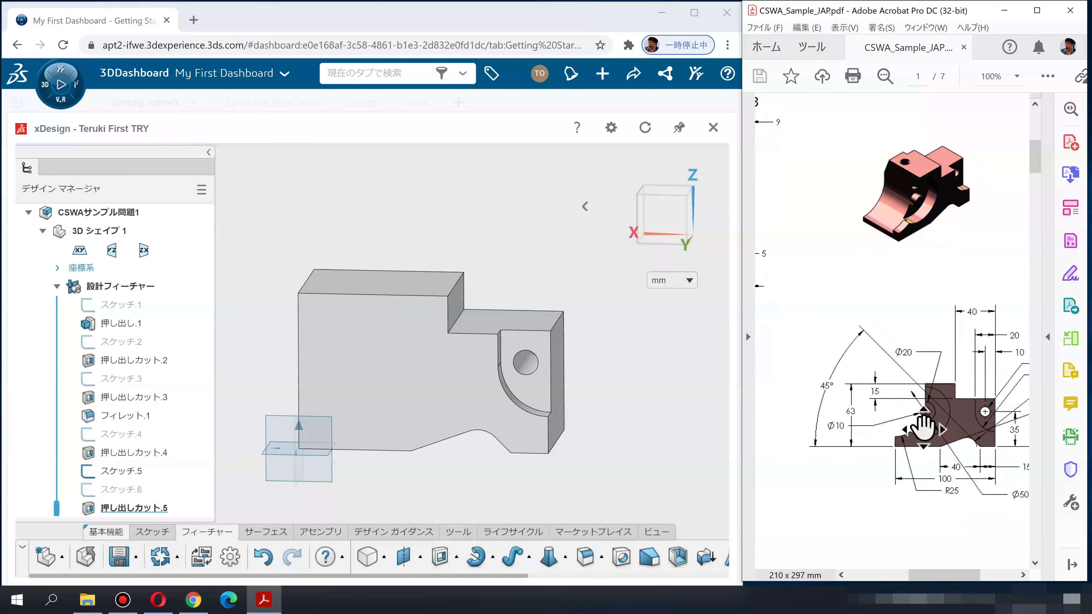
mouse_move(924, 424)
middle_mouse_down()
mouse_move(898, 421)
mouse_move(919, 426)
mouse_move(897, 397)
middle_mouse_up()
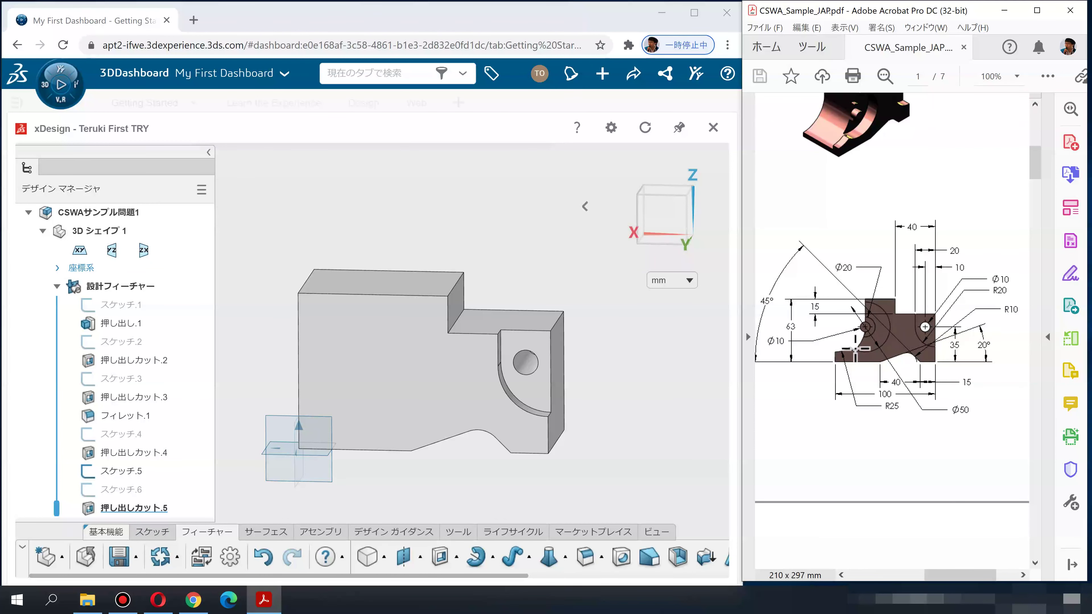
Step: Scroll to page 2's isometric drawing and part-mass question, then return to the CAD model
middle_click_drag(860, 409, 860, 410)
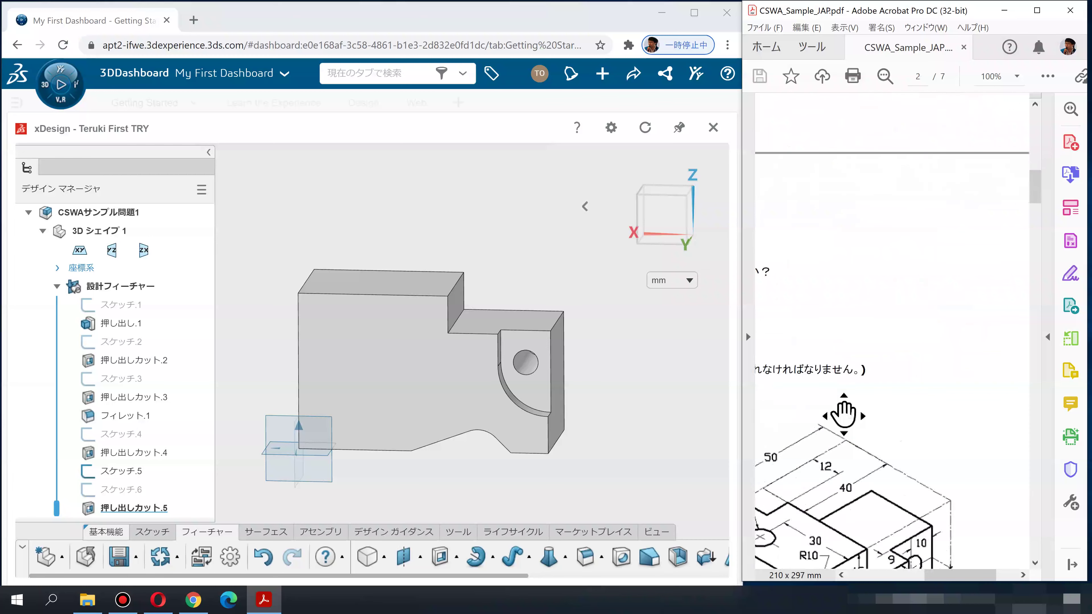
scroll(826, 451, "down", 2, "ctrl")
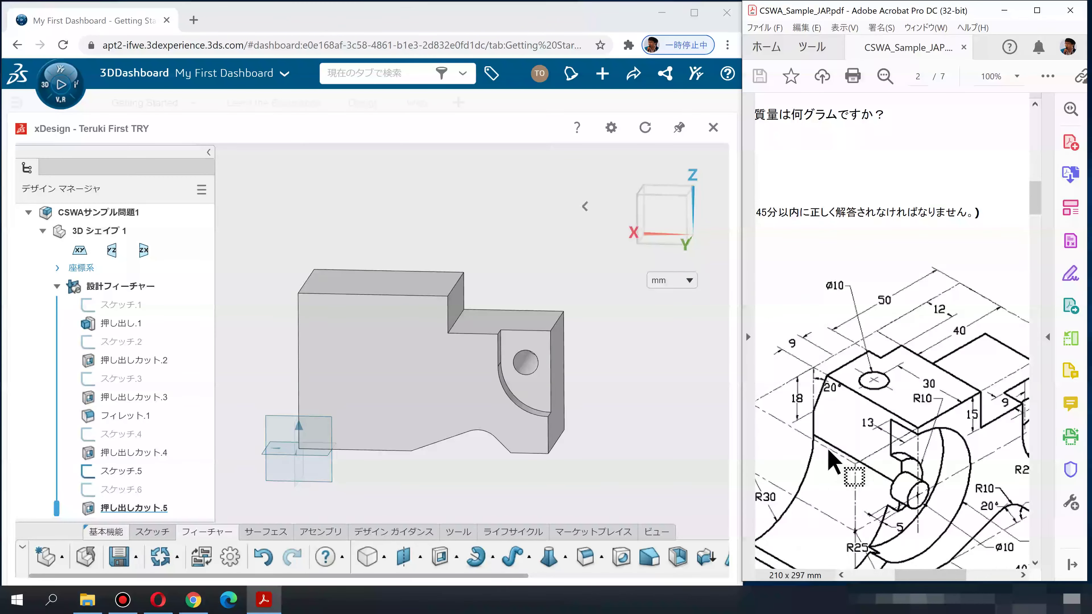
mouse_move(826, 453)
middle_mouse_down()
mouse_move(823, 465)
mouse_move(903, 412)
mouse_move(924, 348)
middle_mouse_up()
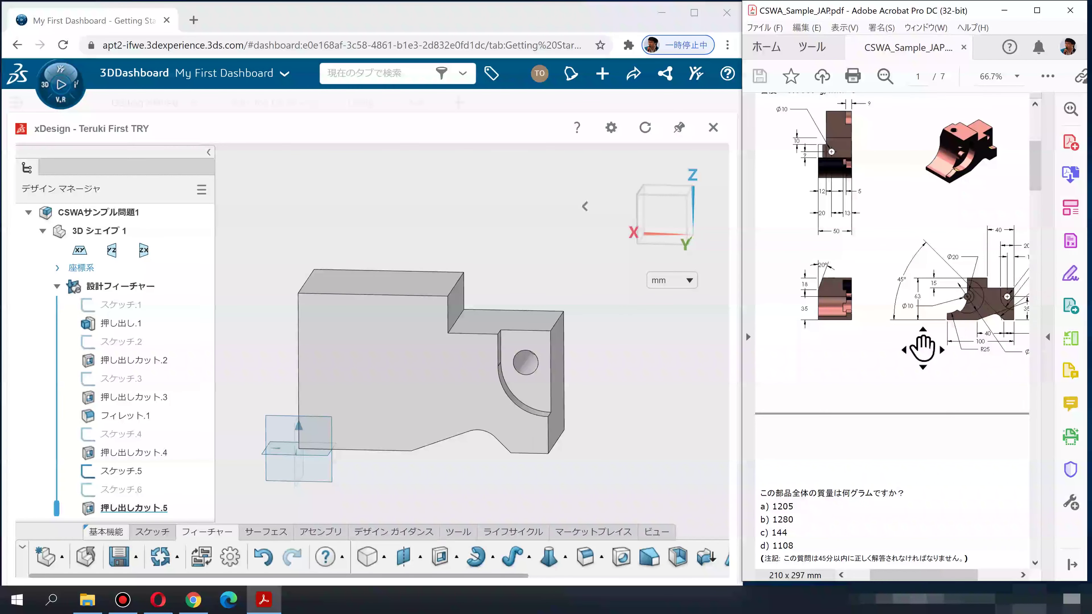
scroll(944, 290, "up", 1, "ctrl")
scroll(937, 278, "up", 1, "ctrl")
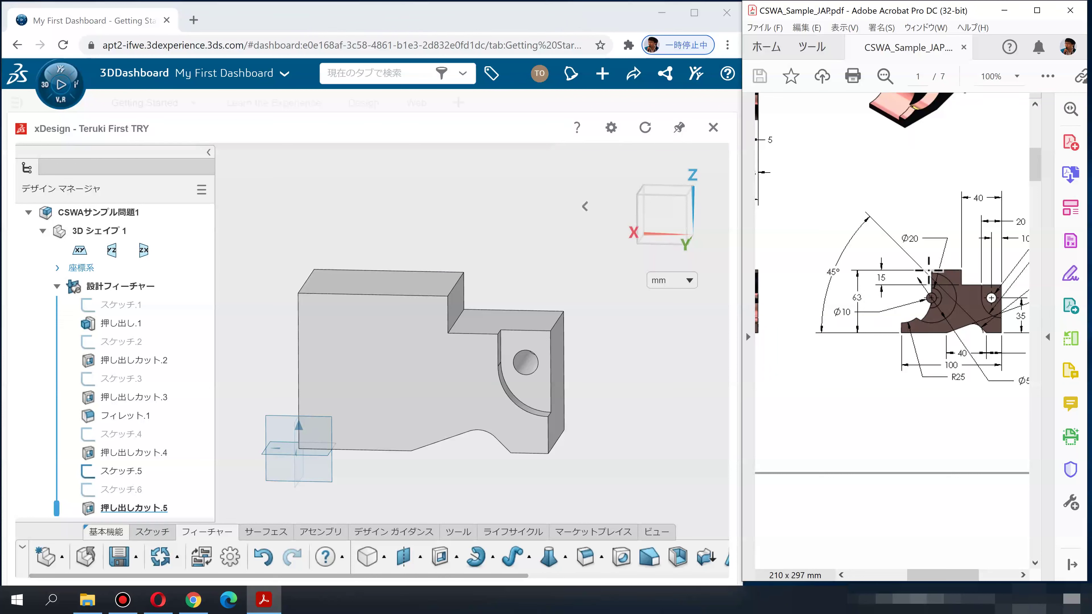
scroll(875, 323, "left", 3)
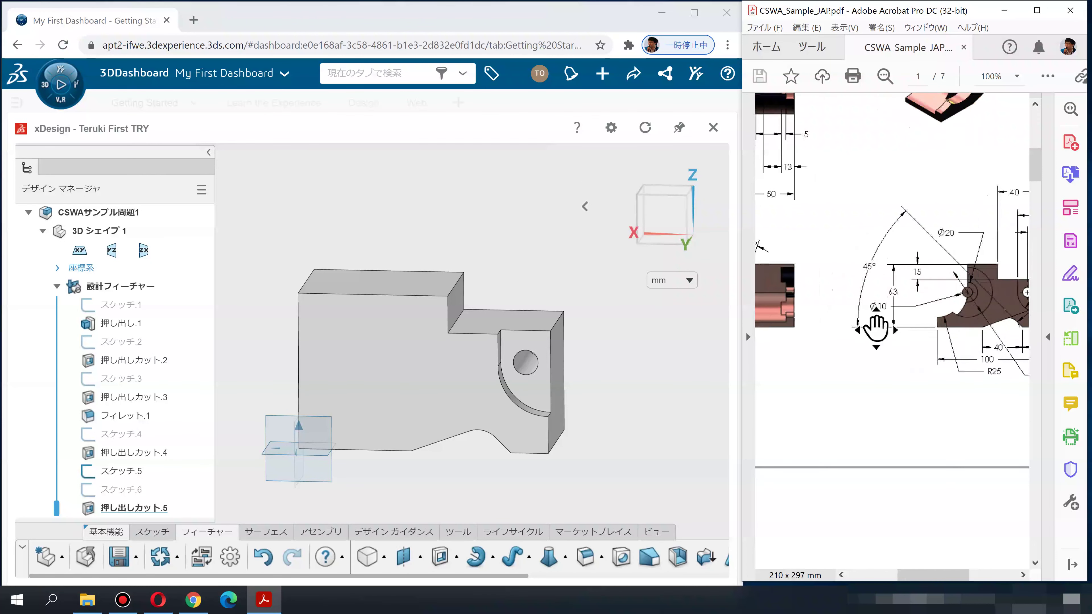
scroll(875, 323, "right", 3)
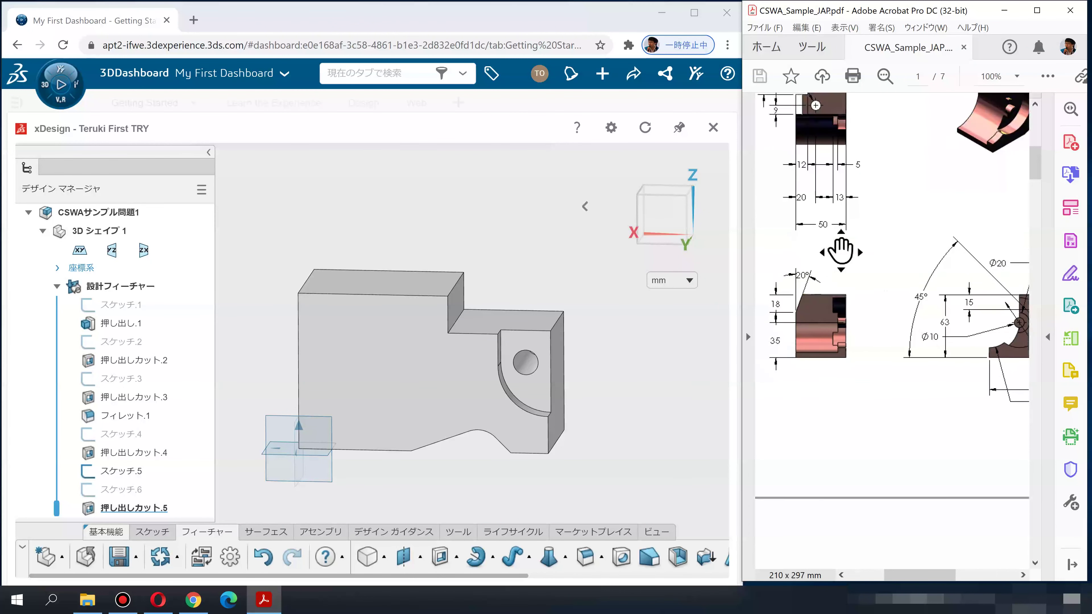
scroll(864, 387, "down", 4)
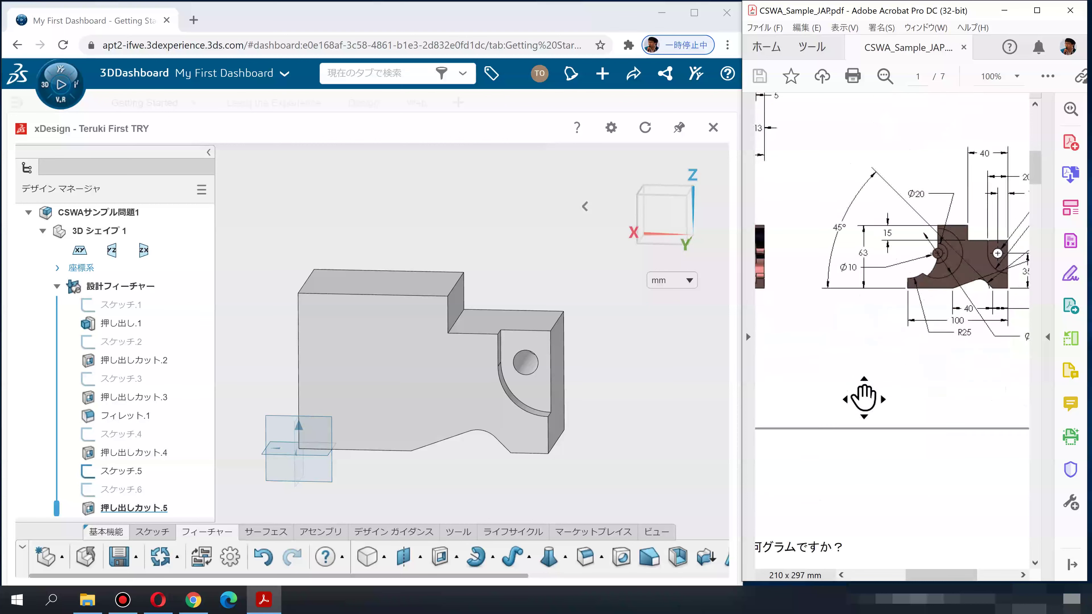
scroll(863, 399, "down", 2)
scroll(864, 402, "down", 3)
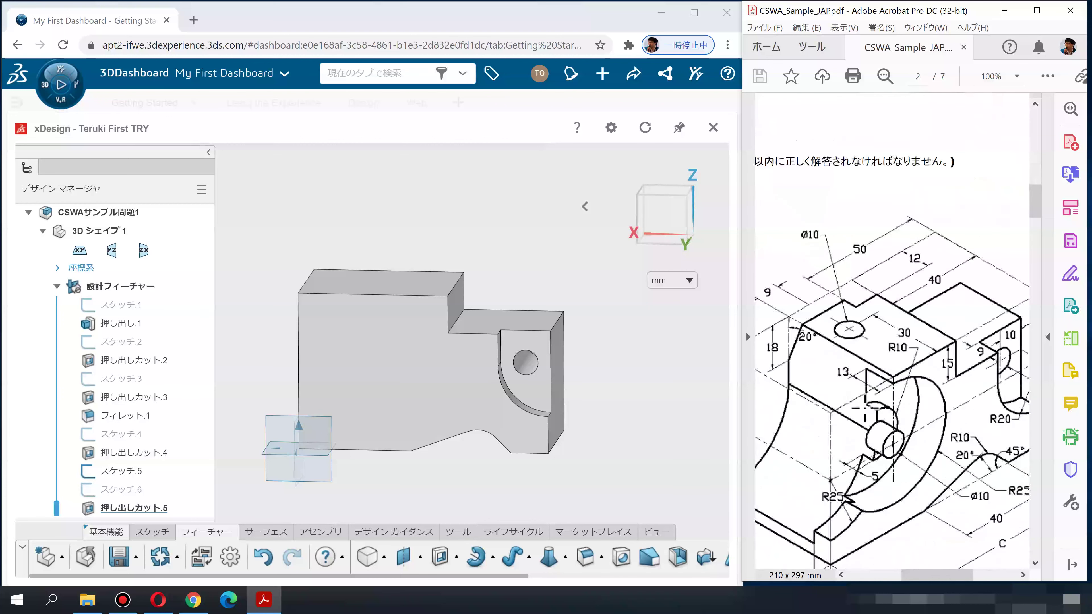
scroll(857, 417, "down", 3)
scroll(853, 431, "left", 2)
scroll(854, 430, "down", 2)
scroll(851, 435, "down", 1, "ctrl")
scroll(850, 437, "up", 3)
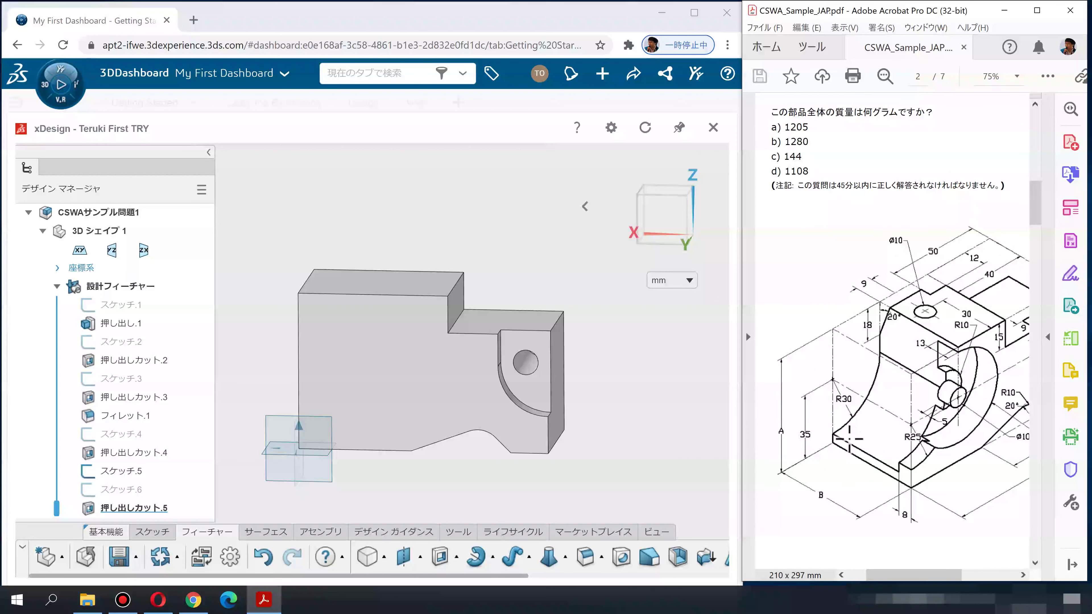
scroll(849, 434, "left", 1)
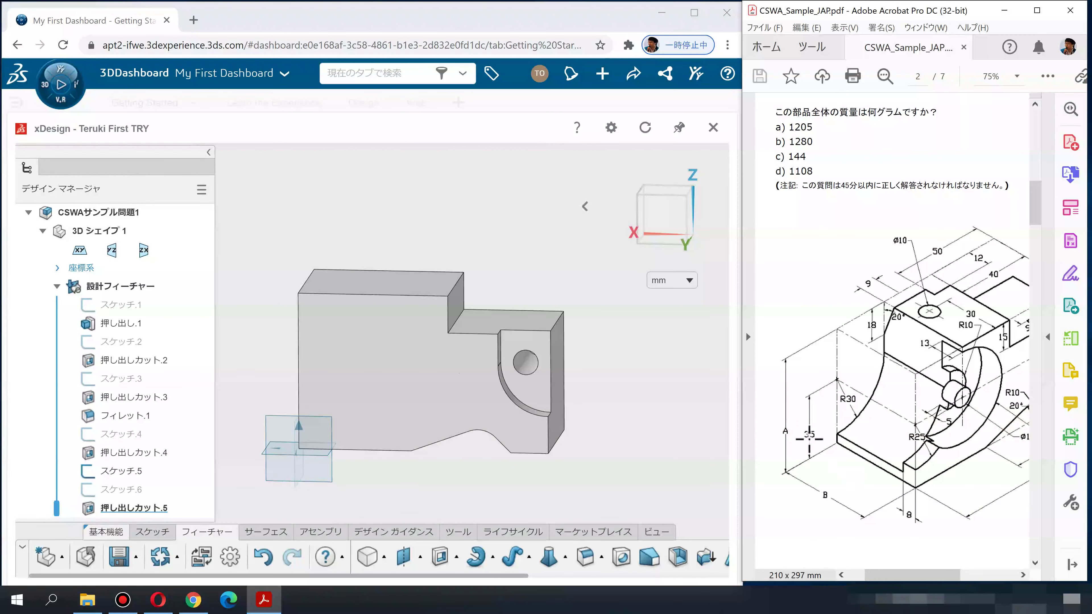
left_click(422, 343)
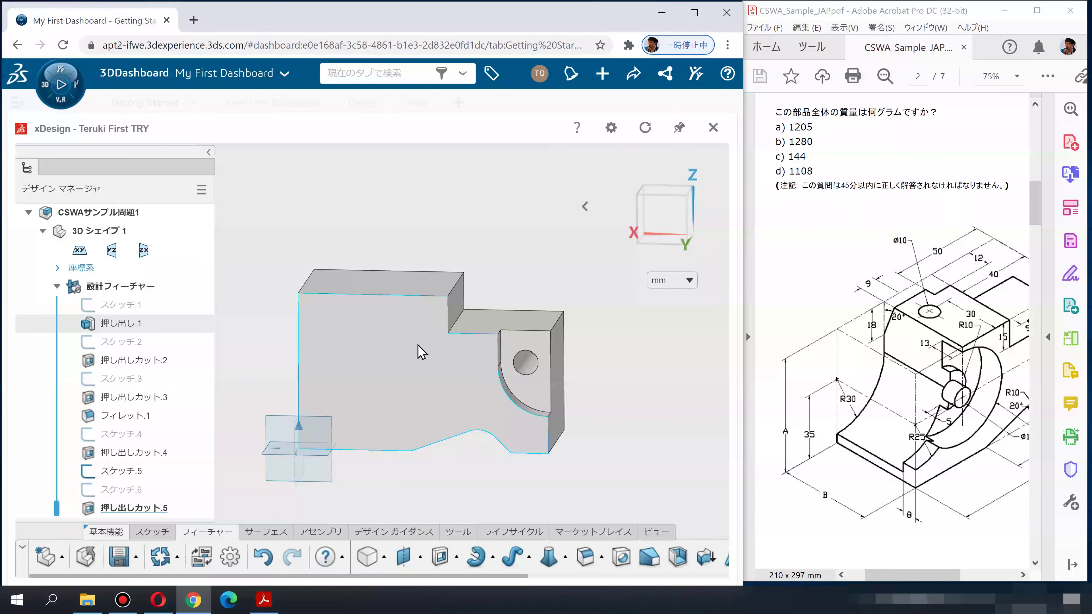
Step: Sketch a closed line–tangent arc profile on the front face, constraining its left line to the part edge
left_click(418, 344)
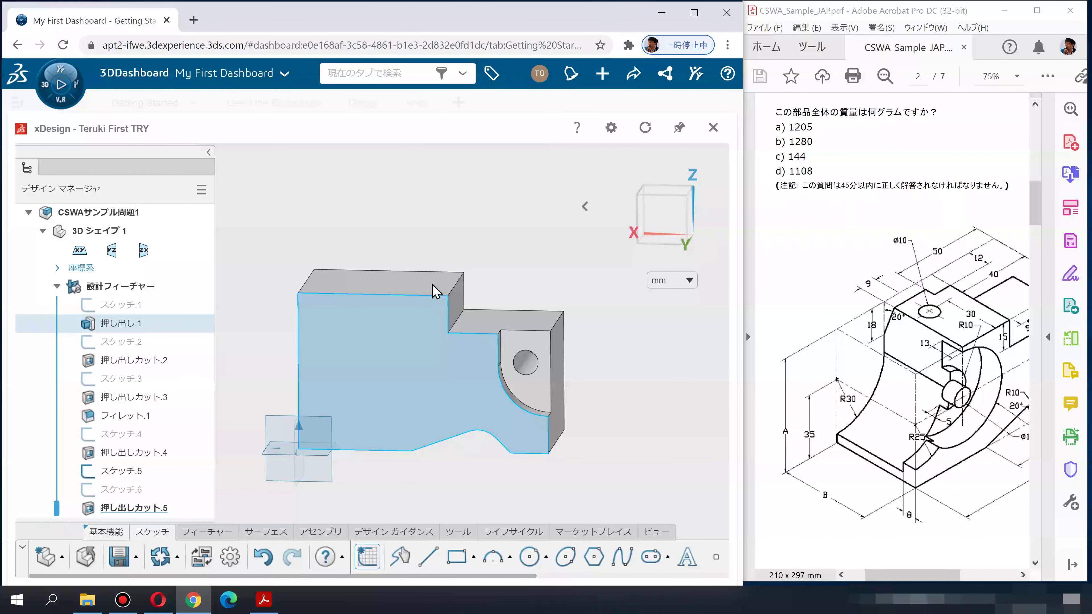
left_click(427, 559)
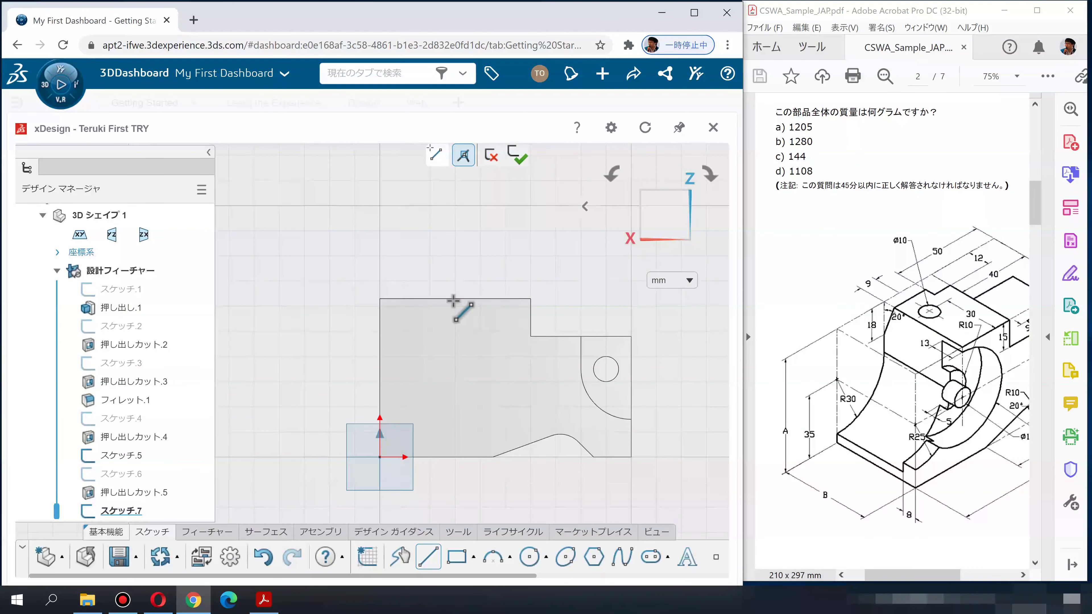
left_click(440, 298)
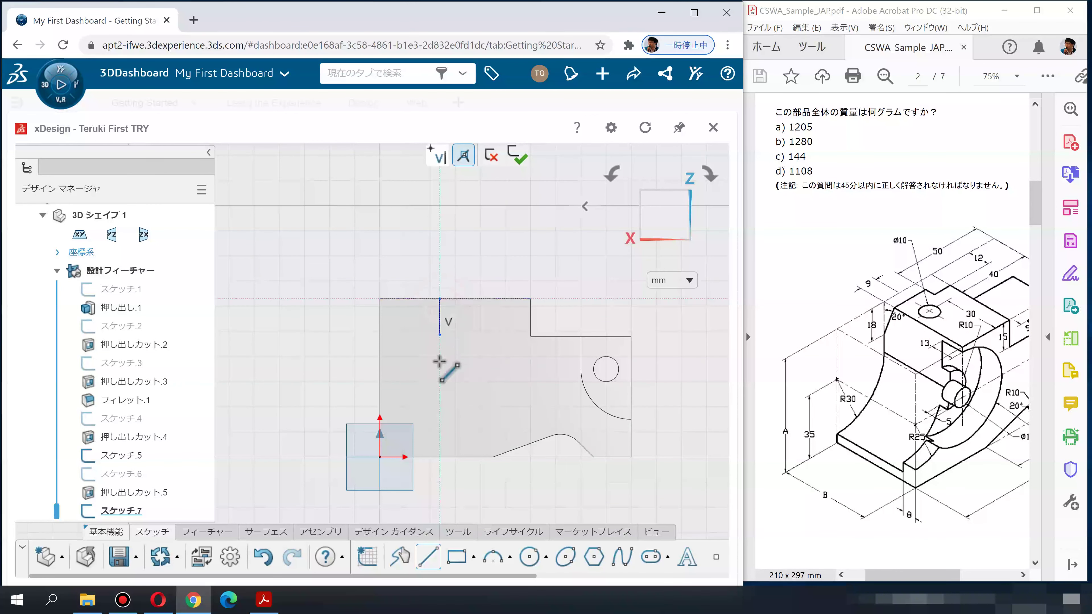
left_click(439, 361)
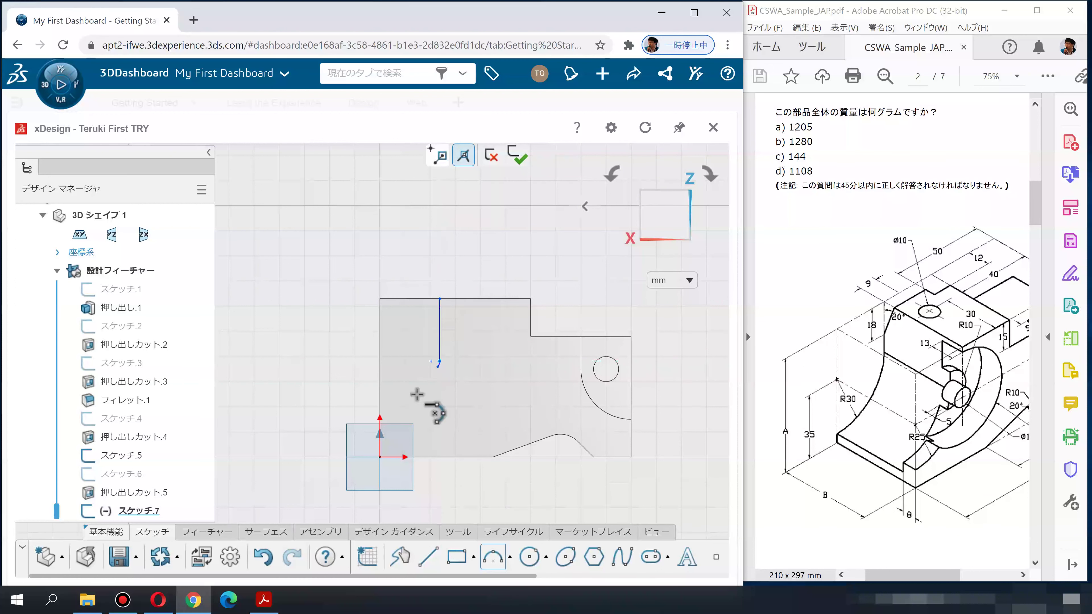
left_click(380, 407)
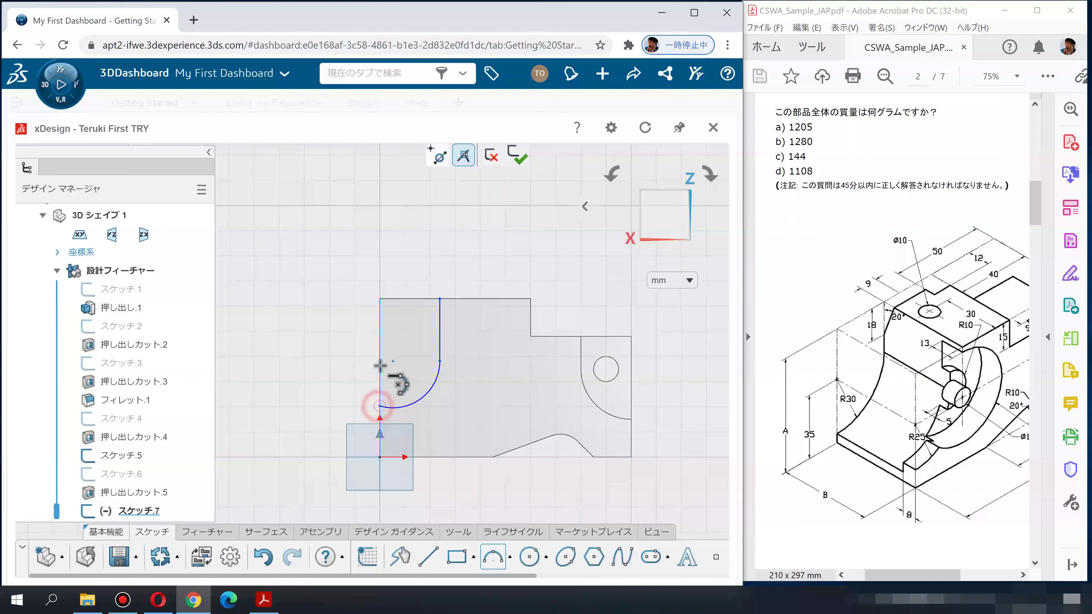
left_click(380, 299)
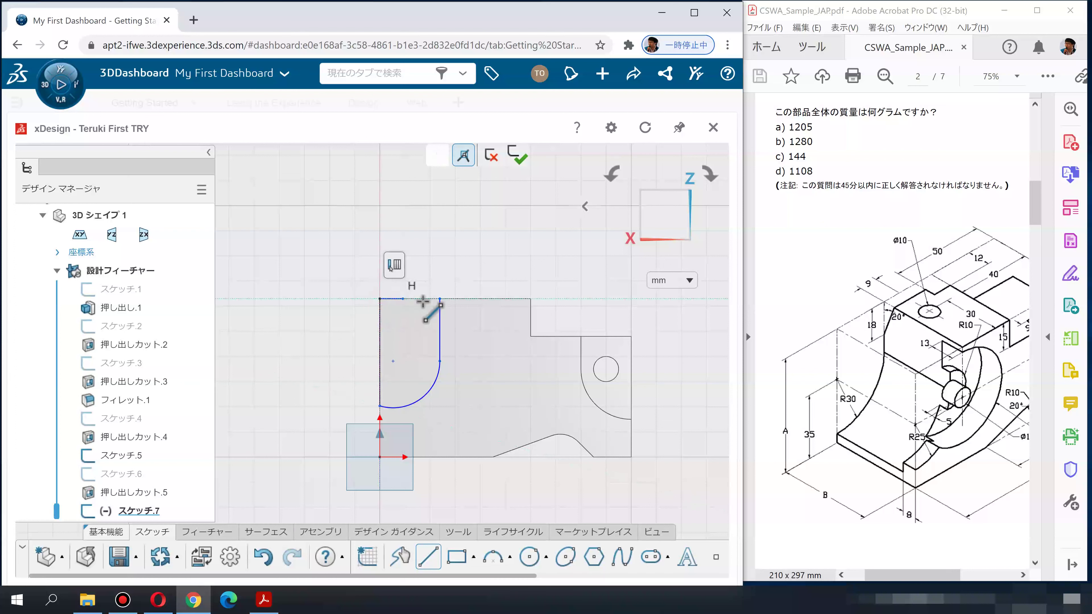
left_click(440, 298)
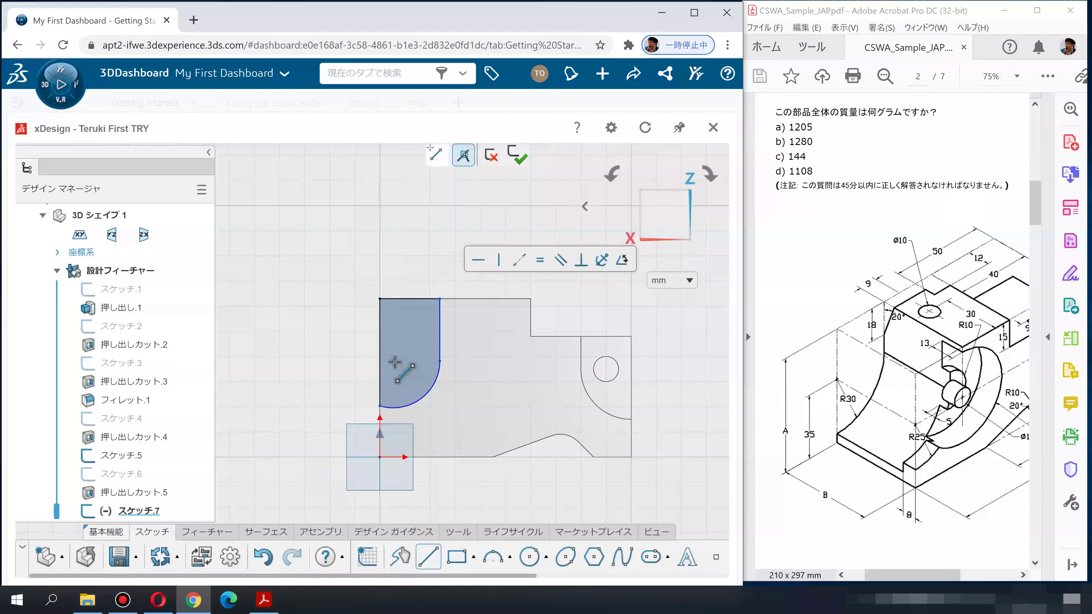
key("Escape")
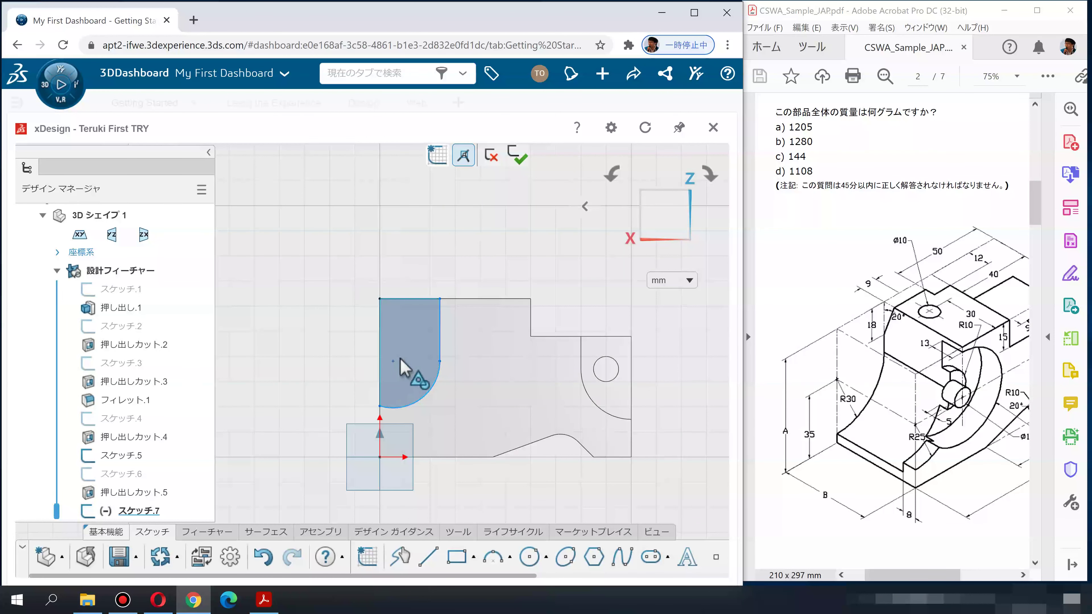
left_click(393, 378)
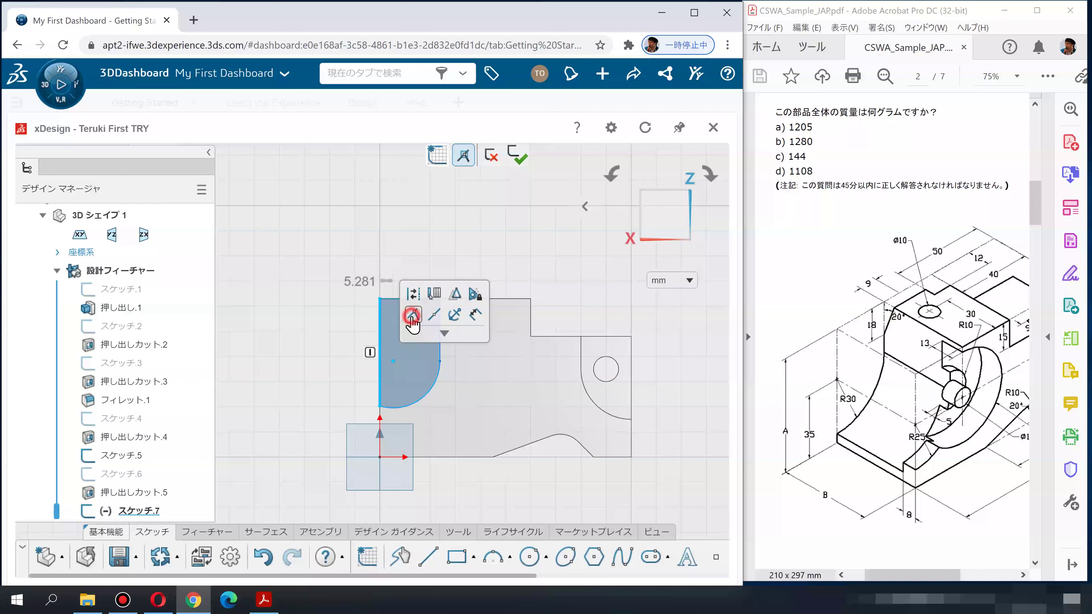
left_click(412, 316)
left_click(325, 350)
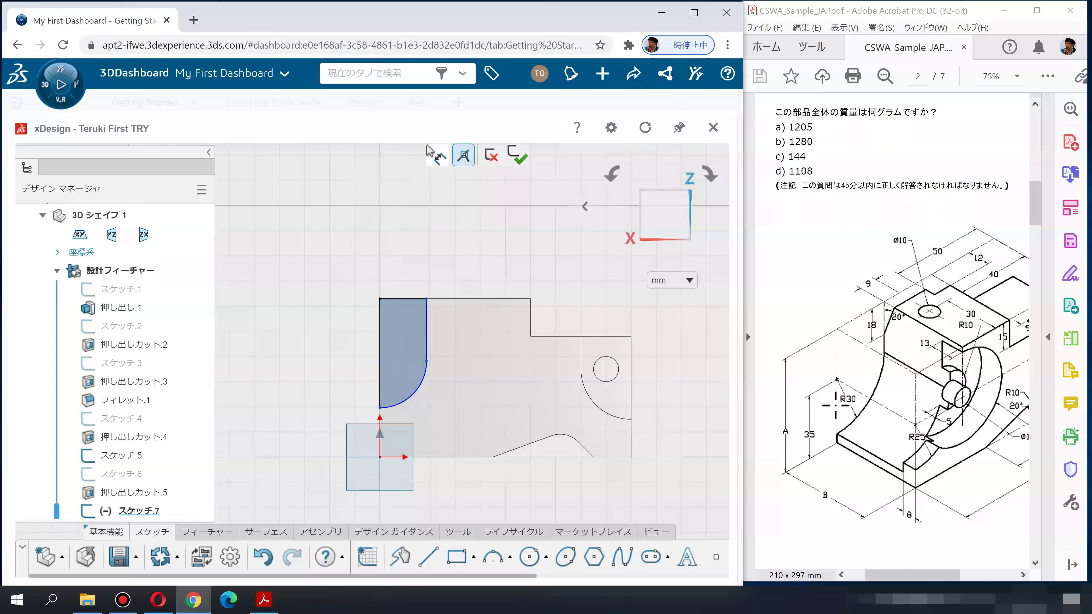
Step: Dimension the arc R30 and its centre 35 mm above the bottom, then exit the sketch
left_click(408, 399)
left_click(446, 419)
type("30")
key("Return")
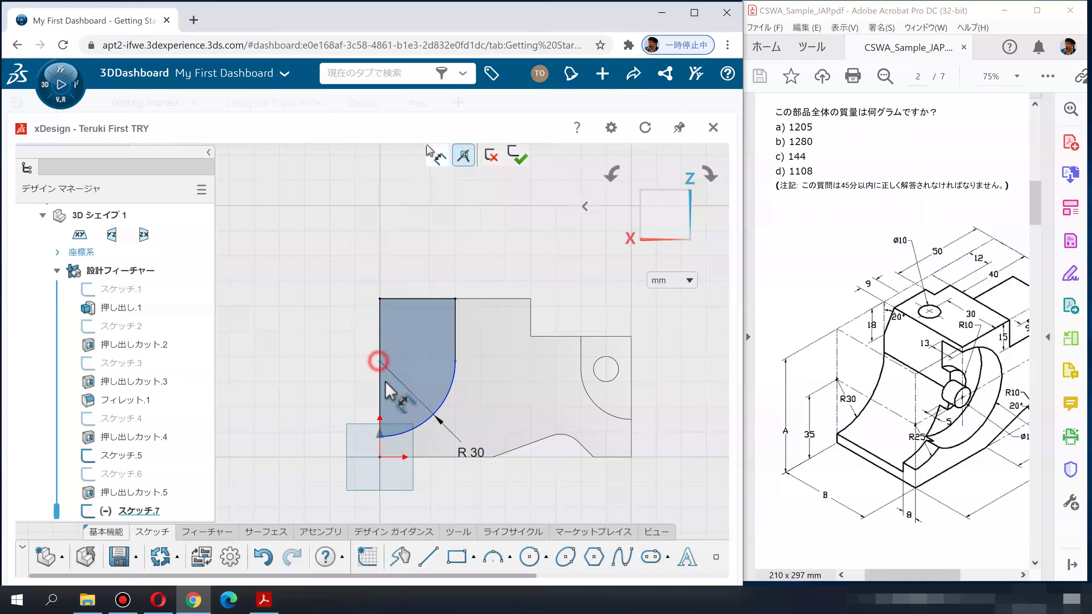
left_click(430, 457)
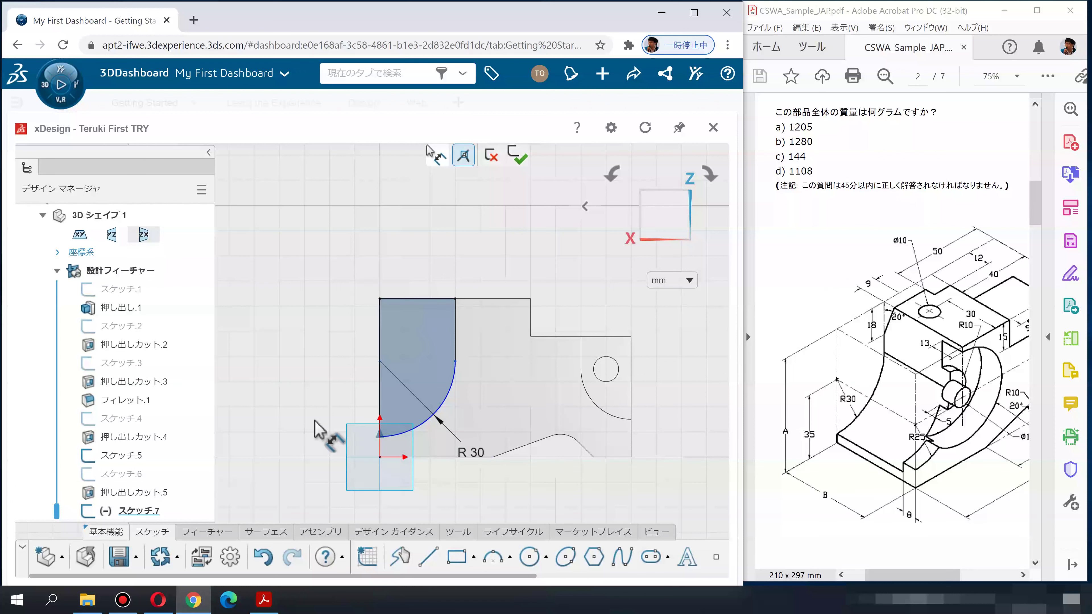
left_click(308, 413)
type("35")
key("Return")
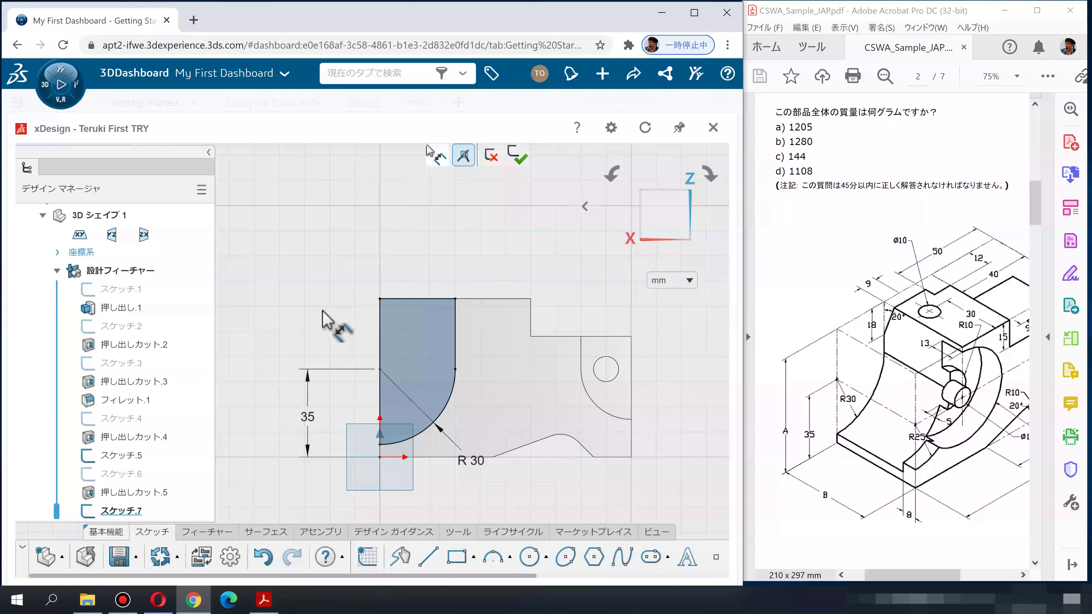
middle_click_drag(320, 310, 360, 342)
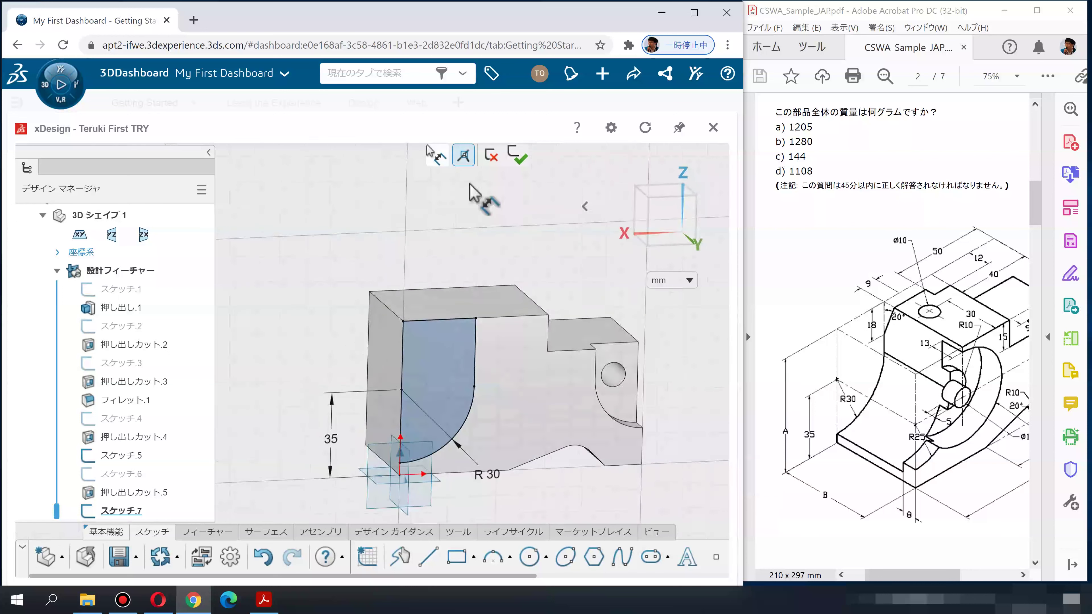
left_click(512, 161)
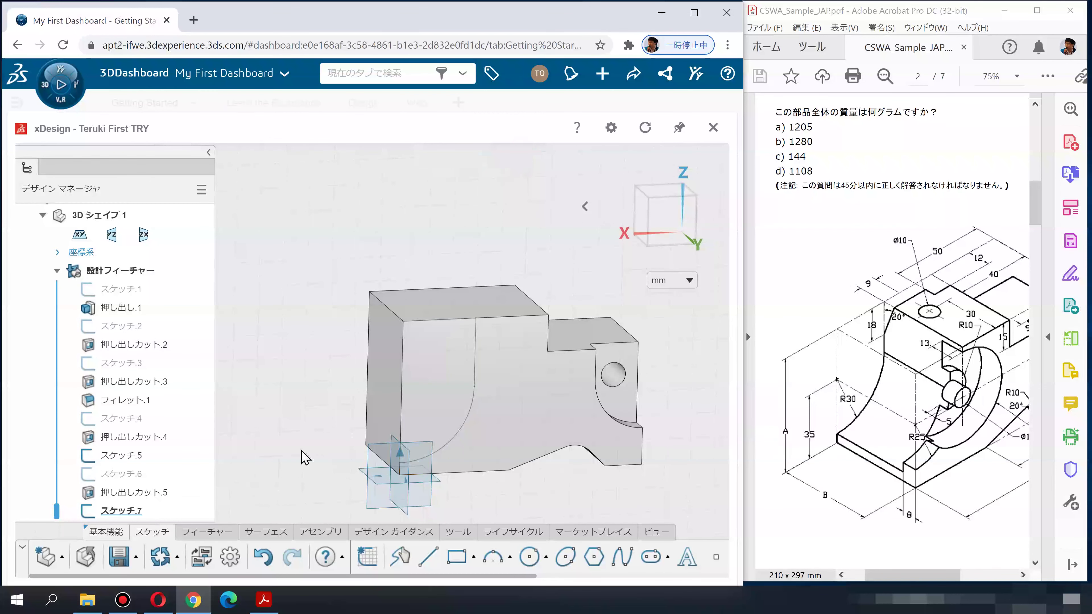
Step: Extrude-cut the new sketch Through All to carve the R30 quarter-round into the front corner, then view from the front
left_click(206, 531)
left_click(439, 559)
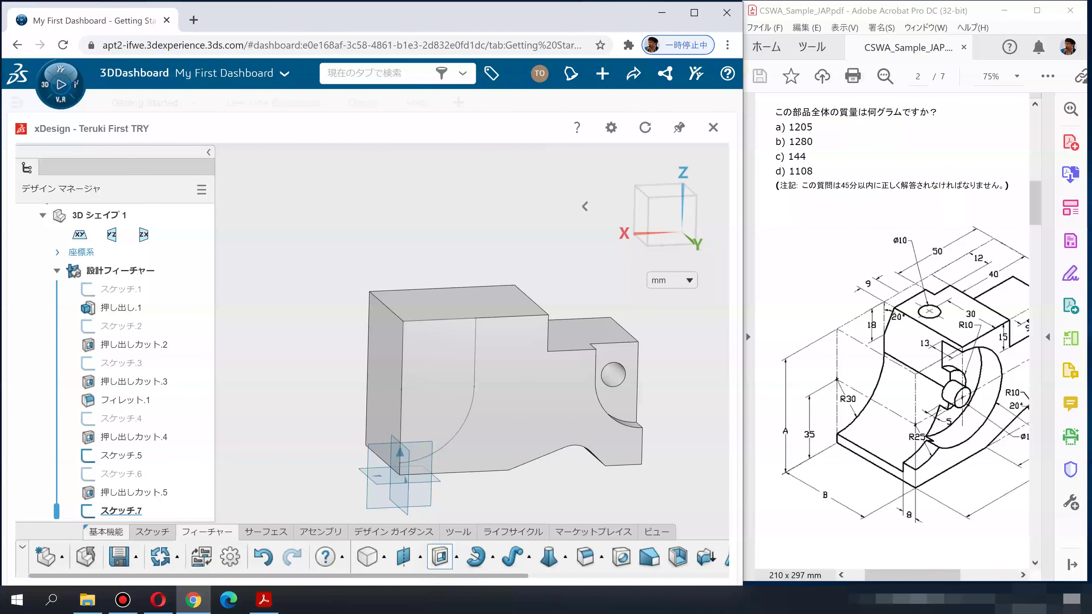
left_click(439, 368)
left_click(463, 361)
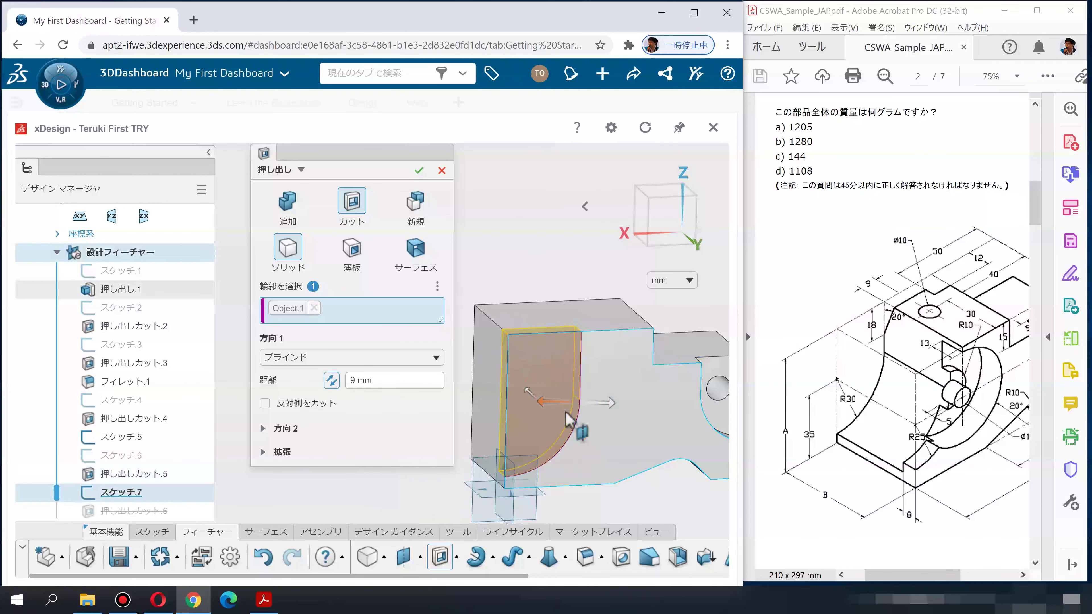
left_click(325, 357)
left_click(297, 426)
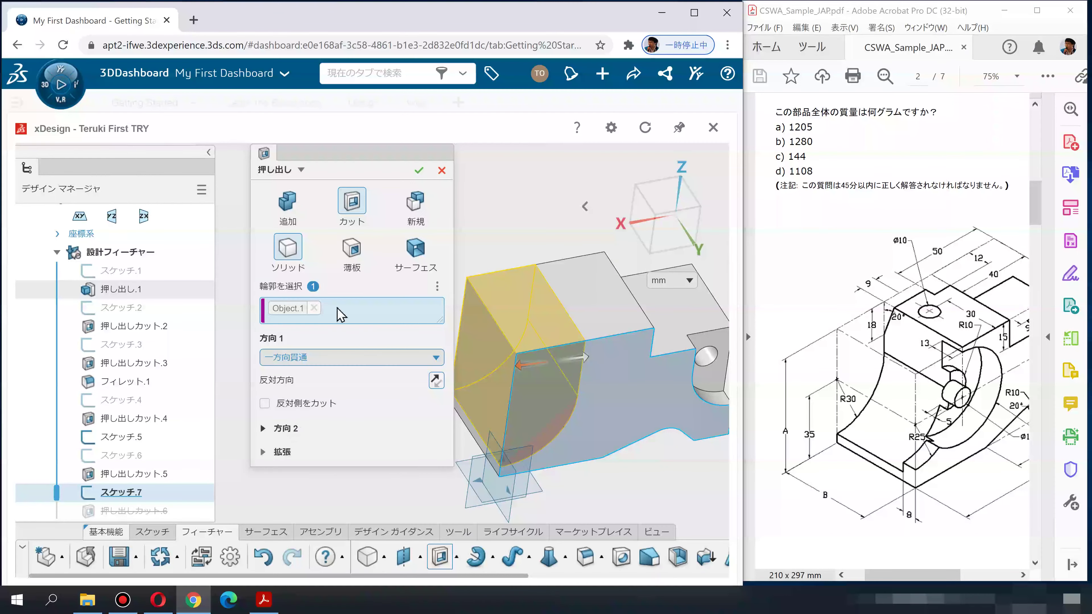
left_click(418, 171)
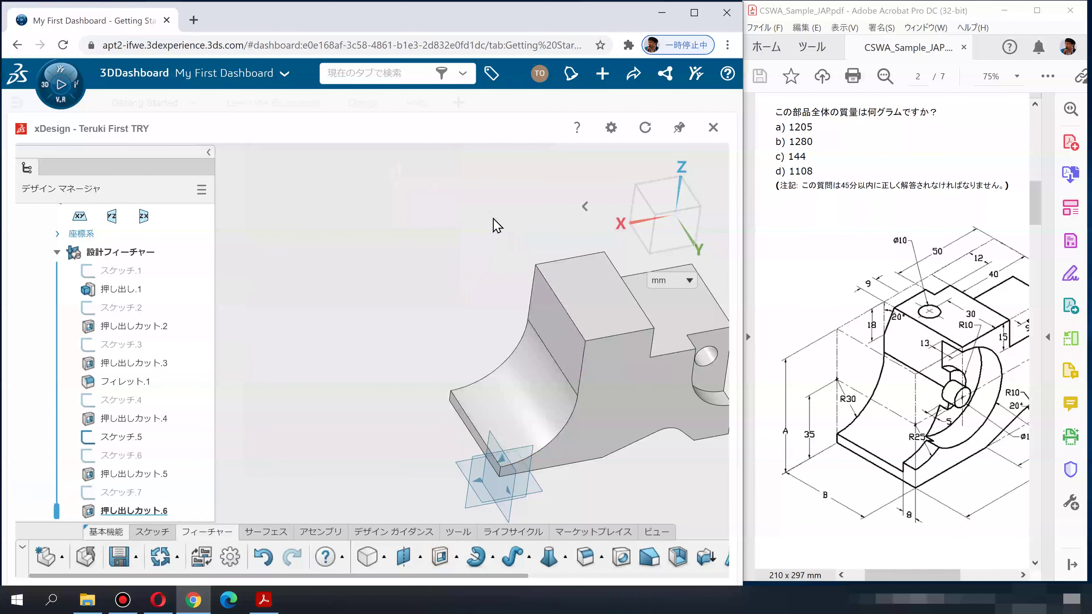
middle_click_drag(495, 217, 433, 304)
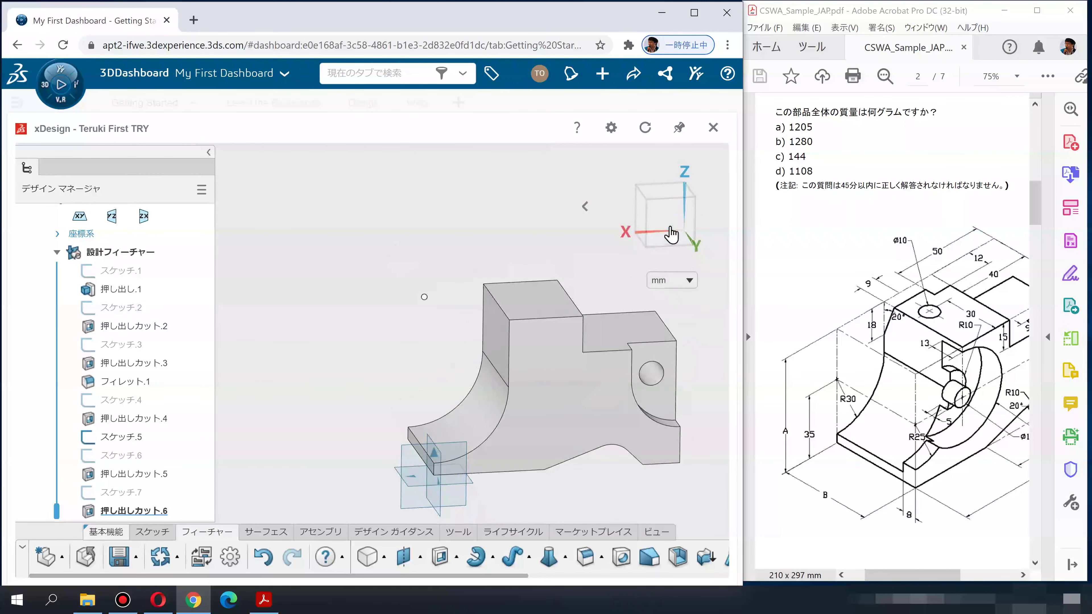
left_click(670, 232)
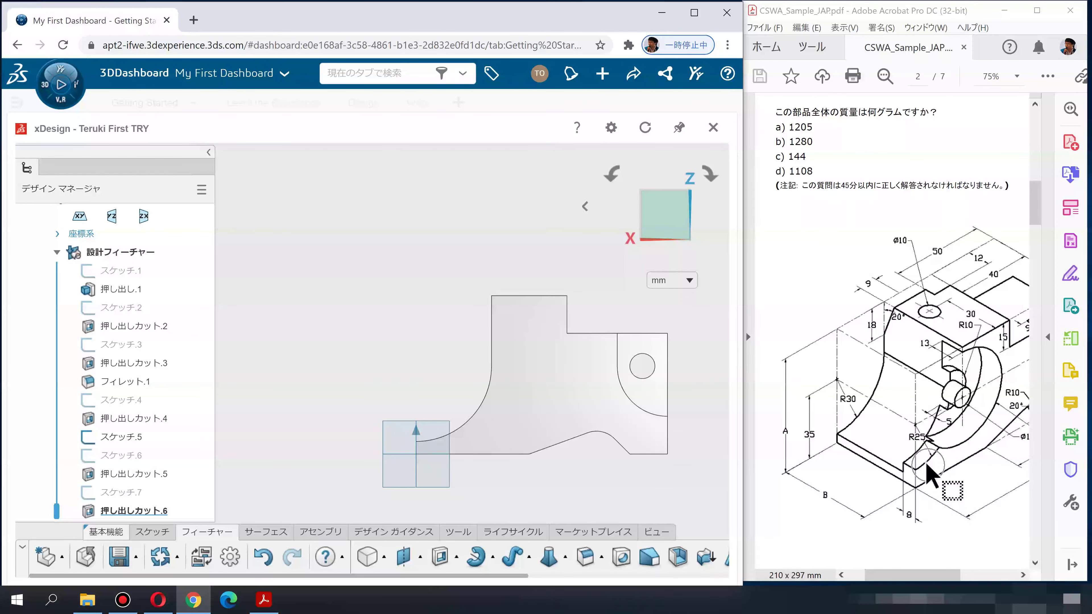
scroll(927, 466, "right", 1)
scroll(952, 458, "right", 2)
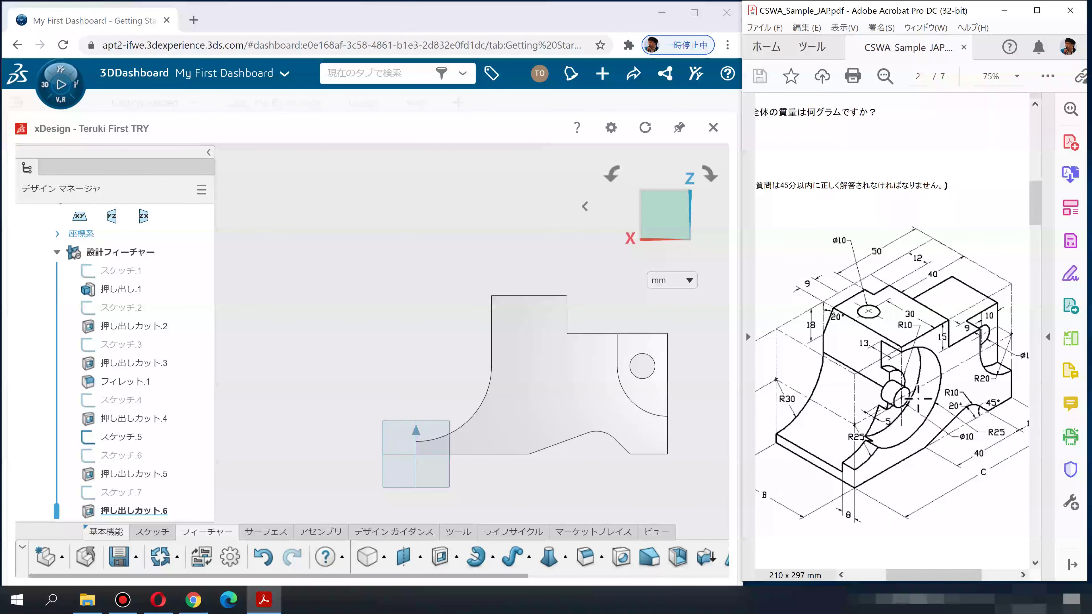
Step: Scroll the exam PDF to page 2's isometric drawing with the R25, R20 and 45° callouts
scroll(918, 399, "up", 3)
scroll(915, 439, "up", 6)
scroll(917, 374, "up", 1)
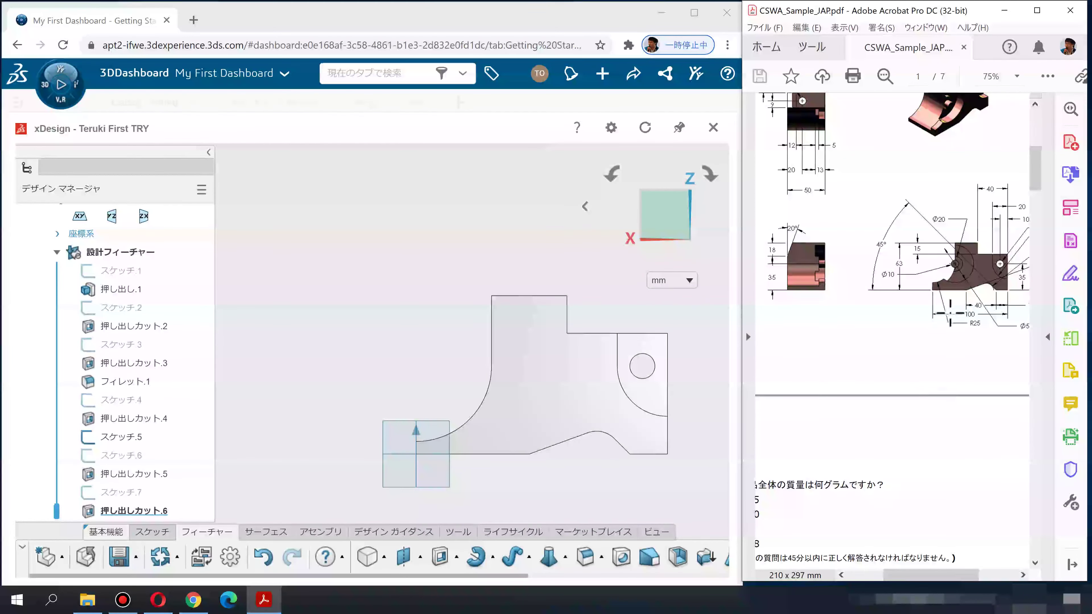
scroll(954, 312, "right", 1)
scroll(958, 322, "right", 1)
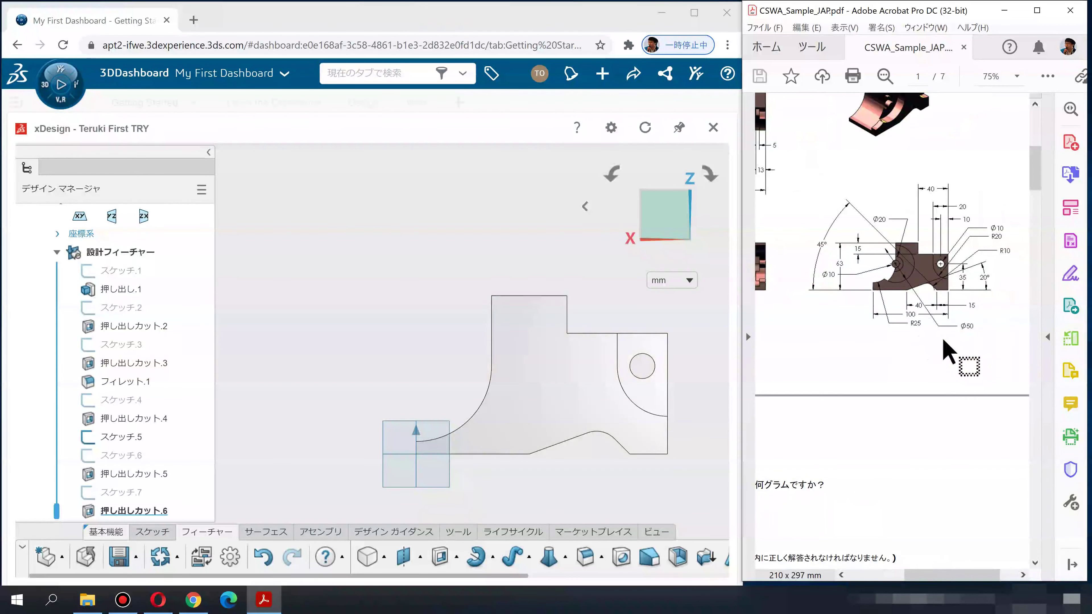
scroll(937, 339, "left", 1)
scroll(922, 338, "left", 1)
scroll(911, 320, "up", 1)
scroll(897, 318, "down", 3)
scroll(895, 298, "up", 2)
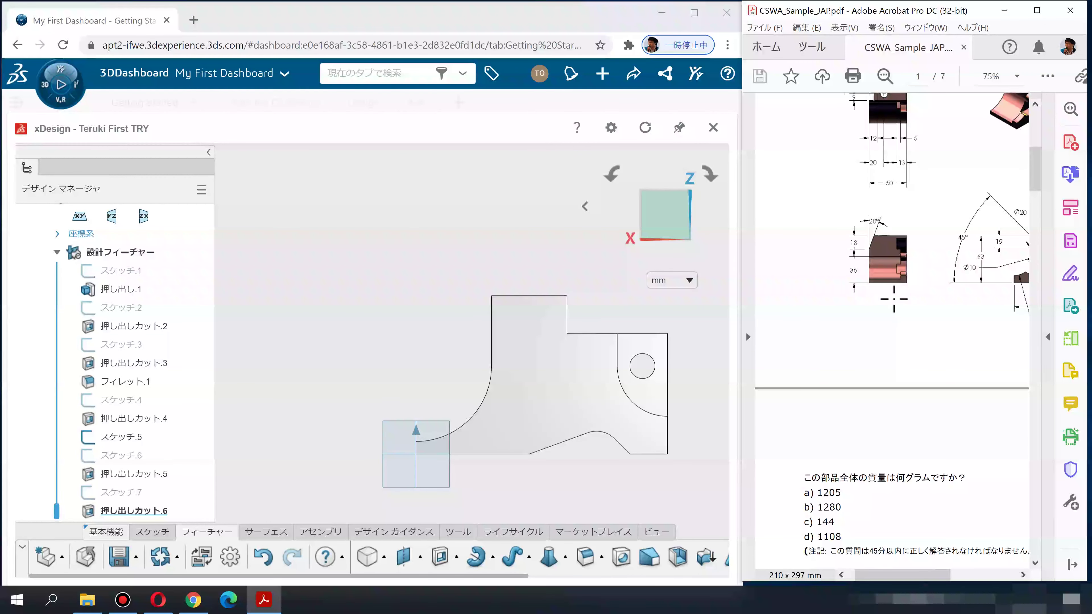
scroll(894, 301, "down", 1)
scroll(892, 318, "down", 3)
scroll(891, 318, "down", 2)
middle_click_drag(900, 404, 912, 423)
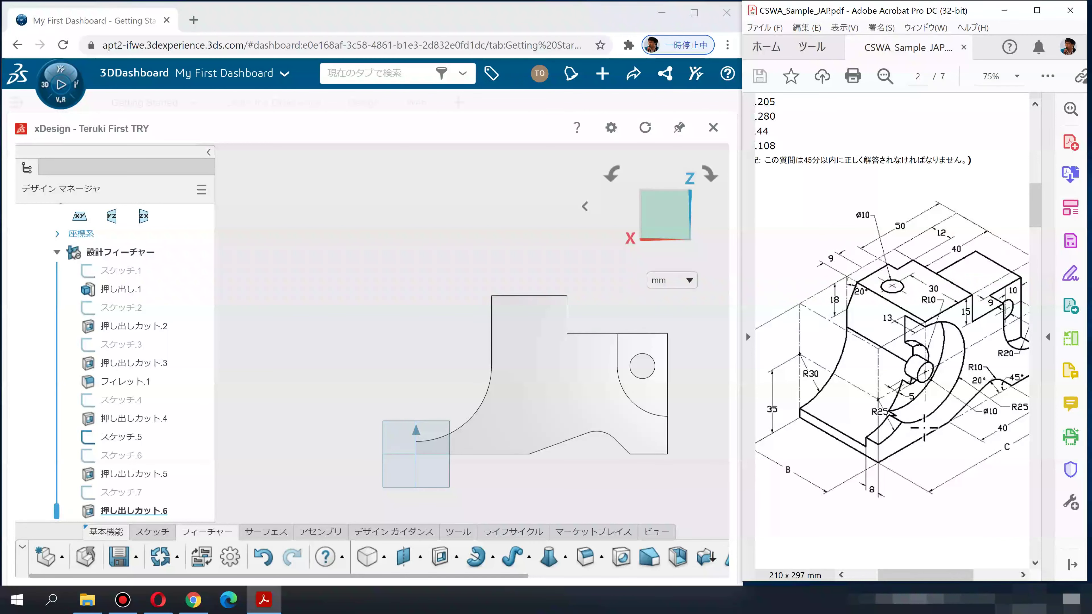
scroll(903, 430, "right", 1)
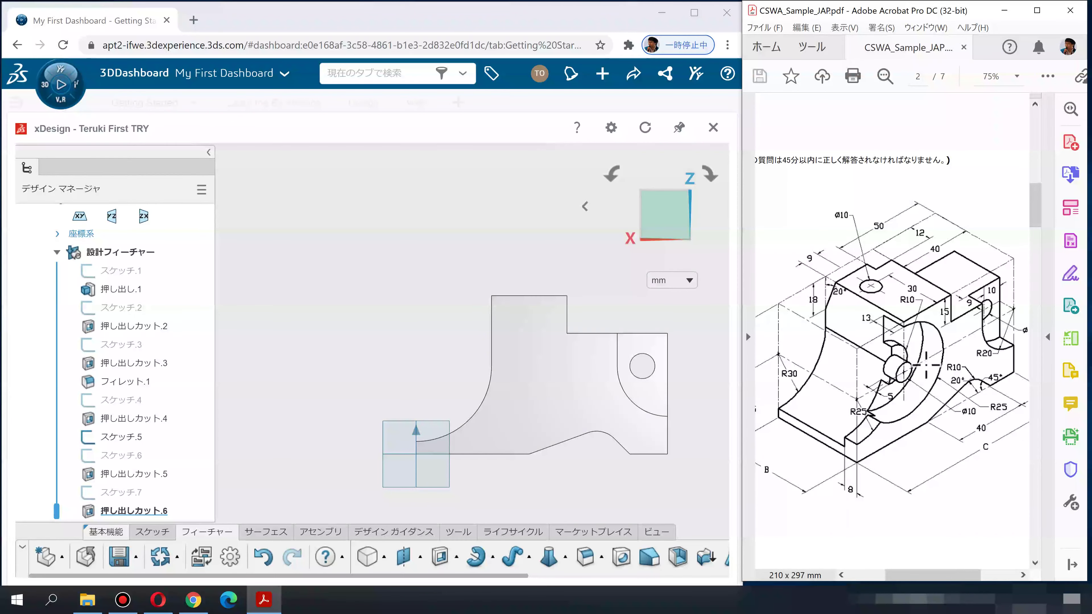
left_click(534, 404)
Step: Start a sketch on the front face with a circle centred at the curved edge's top end
left_click(505, 342)
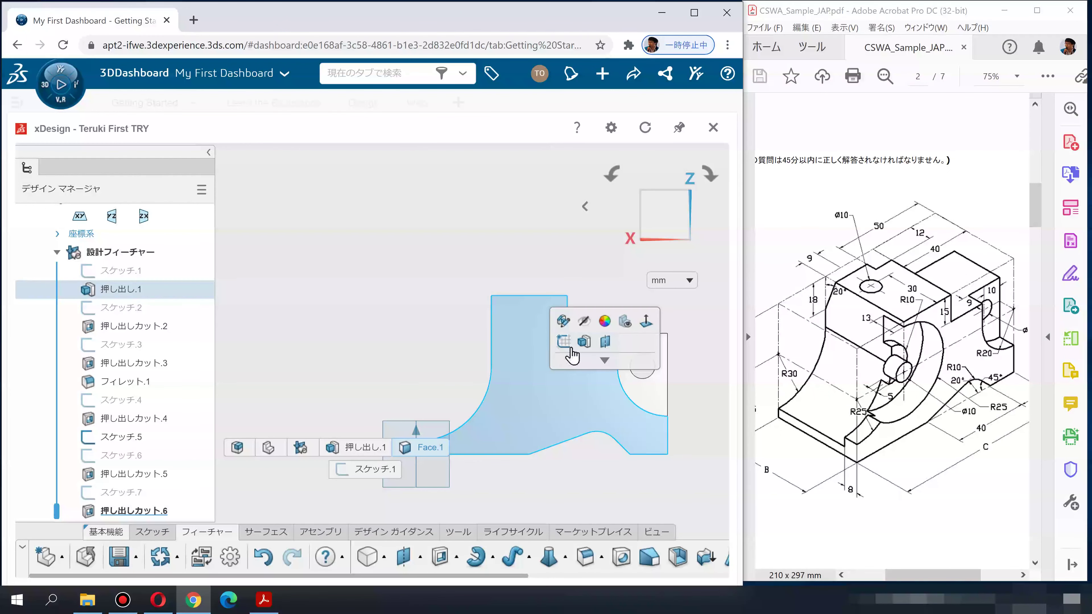
left_click(565, 351)
left_click(906, 312)
scroll(906, 312, "up", 5)
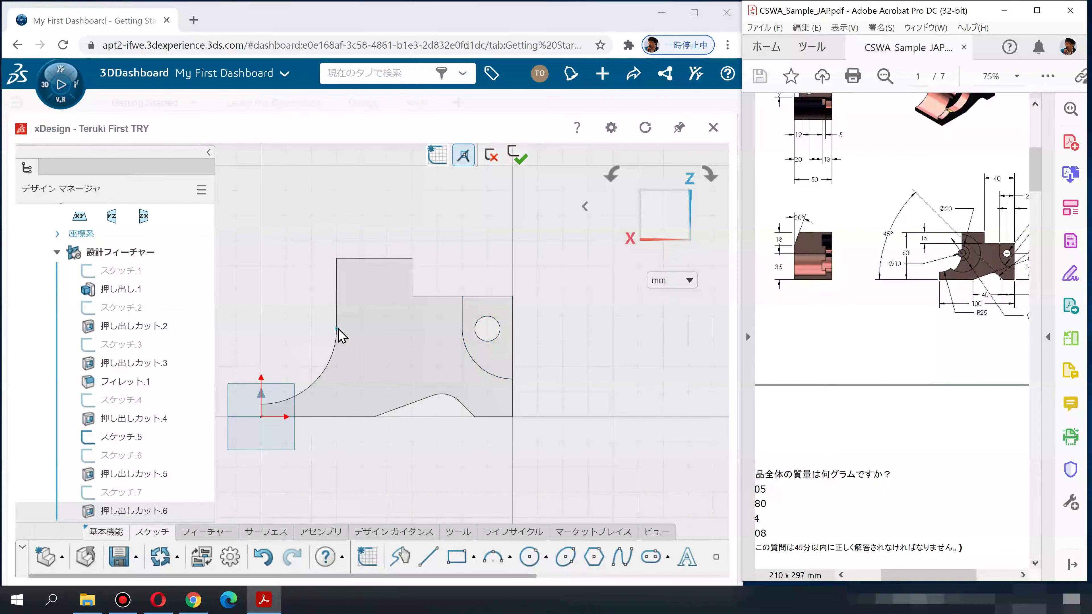
left_click(529, 558)
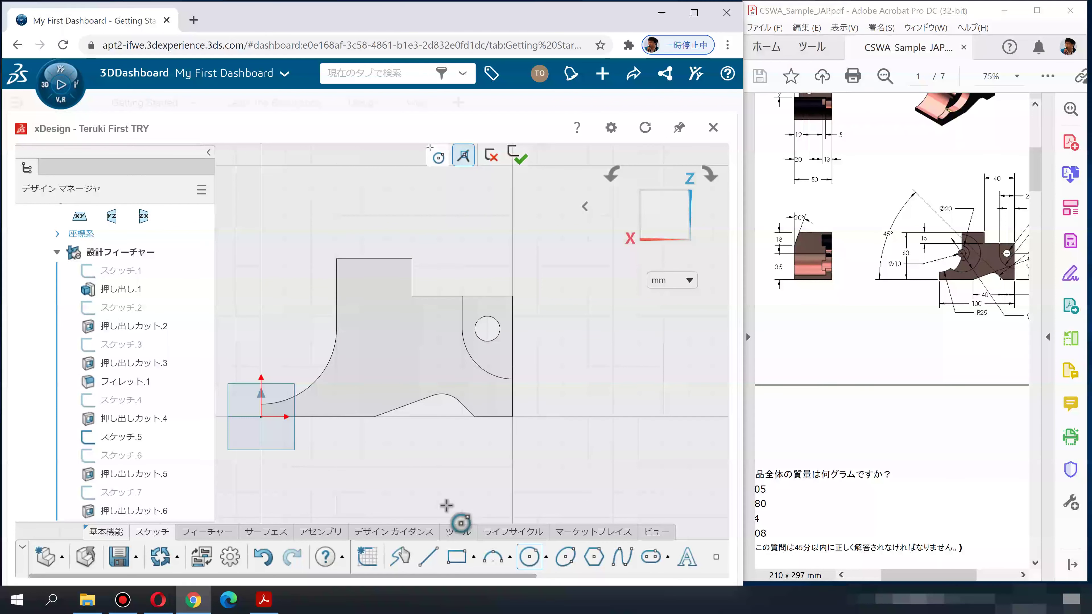
left_click(337, 329)
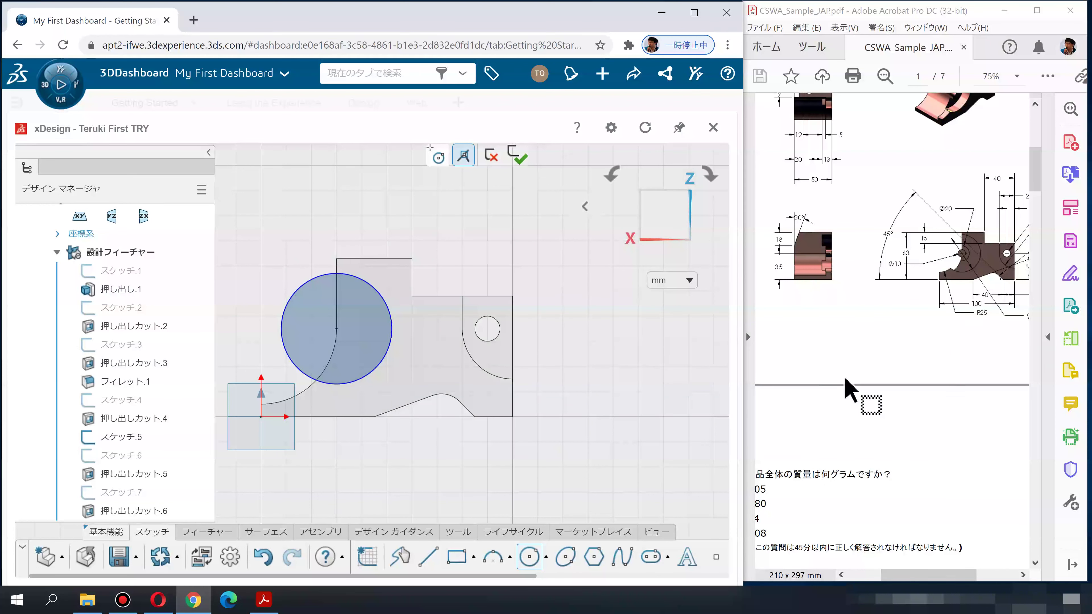
Step: Dimension the circle to Ø50, correcting an initial 60, and exit the sketch
left_click(881, 375)
scroll(903, 372, "right", 3)
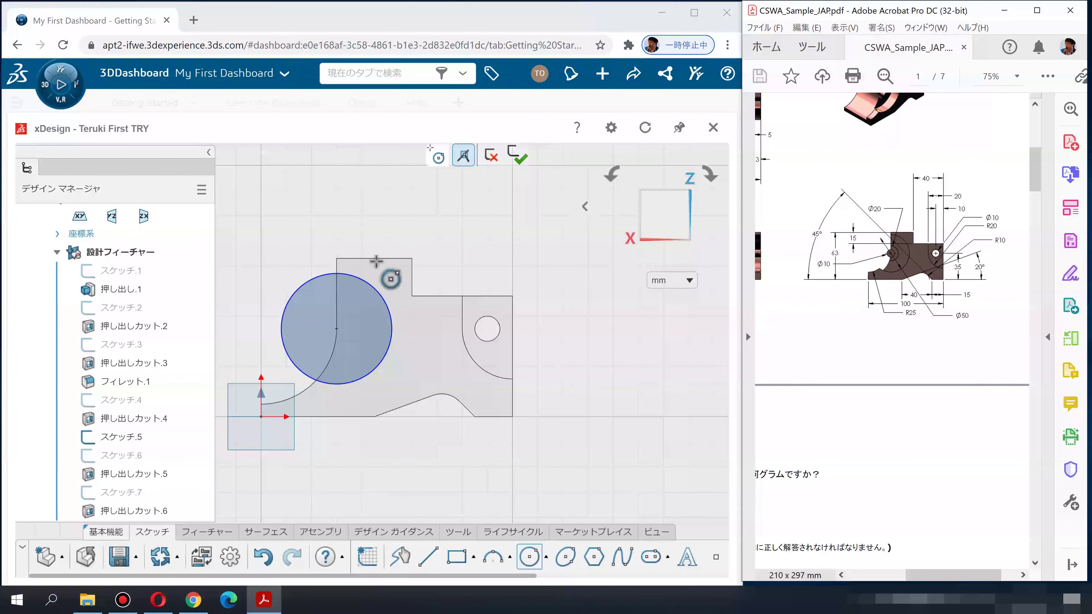
left_click(362, 215)
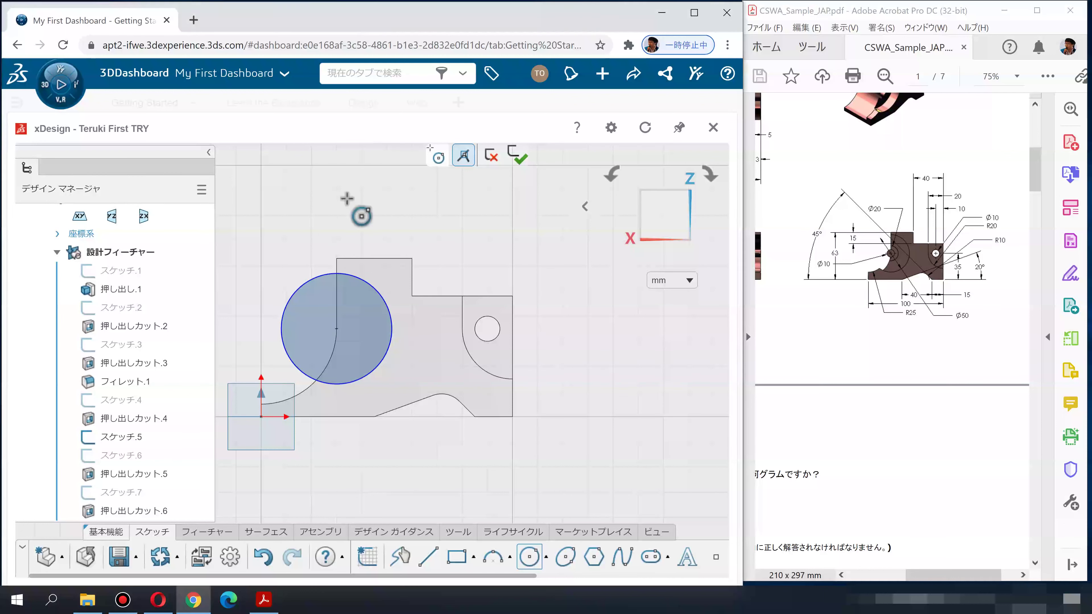
key("Escape")
left_click(365, 287)
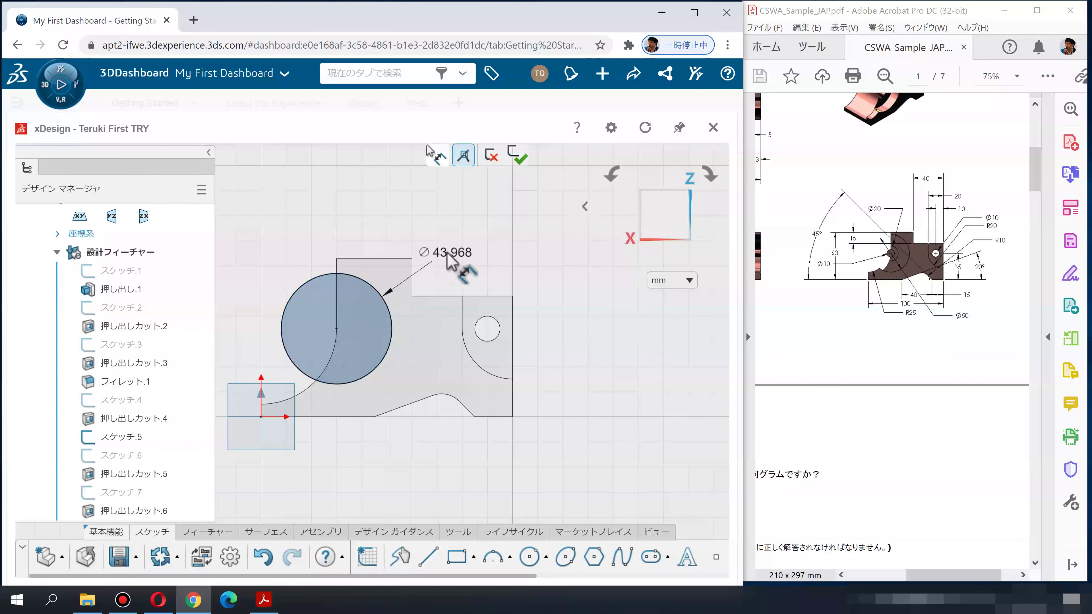
left_click(446, 252)
type("60")
key("Return")
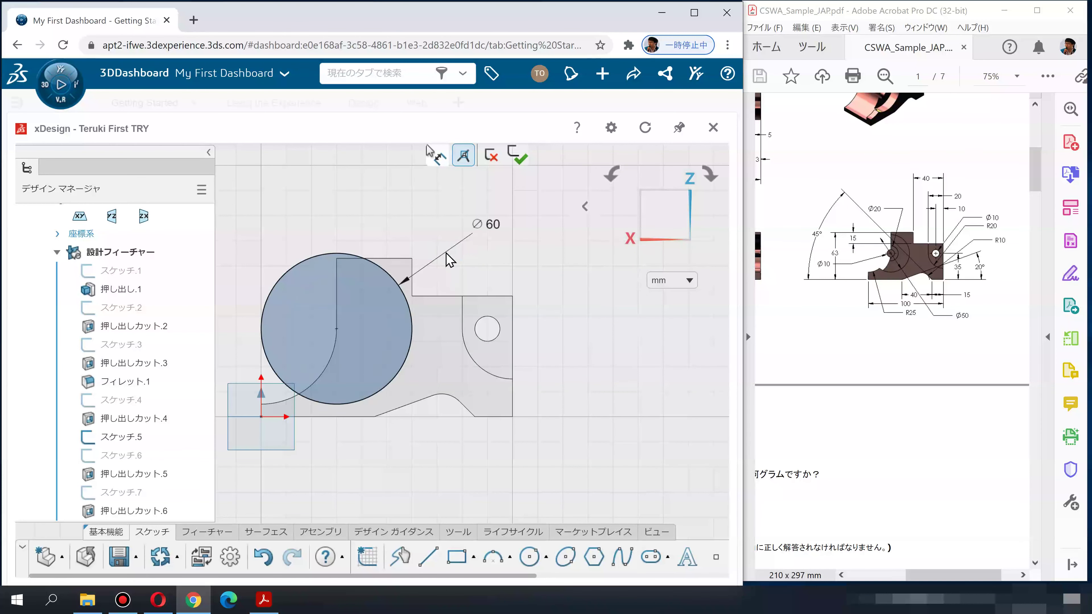
double_click(491, 227)
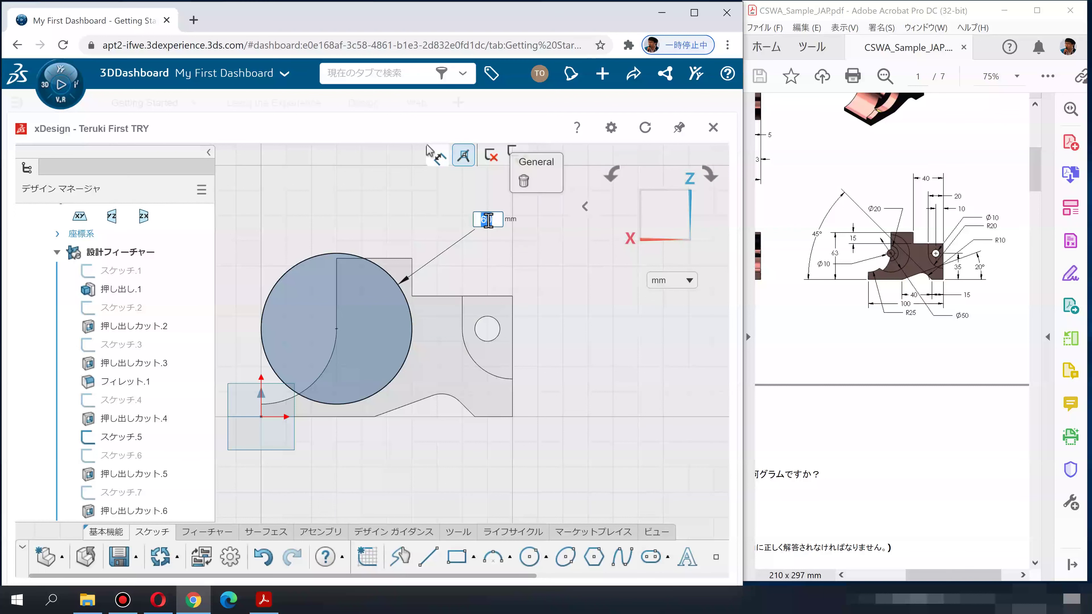
key("Return")
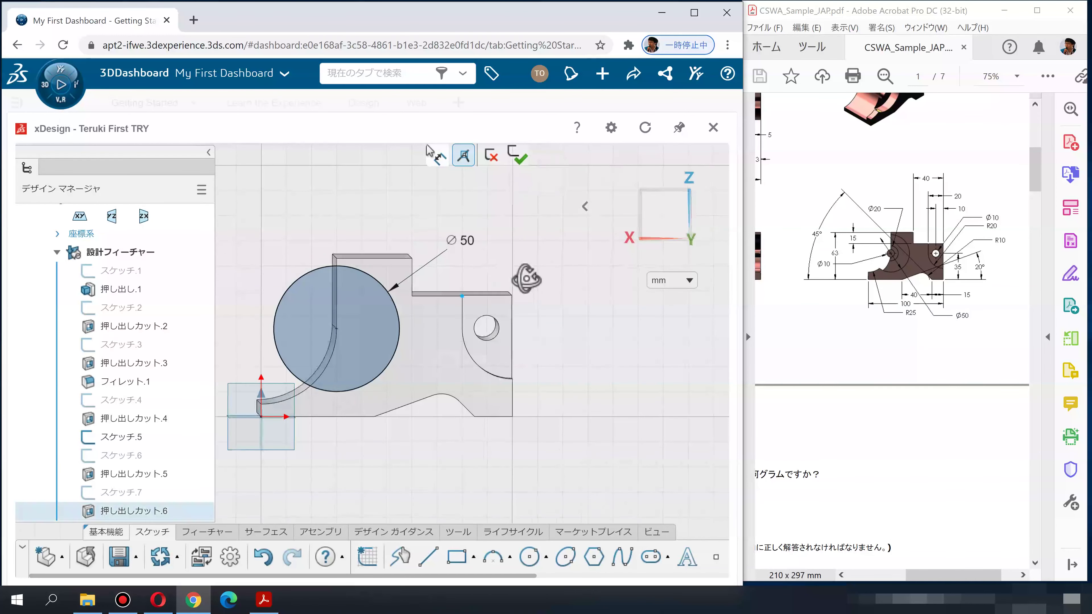
left_click(519, 165)
left_click(207, 532)
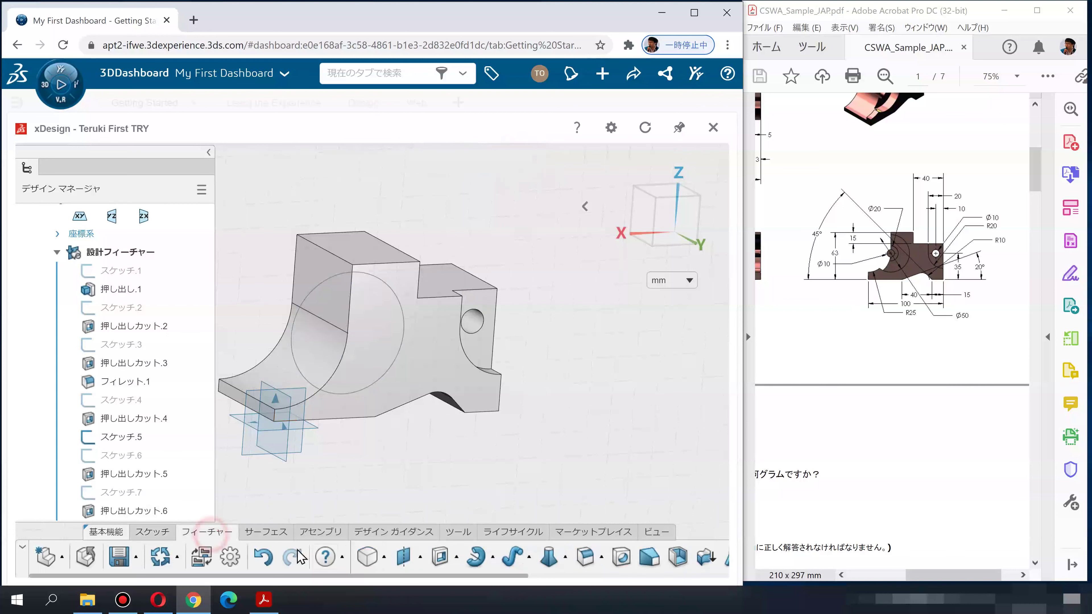
Step: Extrude-cut the Ø50 circle Blind 9 mm into the front face
left_click(457, 558)
left_click(457, 527)
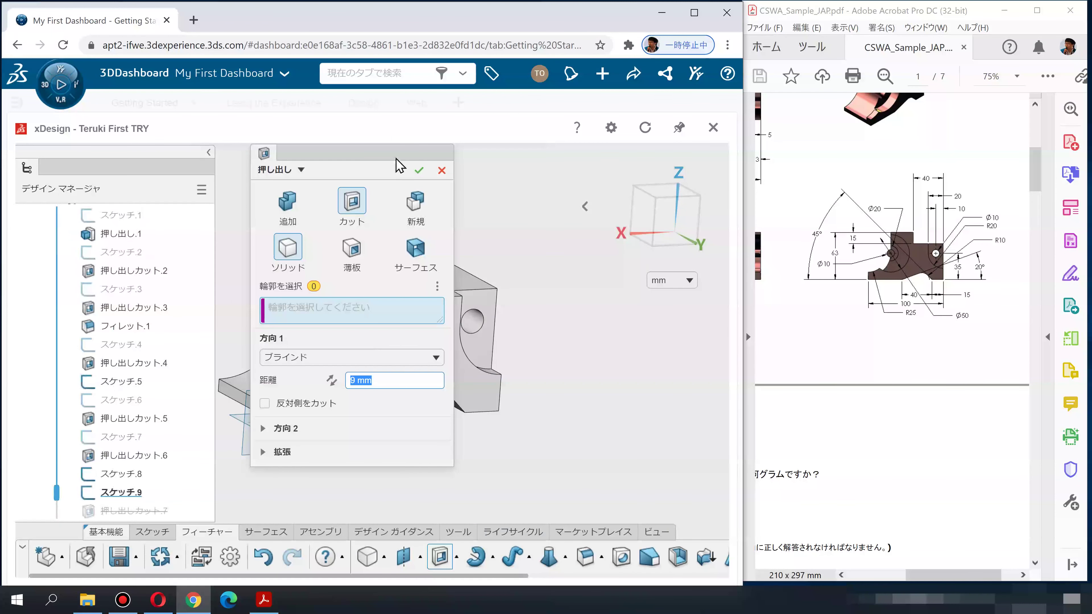
left_click_drag(390, 155, 640, 203)
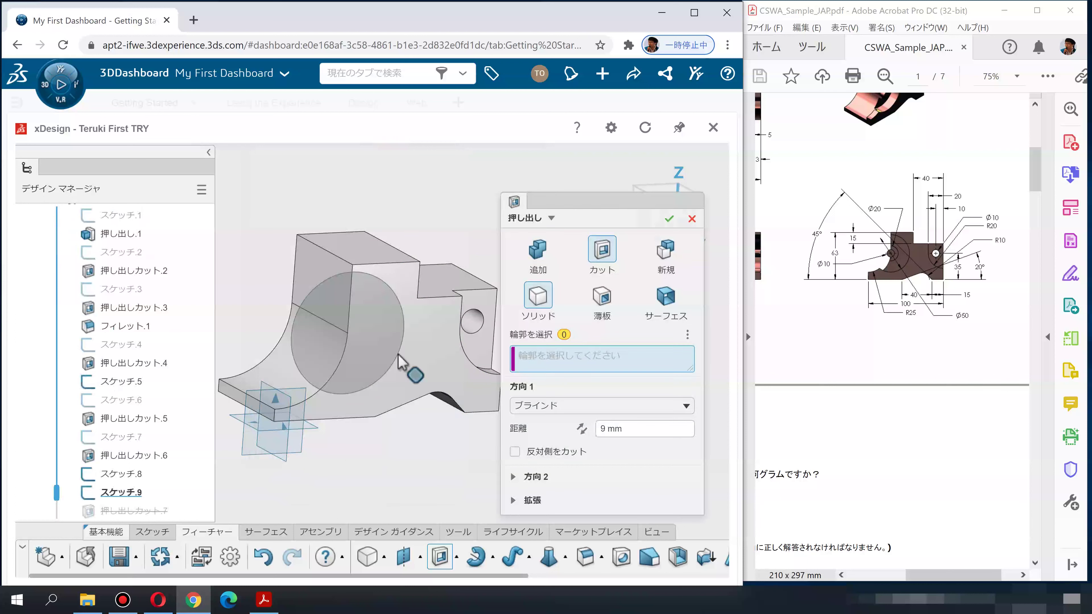
left_click(359, 350)
left_click(636, 428)
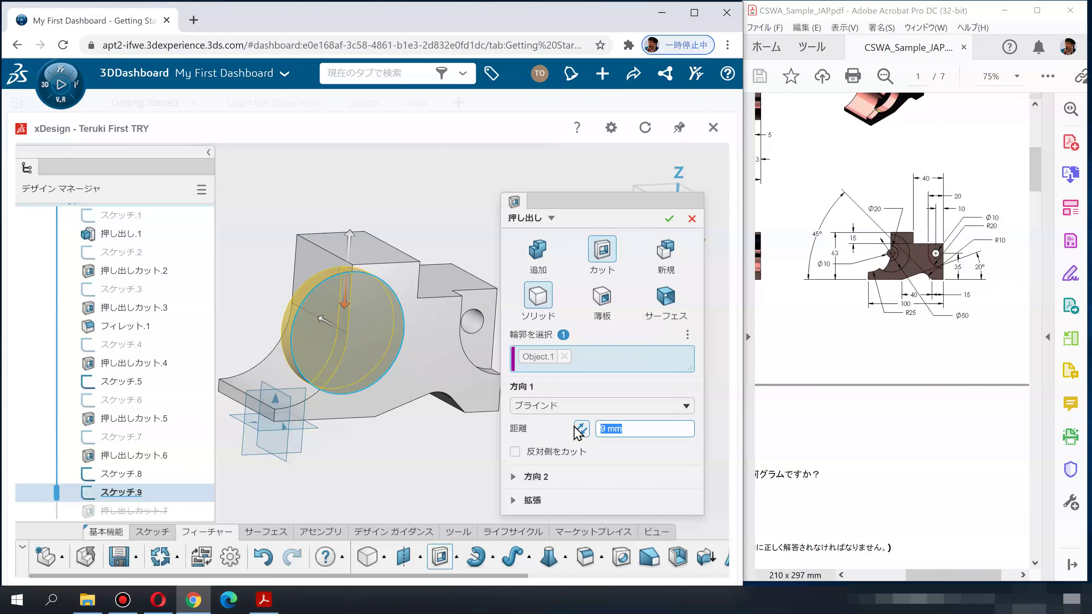
type("13")
key("Return")
Step: Pan the exam PDF to the top view and page 2's isometric drawing
left_click_drag(805, 329, 850, 299)
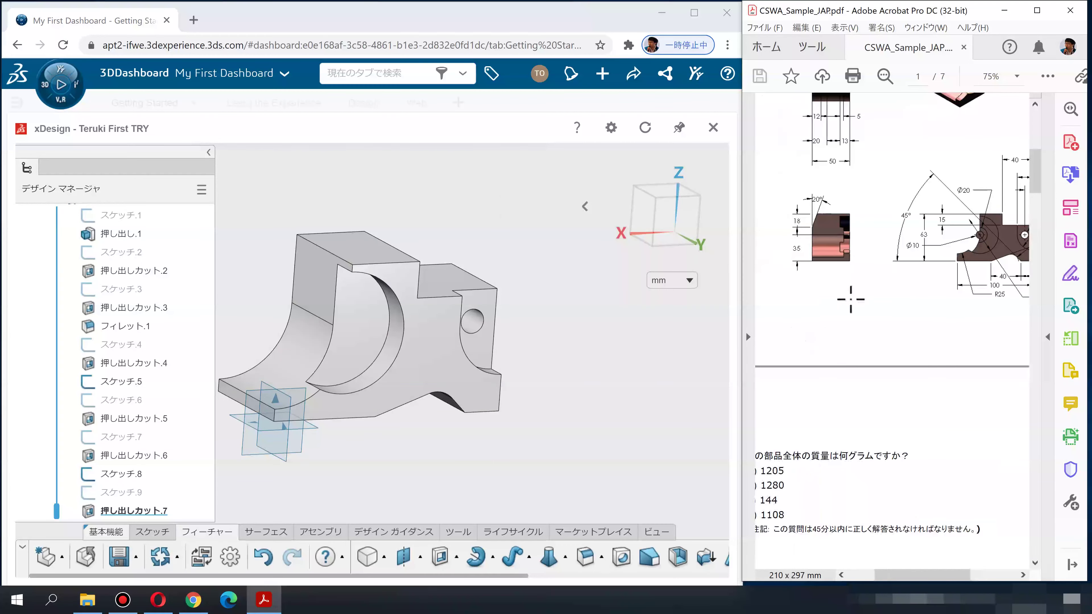
left_click_drag(858, 256, 869, 316)
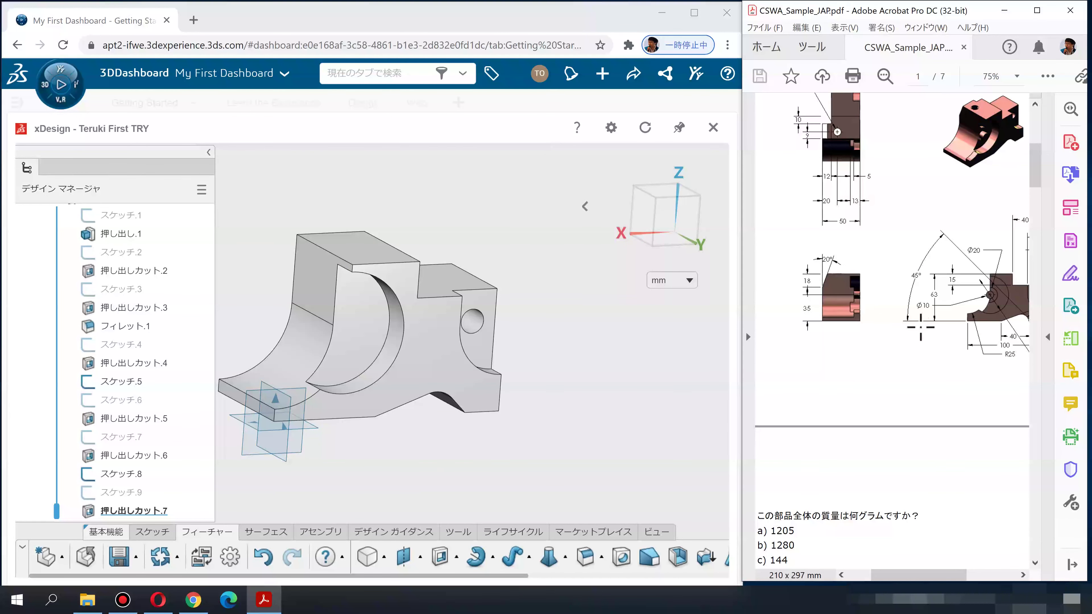
scroll(902, 391, "down", 3)
left_click_drag(906, 407, 868, 337)
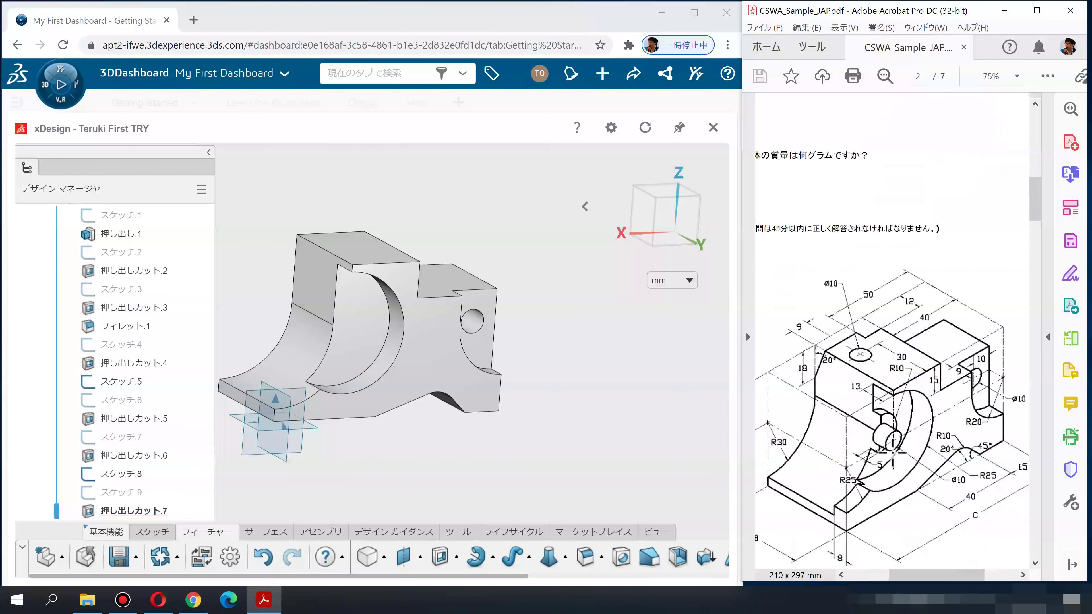
scroll(908, 379, "up", 3)
scroll(909, 372, "up", 2)
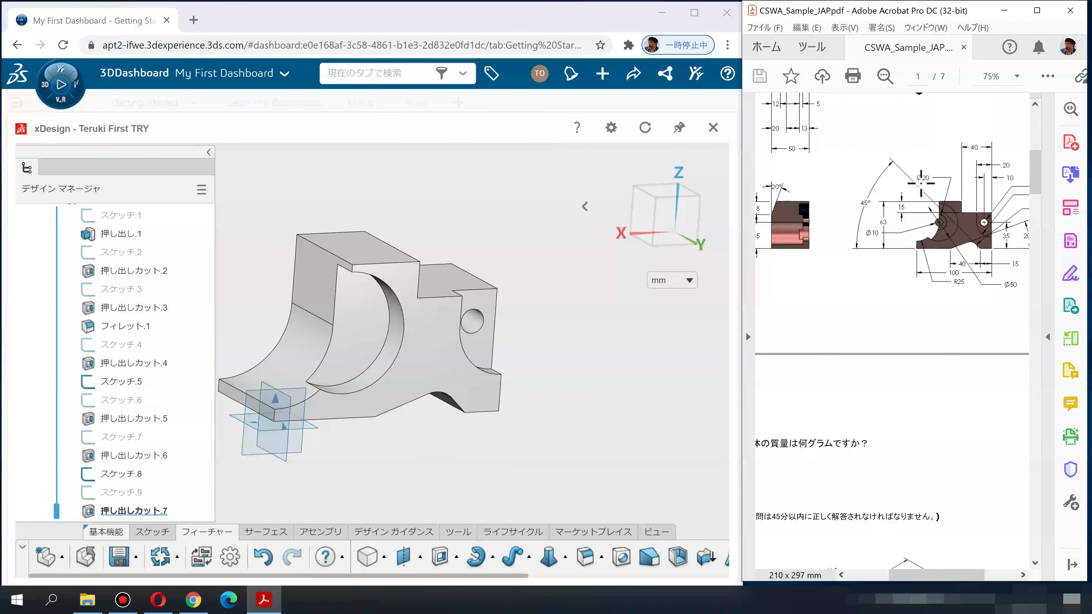
scroll(830, 204, "up", 1)
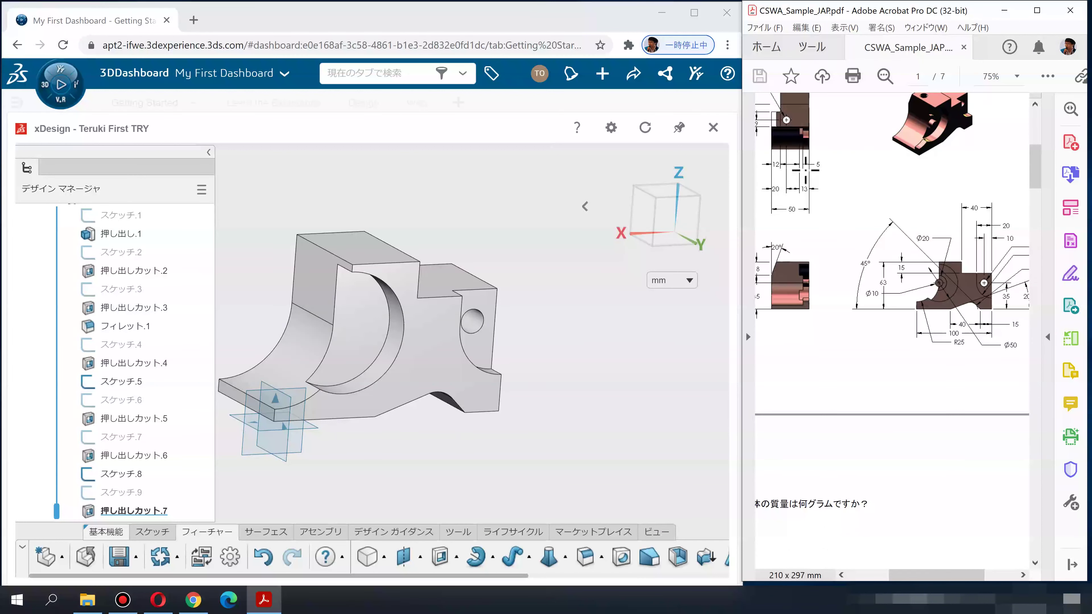
Step: Start a sketch on the recess floor and draw a small circle at its centre
left_click(390, 335)
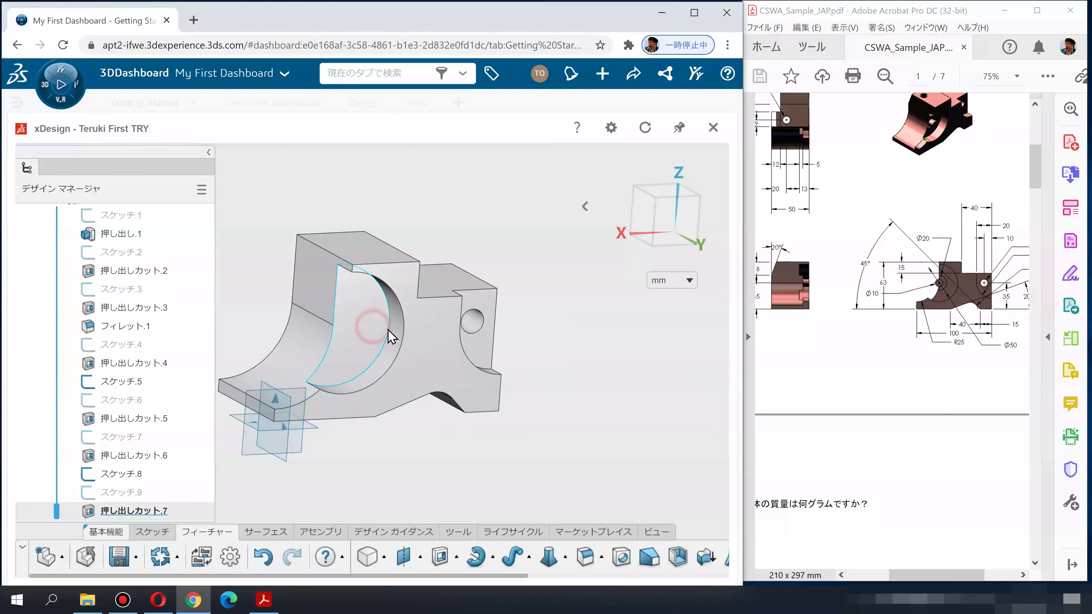
left_click(372, 333)
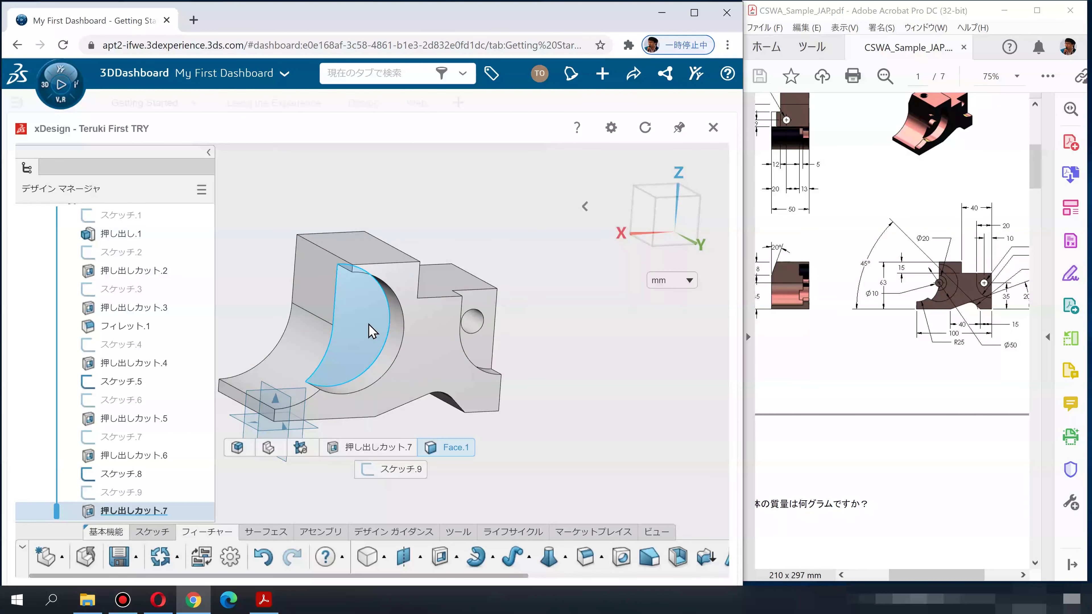
left_click(404, 269)
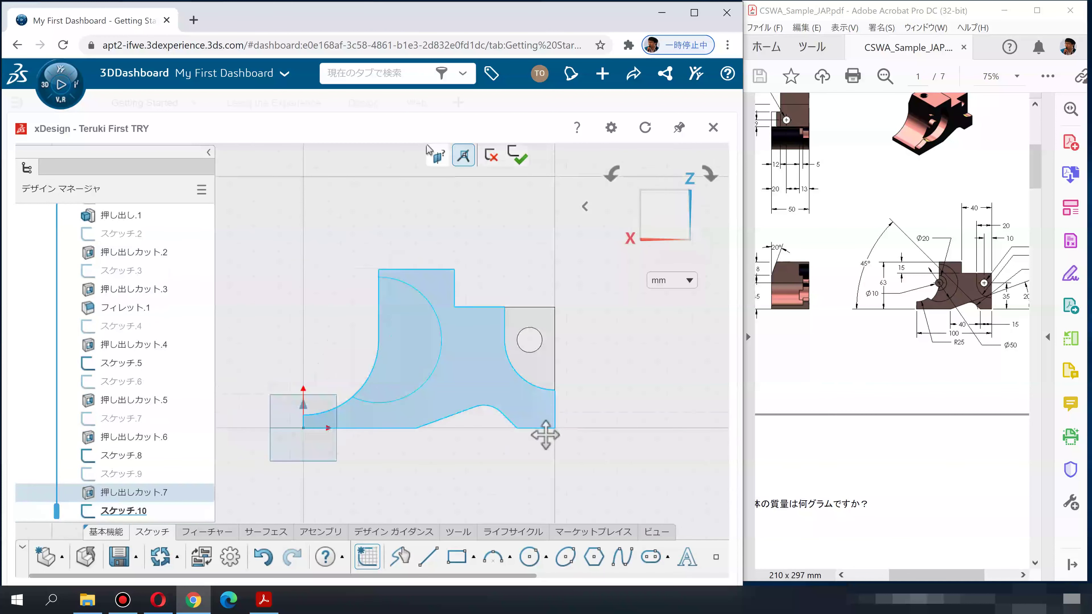
left_click(530, 556)
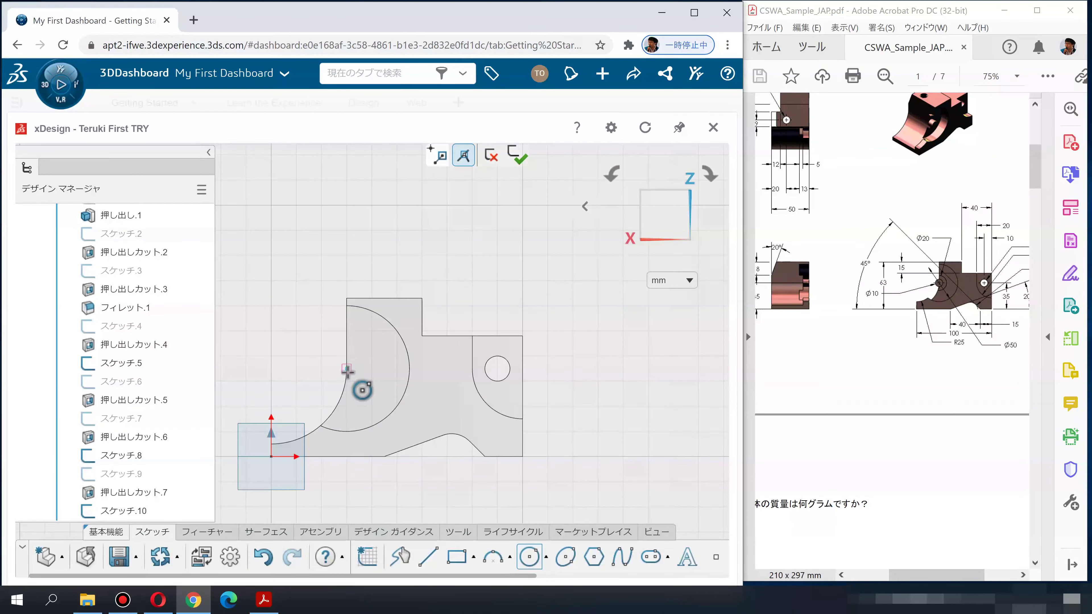
left_click(347, 368)
left_click(354, 386)
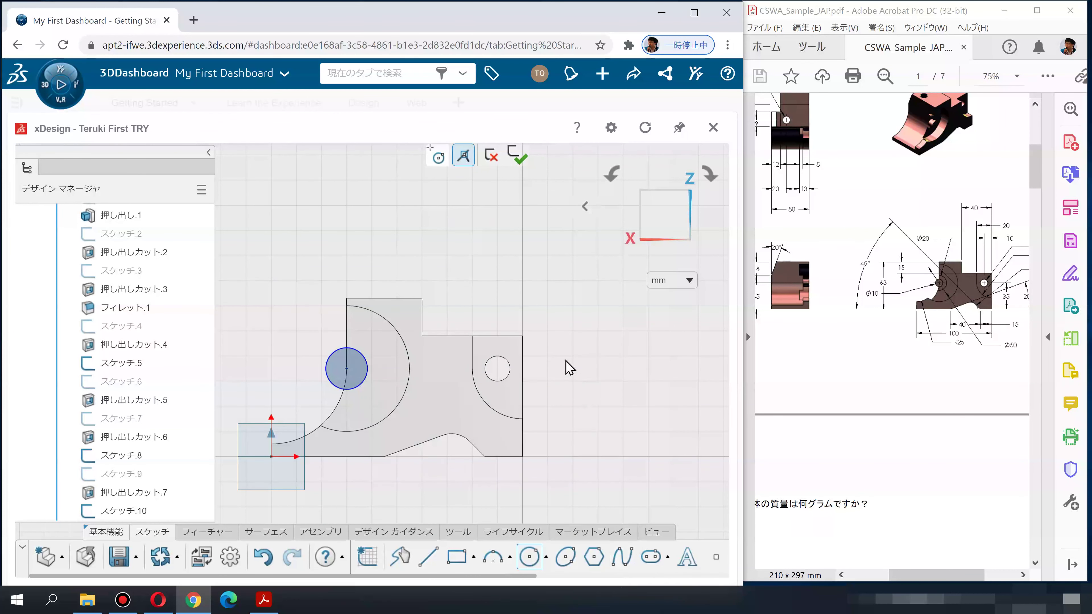
Step: Dimension the small circle to Ø20 and exit sketch スケッチ.10
left_click(343, 347)
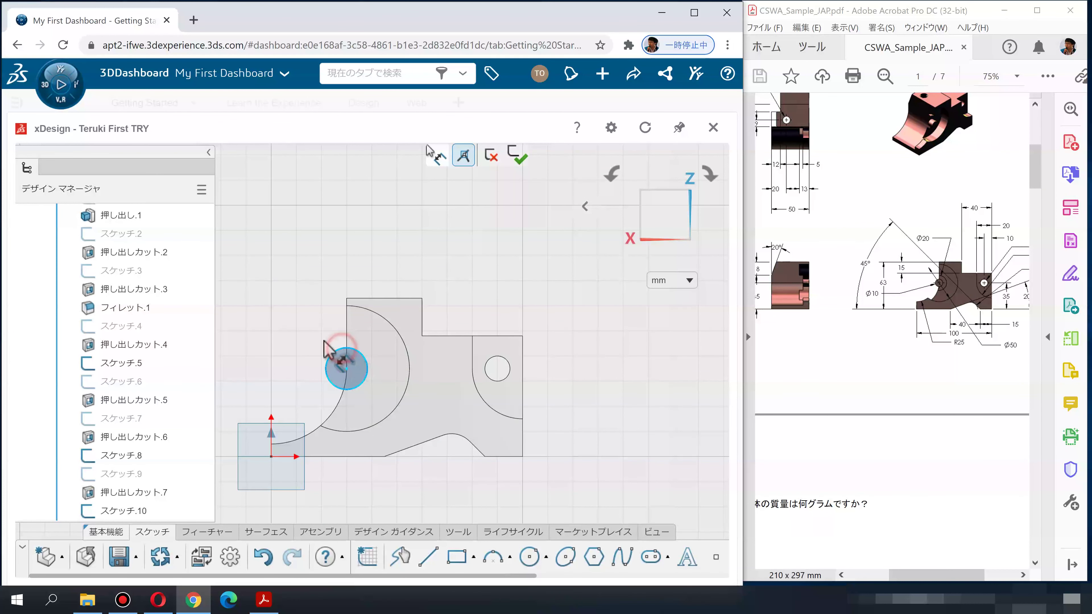
left_click(310, 320)
type("20")
key("Return")
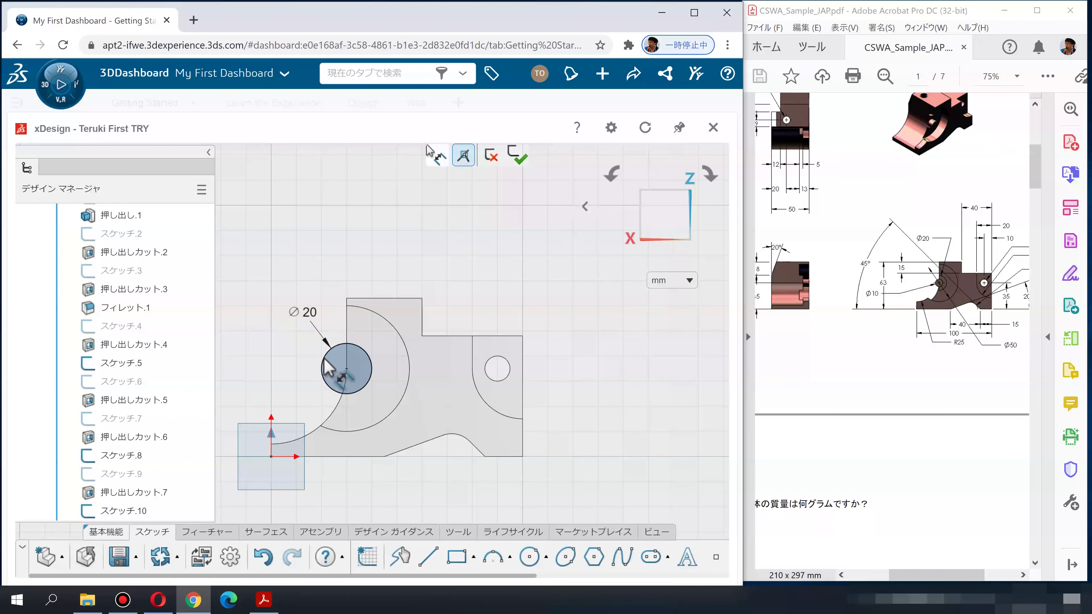
left_click(517, 156)
left_click(215, 537)
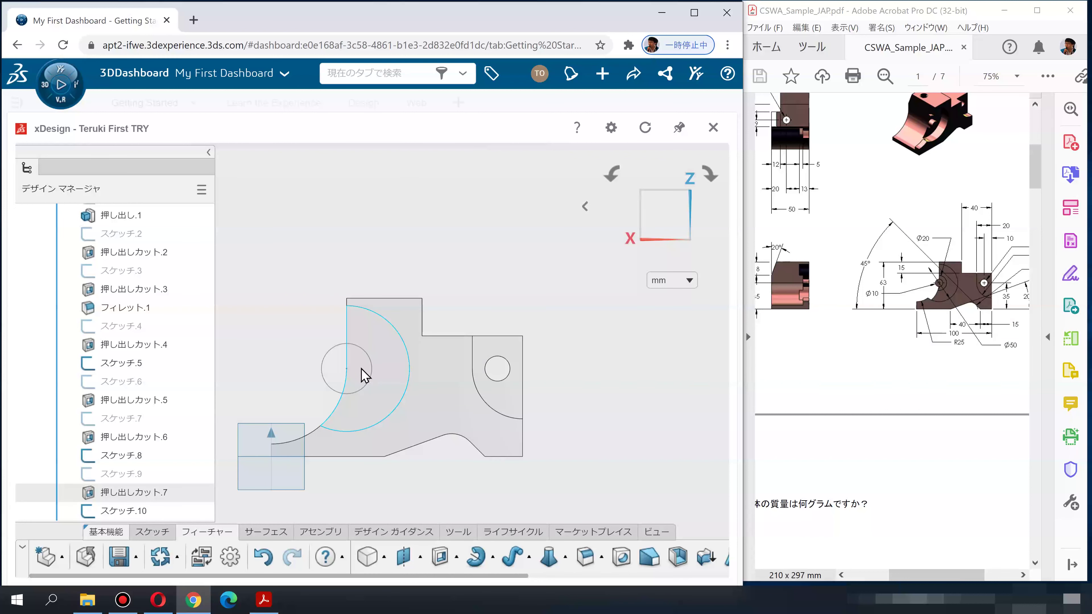
Step: Start an extrusion from the extrude options, then cancel it
left_click(456, 557)
left_click(454, 558)
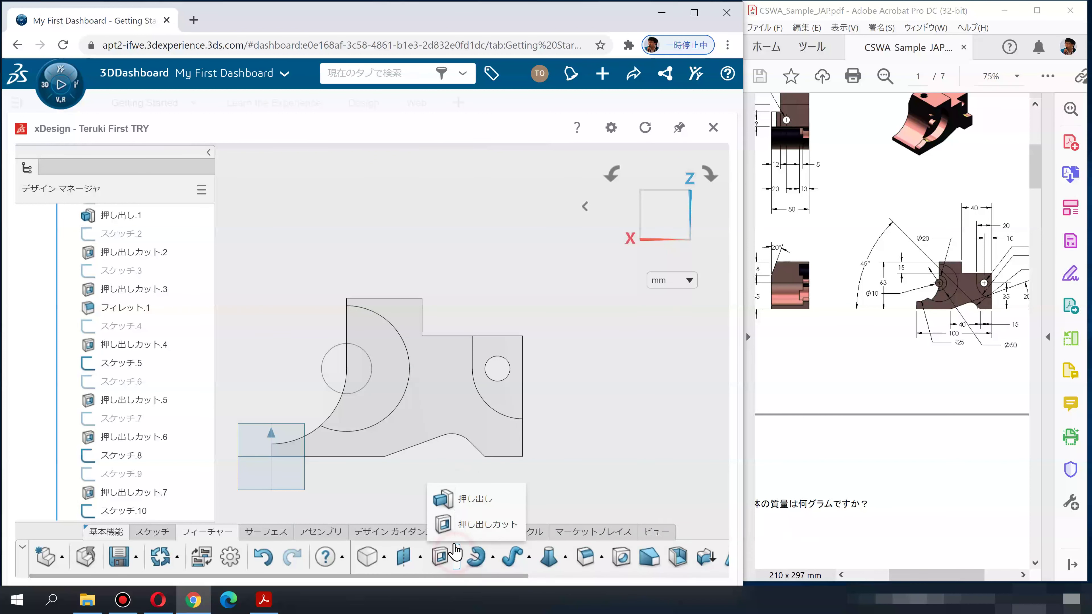
left_click(470, 499)
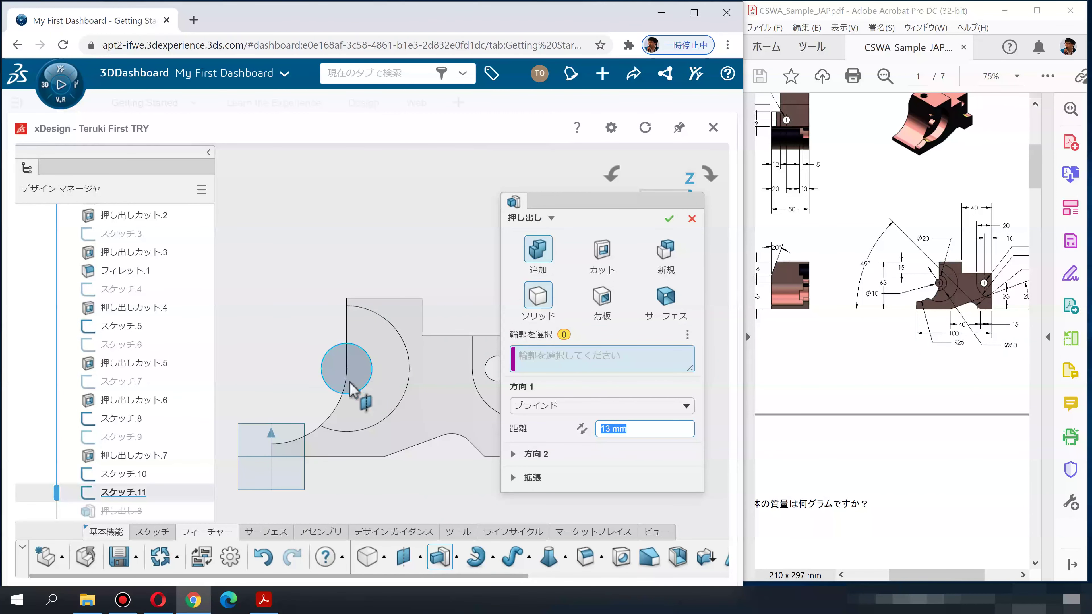
key("Escape")
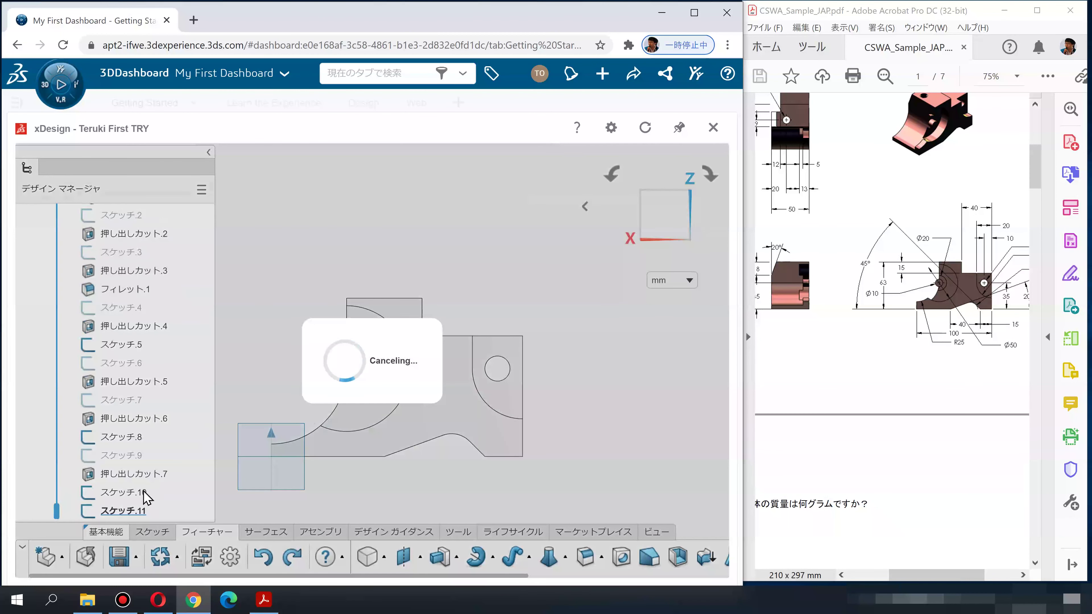
Step: Edit スケッチ.11 to project the recess's large arc edge into it, then exit the sketch
left_click(124, 512)
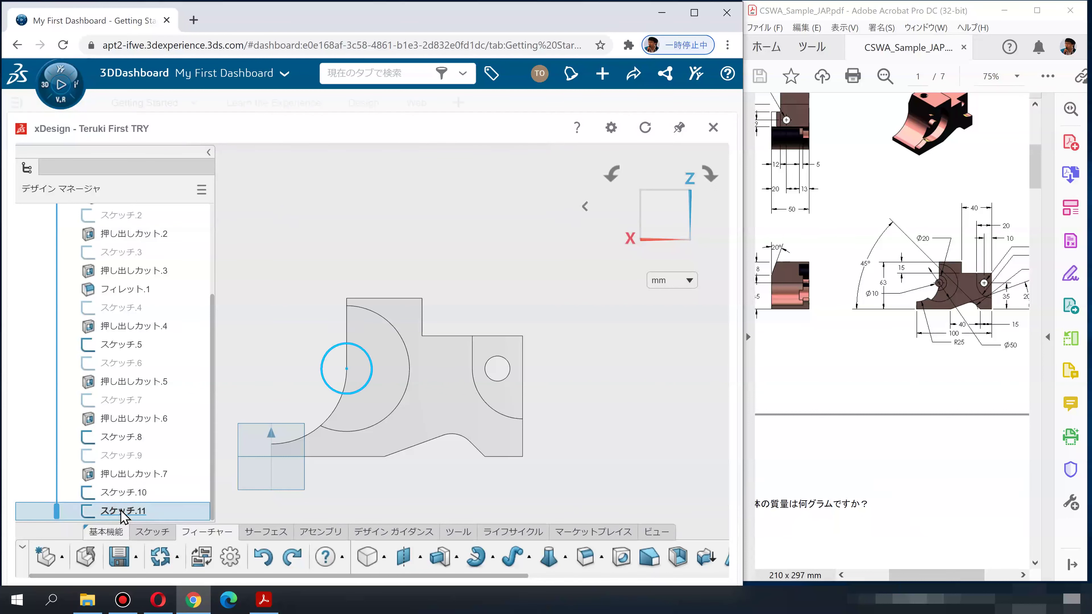
left_click(157, 436)
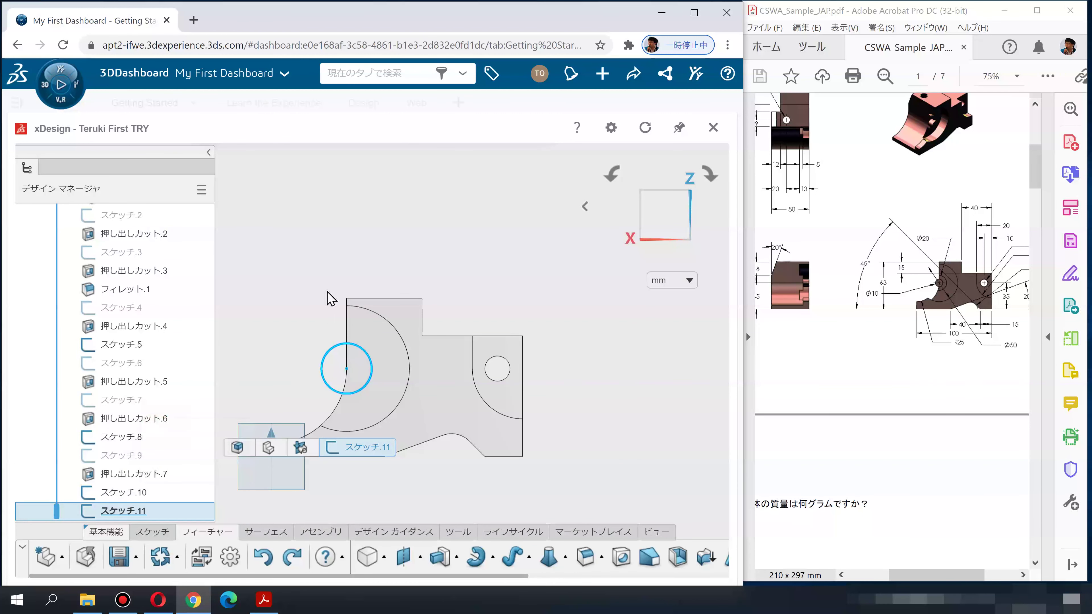
scroll(297, 314, "up", 2)
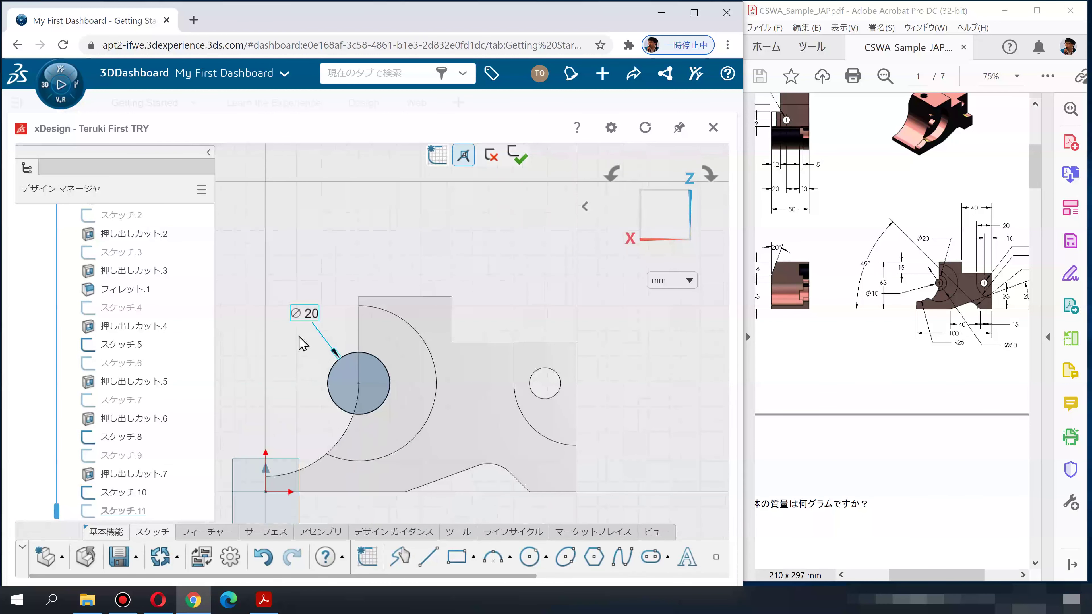
scroll(296, 313, "up", 2)
left_click_drag(499, 579, 676, 580)
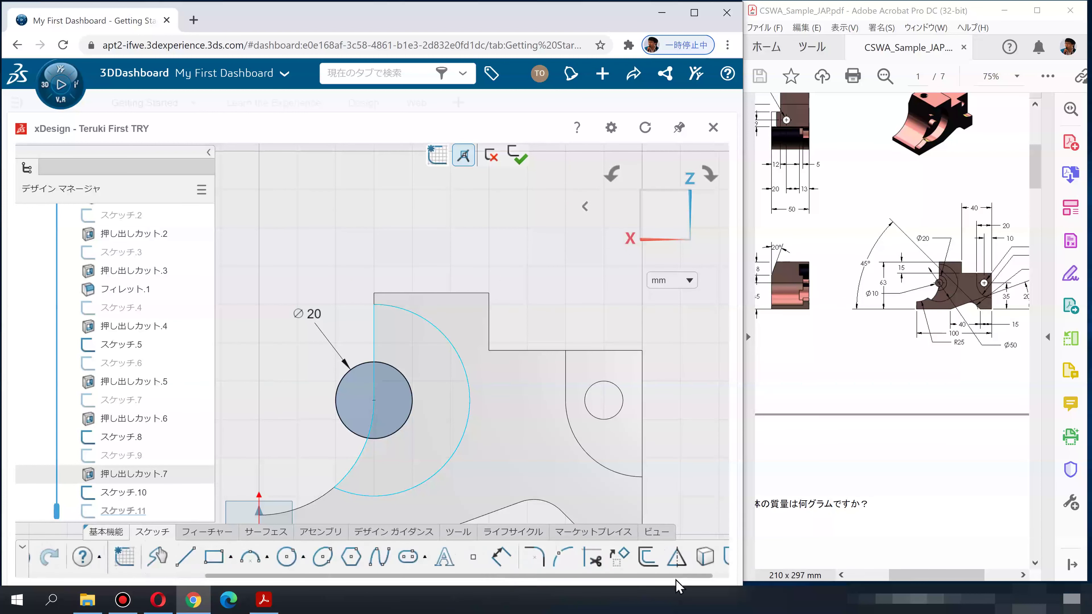
left_click(702, 559)
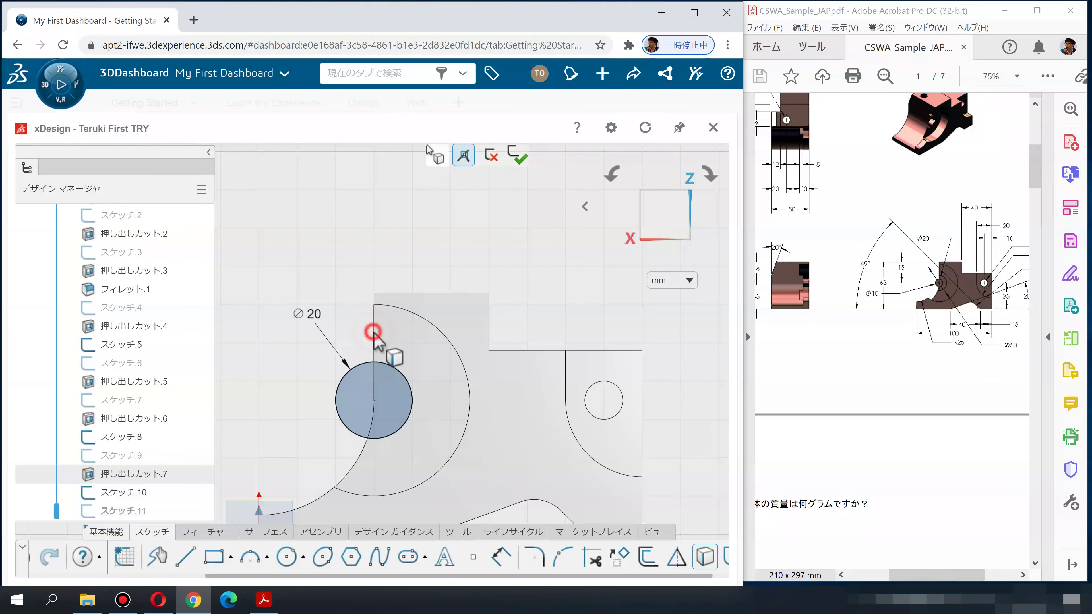
left_click(357, 459)
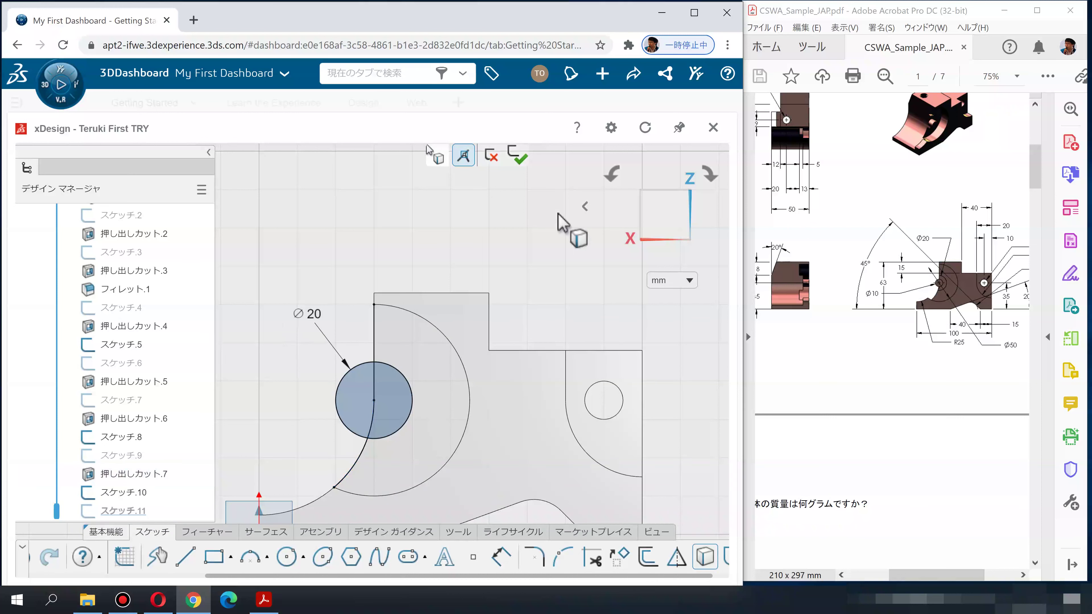
left_click(518, 157)
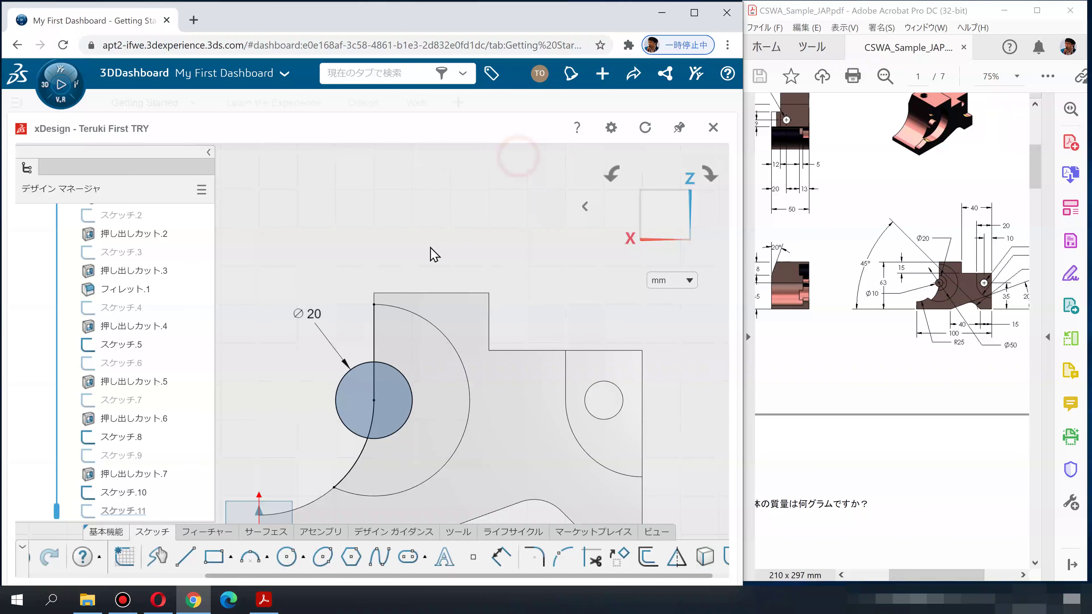
left_click(211, 537)
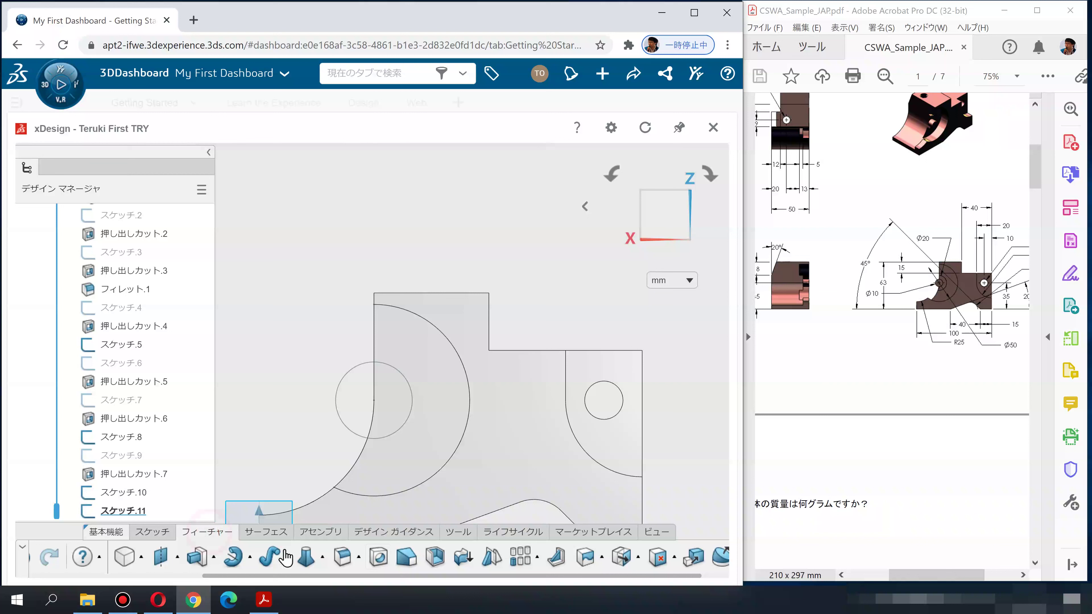
Step: Extrude the half-circle region of スケッチ.11 as a boss at the default 13 mm
left_click(203, 559)
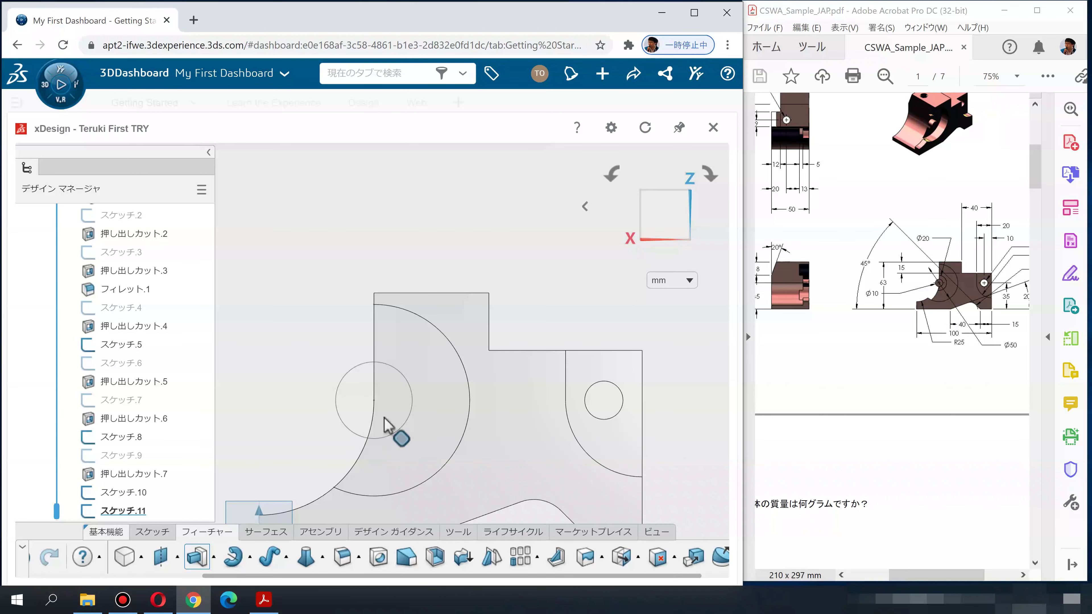
left_click(395, 414)
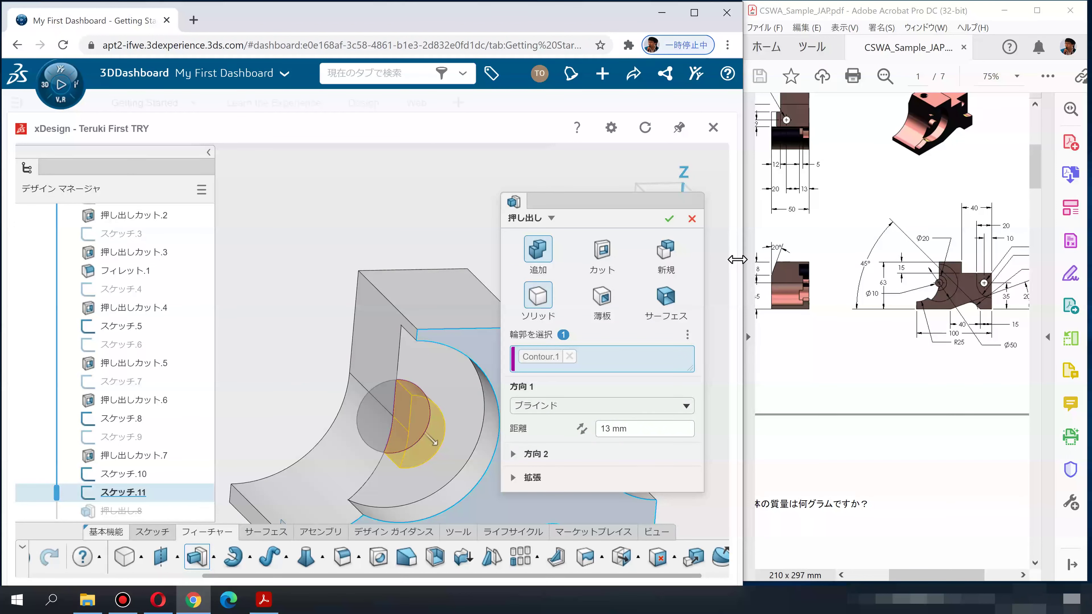
left_click(628, 429)
triple_click(628, 428)
key("Return")
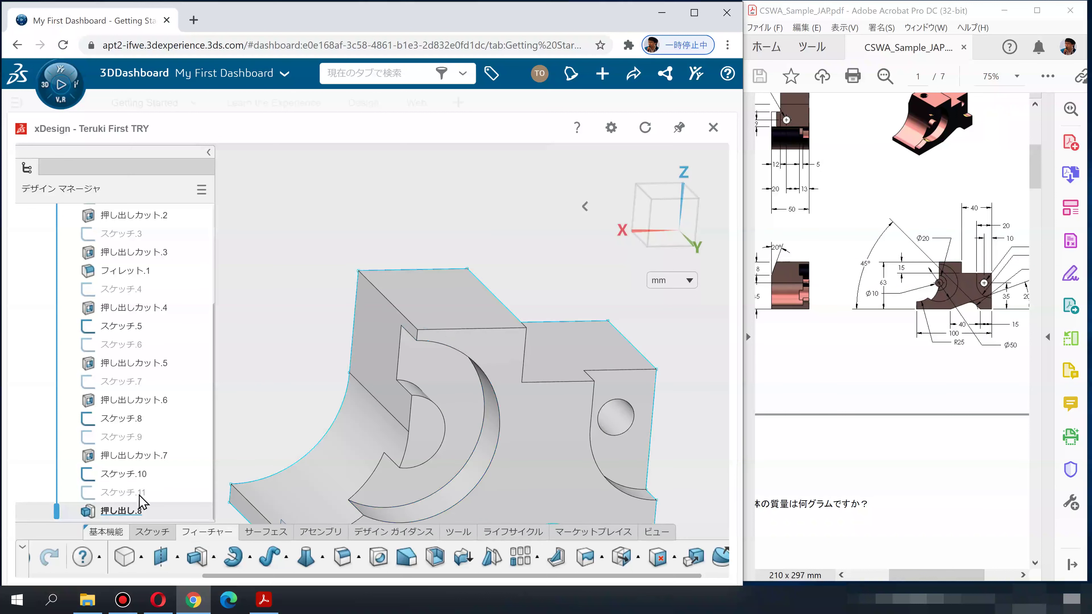
Step: Edit 押し出し.8 to change its depth from 13 mm to 5 mm
left_click(121, 512)
right_click(150, 473)
left_click(153, 397)
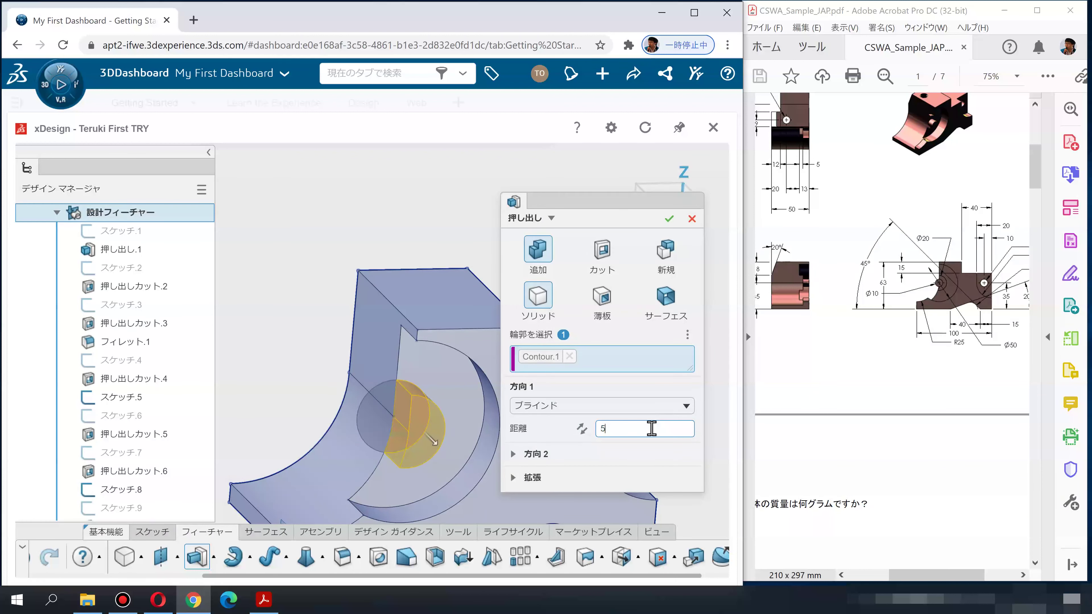
type("5")
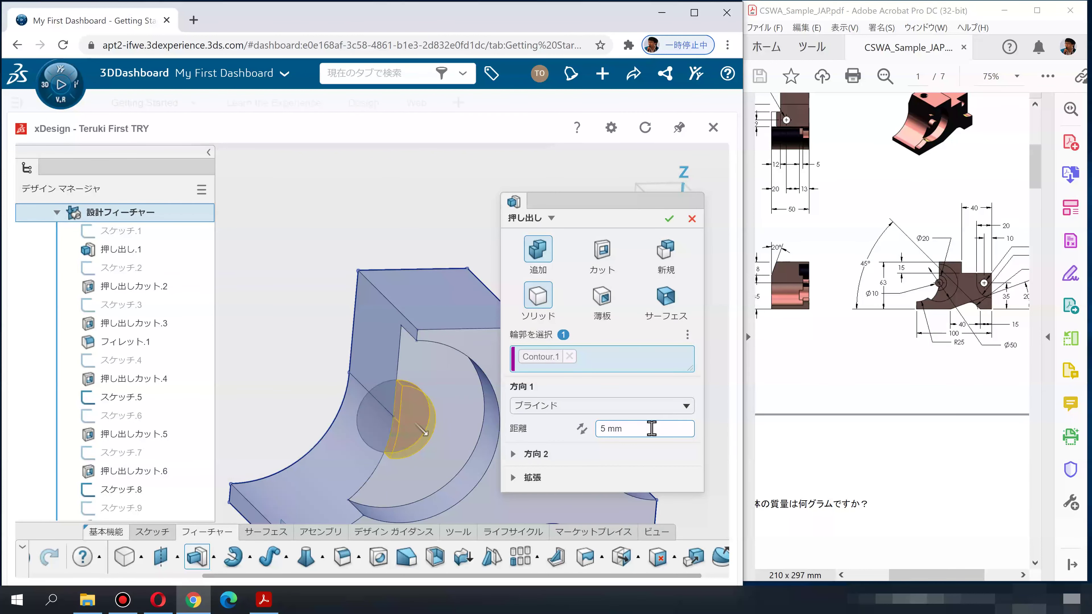
key("Return")
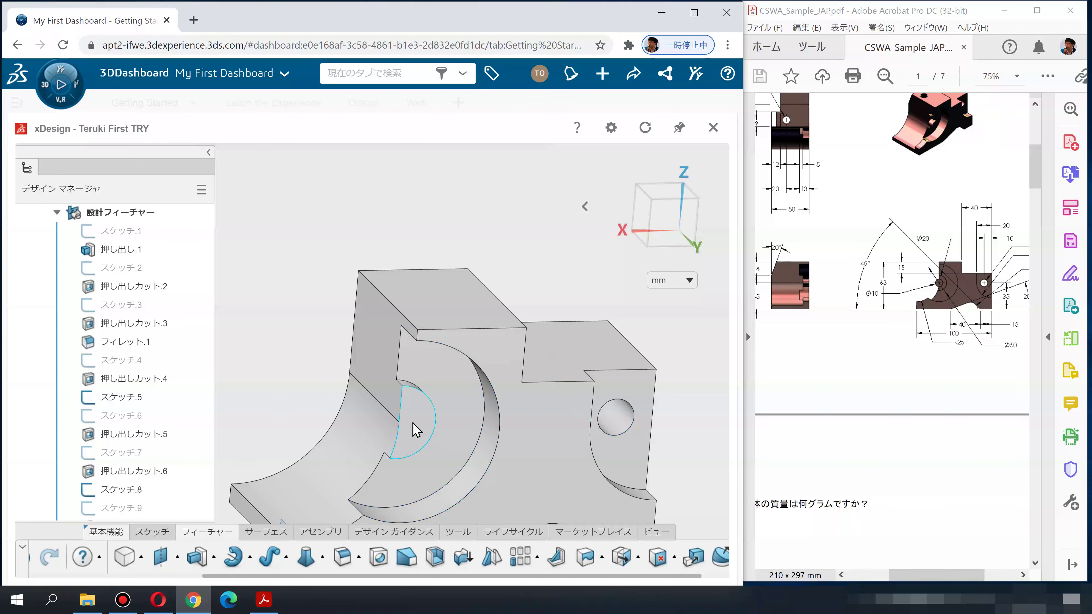
left_click(416, 425)
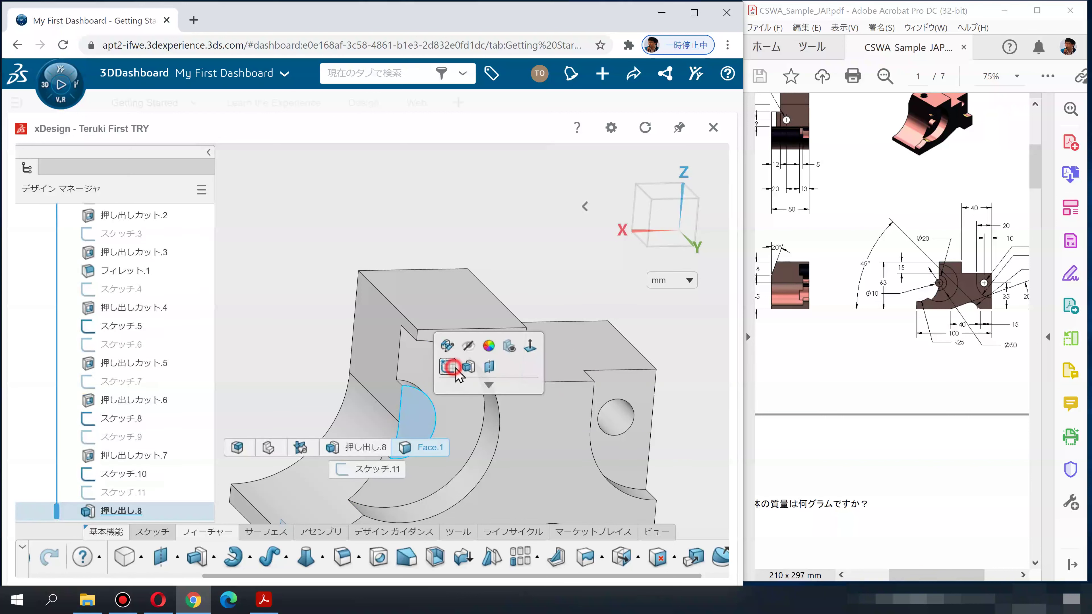
Step: Draw a circle at the boss edge point in スケッチ.12, size it to Ø10, and exit
left_click(453, 367)
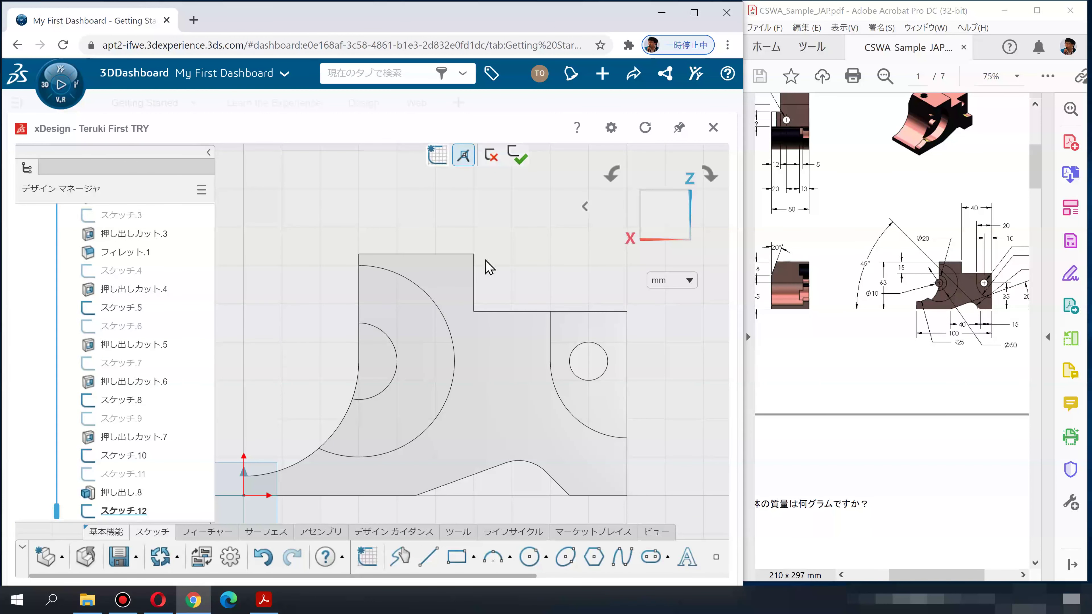
left_click(529, 556)
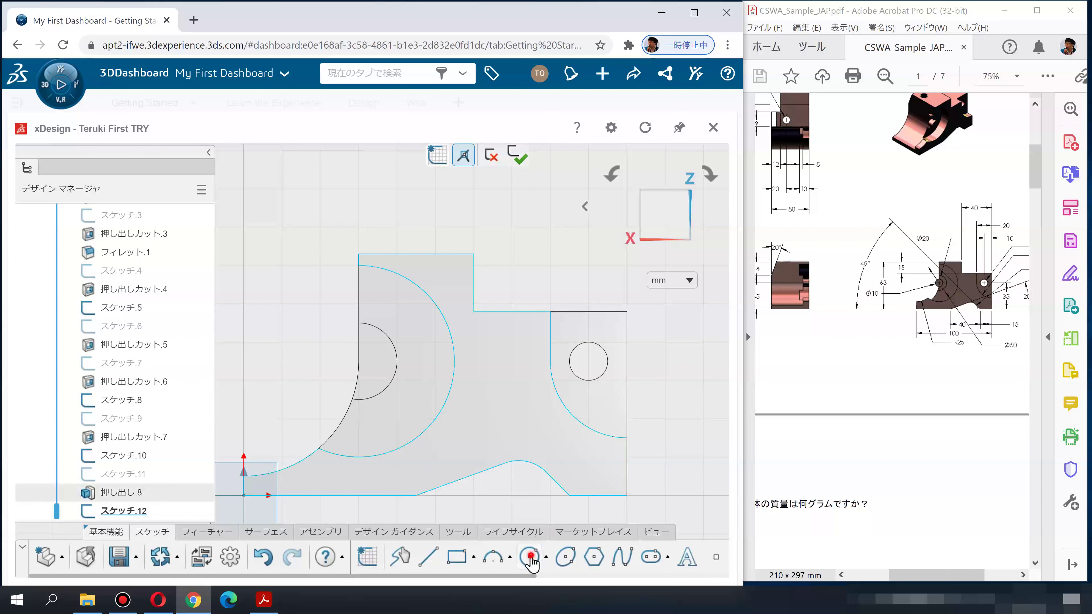
left_click(359, 361)
left_click(369, 378)
key("Escape")
left_click(343, 343)
left_click(322, 317)
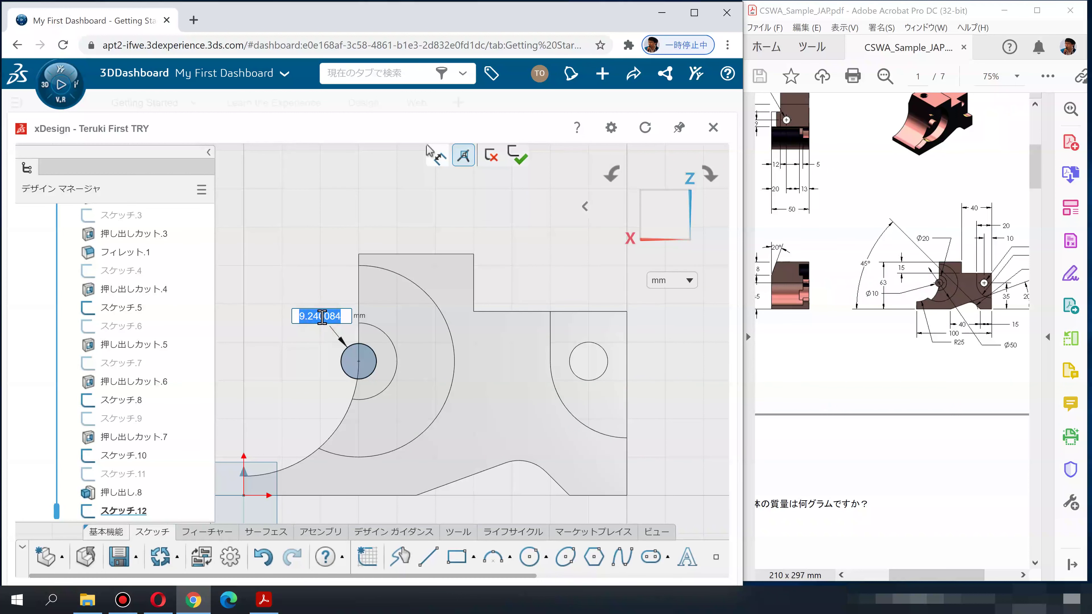
type("10")
key("Return")
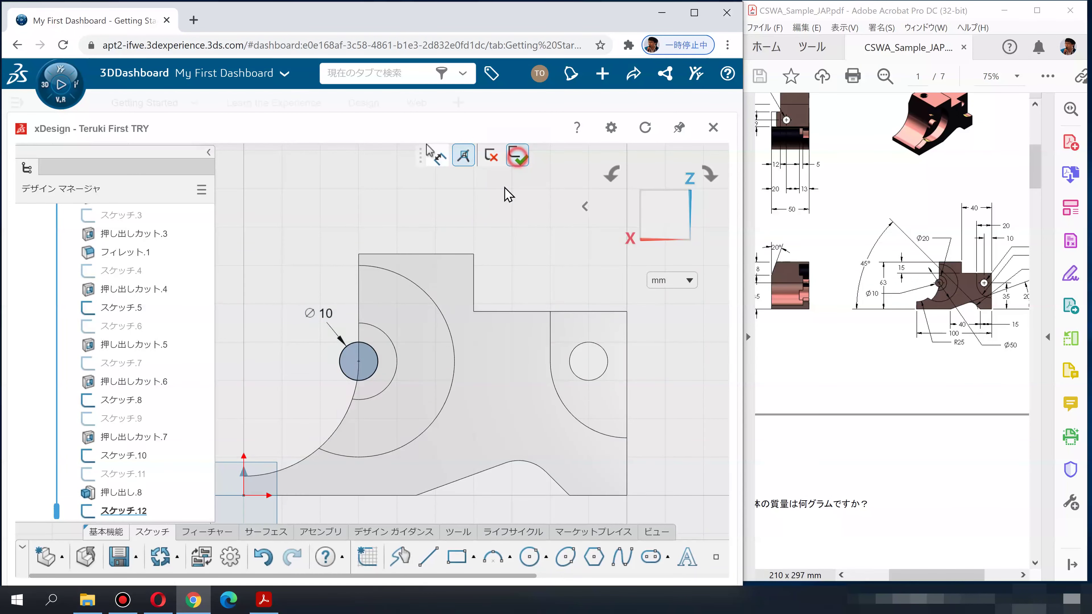
left_click(517, 155)
mouse_move(382, 390)
middle_mouse_down()
mouse_move(429, 412)
mouse_move(301, 494)
middle_mouse_up()
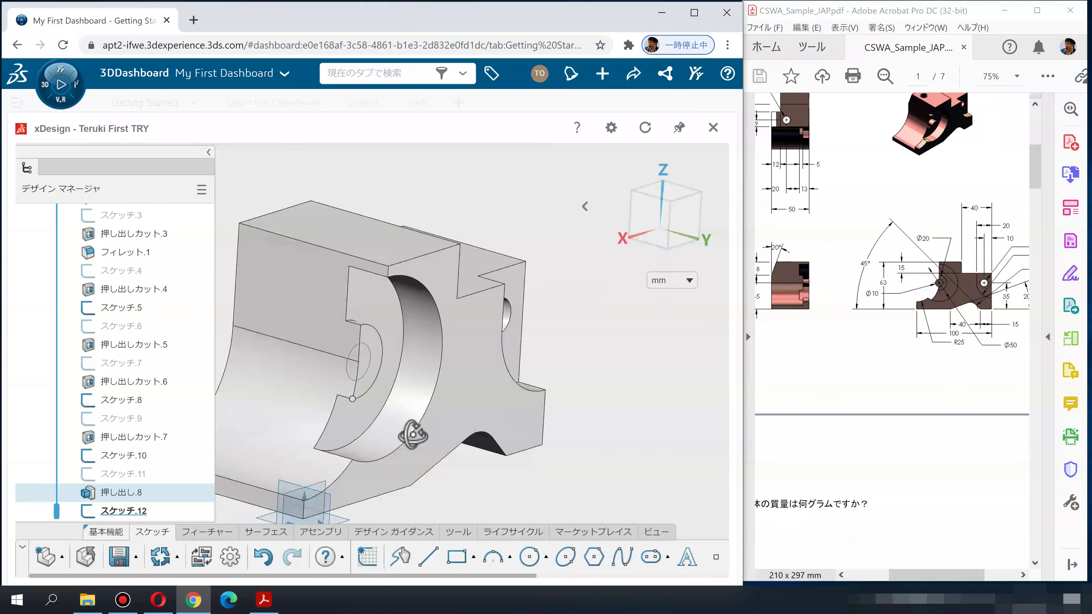
Step: Bring up the feature tools and scroll through the exam PDF
left_click(206, 532)
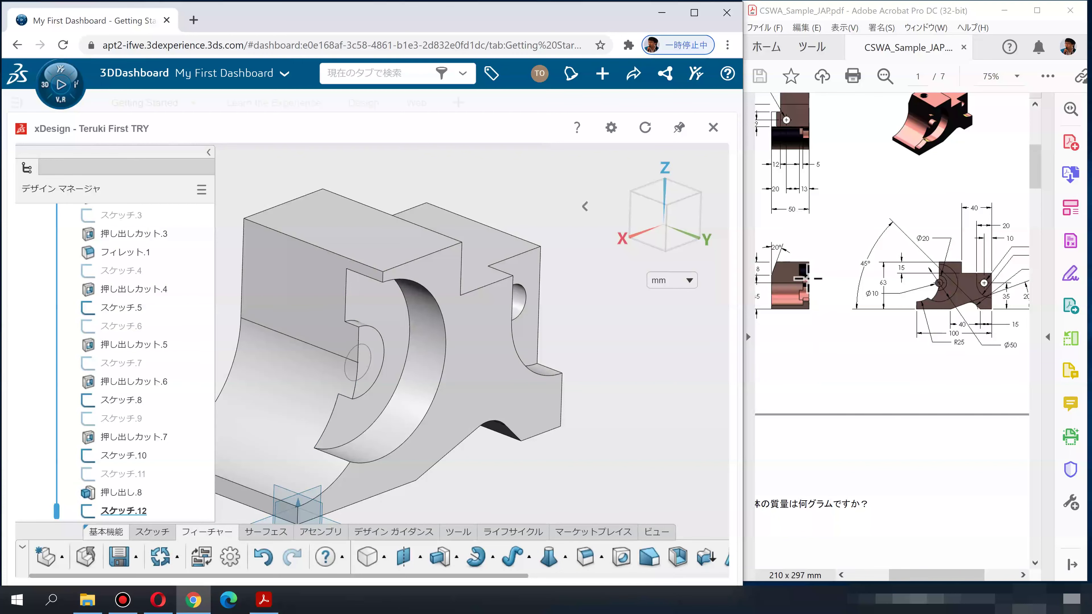
left_click(882, 475)
scroll(858, 385, "up", 5)
scroll(865, 442, "down", 6)
scroll(865, 445, "down", 3)
scroll(868, 441, "down", 3)
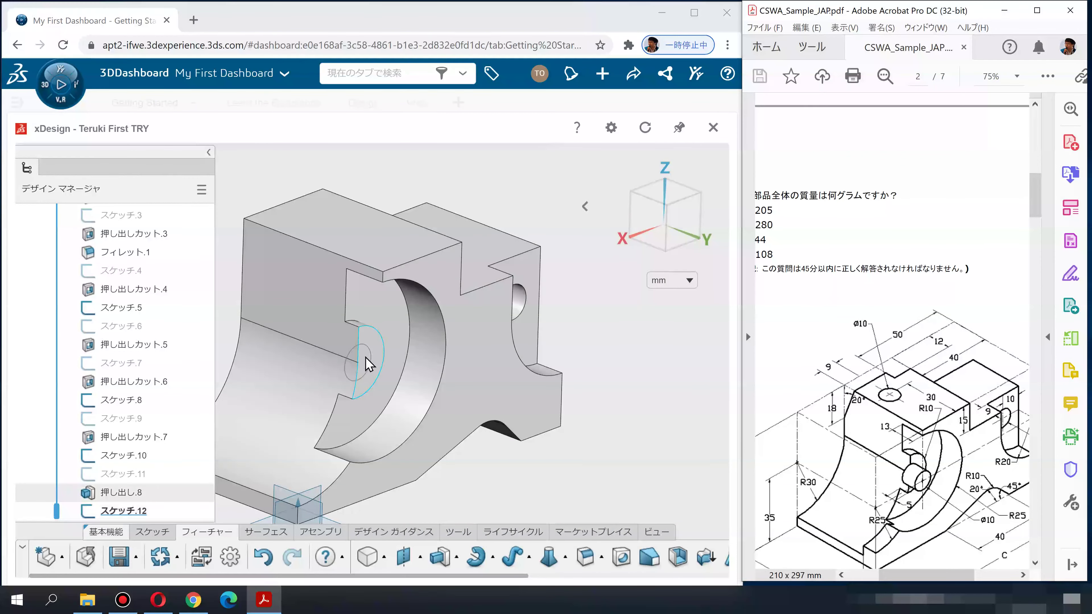
scroll(365, 355, "up", 1)
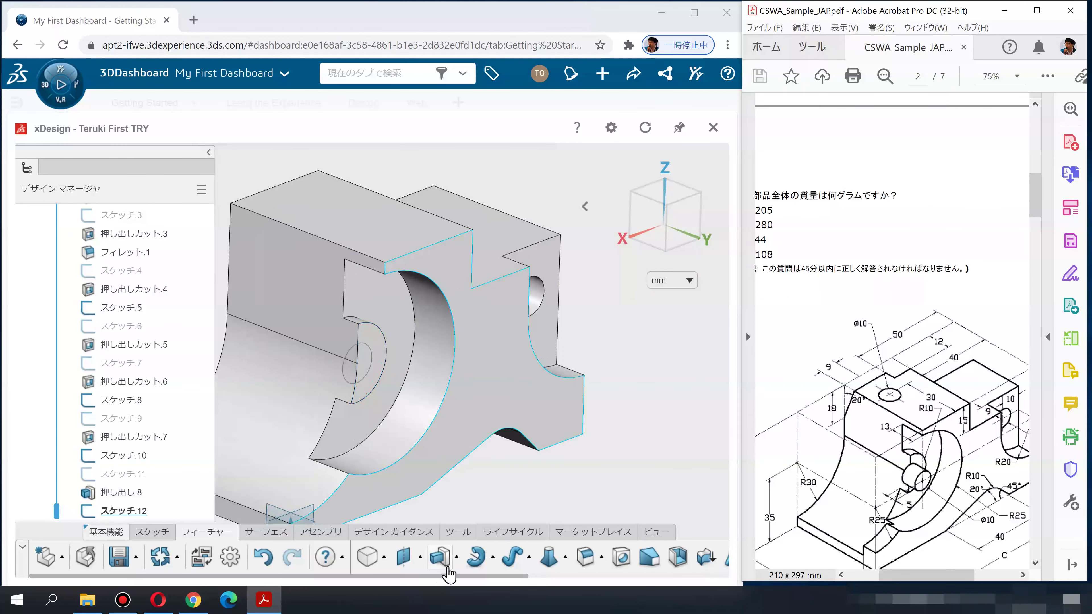
Step: Extrude the Ø10 circle 'Up to next geometry', ending at the selected part face
left_click(439, 556)
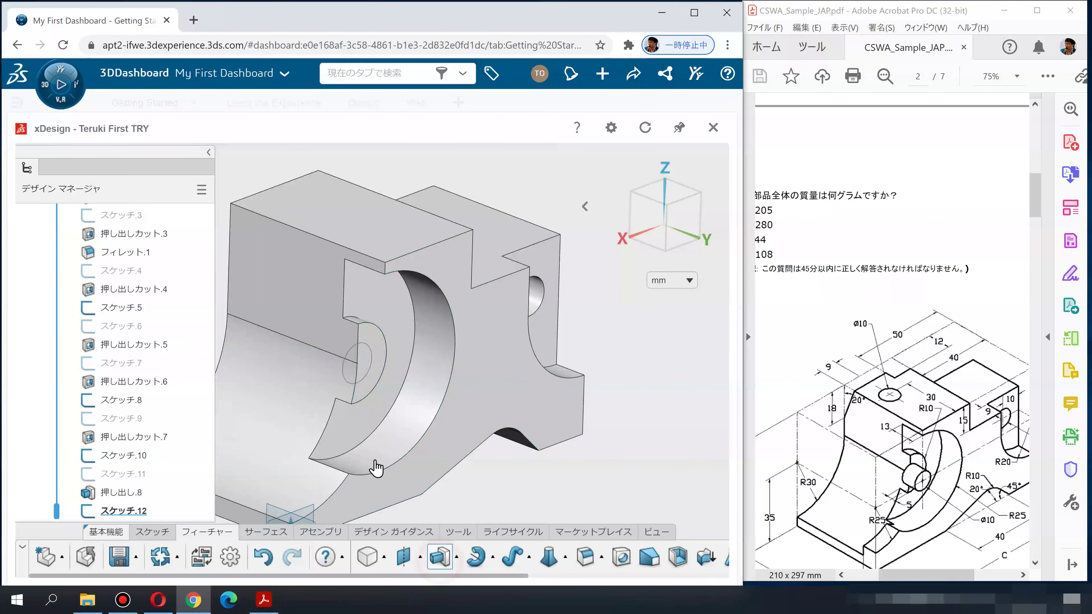
left_click(365, 365)
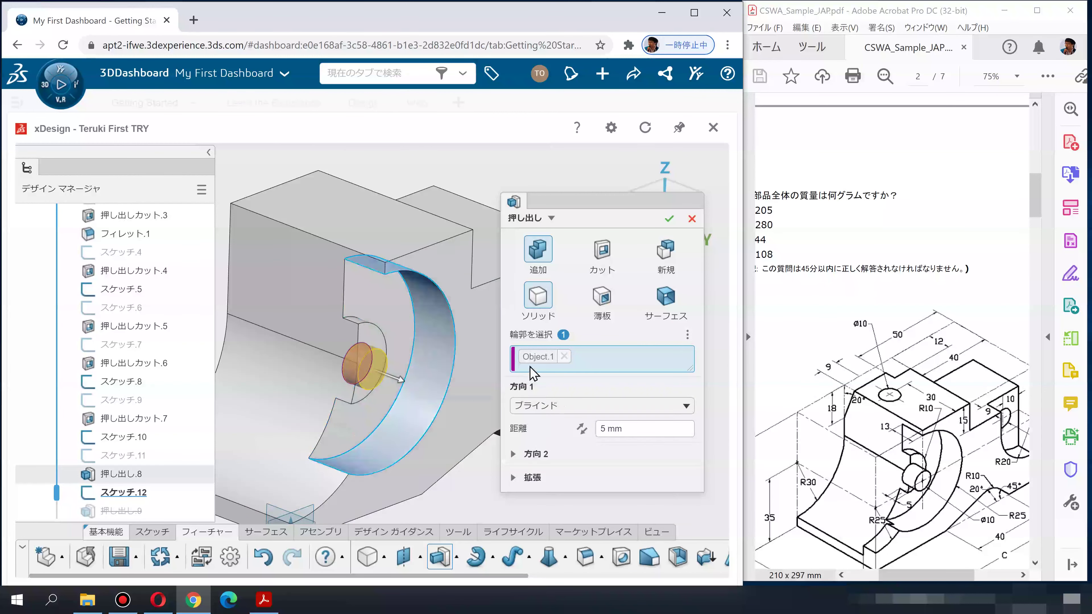
left_click(552, 406)
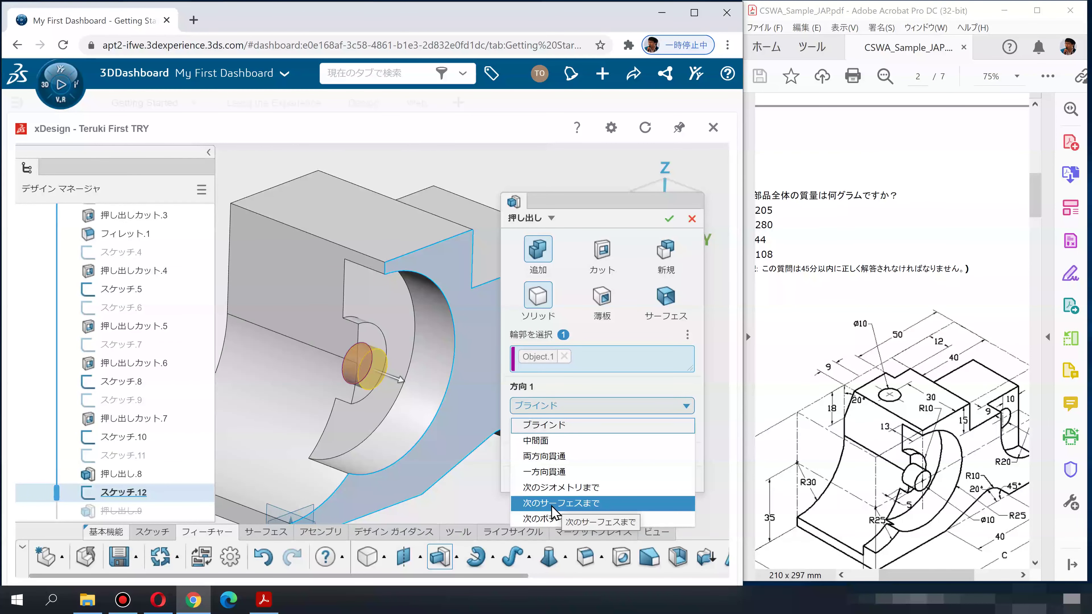
left_click(549, 488)
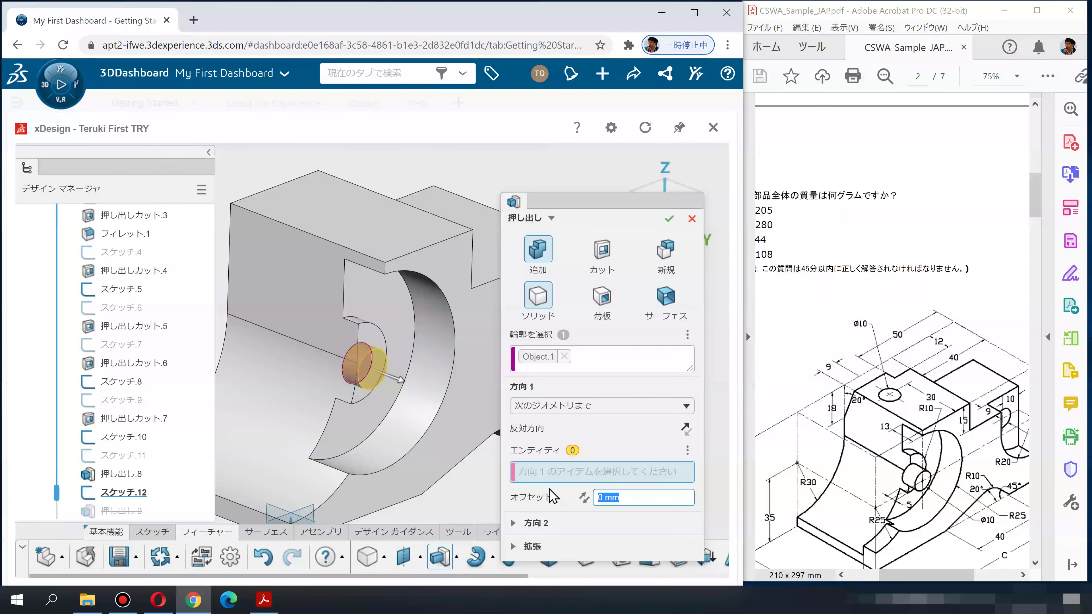
left_click(463, 428)
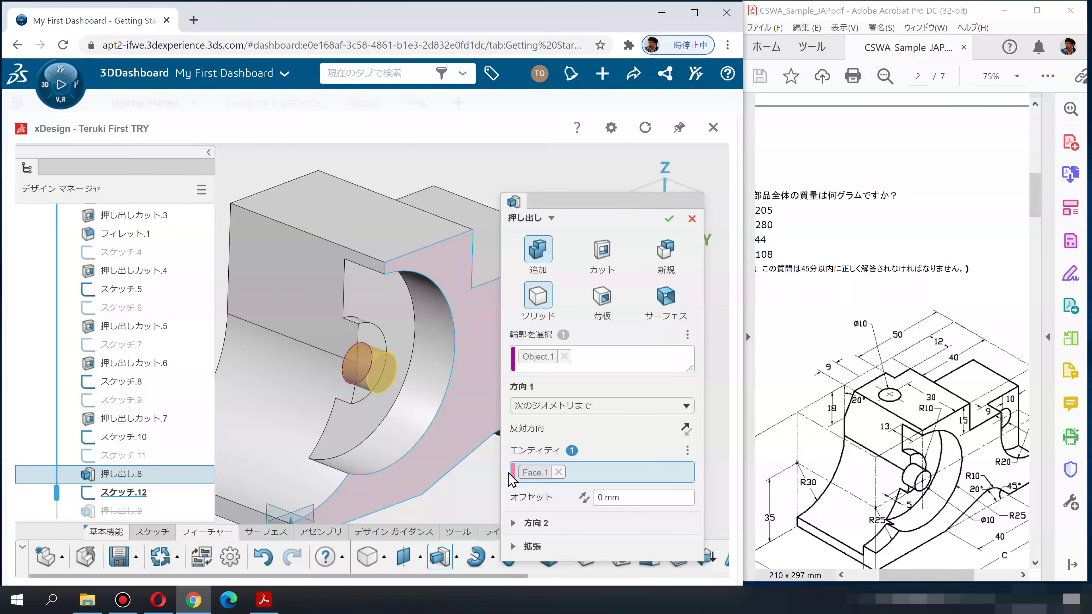
left_click(670, 220)
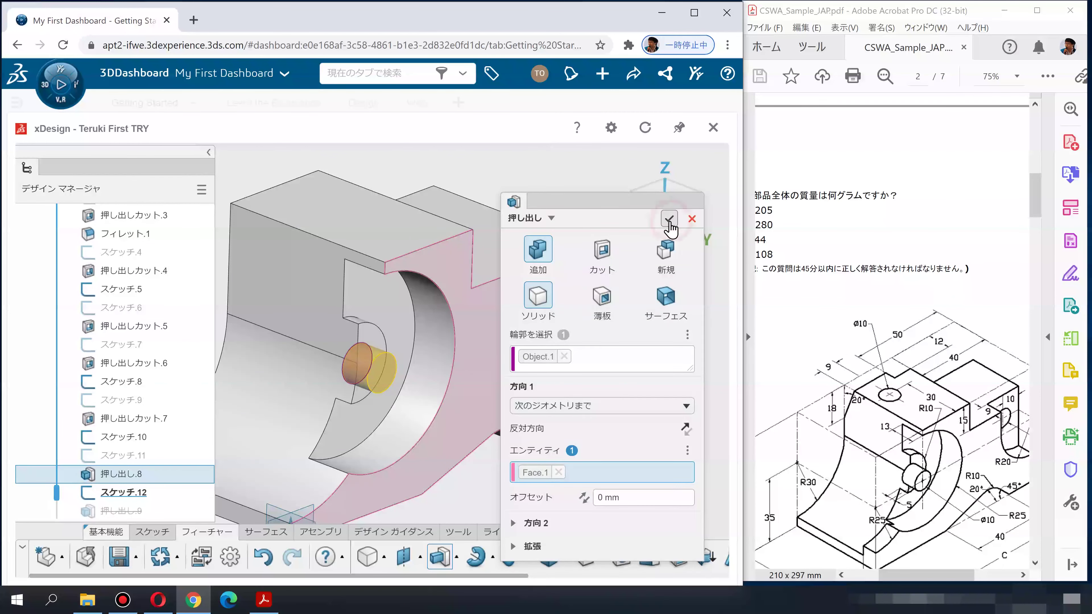
middle_click_drag(612, 476, 352, 396)
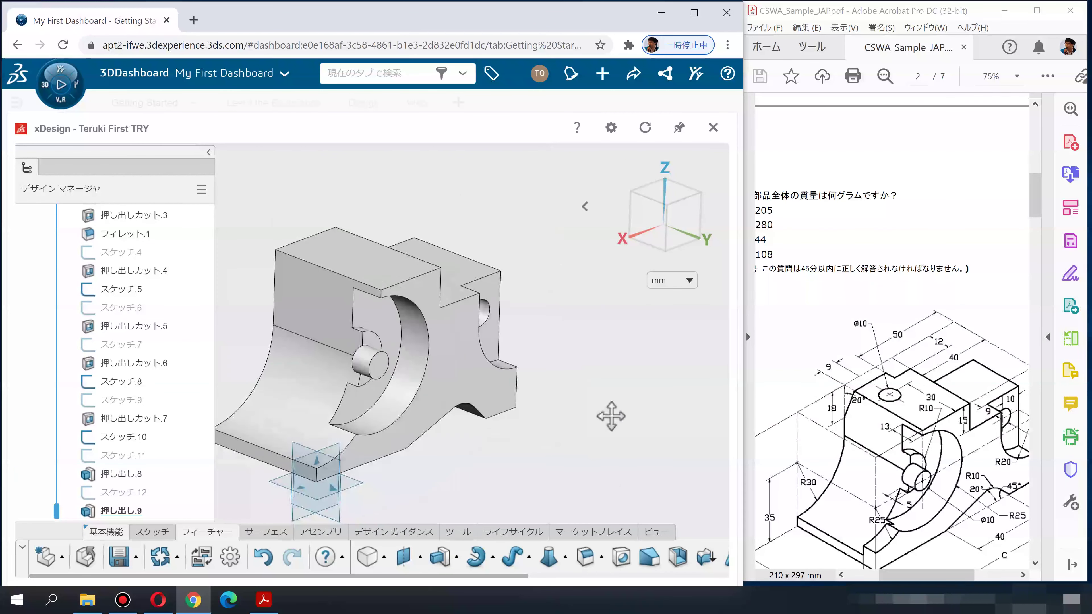
Step: Start a new sketch on the part's back face
scroll(352, 396, "up", 3)
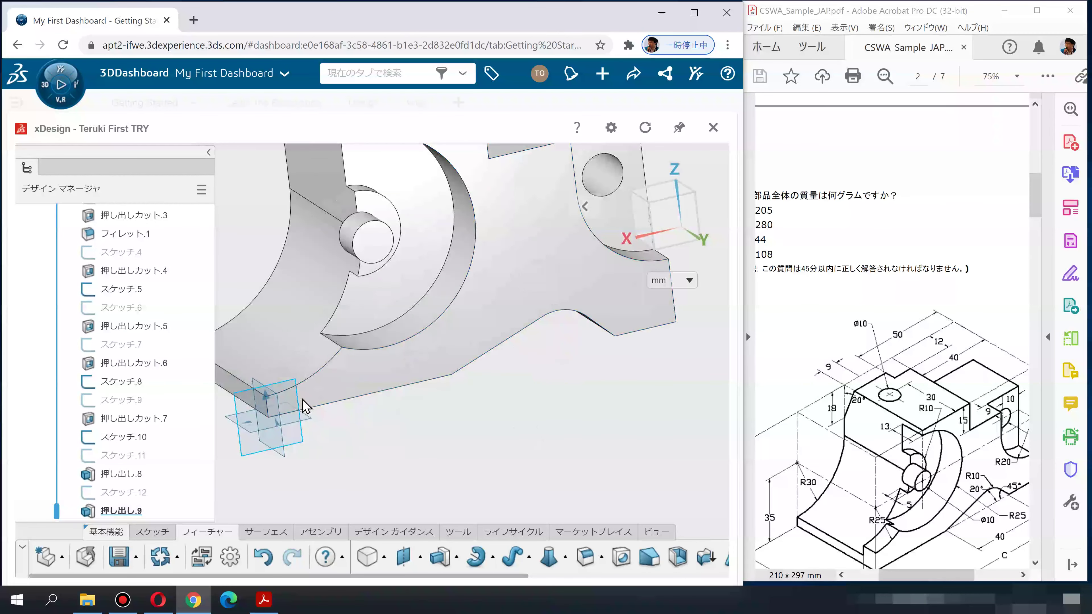
left_click(347, 395)
scroll(883, 509, "down", 3)
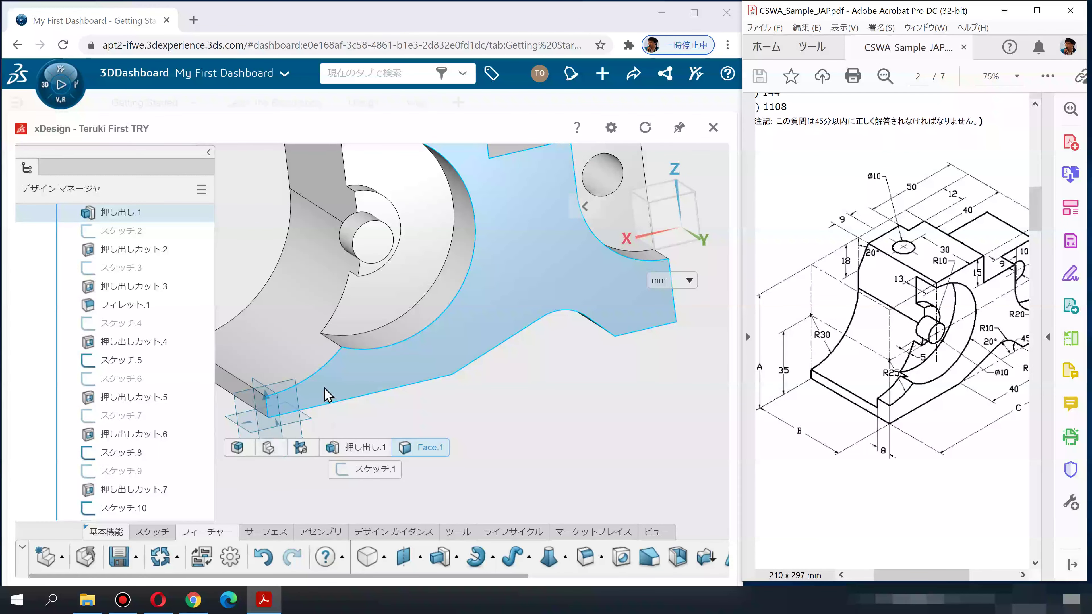
left_click(341, 387)
right_click(378, 416)
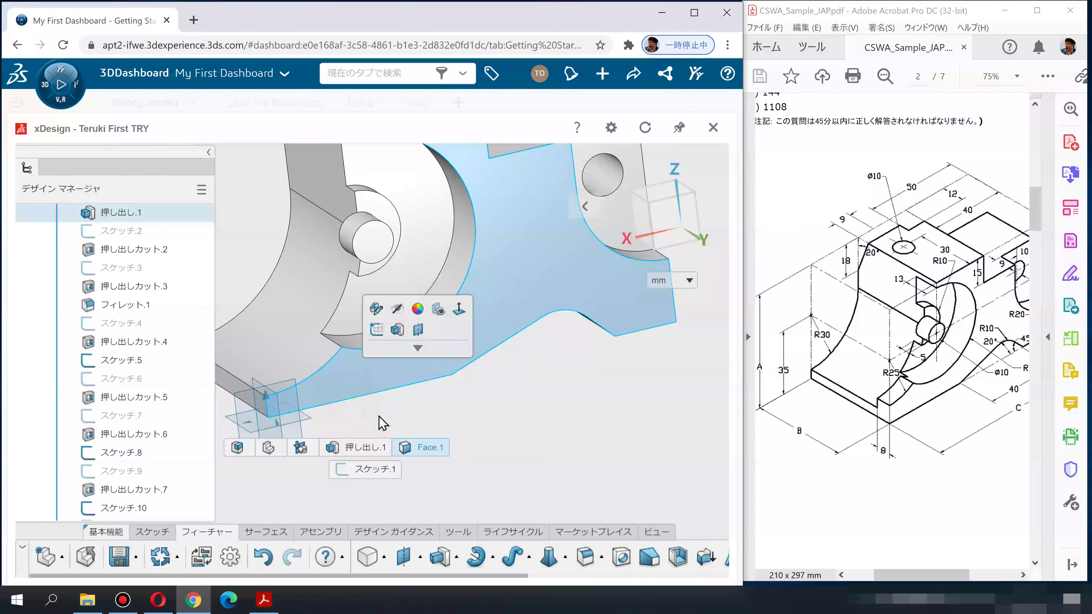
left_click(346, 383)
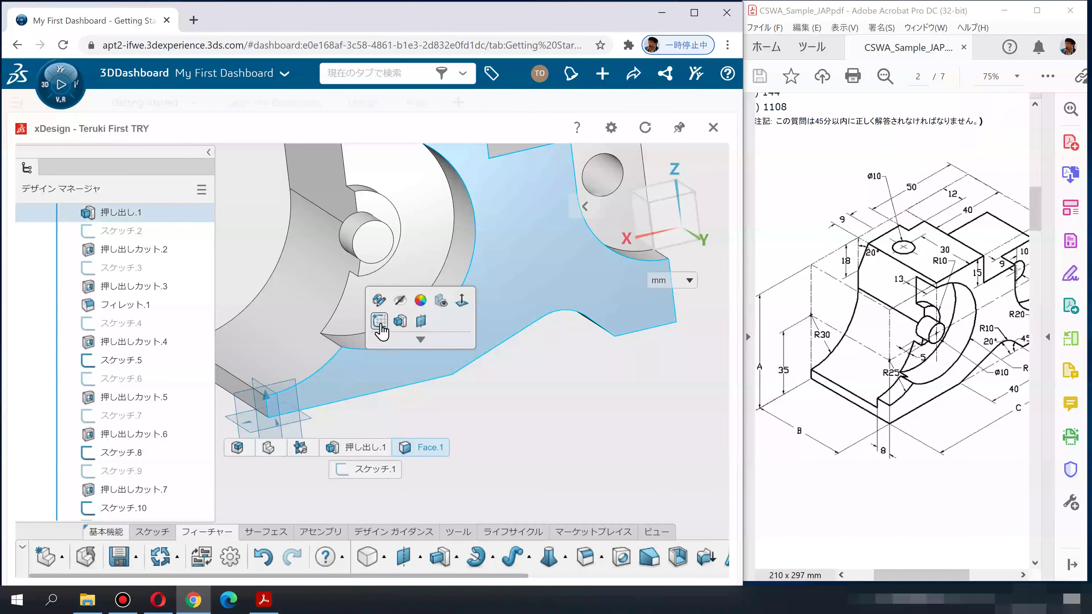
left_click(379, 321)
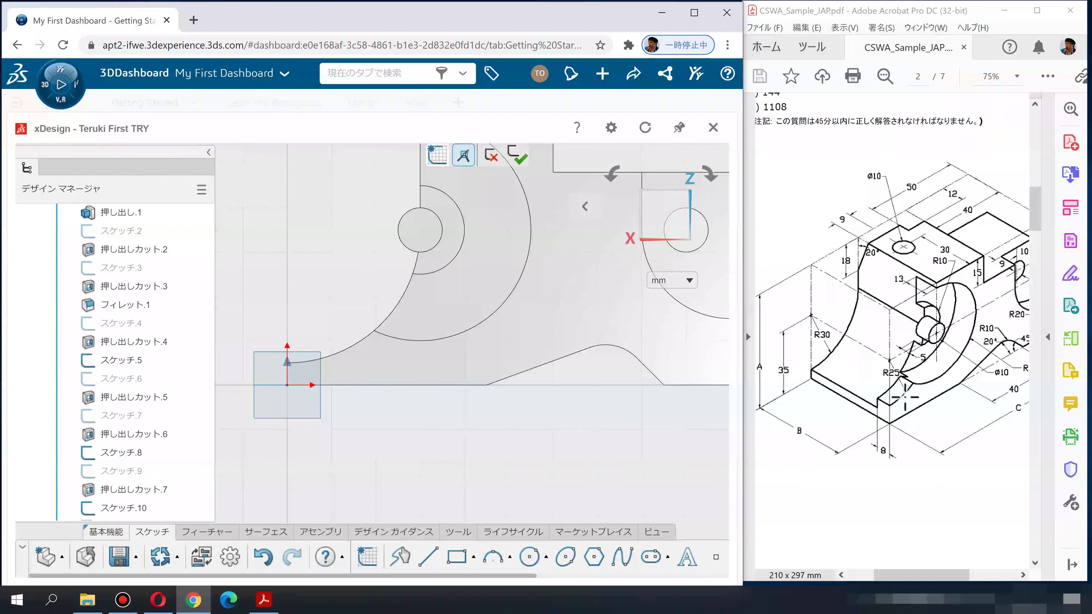
Step: Draw a large circle and make it concentric with the curved arc edge
middle_click_drag(609, 444, 674, 477)
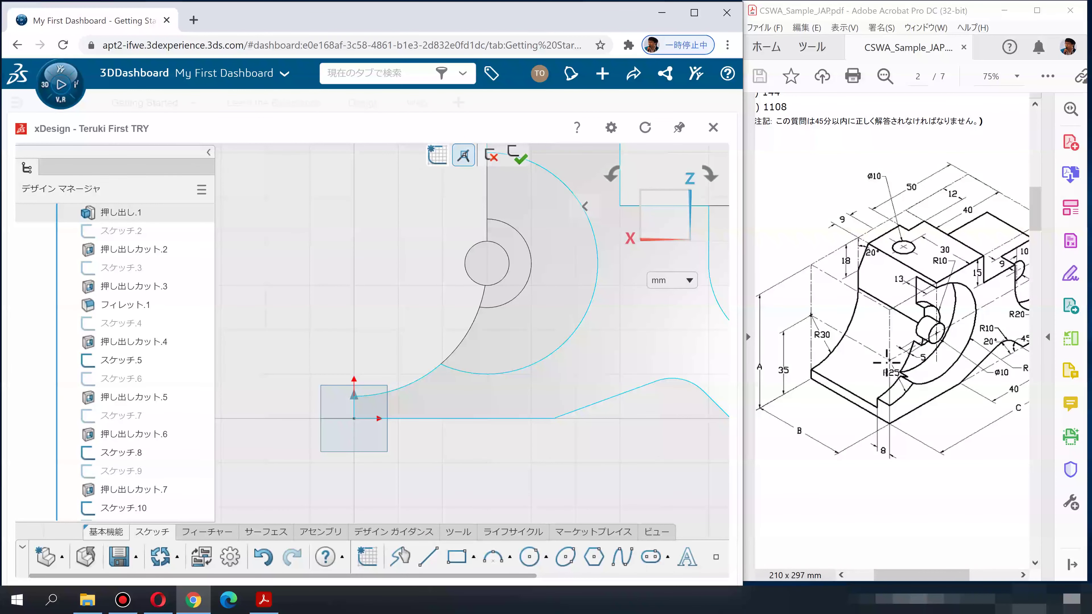
key("c")
left_click(354, 276)
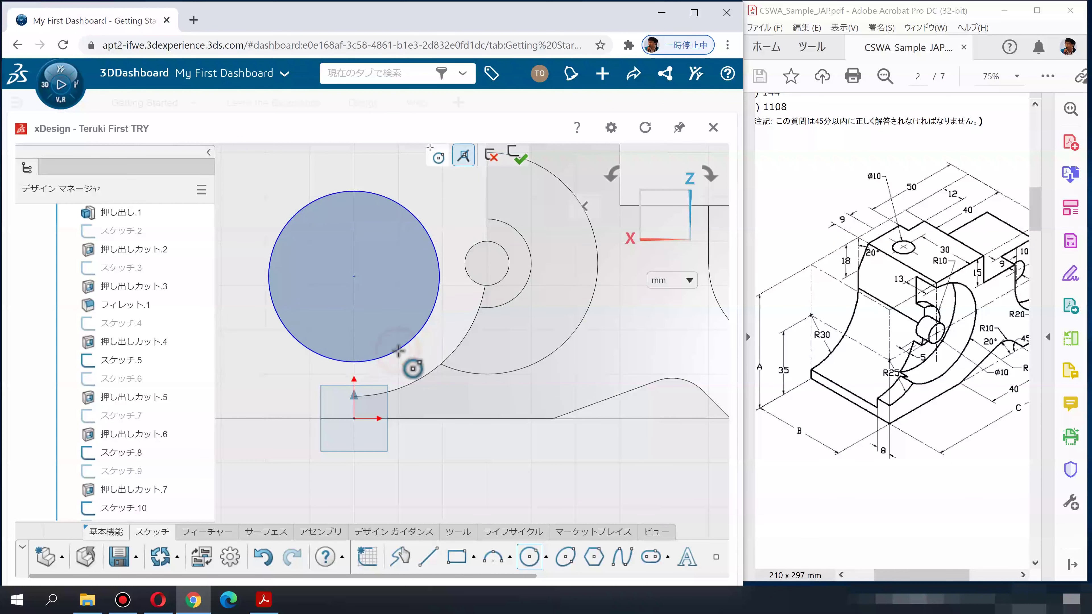
left_click(396, 351)
key("Escape")
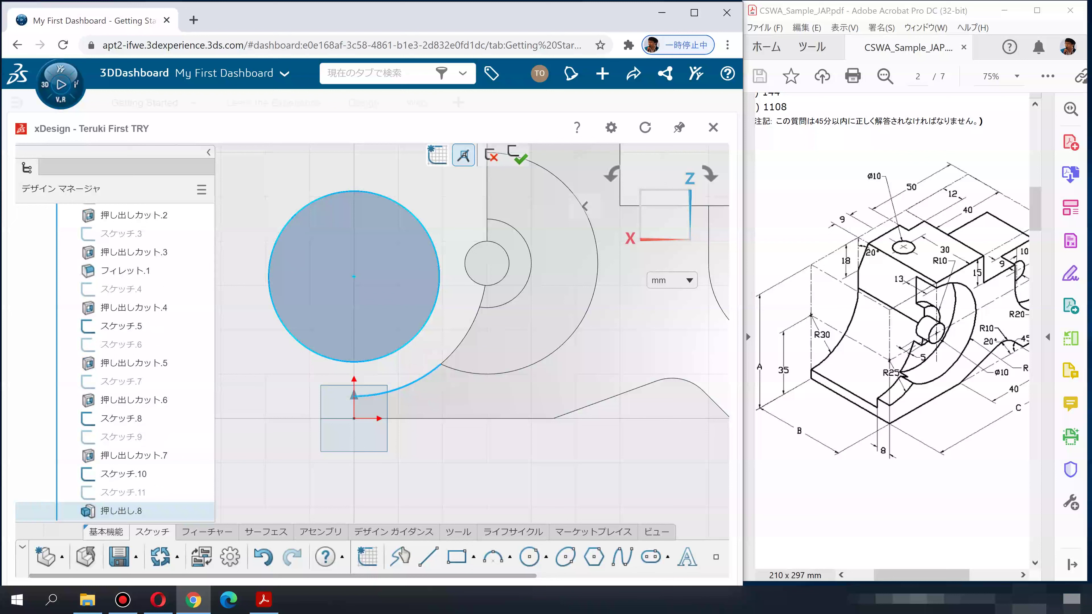
left_click(426, 320)
left_click(486, 273)
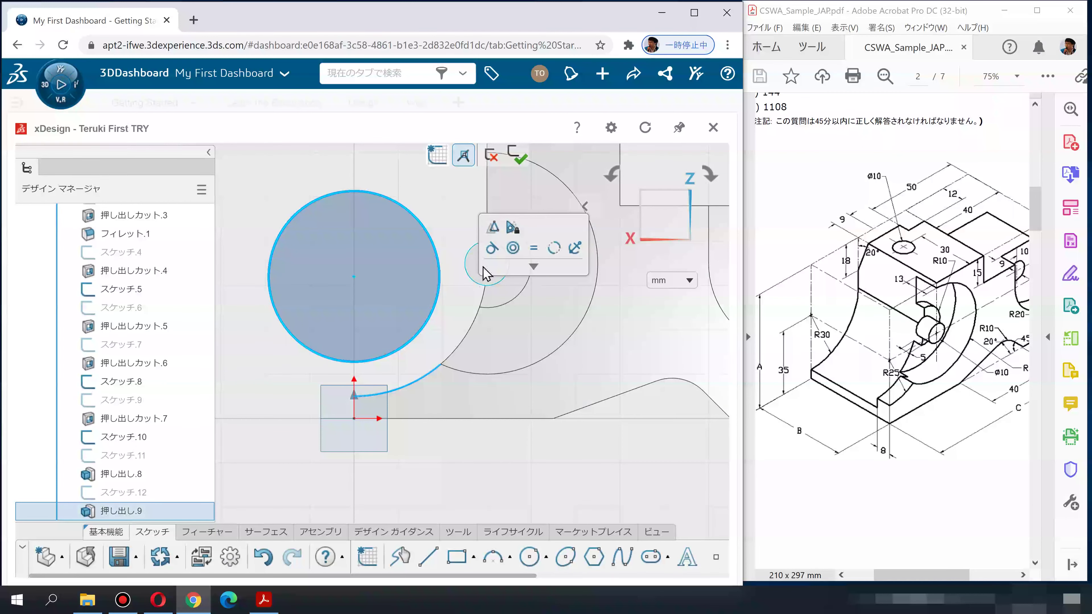
left_click(518, 252)
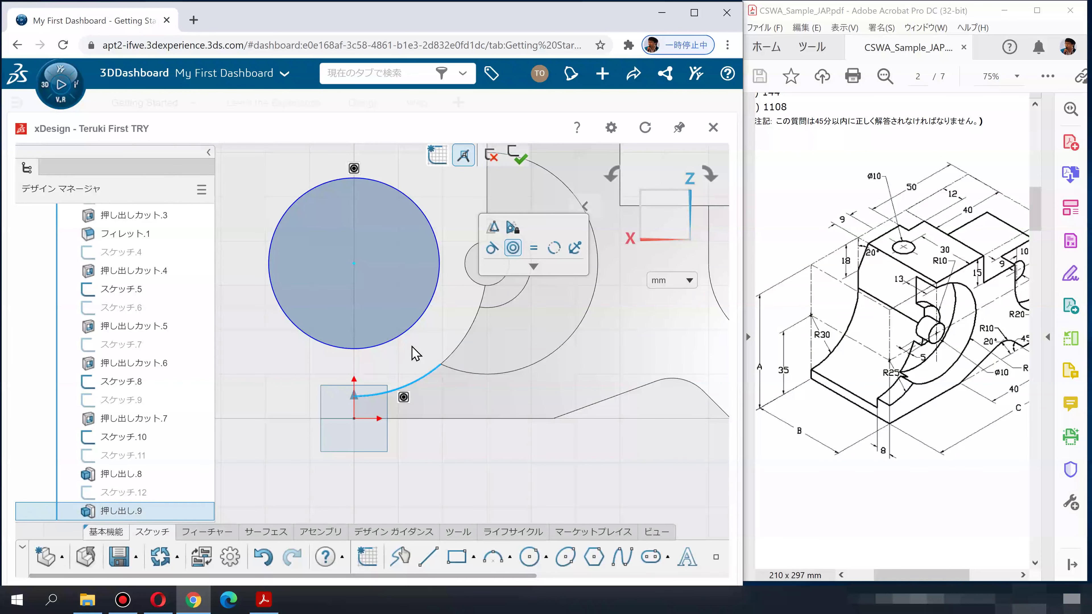
Step: Scroll up in the exam drawing to check dimensions
left_click(817, 284)
scroll(816, 284, "up", 3)
scroll(821, 286, "up", 5)
scroll(824, 291, "up", 2)
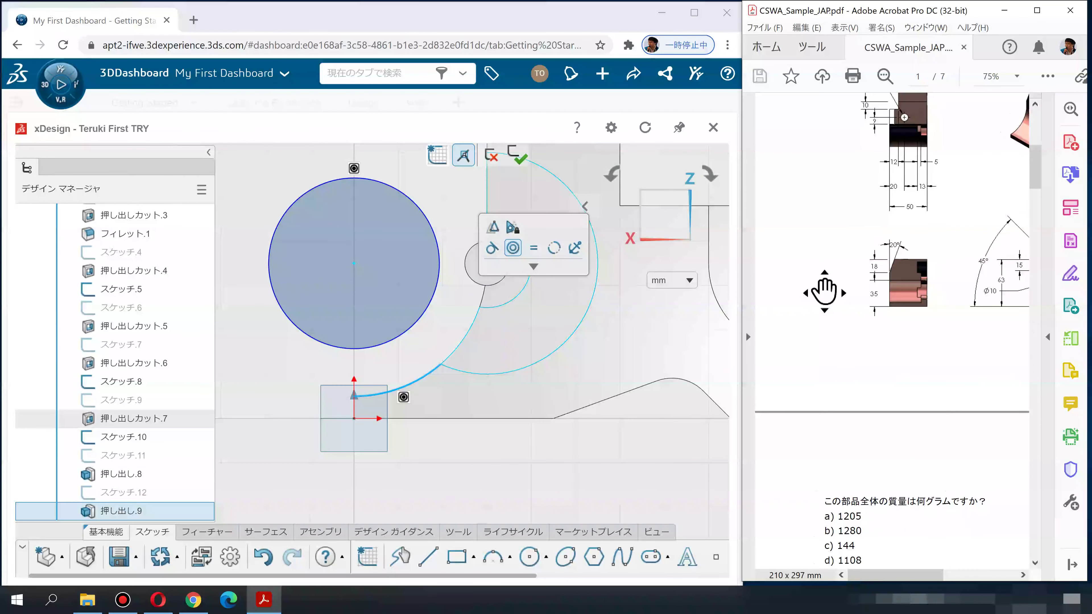
Step: Draw a vertical line from the arc's end point to the bottom of the circle
scroll(824, 292, "right", 3)
scroll(835, 293, "down", 1)
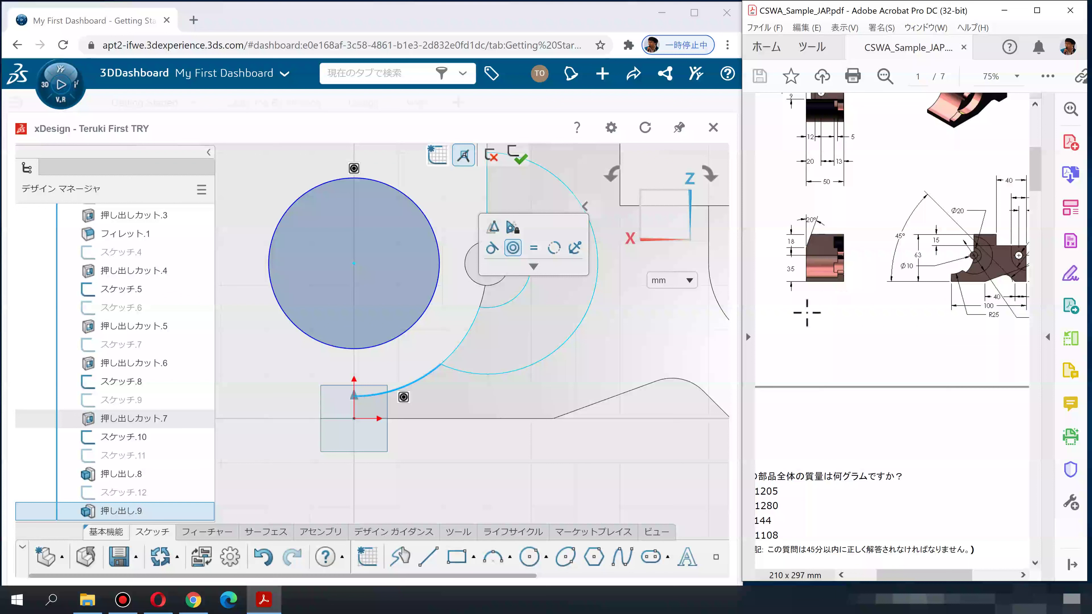
left_click(495, 416)
left_click(428, 557)
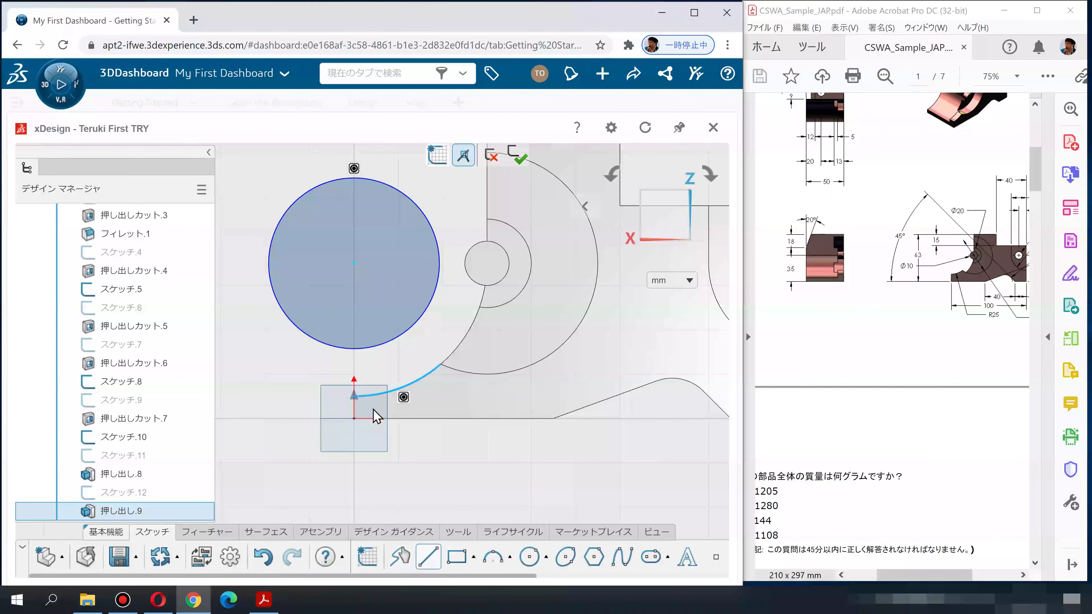
left_click(354, 396)
left_click(353, 347)
key("Escape")
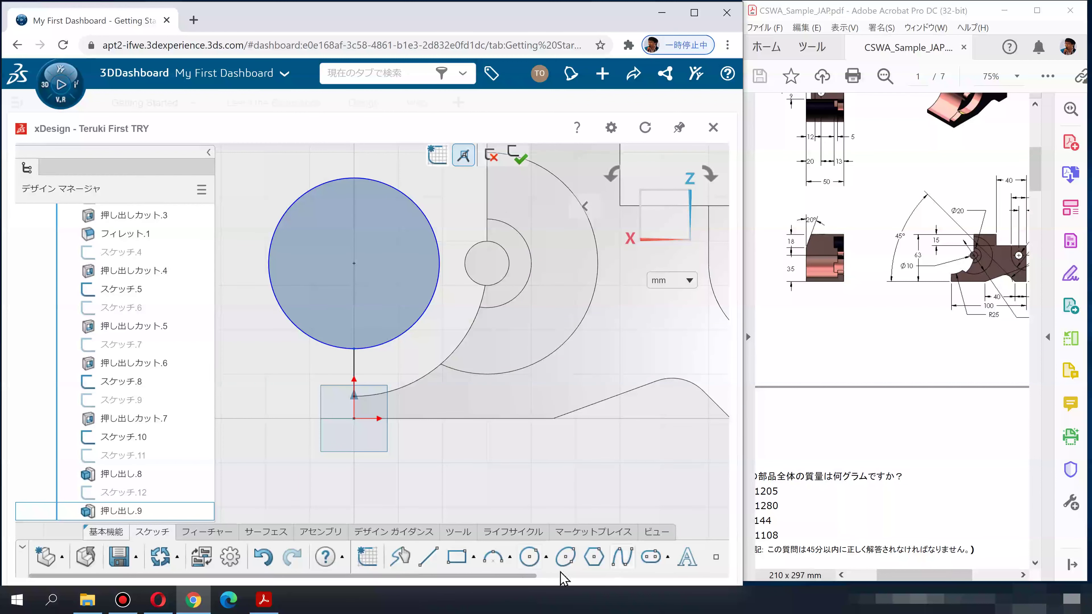
Step: Project the large curved model edge into the sketch with Convert Entities
left_click_drag(530, 576, 704, 576)
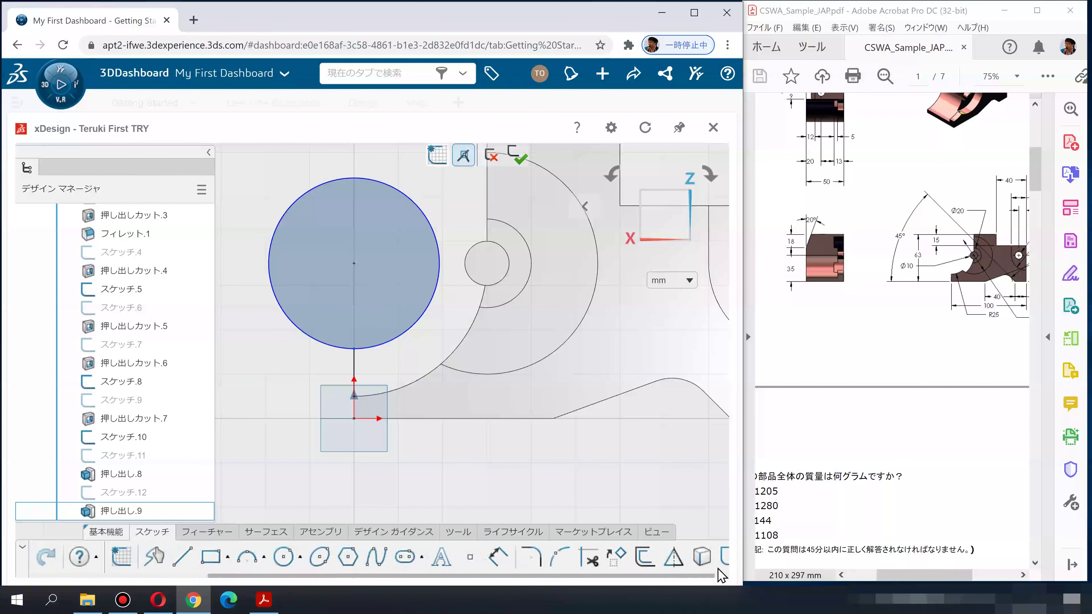
left_click(687, 564)
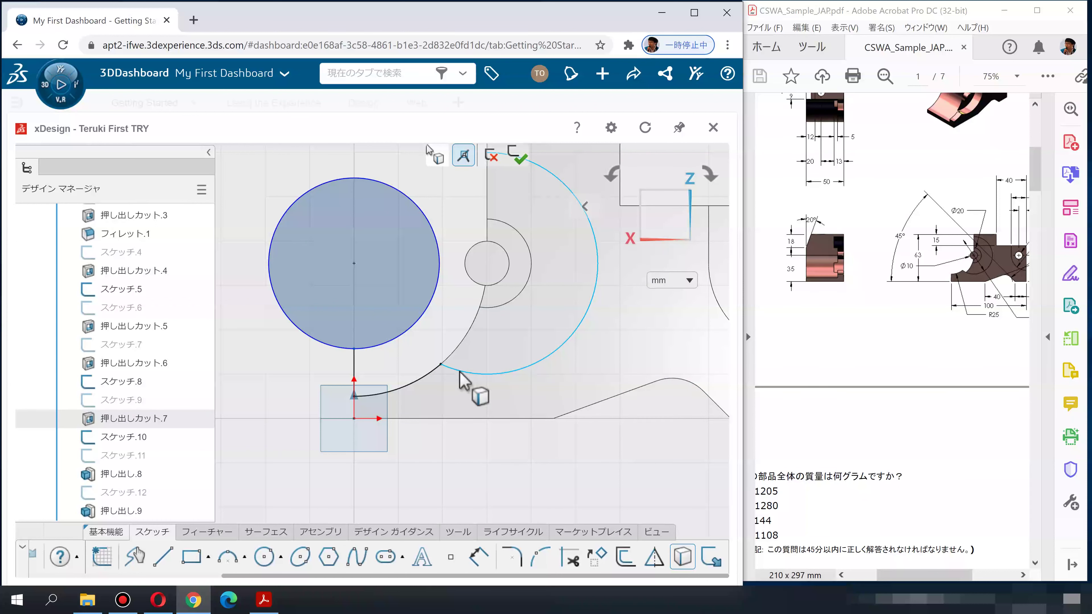
left_click(578, 486)
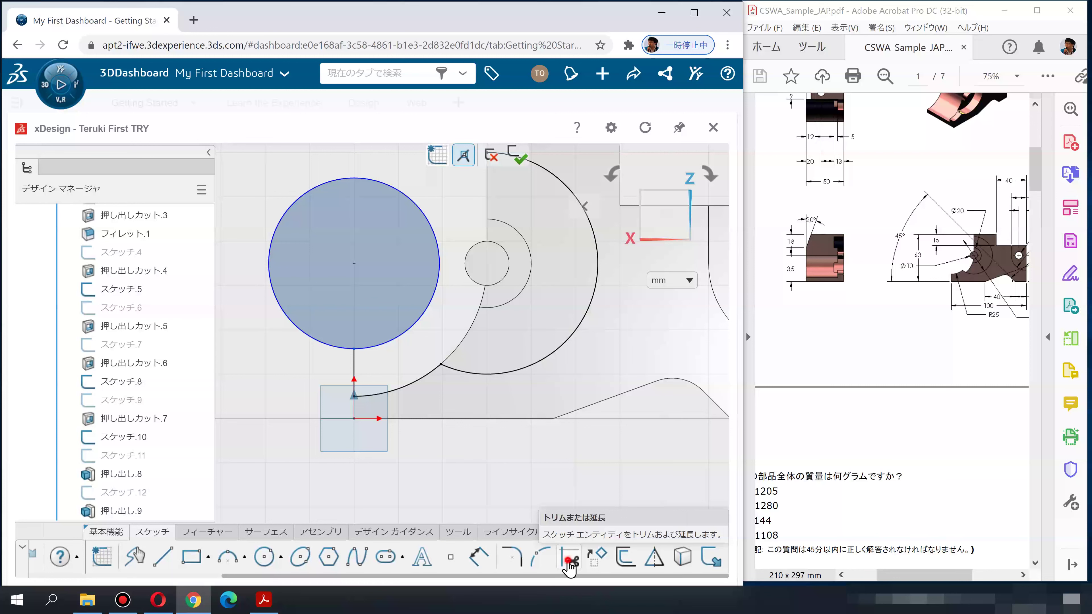
left_click(568, 567)
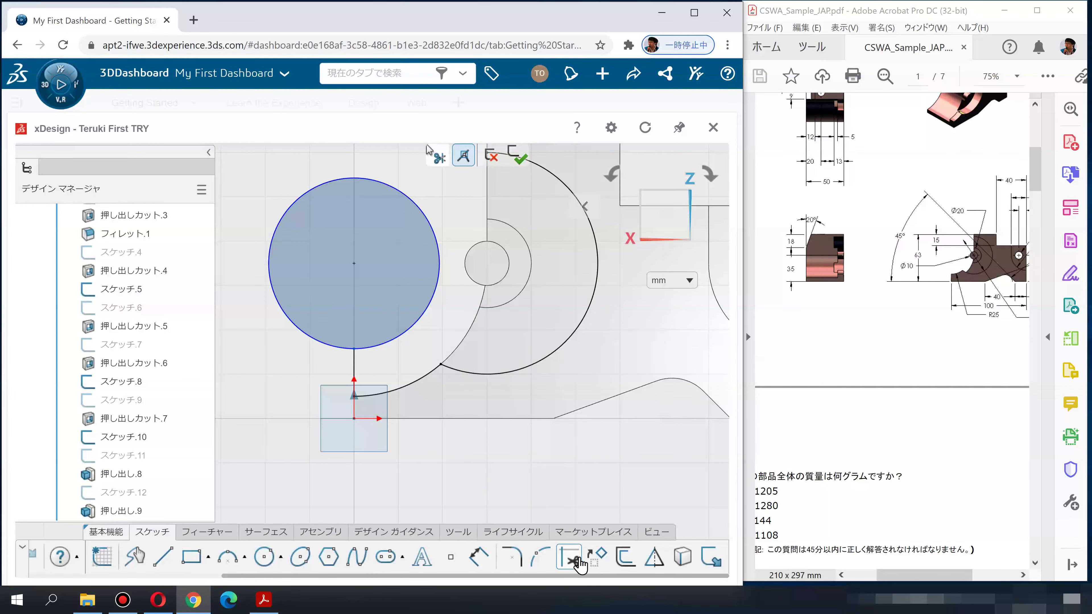
left_click(694, 12)
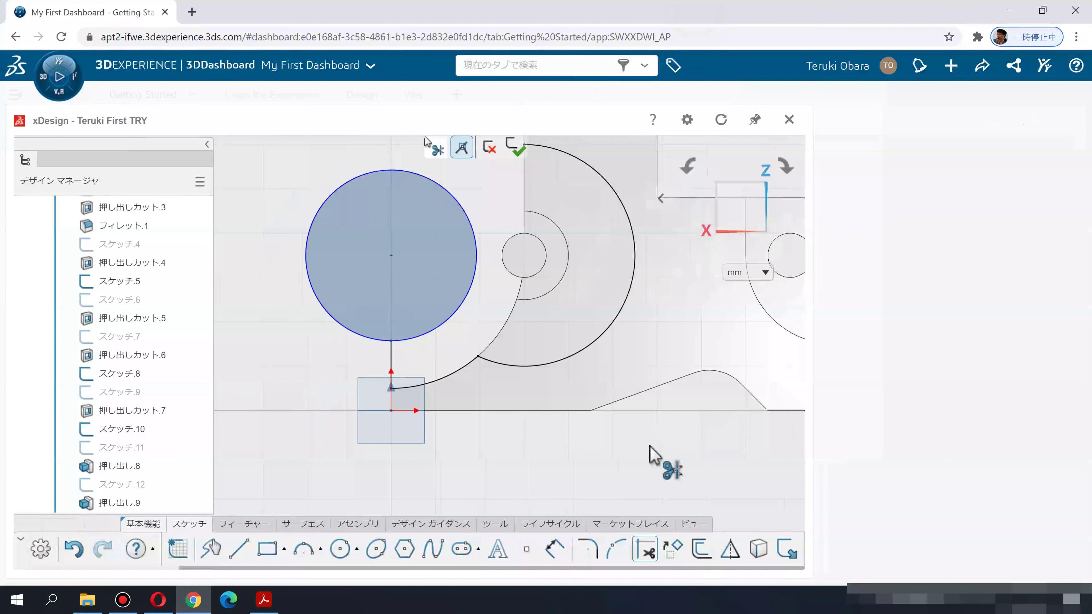
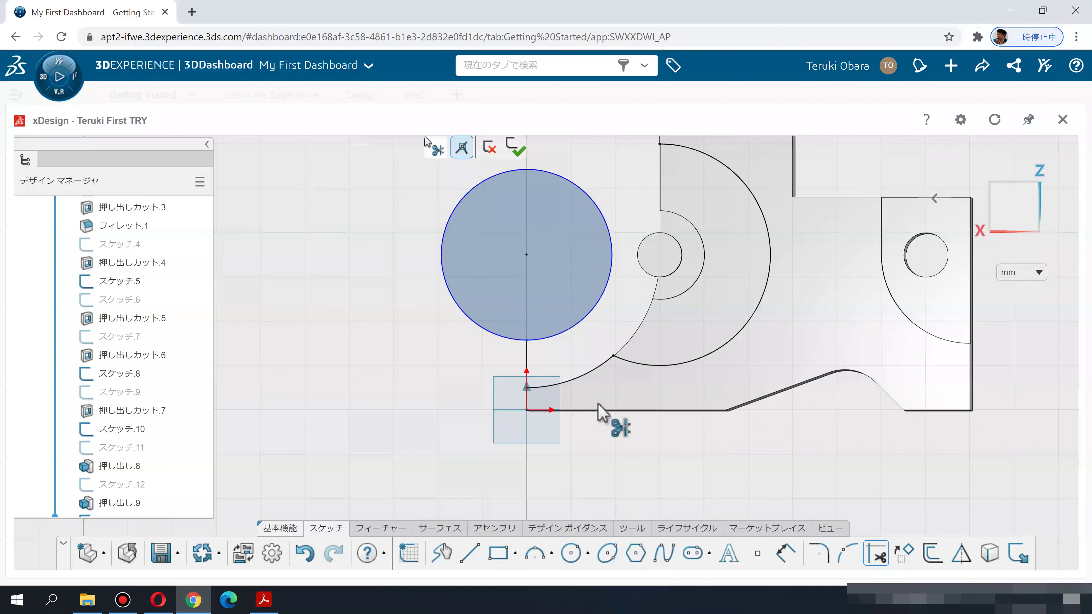
Step: Undo the last trim with Ctrl+Z so the large outer arc returns, then clear the selection
left_click(1018, 223)
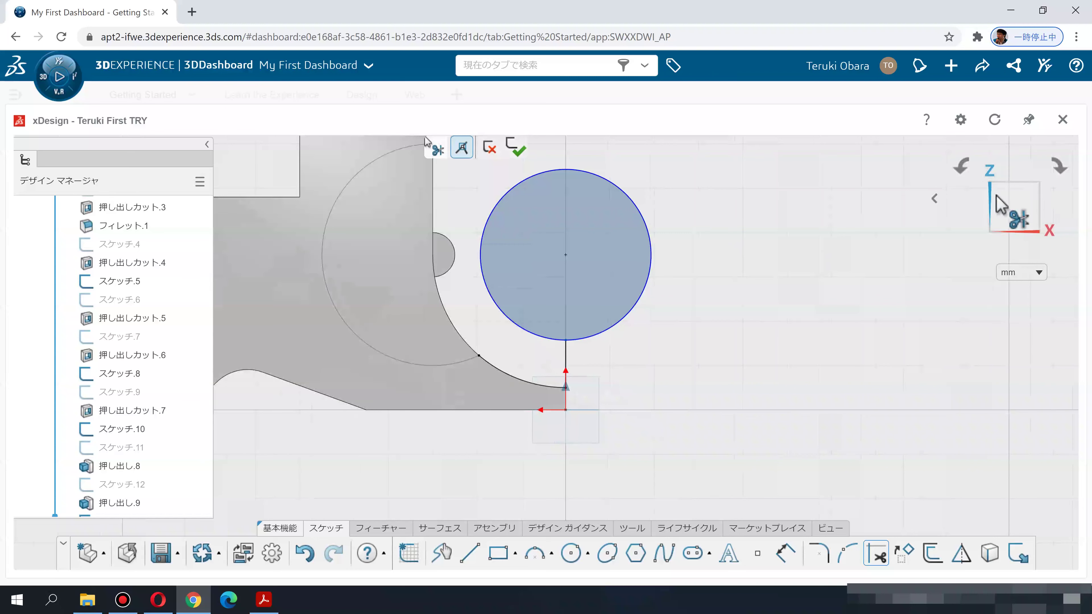
left_click(1014, 206)
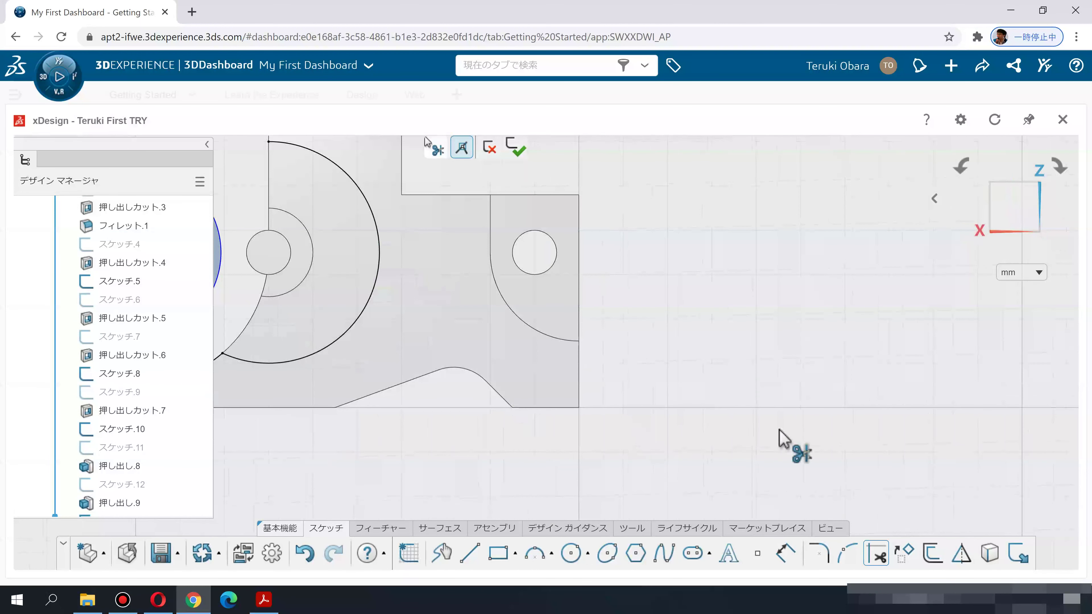
middle_click_drag(258, 365, 568, 370)
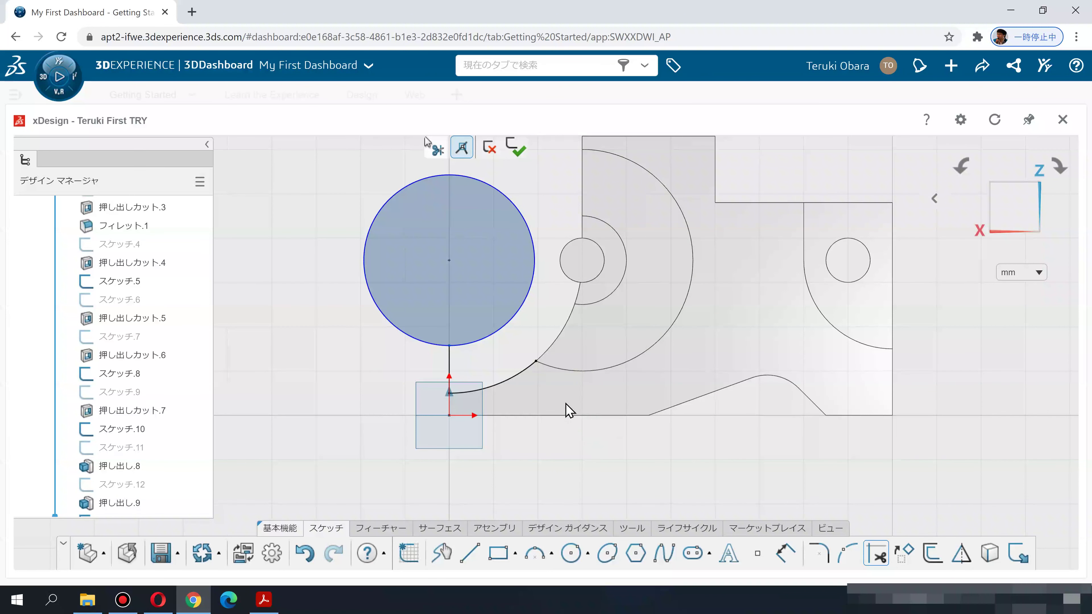
key("ctrl+z")
left_click(631, 481)
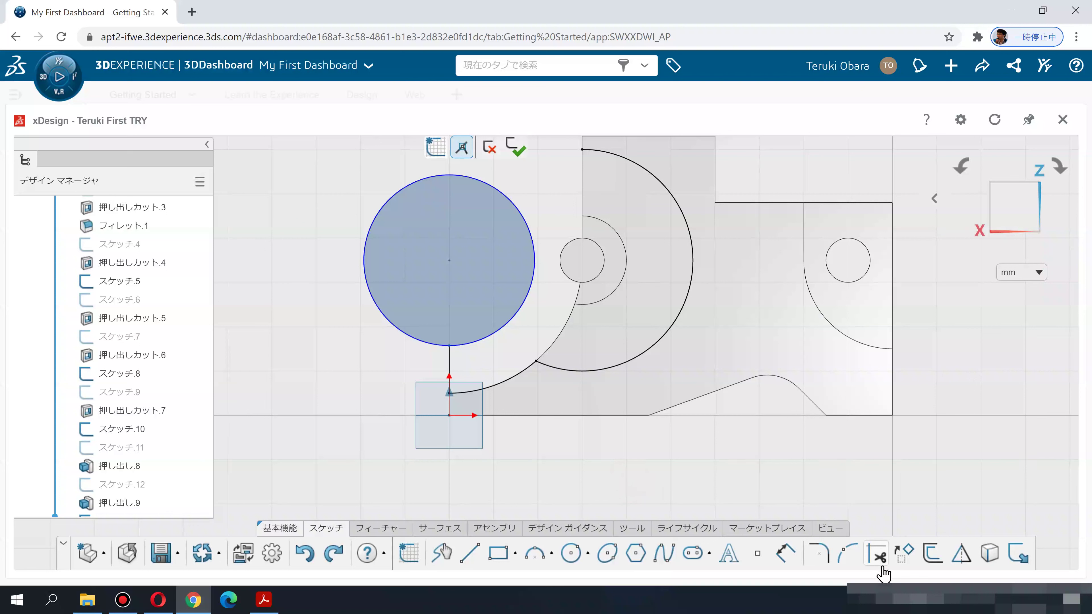
left_click(877, 555)
left_click(593, 371)
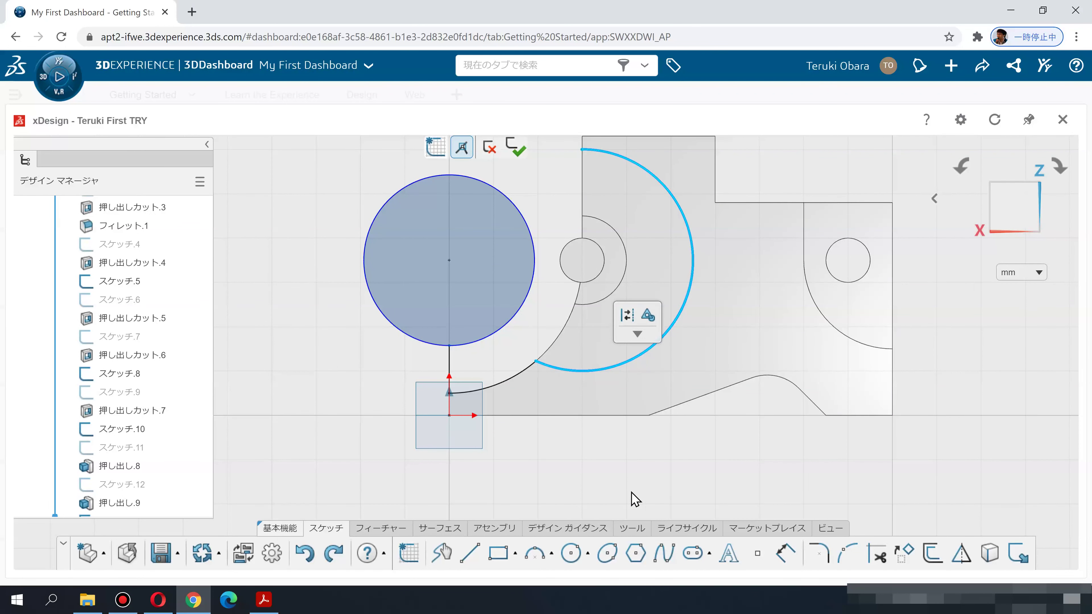
left_click(653, 478)
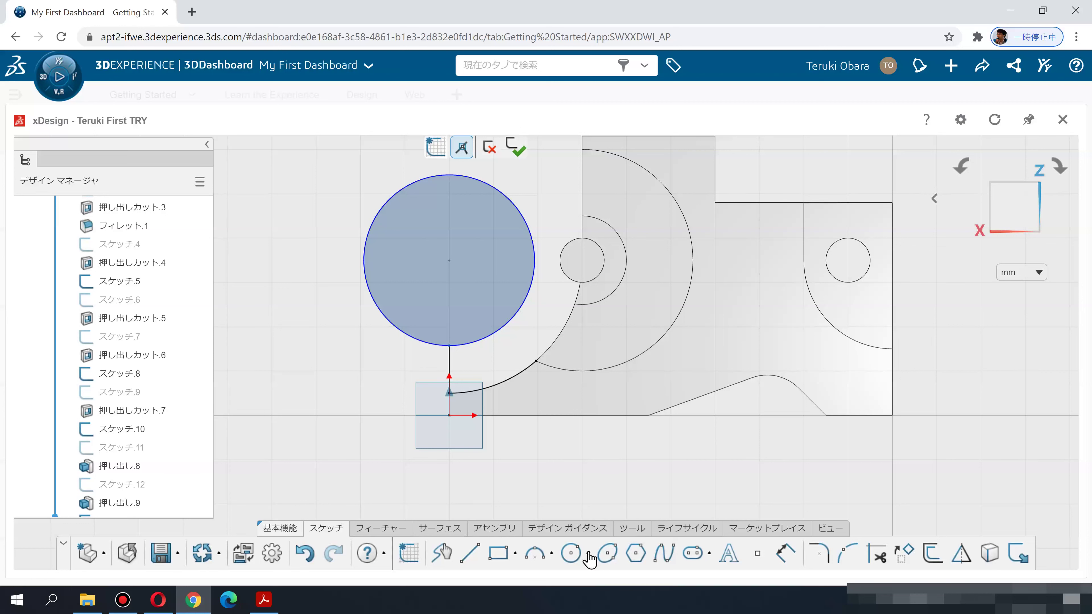
Step: Draw a new circle near the small hole
left_click(574, 555)
left_click(548, 230)
left_click(547, 285)
key("Escape")
Step: Try making the new circle coradial with the large outer arc, dismissing the over-defined warning
left_click(554, 287)
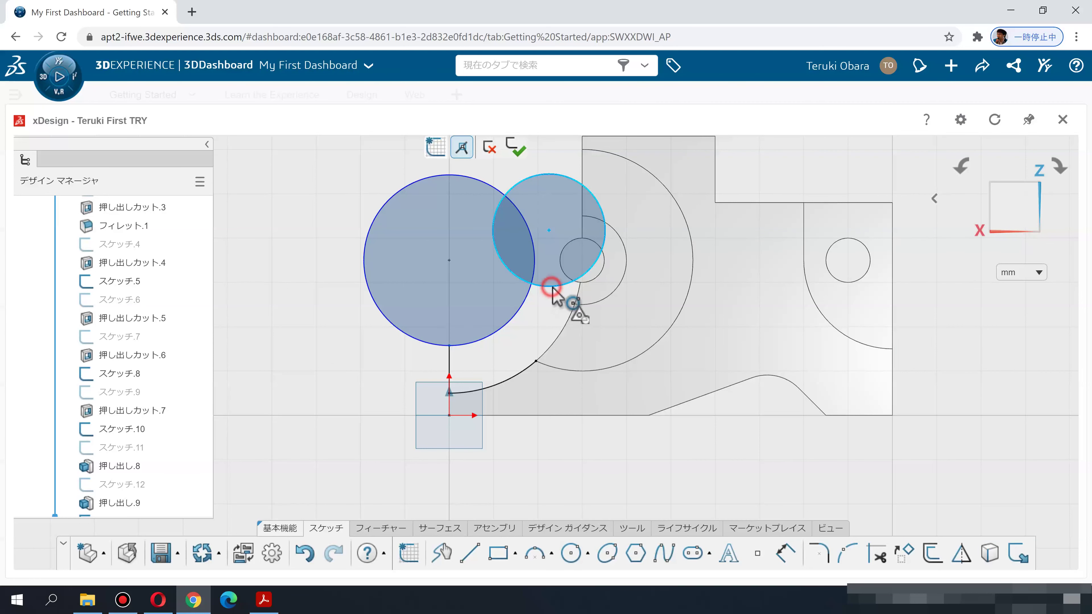
left_click(571, 372)
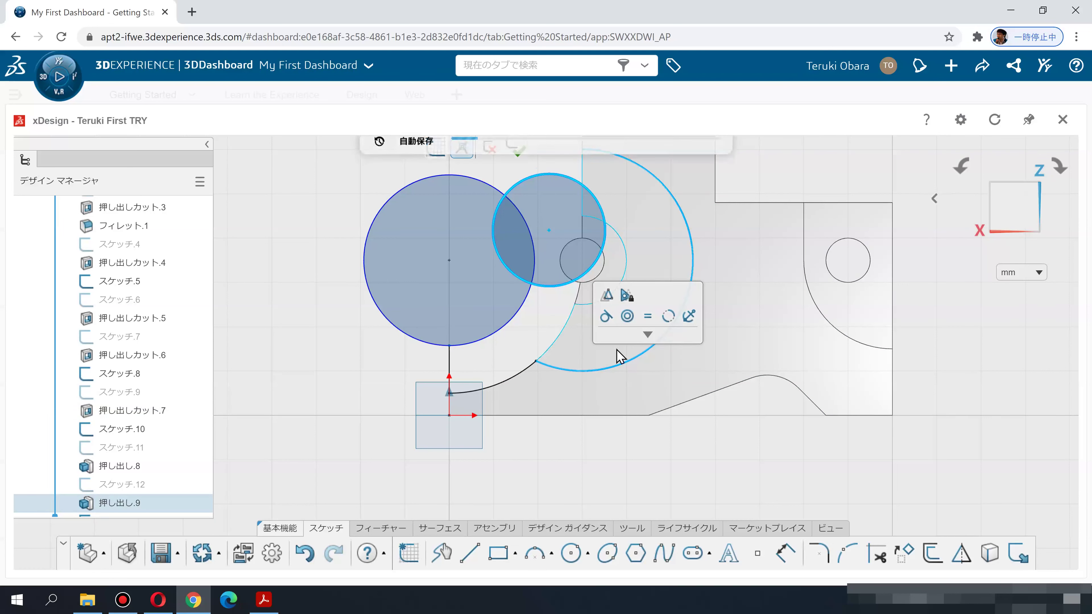
left_click(668, 319)
left_click(649, 484)
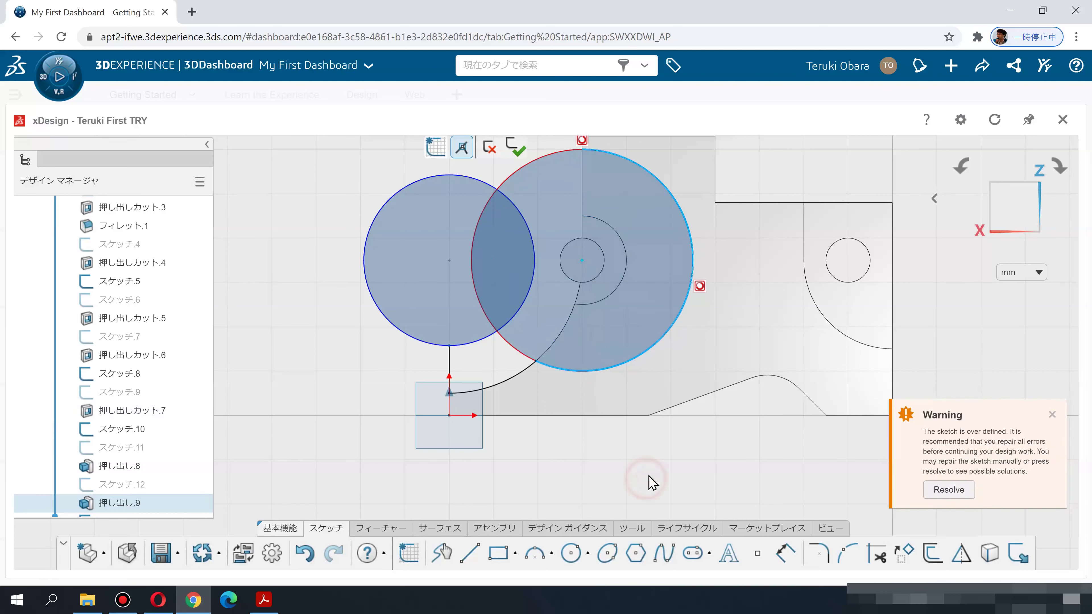
left_click(1051, 414)
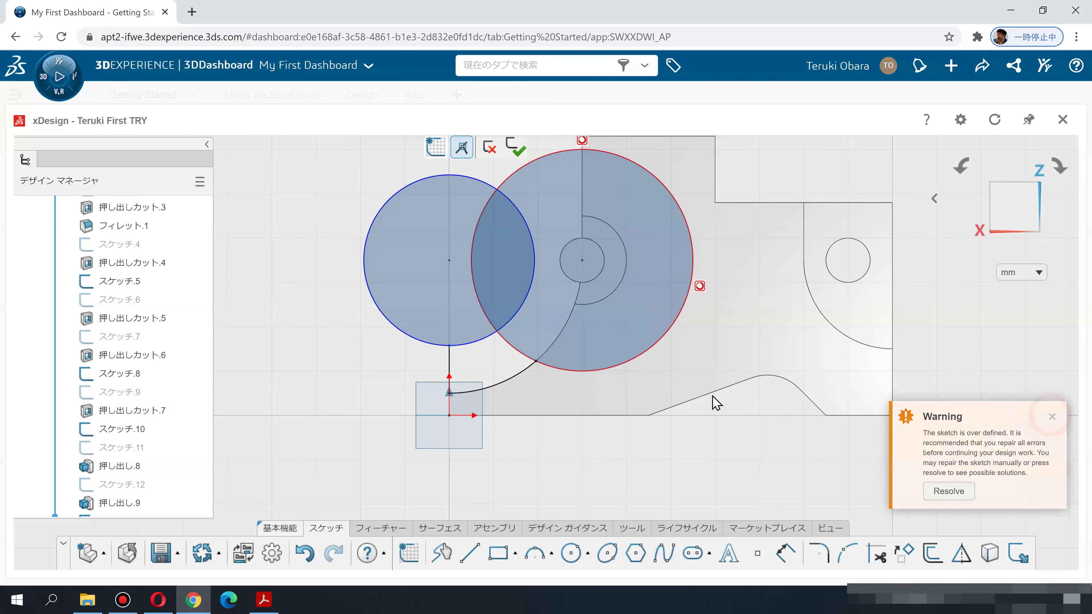
left_click(700, 286)
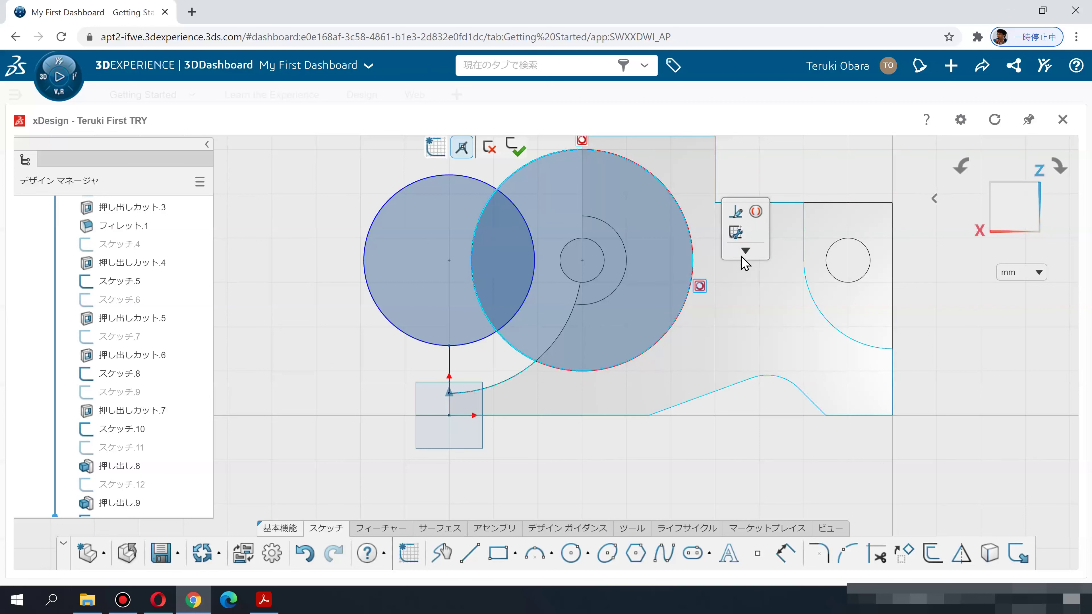
key("Escape")
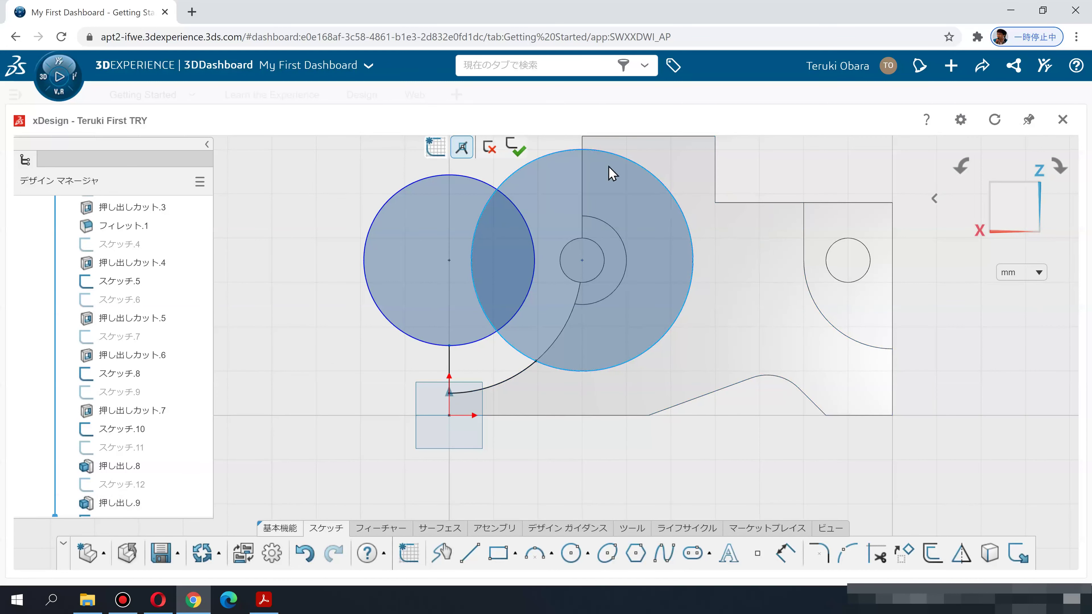
Step: Move the circle toward the origin, retry the coradial relation with the ⌀50 arc, then undo it
left_click_drag(582, 260, 501, 340)
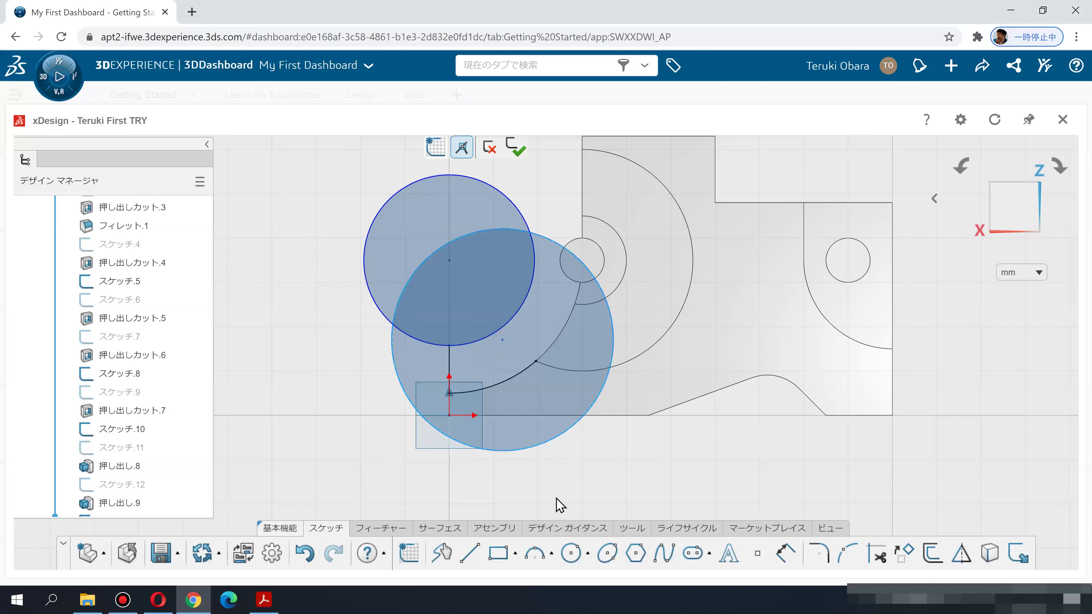
left_click(538, 446)
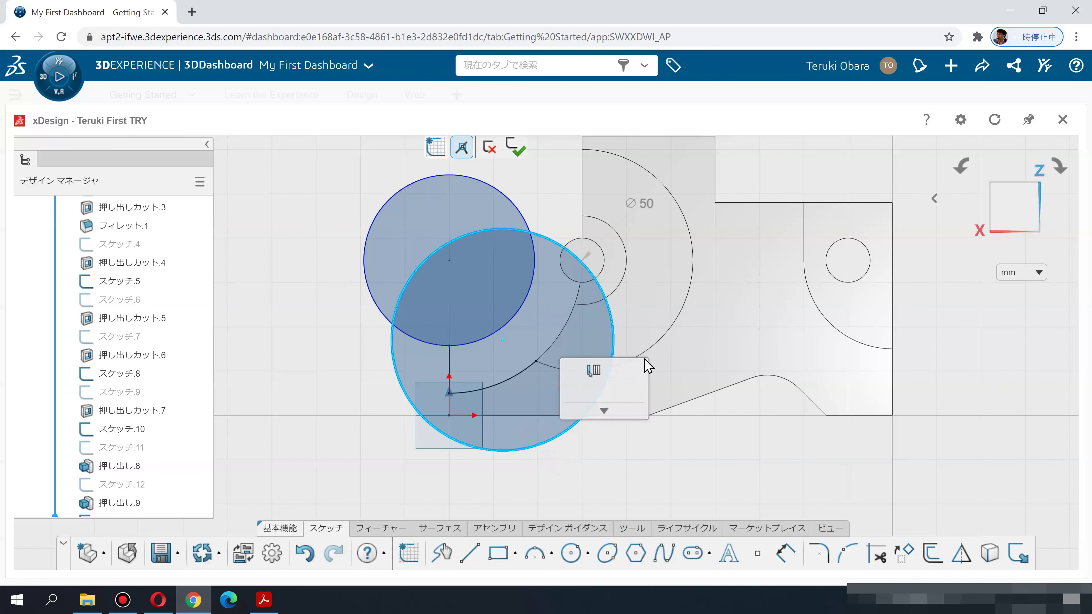
left_click(654, 347)
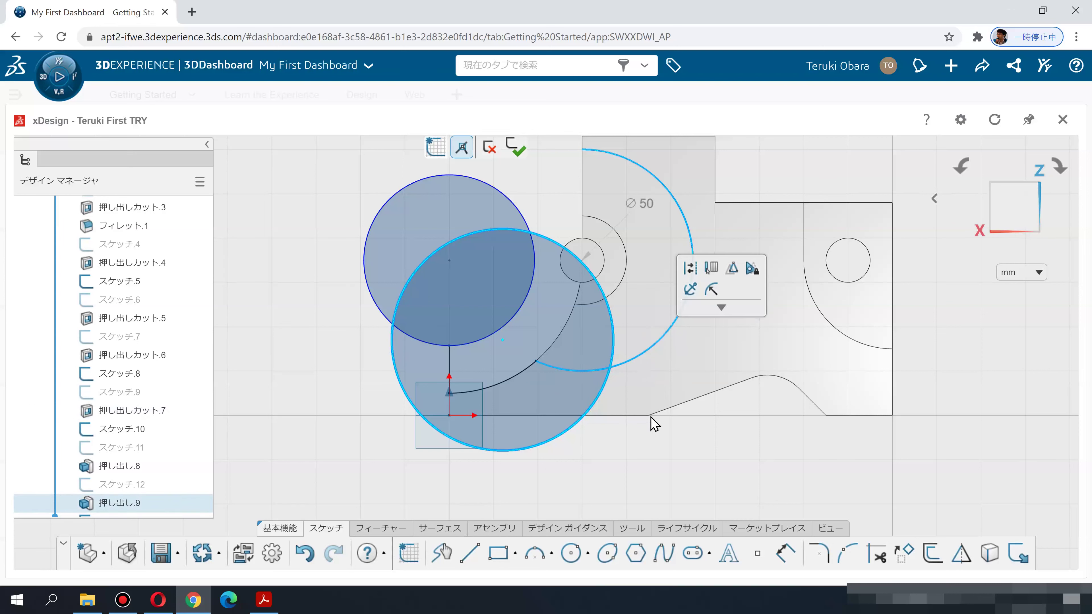
left_click(759, 392)
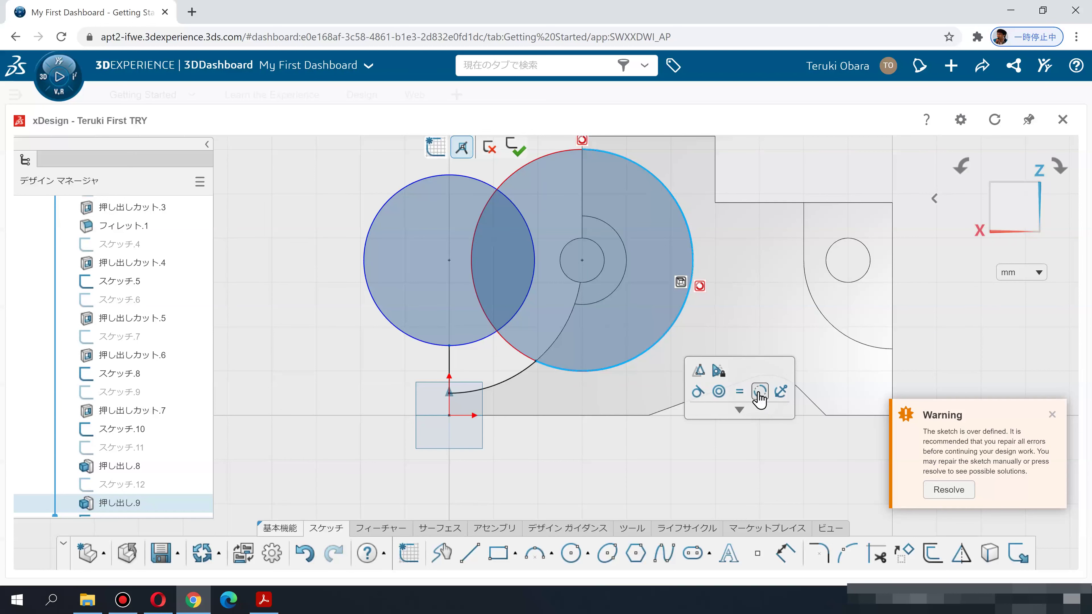
left_click(1053, 414)
key("ctrl+z")
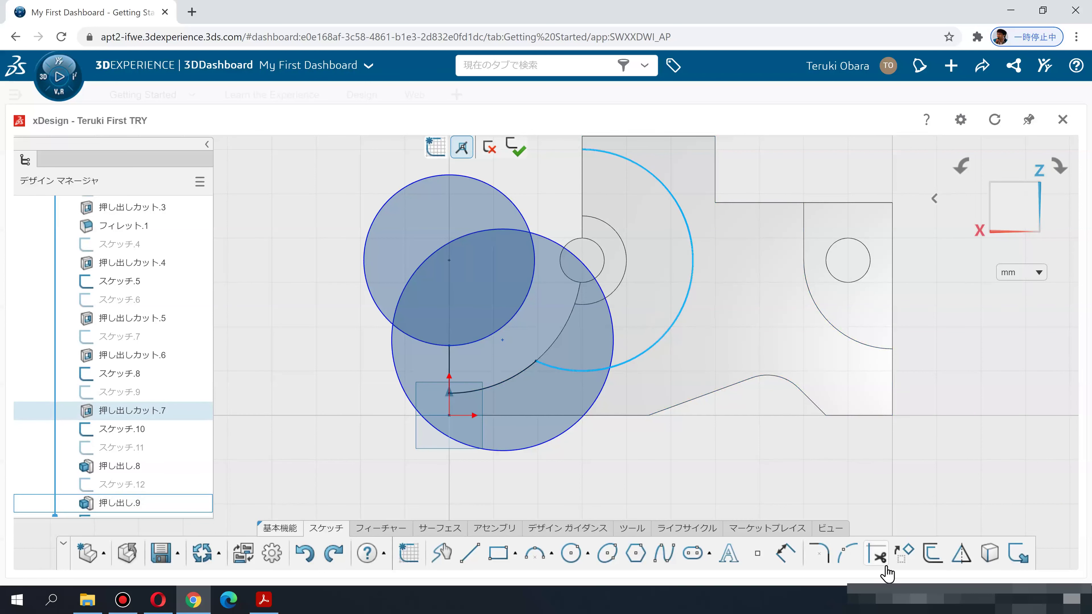
left_click(982, 561)
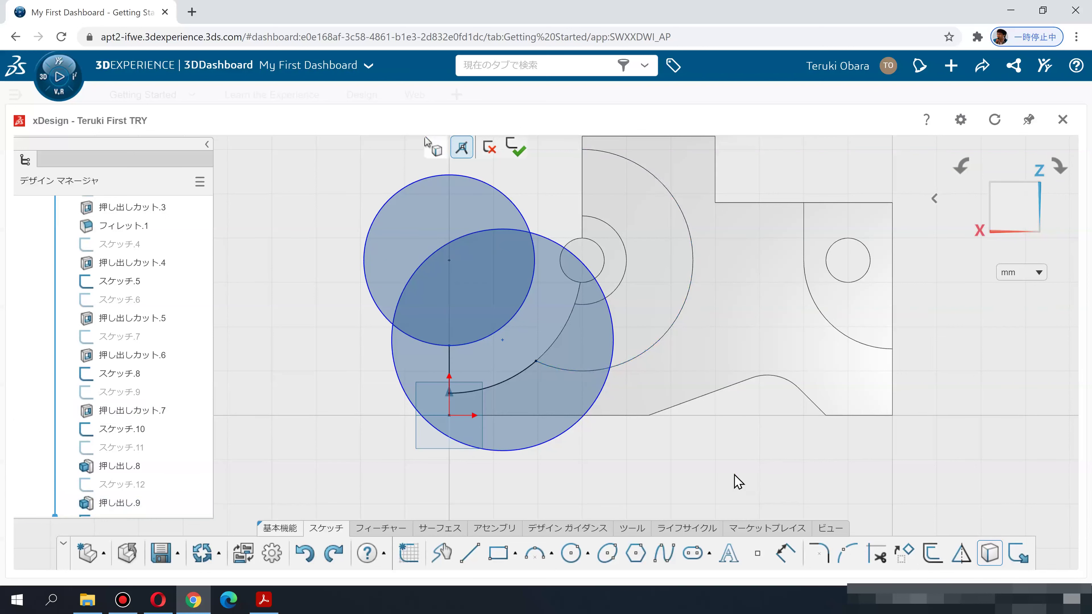
Step: Reselect the circle and ⌀50 arc, undoing and redoing the over-defining relation
left_click(664, 337)
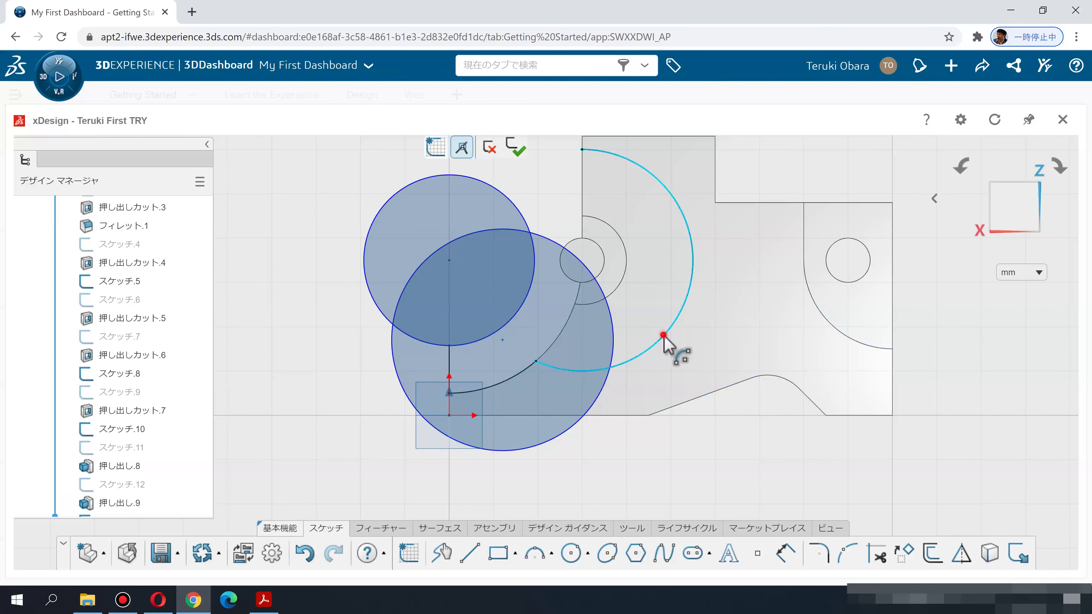
left_click(738, 493)
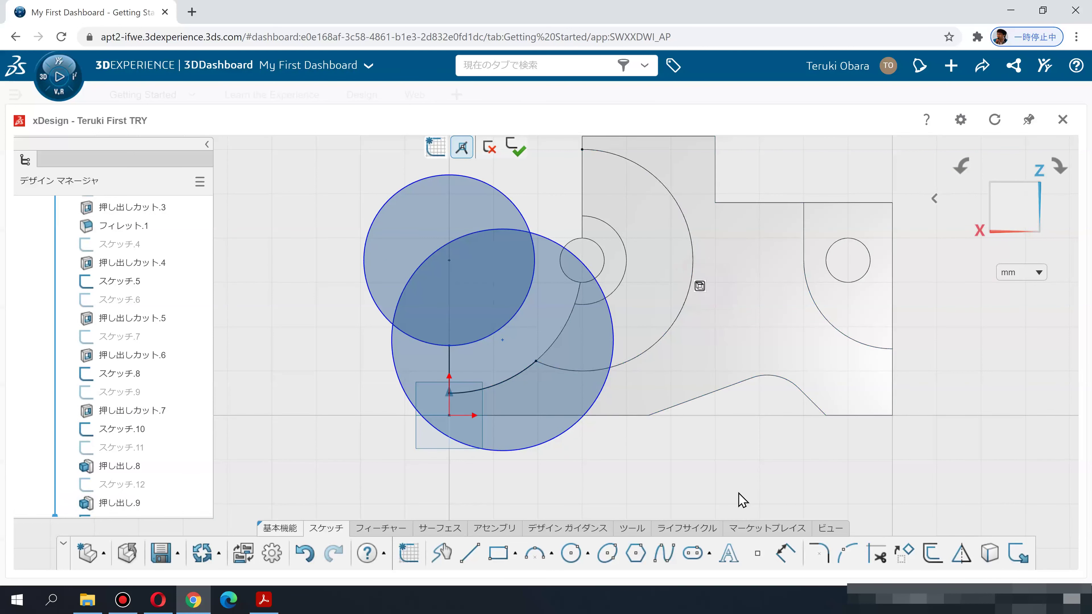
left_click(610, 319)
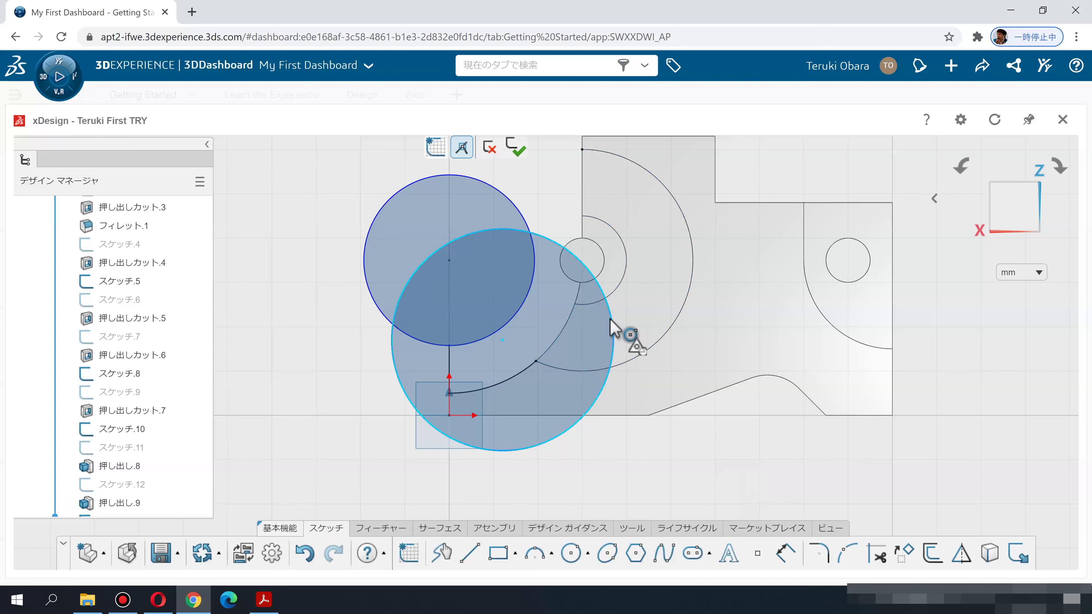
left_click(650, 352)
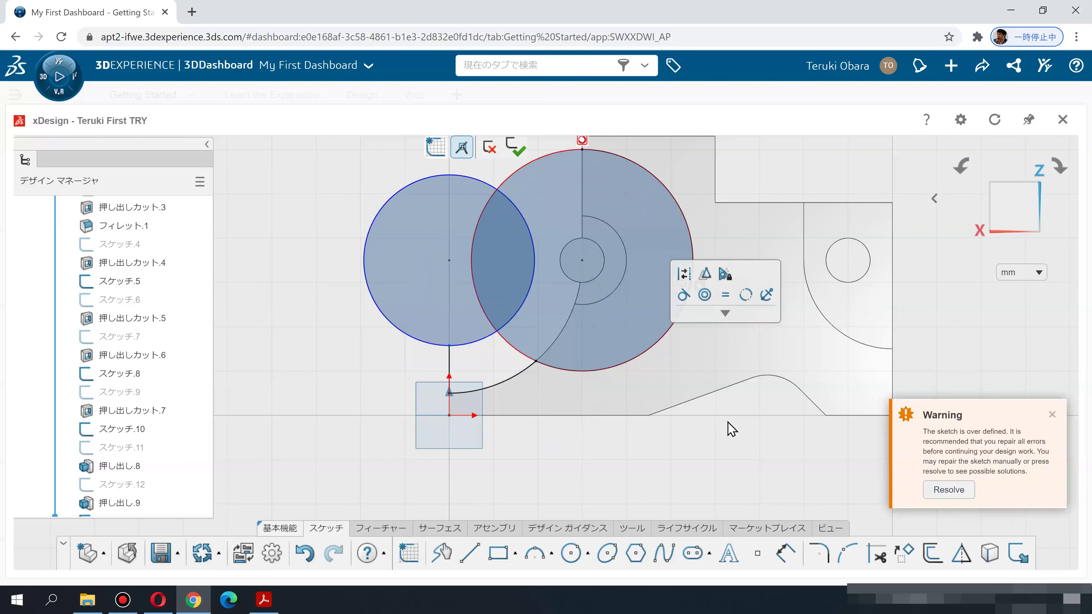
key("ctrl+z")
left_click(616, 381)
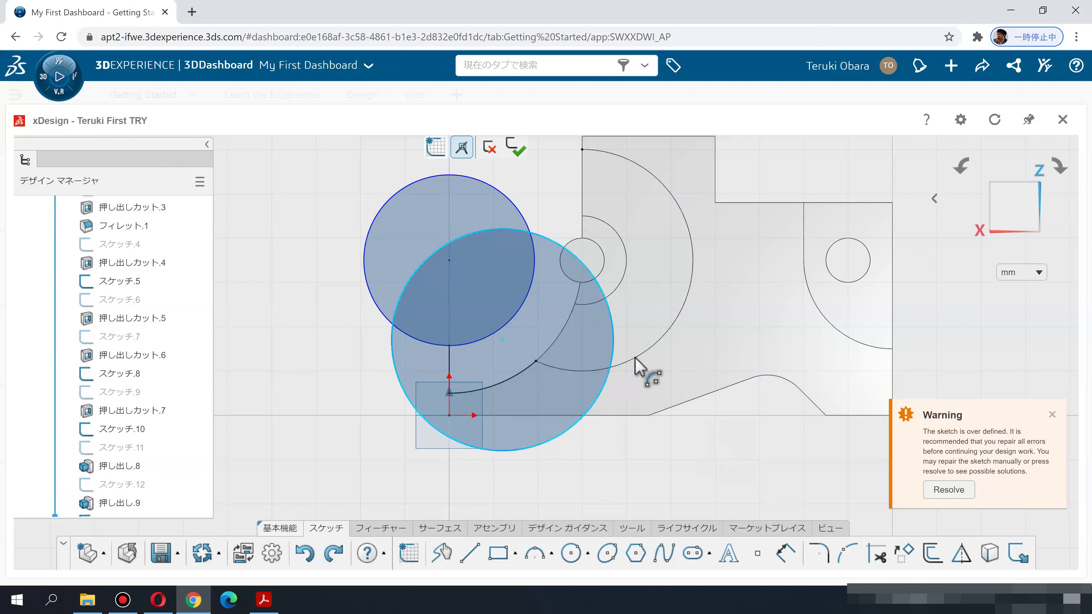
left_click(638, 364)
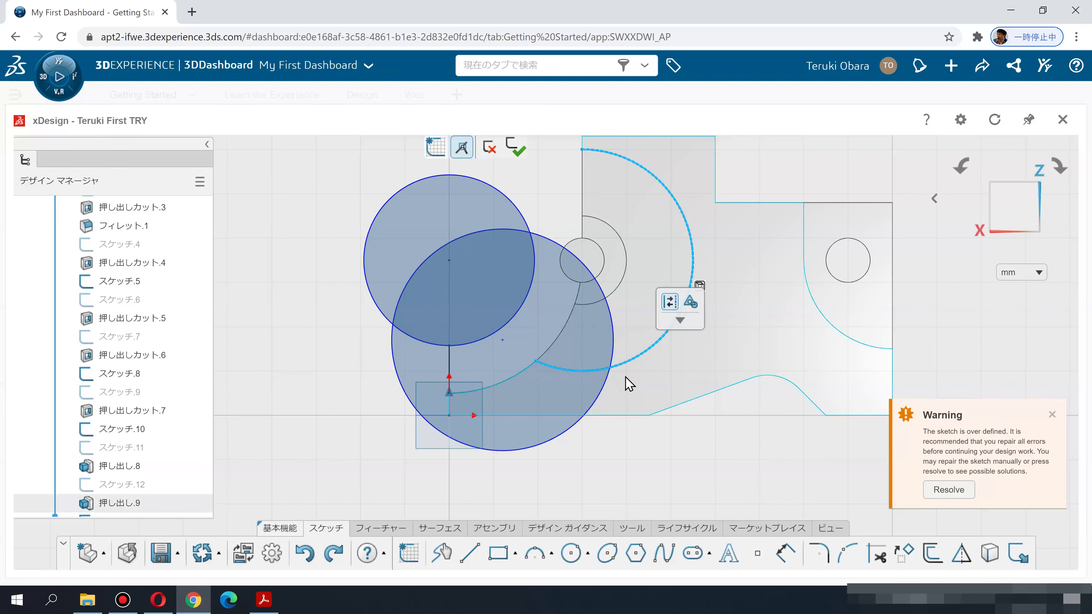
left_click(695, 462)
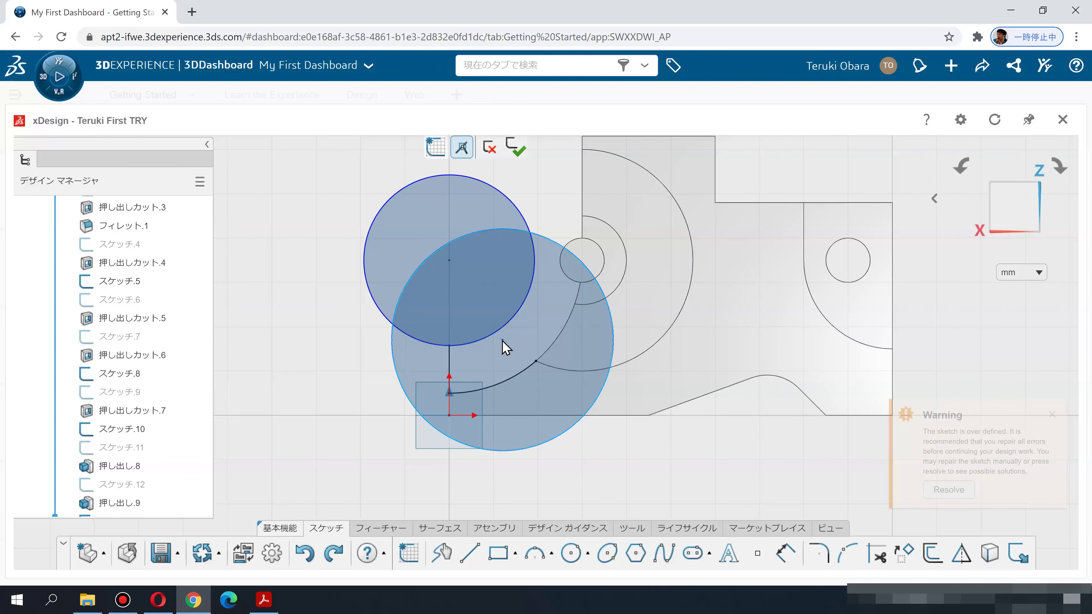
key("ctrl+y")
Step: Make the circle concentric with the ⌀50 arc and shrink it around the small hole
left_click(580, 428)
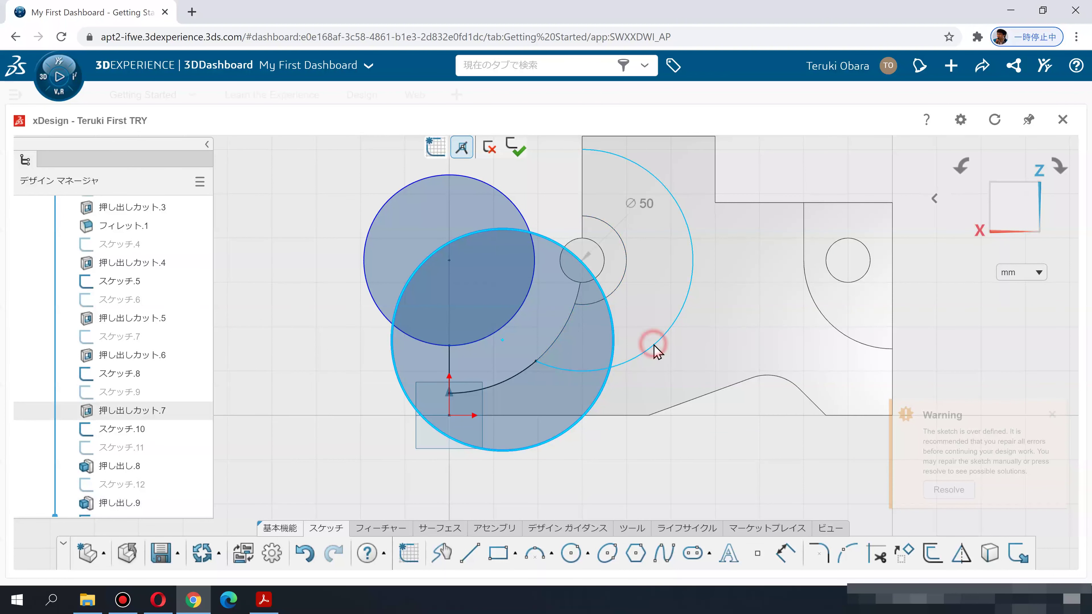
left_click(654, 352)
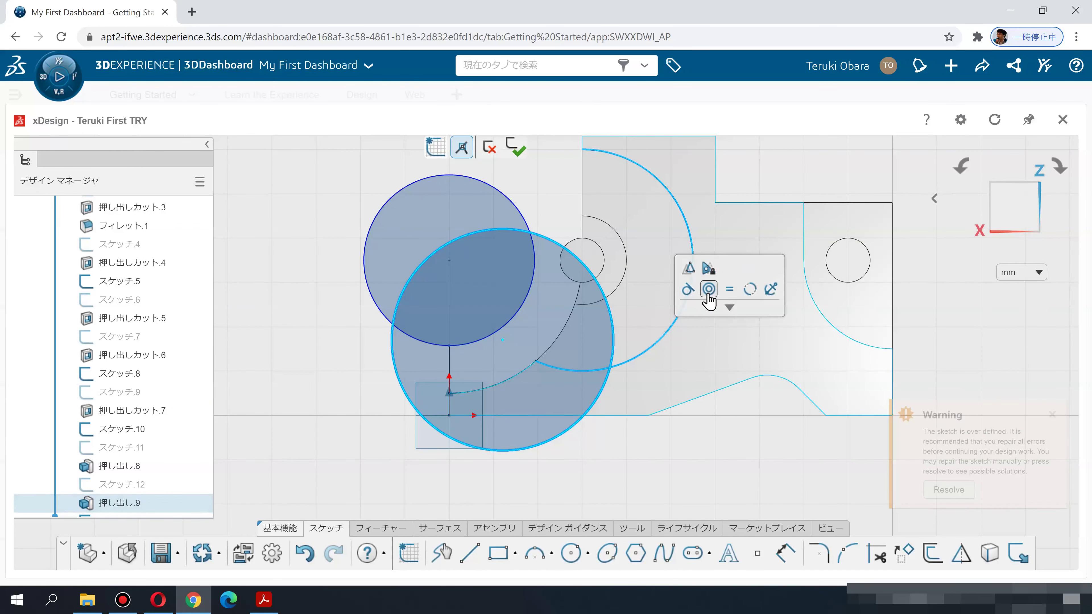
left_click(708, 288)
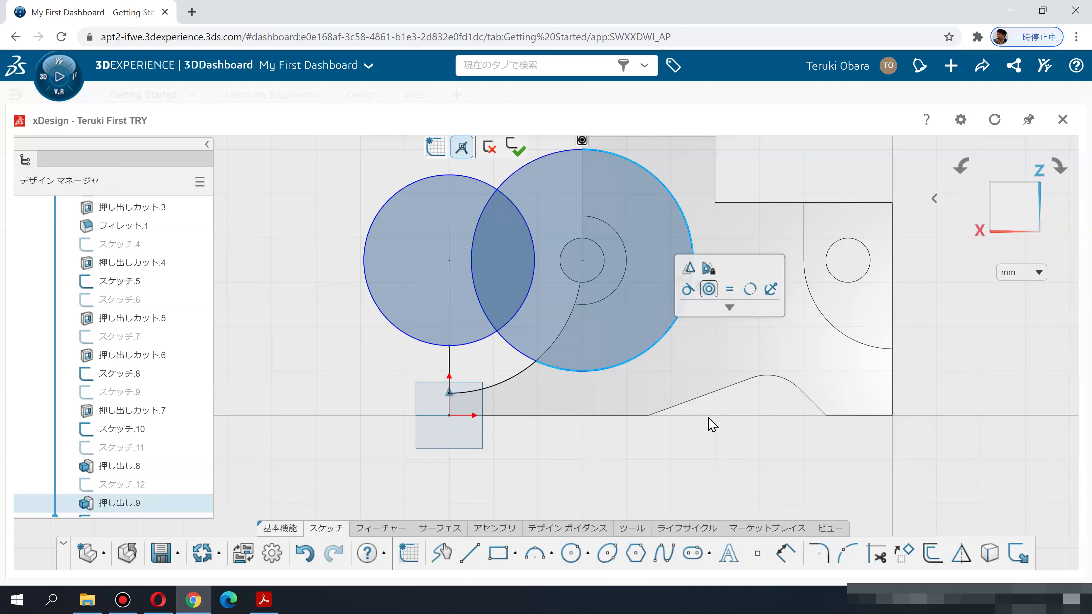
left_click(707, 446)
left_click_drag(520, 361, 559, 316)
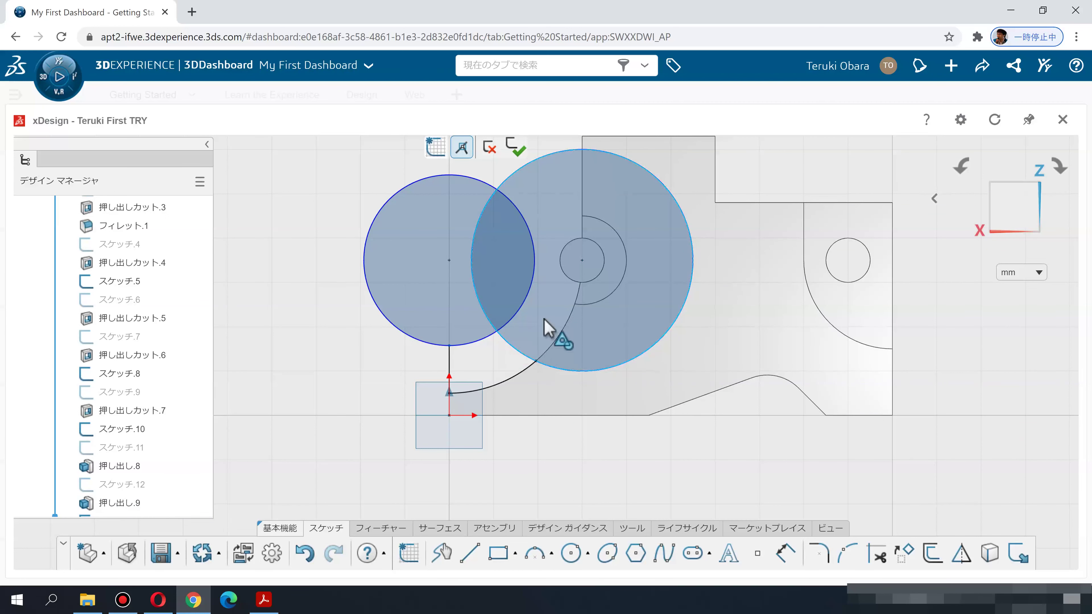
Step: Apply an Equal constraint between the small circle and the large outer arc
left_click(604, 369)
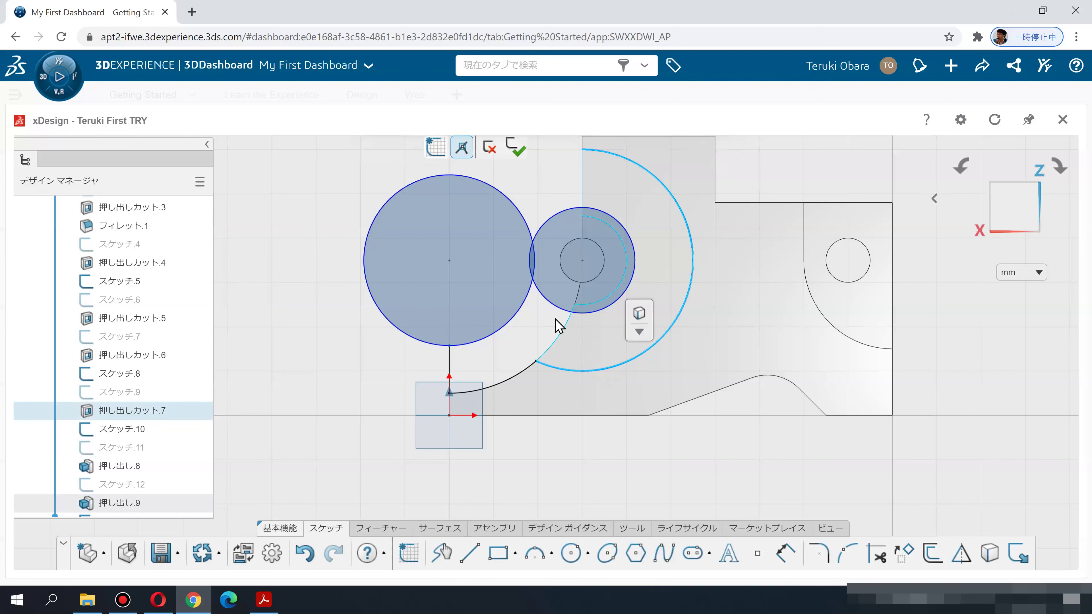
left_click(555, 307)
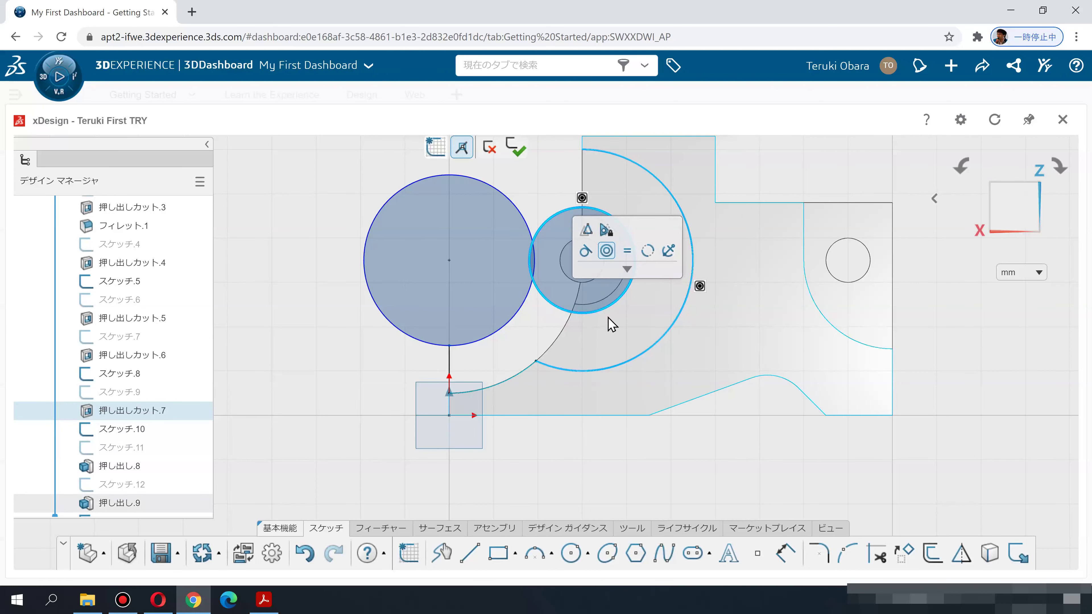
left_click(627, 251)
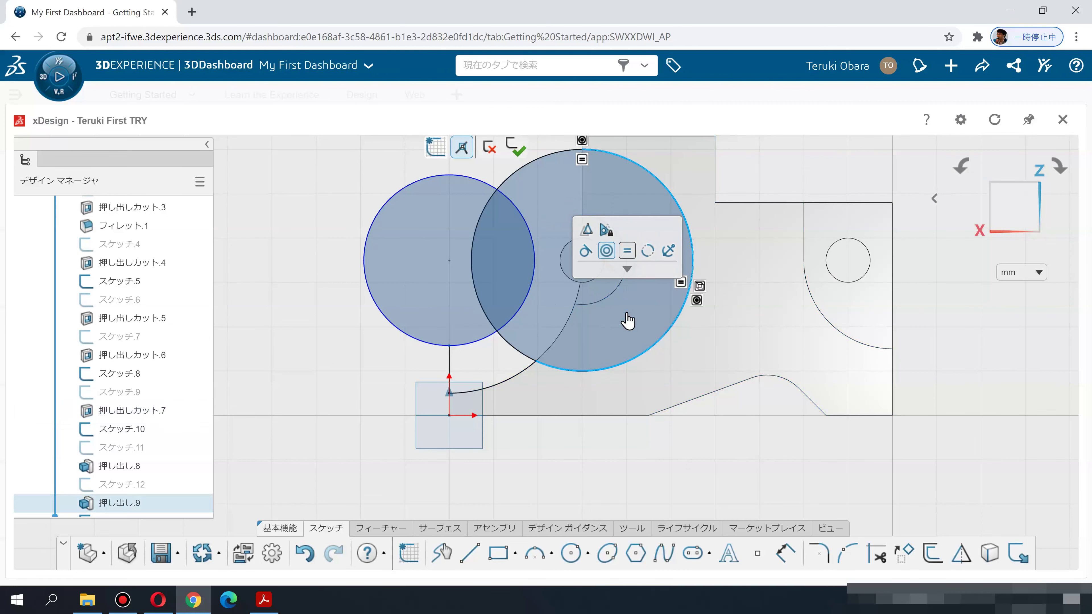
left_click(677, 445)
middle_click_drag(723, 473, 763, 495)
left_click(876, 555)
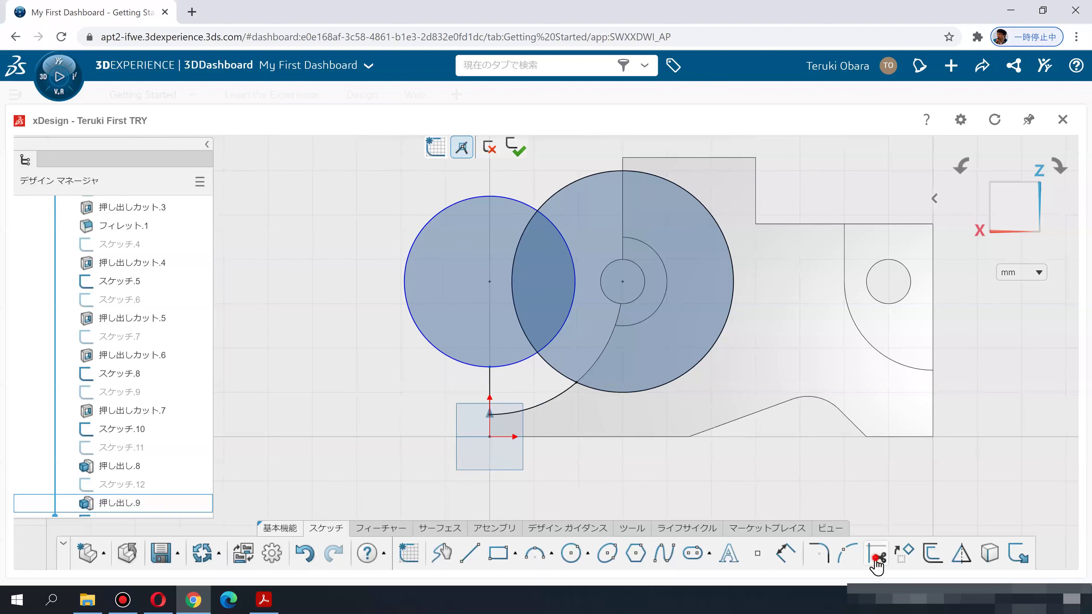
Step: Trim the overlapping circle portions down to a thin curved band
left_click(437, 351)
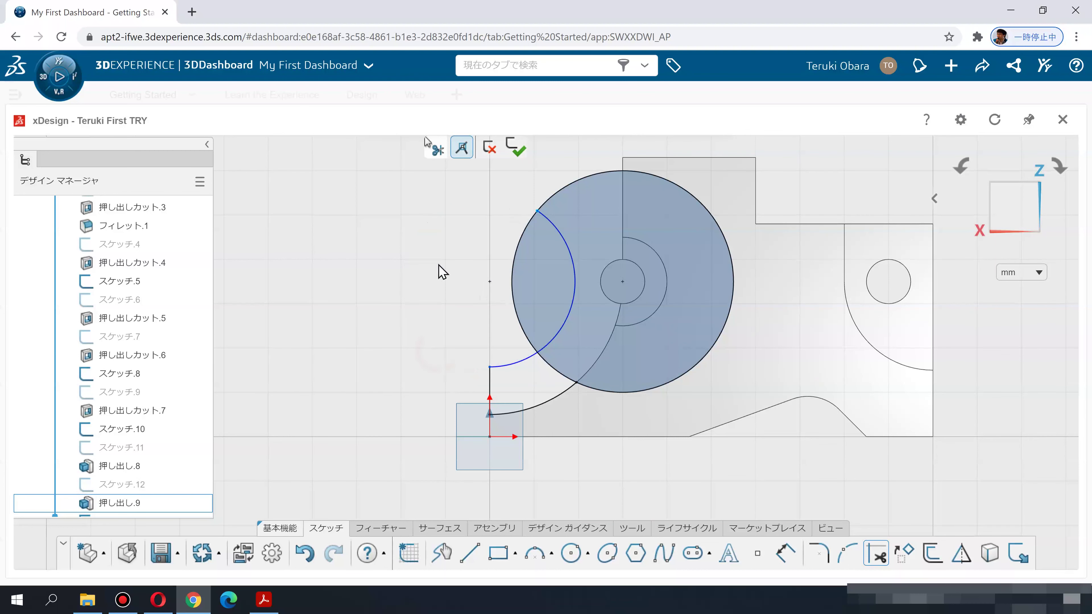
left_click(559, 199)
left_click(558, 233)
left_click(515, 306)
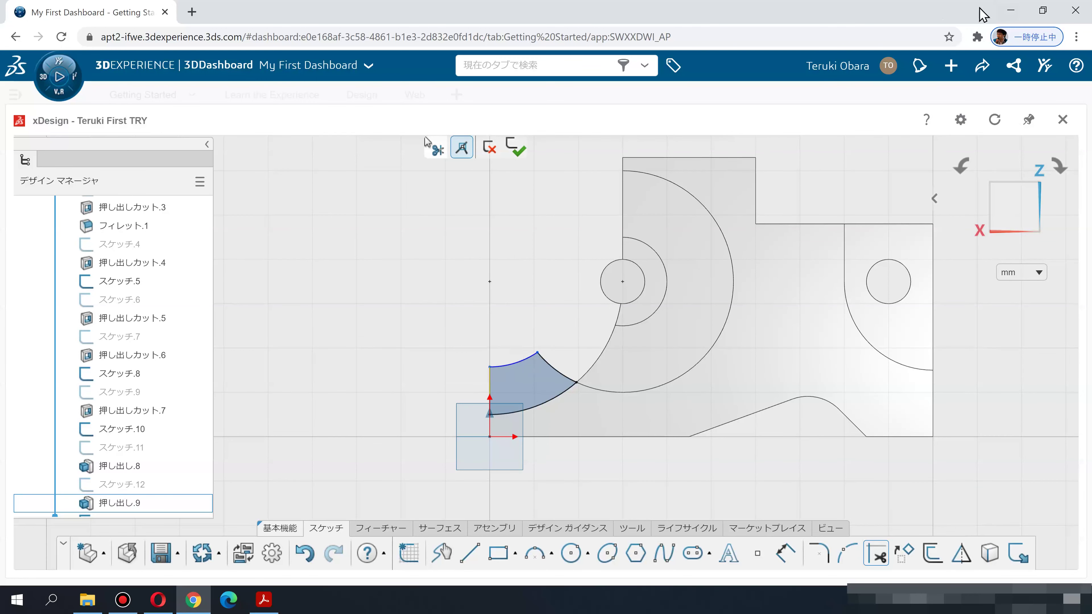
left_click(1042, 11)
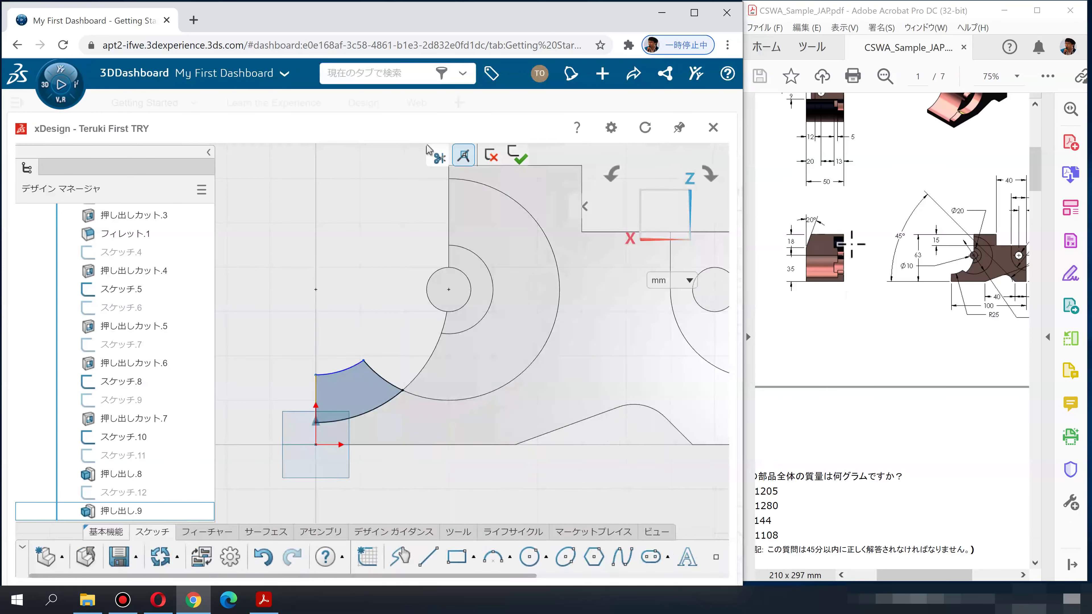
Step: Dimension the band's inner arc with a 25 mm radius
middle_click_drag(414, 470, 502, 455, "ctrl")
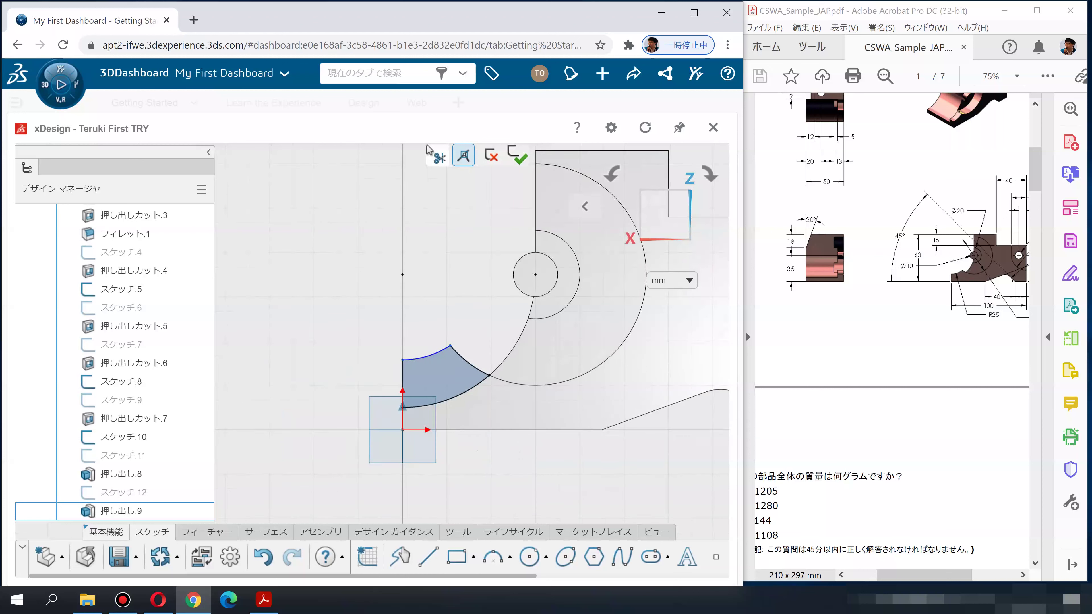
left_click(438, 353)
left_click(416, 322)
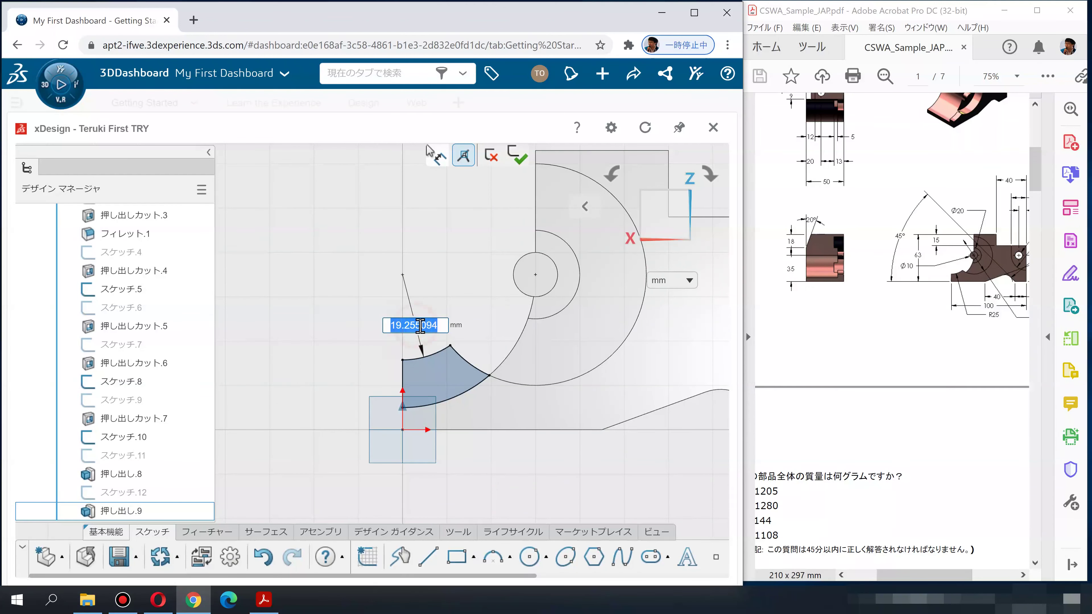
type("25")
key("Return")
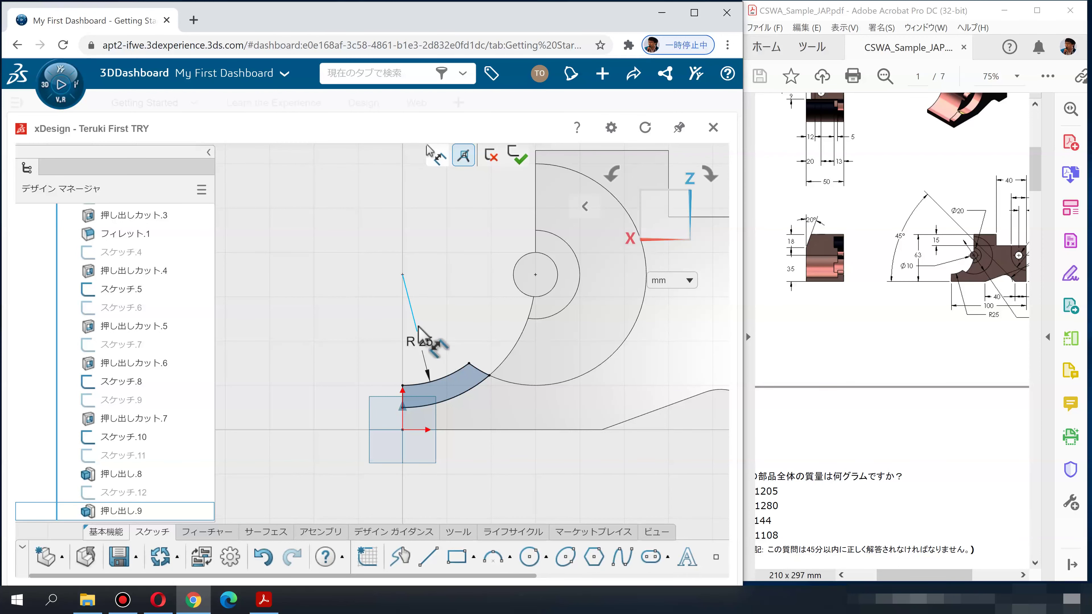
Step: Orbit to a 3D view and start an extrusion of the band sketch
middle_click_drag(485, 347, 501, 363)
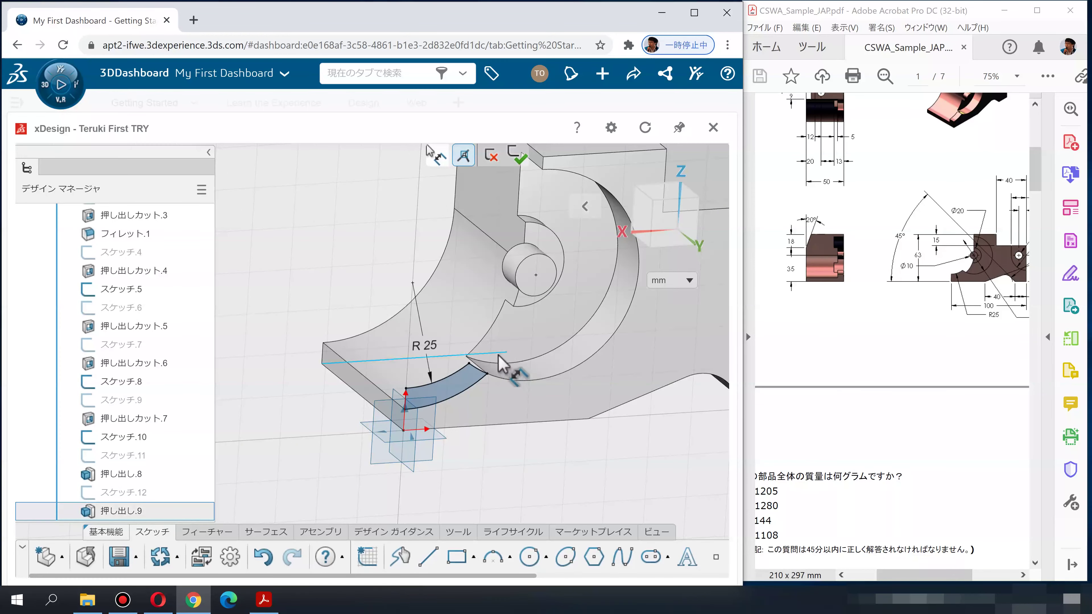
scroll(825, 364, "down", 5)
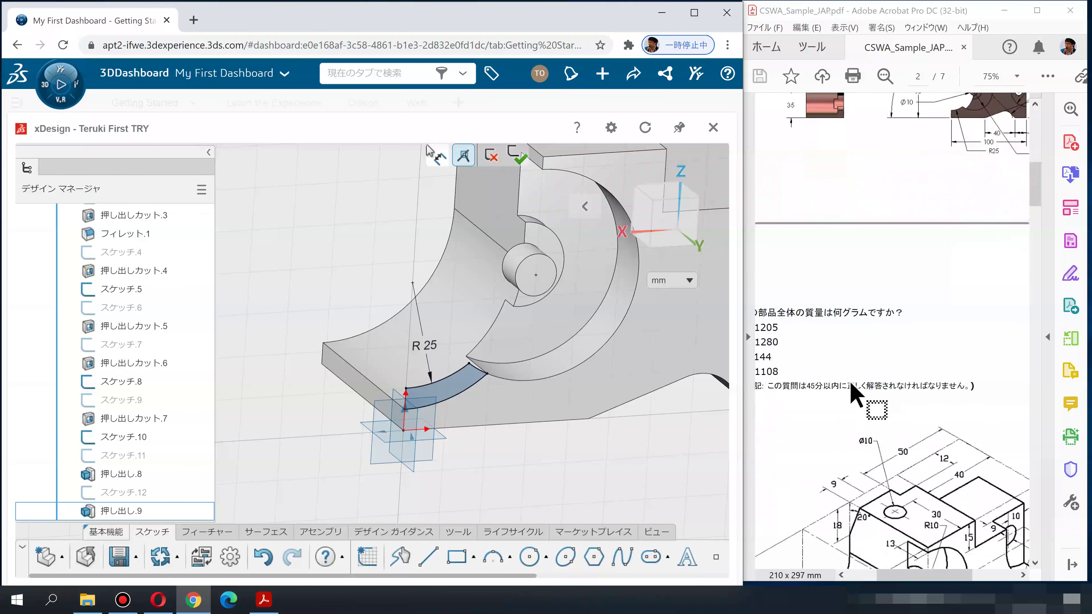
scroll(851, 382, "down", 2)
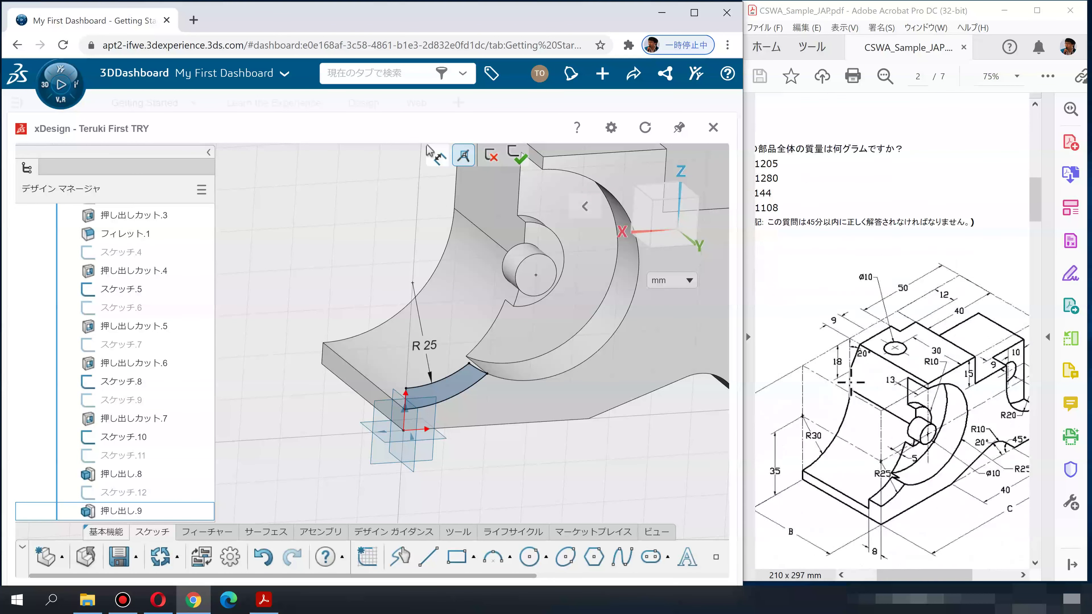
left_click(205, 533)
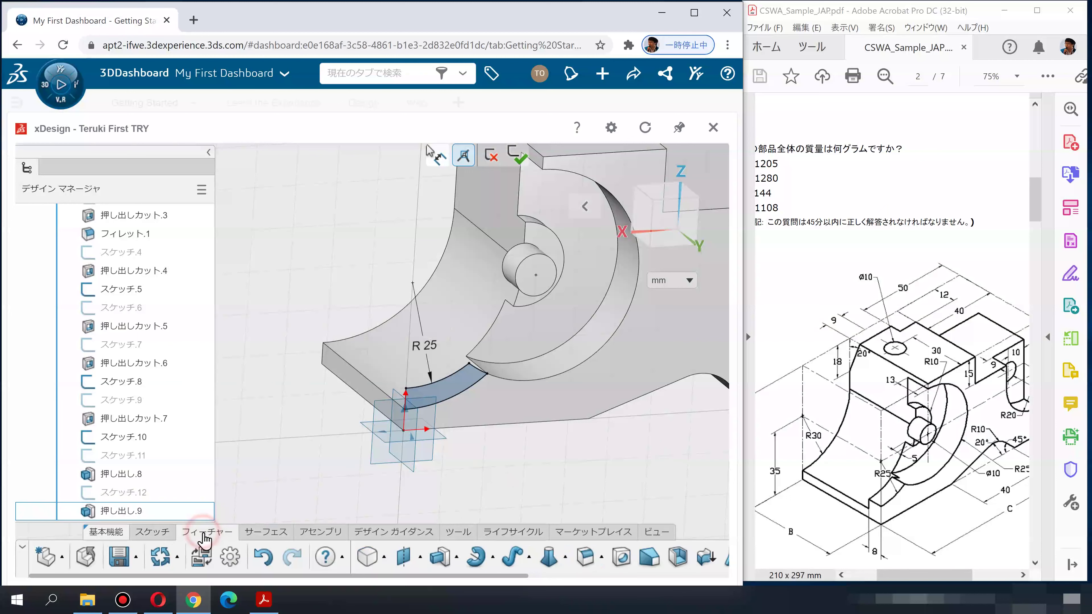
left_click(439, 556)
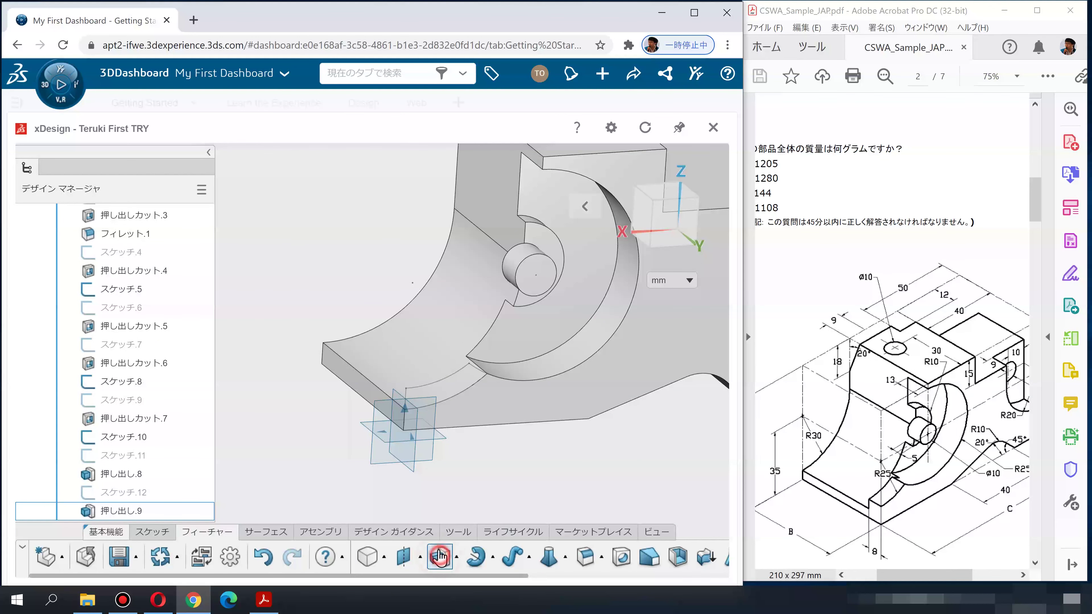
left_click(459, 384)
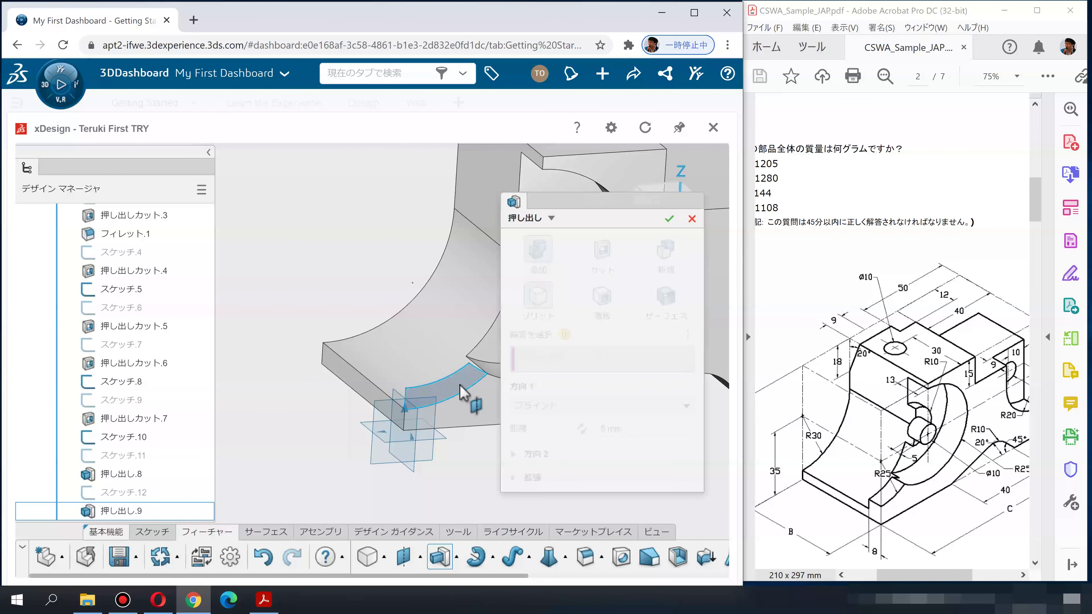
Step: Extrude the band profile 8 mm in the reversed direction, creating 押し出し.10
left_click(459, 384)
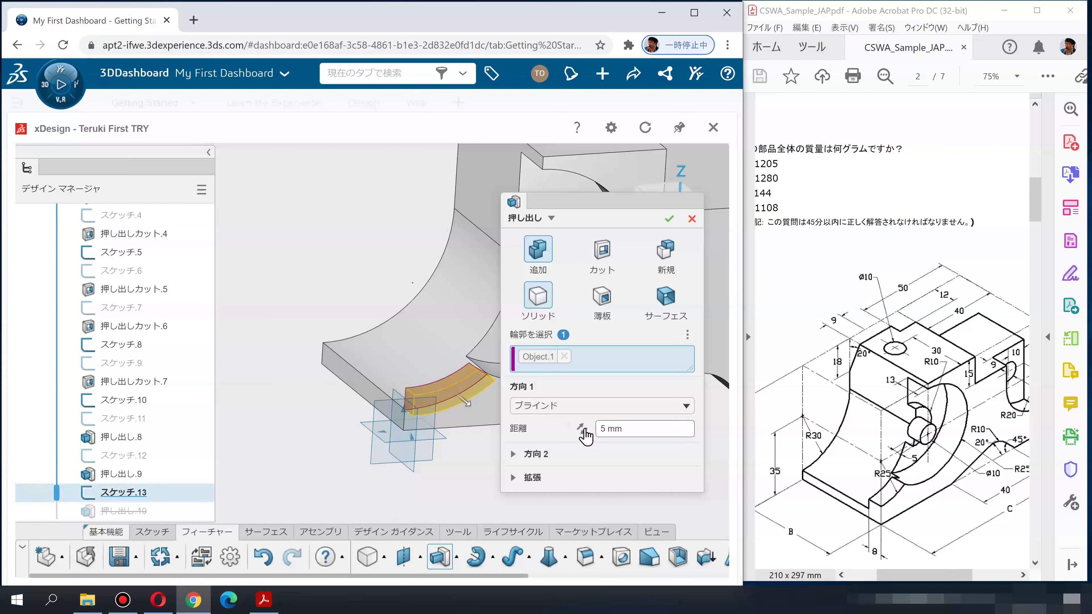
left_click(582, 430)
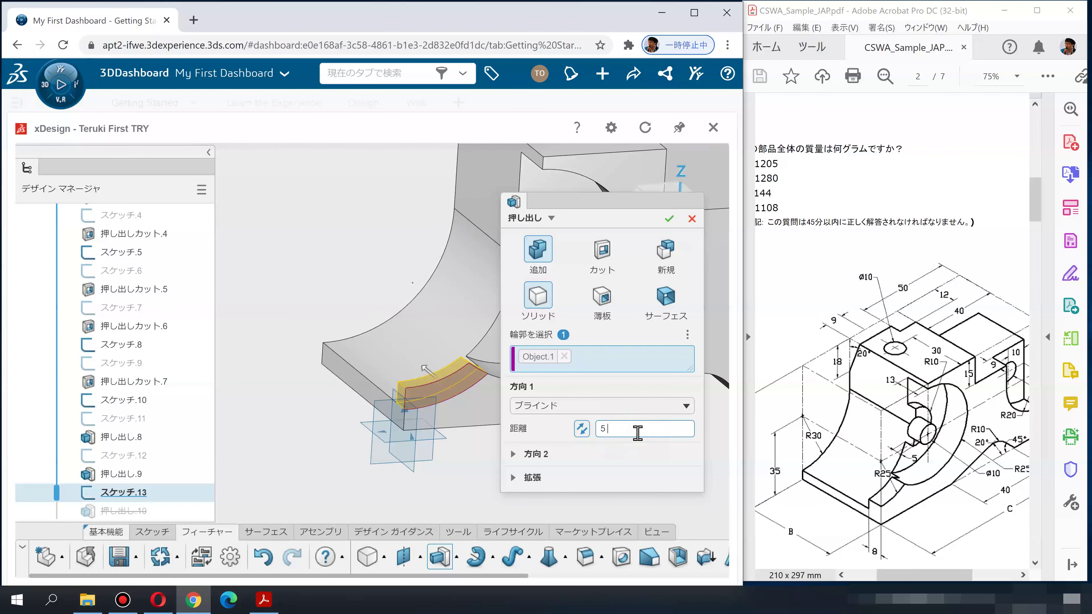
type("8")
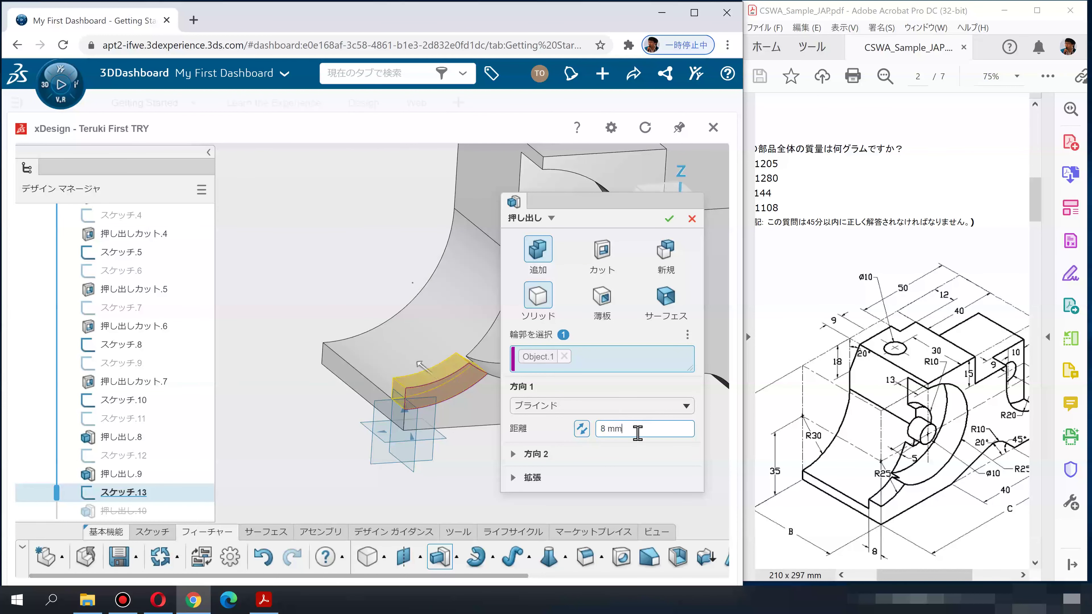
key("Return")
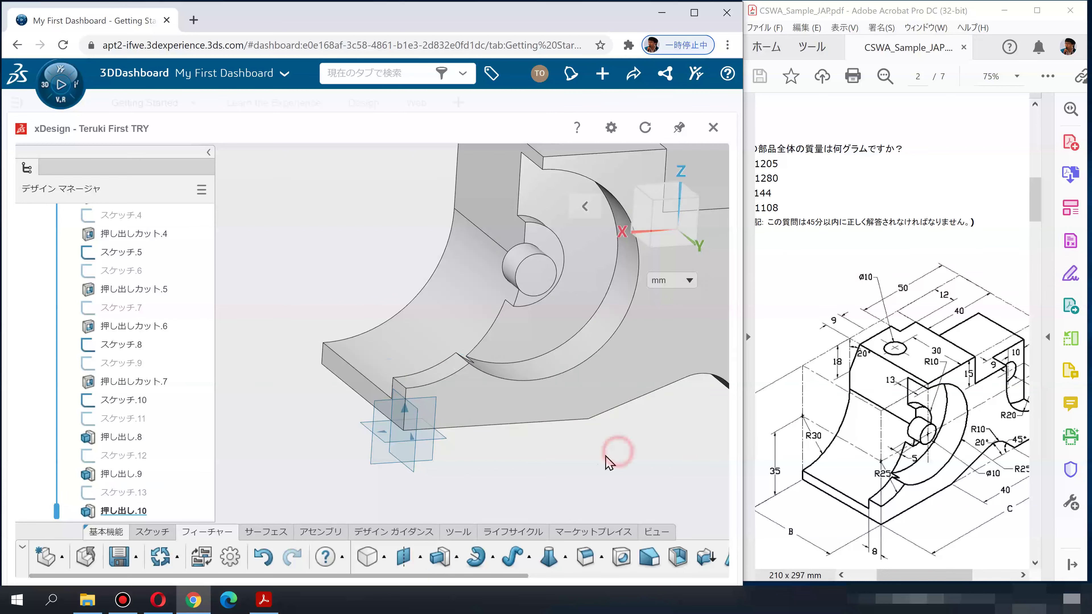
middle_click_drag(565, 432, 552, 410)
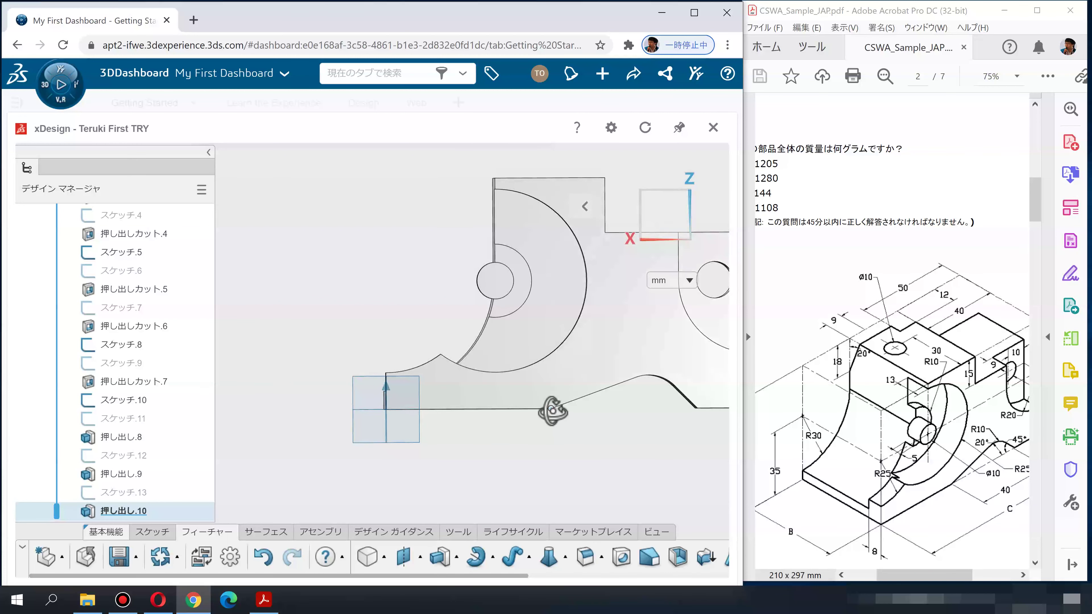
scroll(926, 425, "up", 2)
scroll(925, 425, "up", 2)
scroll(890, 301, "up", 3)
scroll(866, 219, "up", 3)
Step: Orbit to an isometric view and enlarge the drawing in the PDF to read dimensions
mouse_move(443, 321)
middle_mouse_down()
mouse_move(622, 329)
mouse_move(578, 358)
mouse_move(557, 400)
mouse_move(556, 446)
mouse_move(560, 378)
mouse_move(560, 415)
mouse_move(709, 466)
middle_mouse_up()
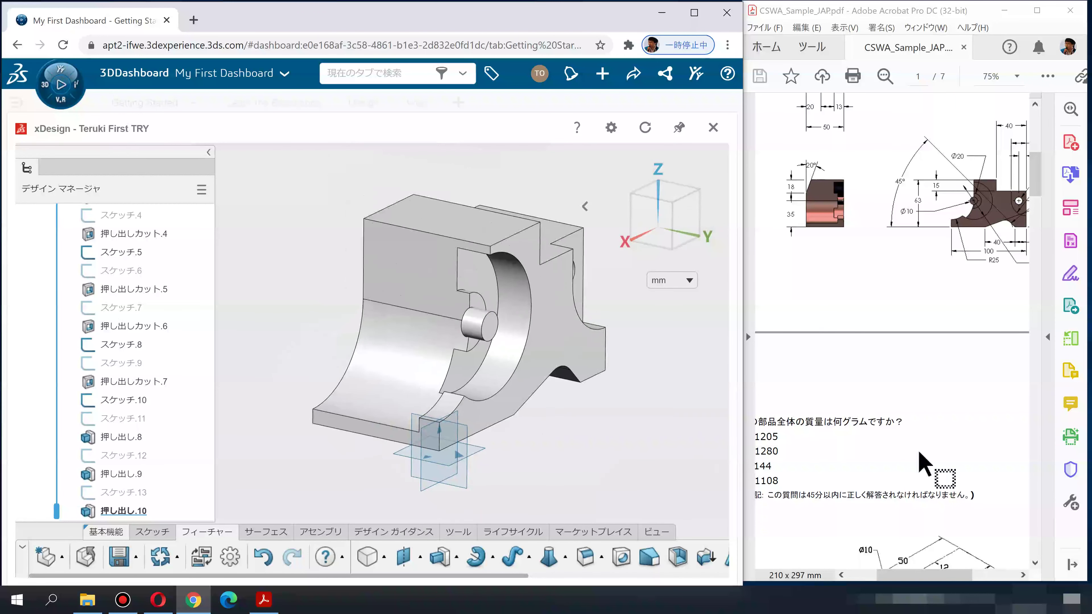
scroll(815, 214, "up", 1, "ctrl")
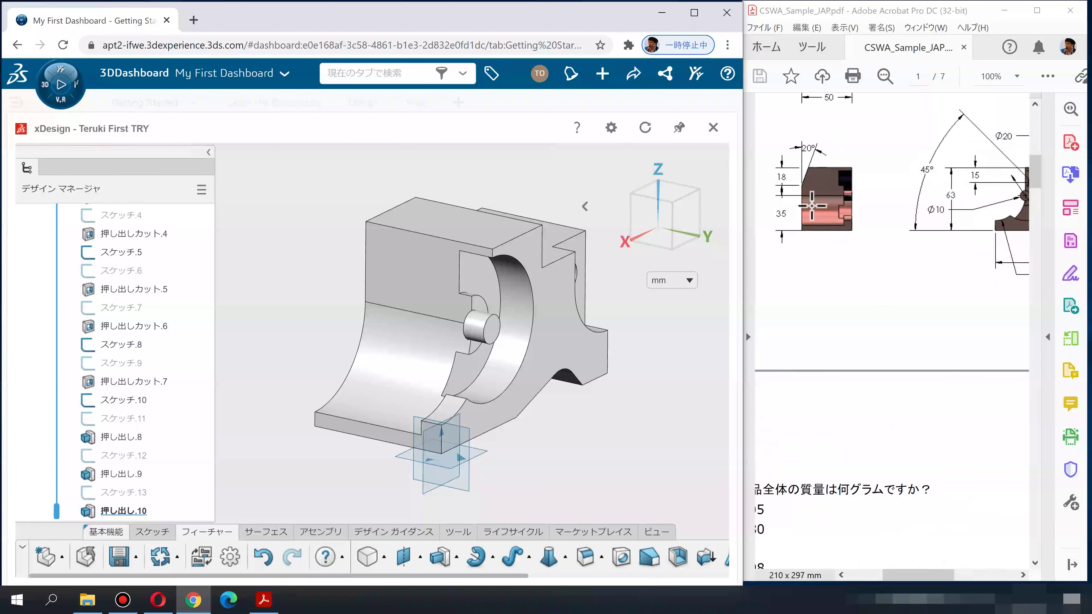
scroll(814, 218, "up", 1)
left_click(814, 217)
scroll(814, 215, "up", 1, "ctrl")
scroll(811, 200, "up", 1)
scroll(810, 200, "up", 1)
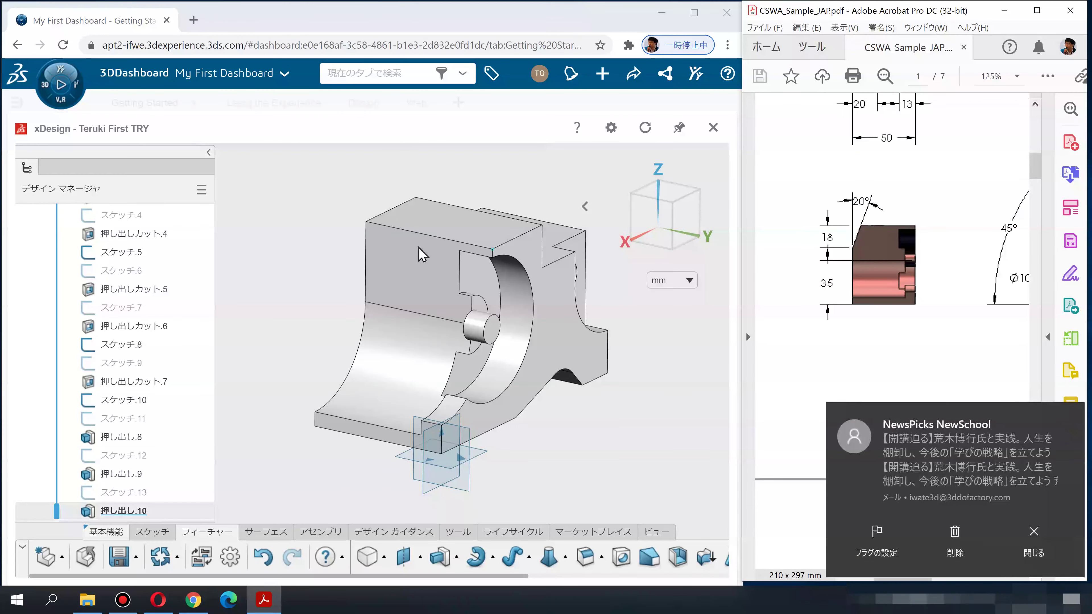
left_click(1030, 533)
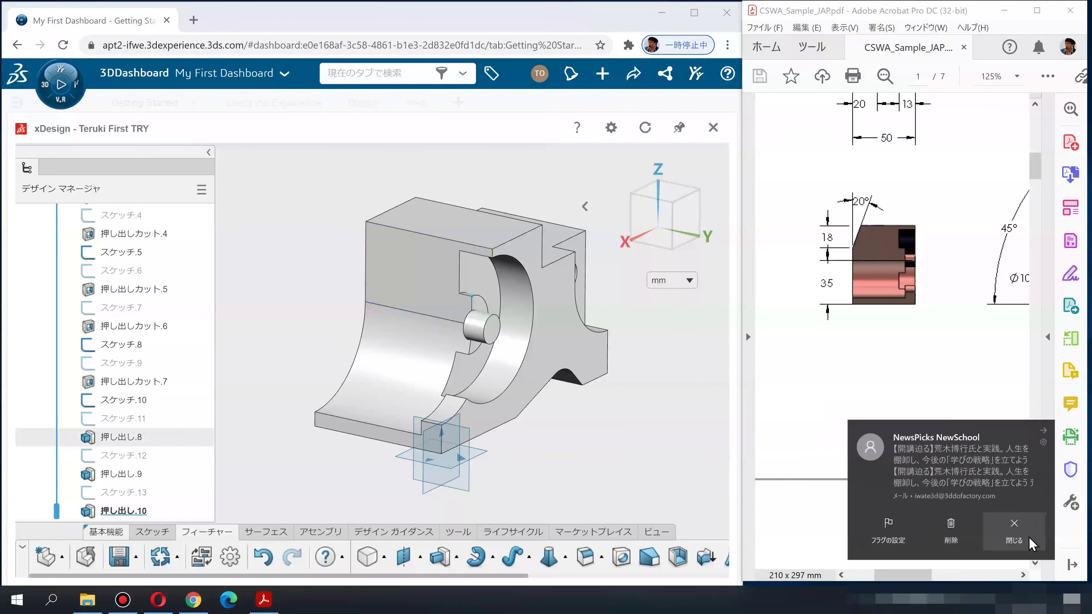
Step: Start a new sketch on the part's upper front face
left_click(420, 276)
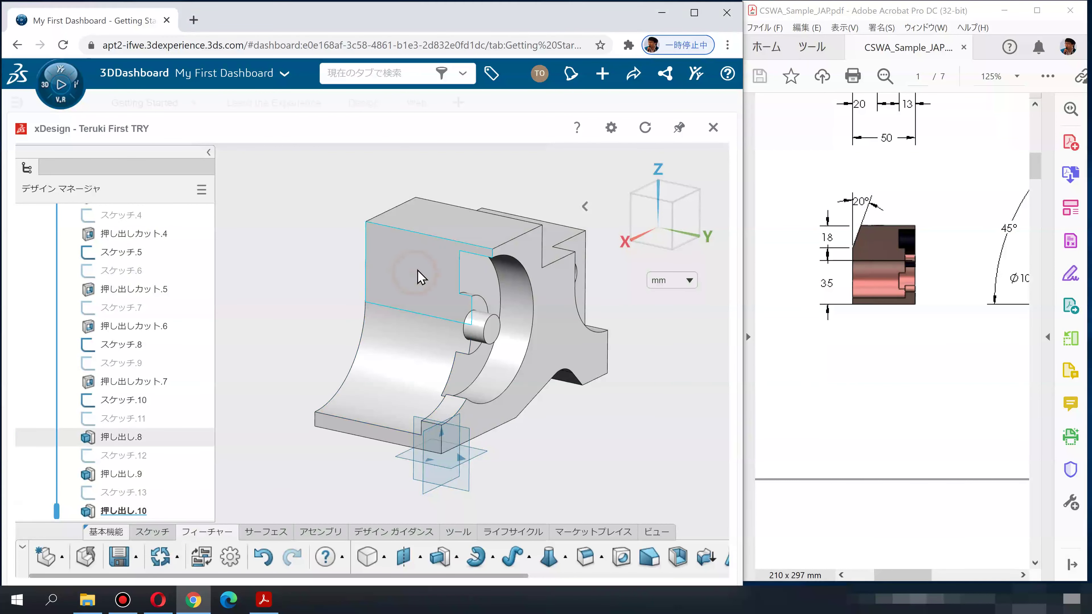
left_click(417, 269)
left_click(451, 218)
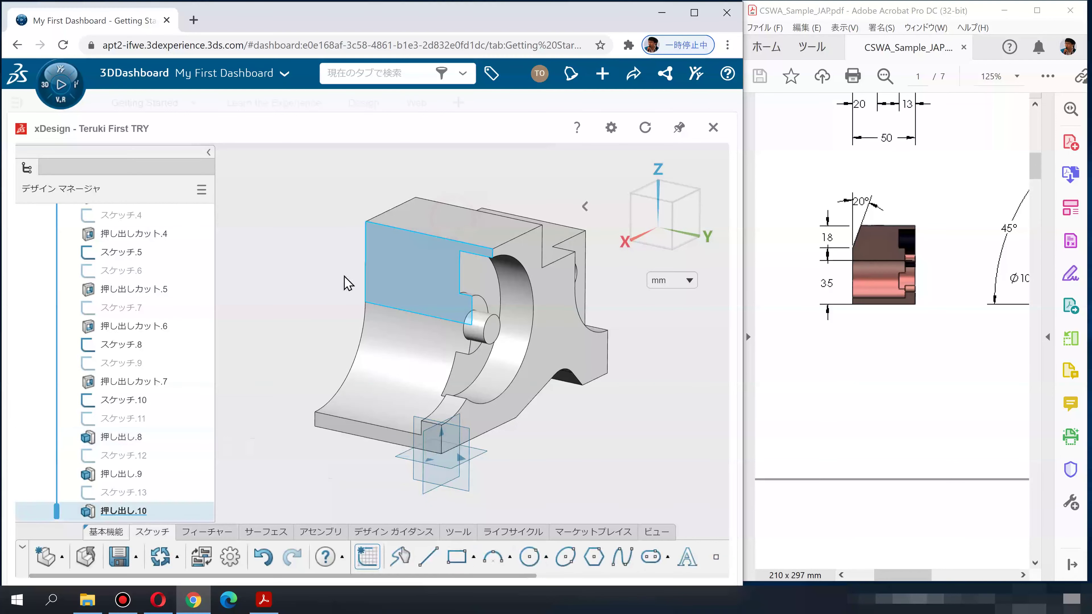
middle_click_drag(385, 314, 449, 262)
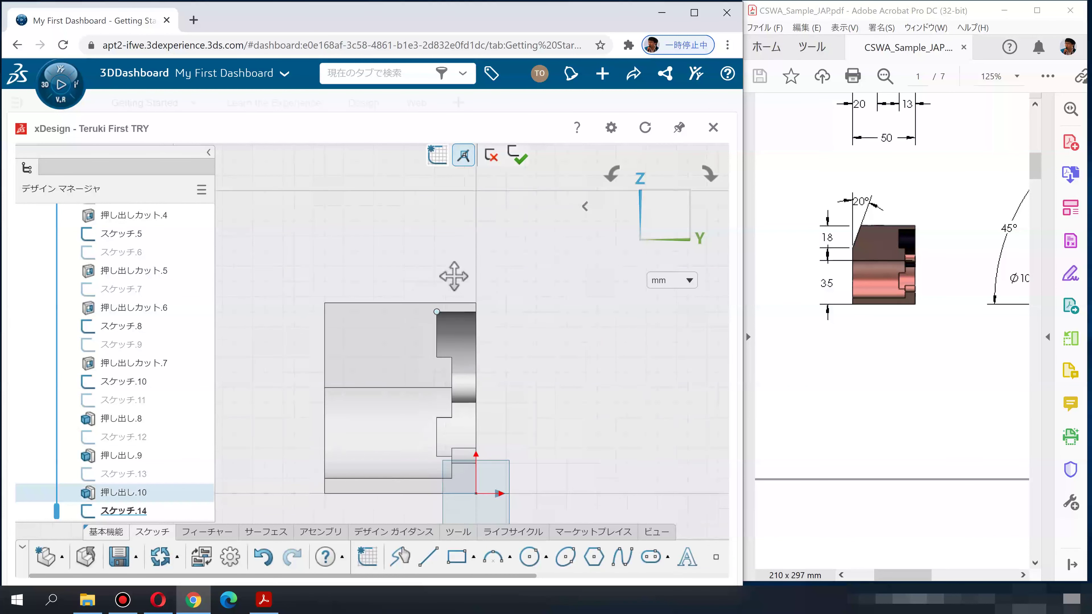
Step: Draw a triangle at the face's corner and set its slanted edge to 20°
left_click(428, 557)
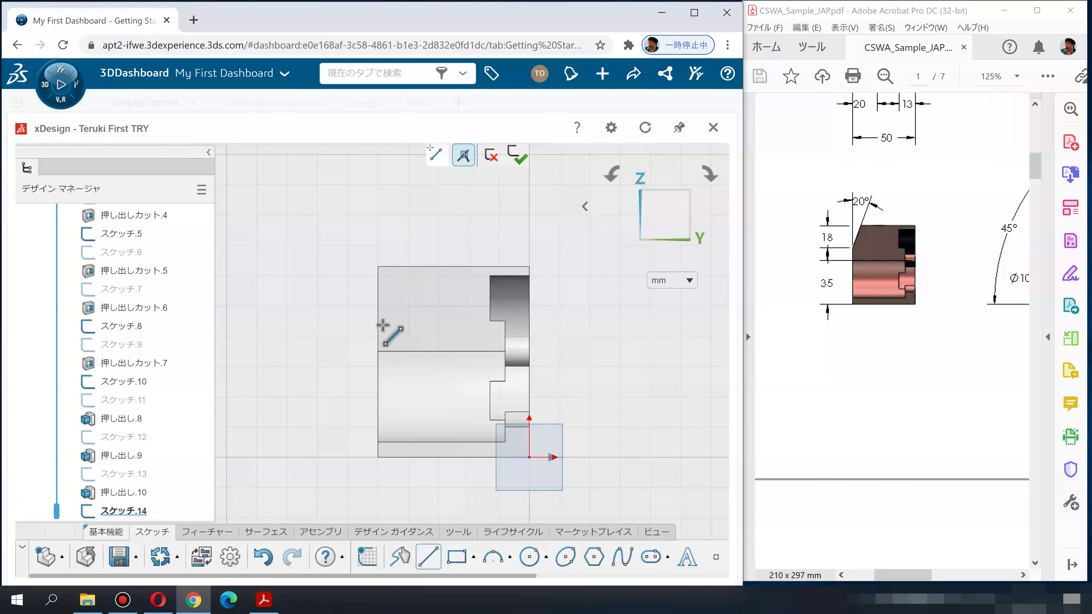
left_click(378, 326)
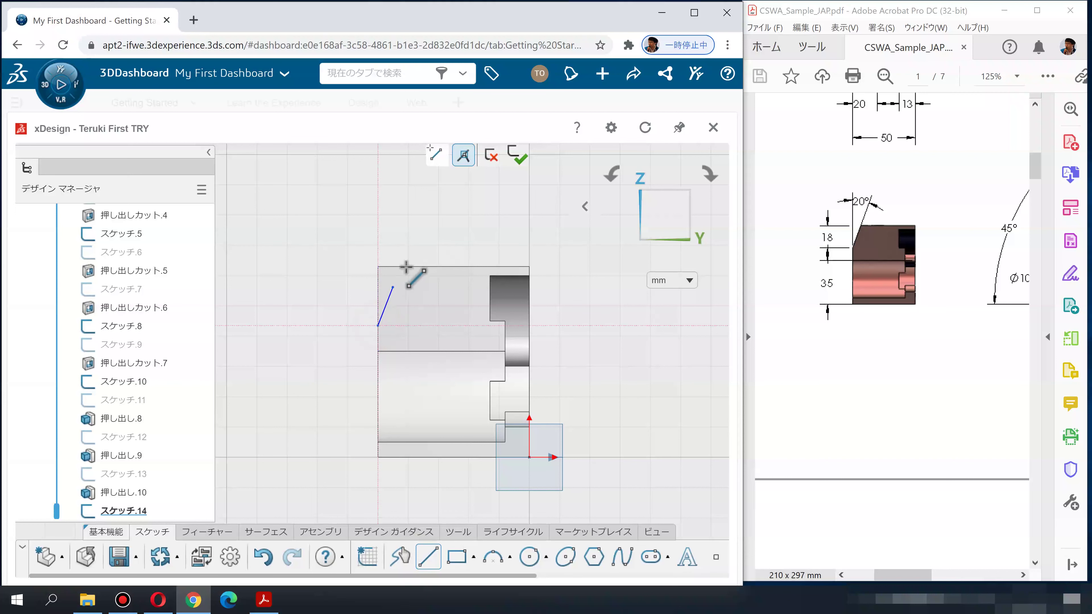
left_click(405, 267)
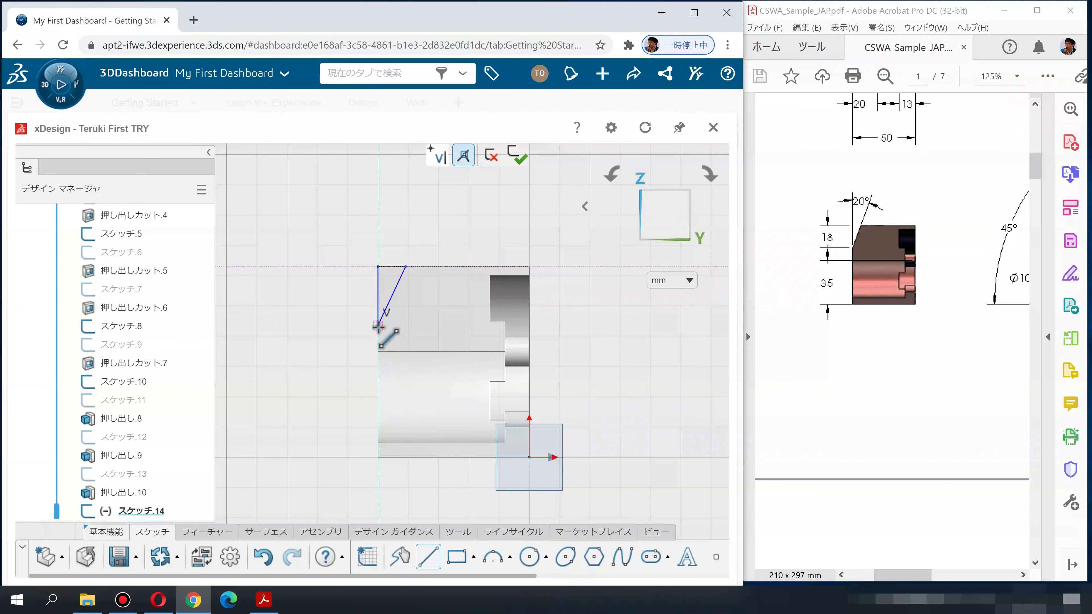
left_click(377, 326)
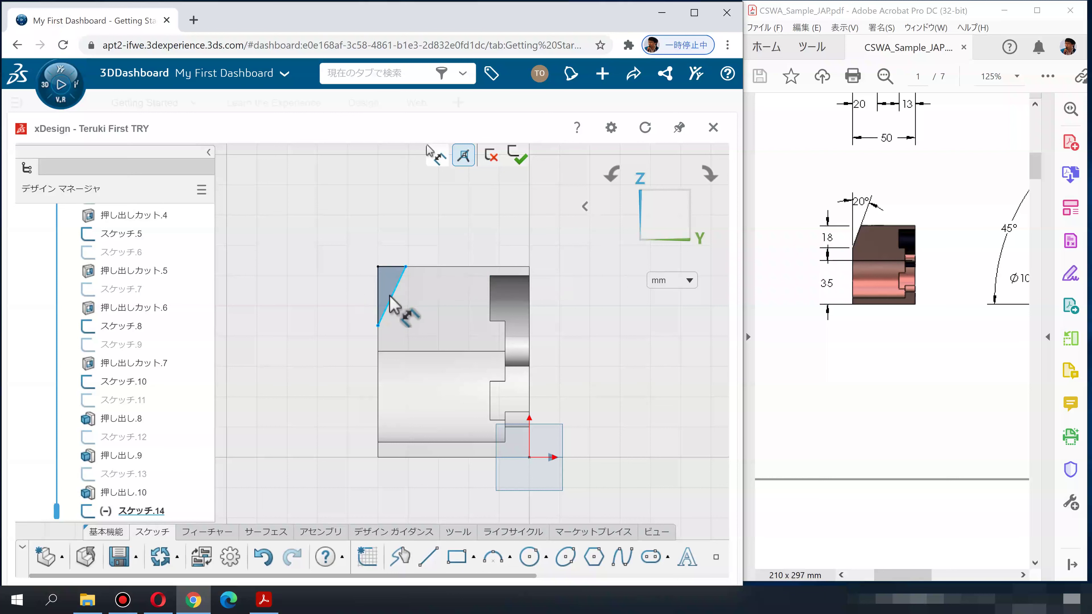
left_click(390, 295)
key("Tab")
left_click(425, 224)
type("20")
key("Return")
Step: Dimension the triangle's vertical left edge to 18 mm
left_click(377, 297)
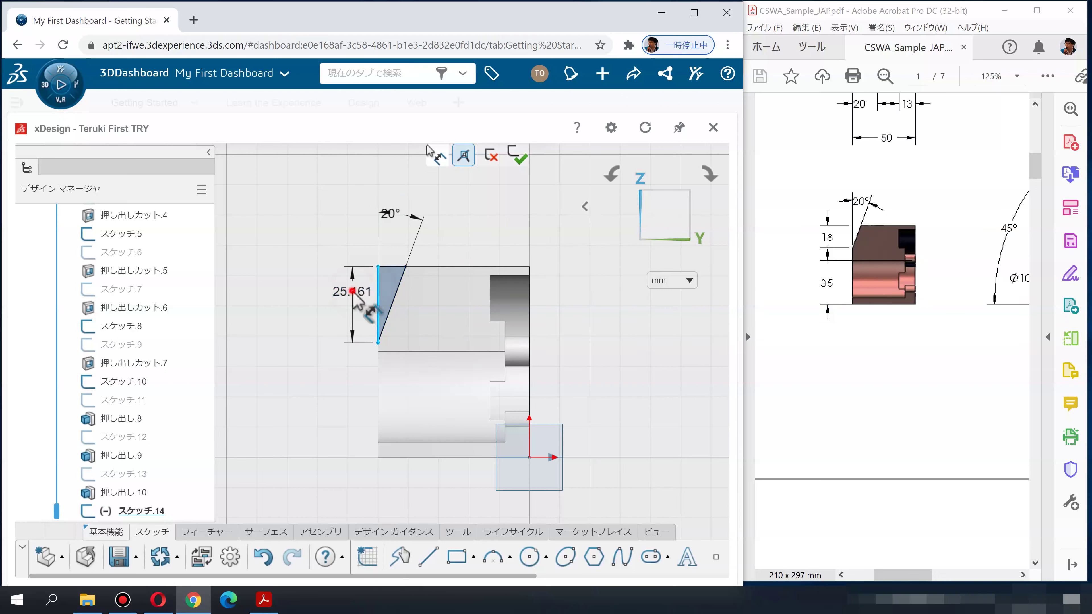
type("18")
key("Return")
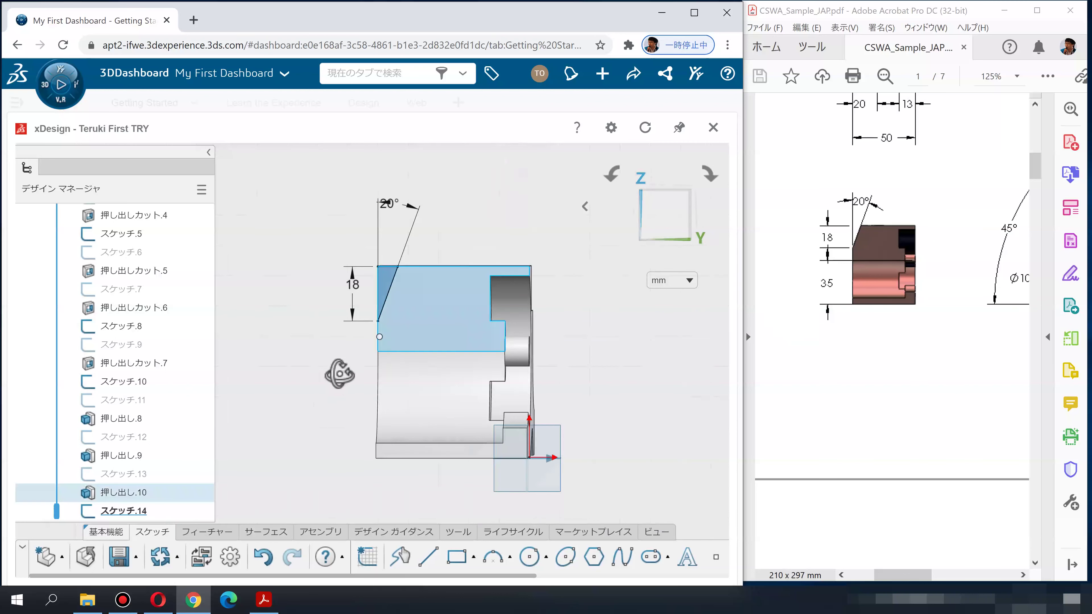
left_click(219, 532)
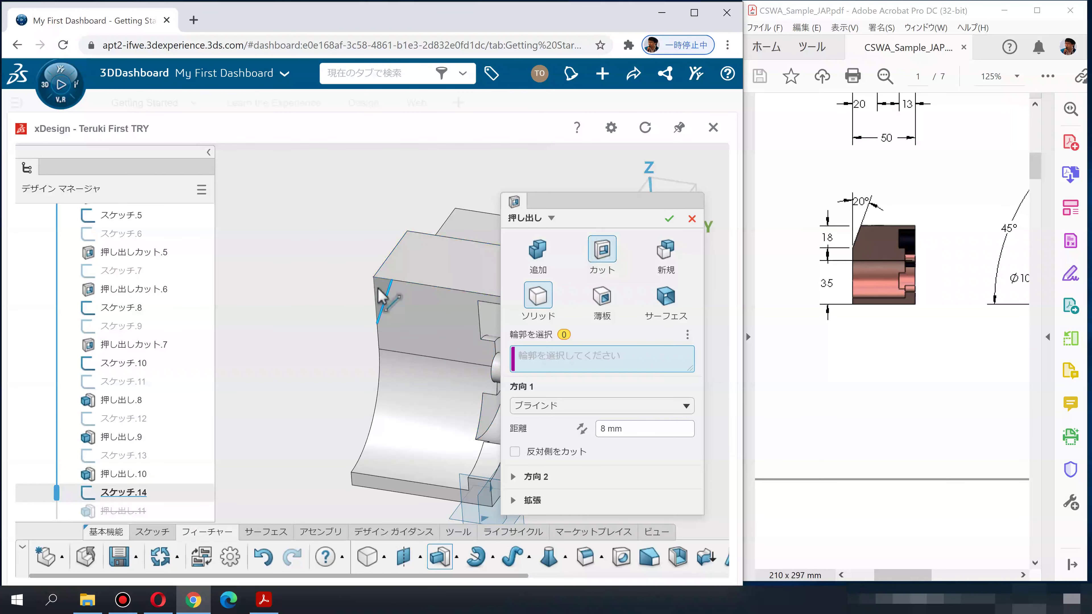
Step: Cut the triangular profile with a 一方向貫通 (Through All) end condition and confirm
left_click(385, 297)
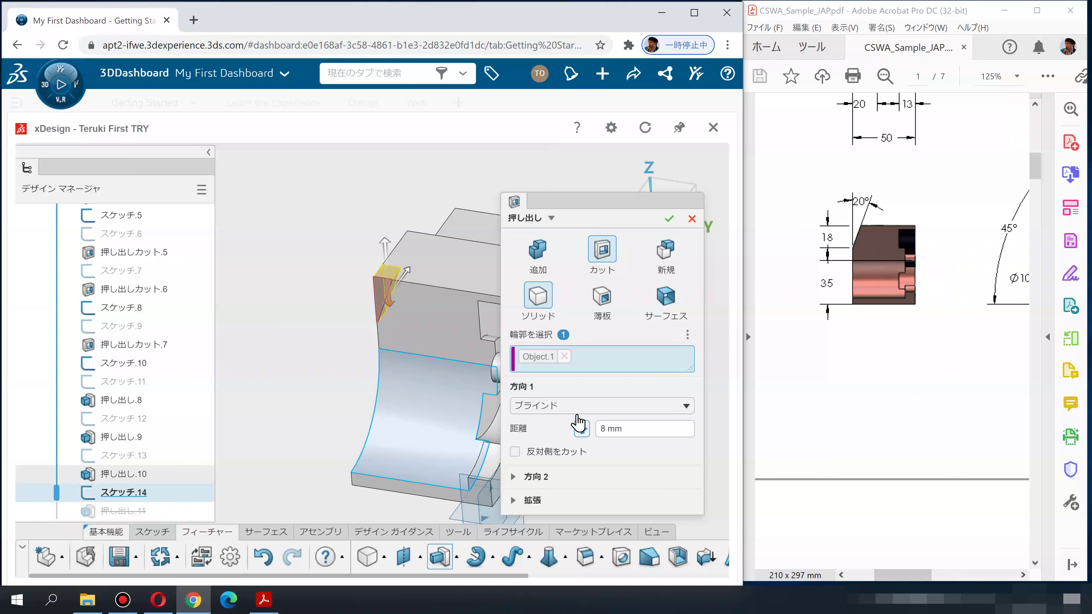
left_click(575, 406)
left_click(544, 471)
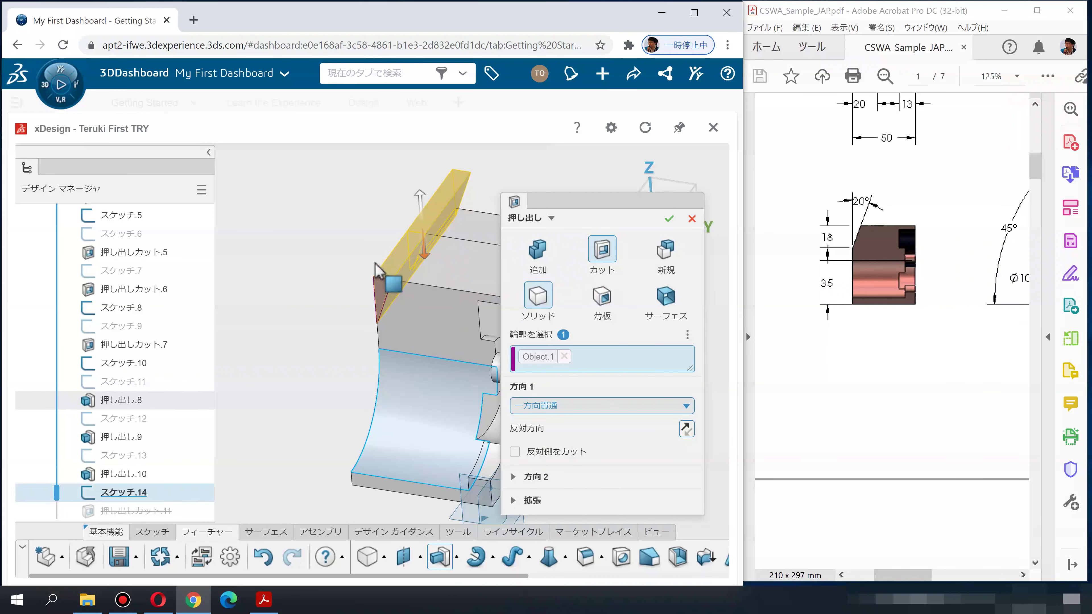
scroll(390, 293, "up", 3)
mouse_move(378, 366)
middle_mouse_down()
mouse_move(757, 288)
mouse_move(863, 222)
middle_mouse_up()
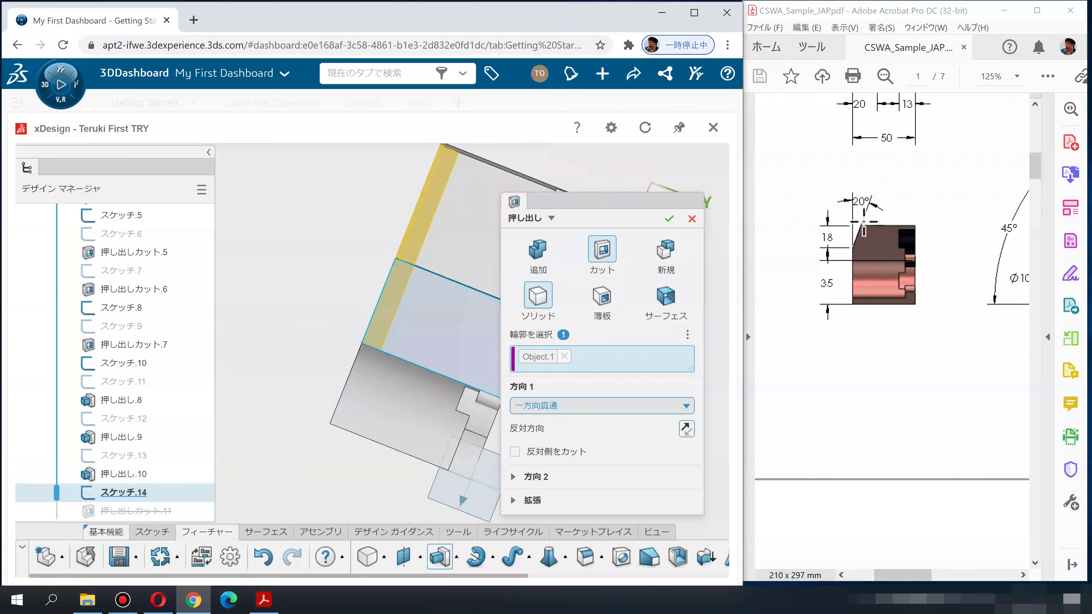
left_click(669, 218)
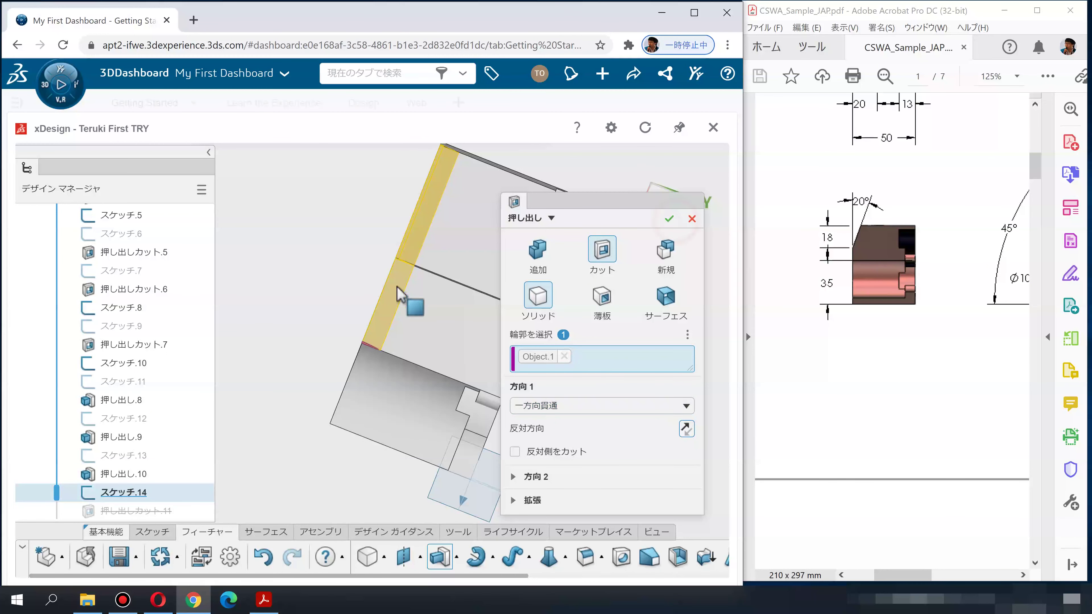
Step: Orbit and zoom to inspect the new cut, then pan the exam PDF back to the drawing
mouse_move(280, 360)
middle_mouse_down()
mouse_move(325, 364)
mouse_move(343, 327)
middle_mouse_up()
scroll(899, 301, "up", 2)
scroll(899, 301, "down", 1)
scroll(889, 390, "down", 2)
scroll(884, 409, "down", 2)
scroll(881, 412, "down", 3)
scroll(875, 419, "down", 2)
scroll(875, 421, "down", 1)
scroll(874, 422, "down", 4, "ctrl")
scroll(871, 449, "down", 1)
scroll(885, 447, "down", 1)
middle_click(900, 370)
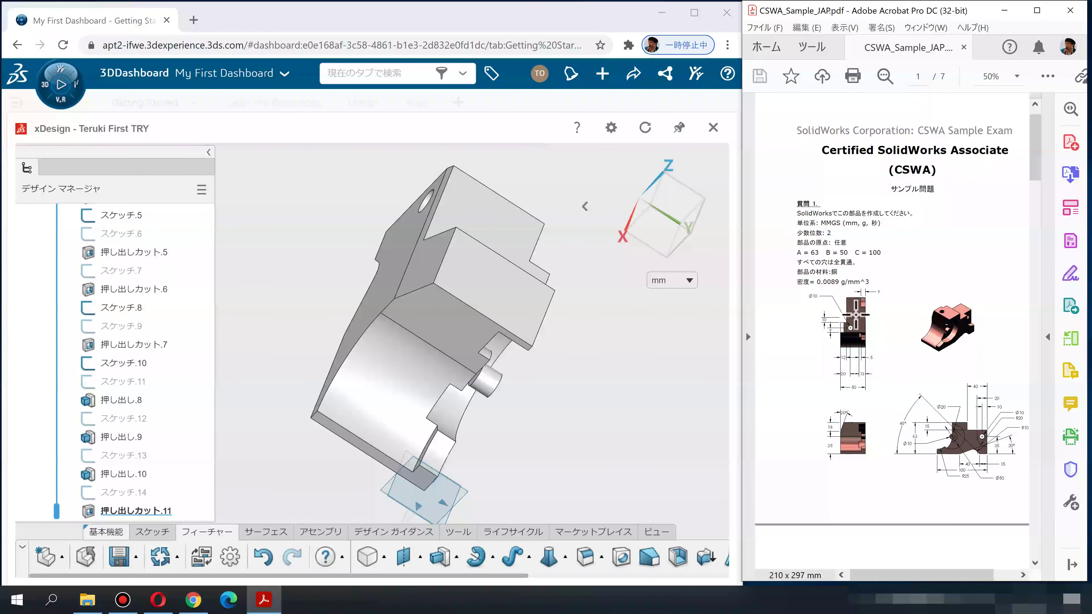
scroll(853, 313, "up", 1, "ctrl")
scroll(853, 314, "up", 1, "ctrl")
scroll(853, 318, "up", 1, "ctrl")
scroll(853, 322, "up", 1, "ctrl")
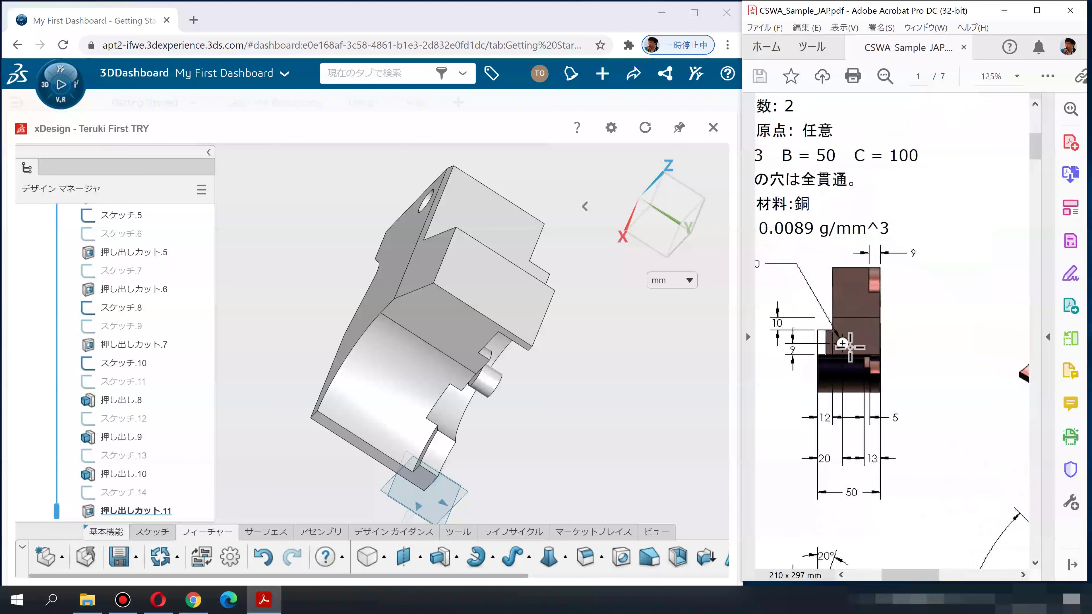
scroll(819, 392, "up", 1)
scroll(823, 395, "down", 3)
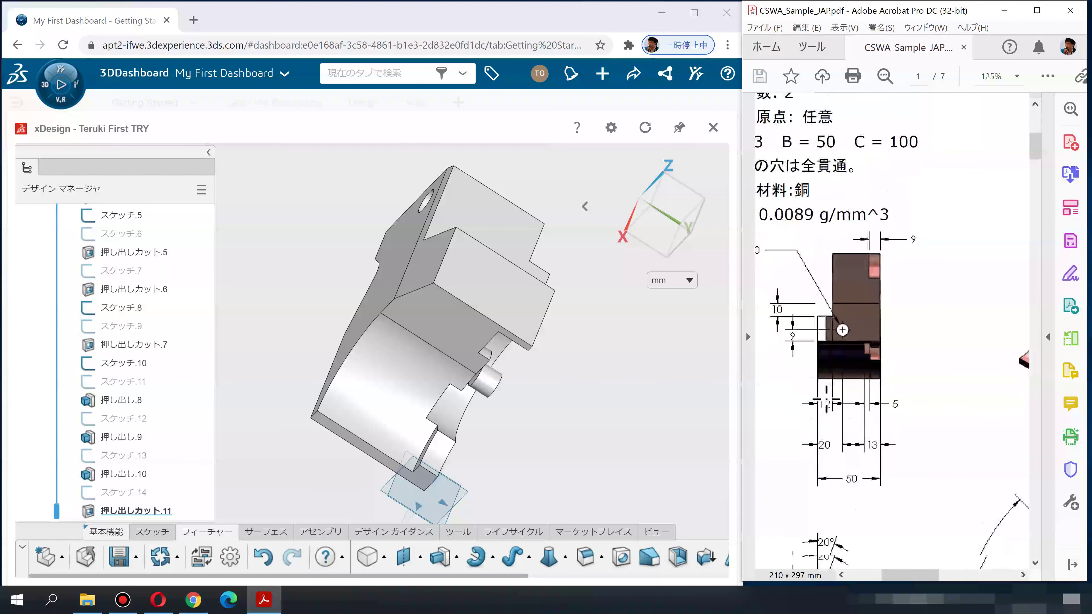
scroll(828, 398, "down", 1, "ctrl")
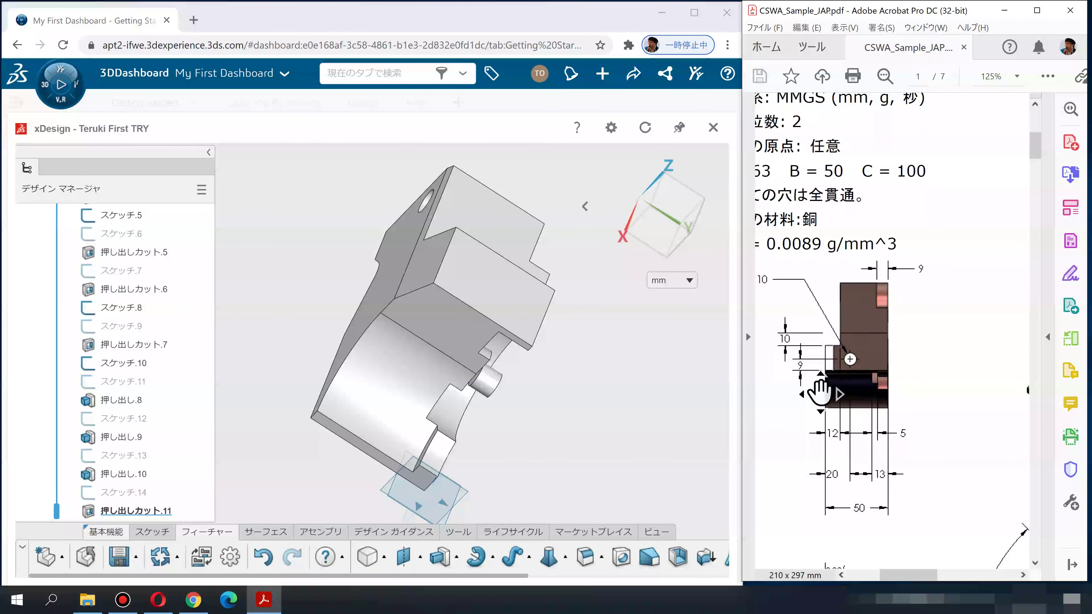
scroll(821, 393, "down", 1, "ctrl")
scroll(824, 388, "up", 1, "ctrl")
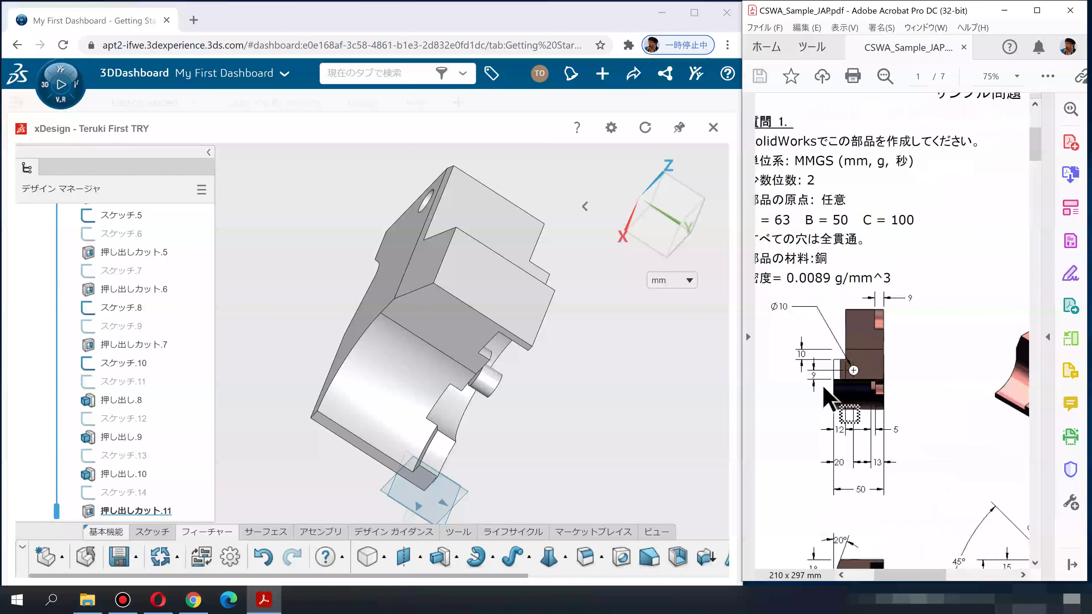
scroll(855, 387, "down", 2)
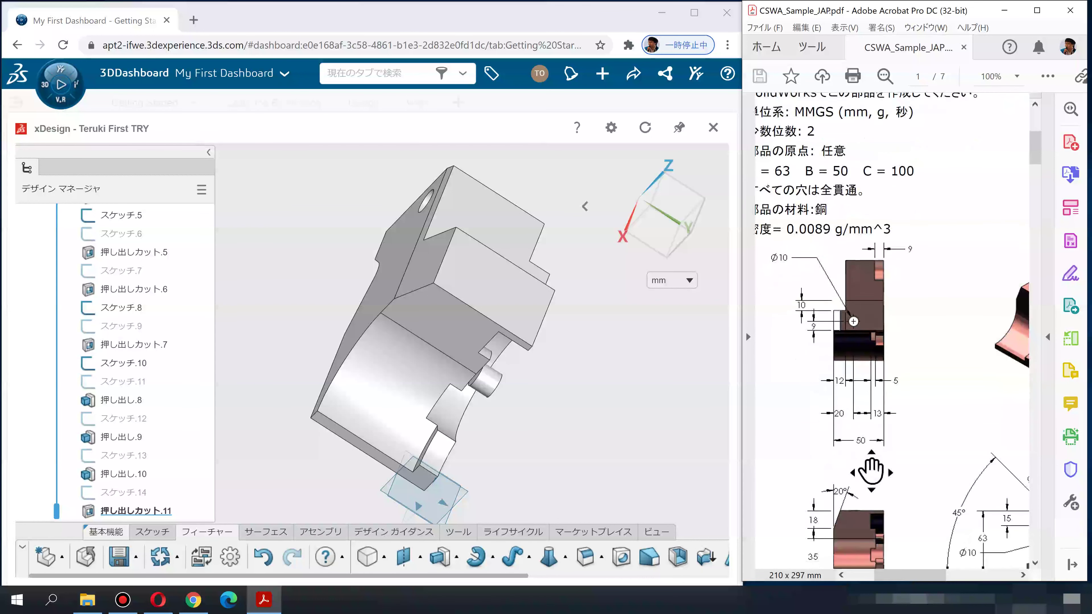
scroll(868, 470, "down", 5)
scroll(866, 477, "down", 3)
scroll(866, 478, "down", 5)
scroll(899, 484, "right", 3)
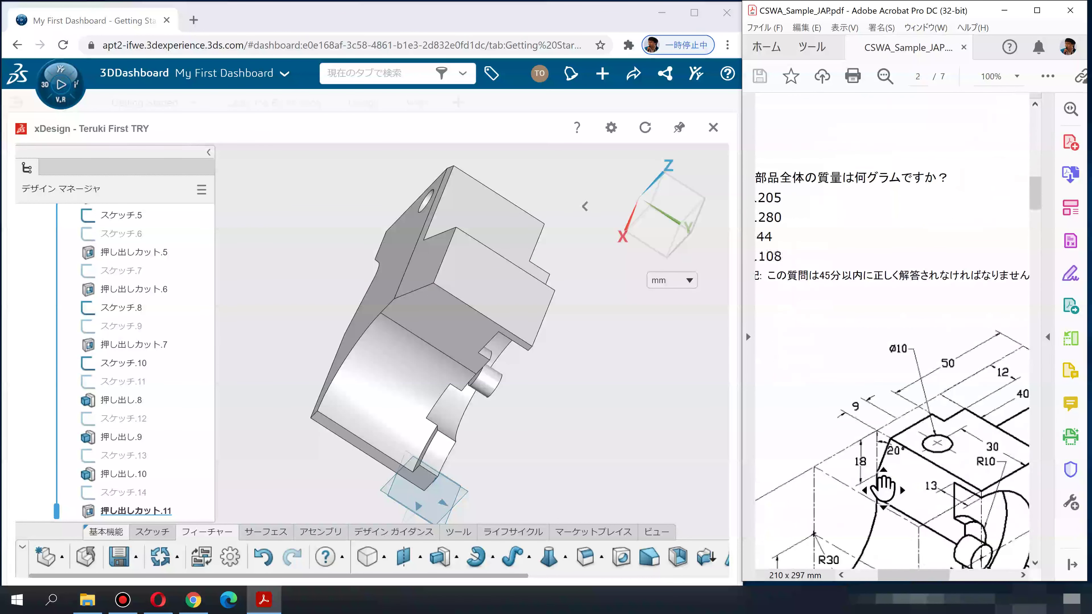
scroll(882, 462, "down", 1)
scroll(902, 430, "down", 1)
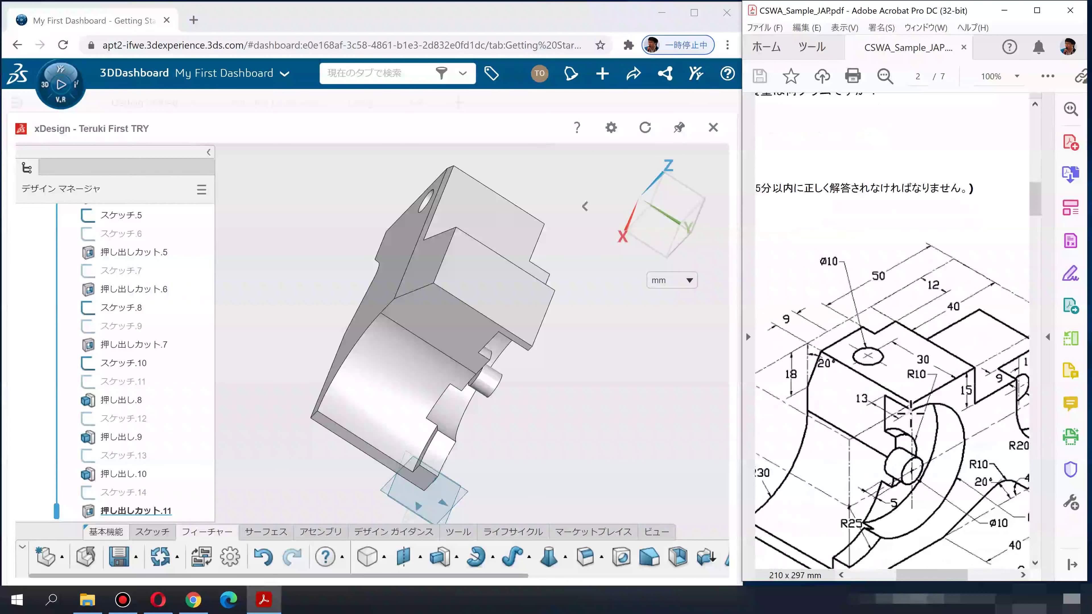
scroll(897, 307, "up", 1)
scroll(897, 308, "up", 7)
scroll(897, 307, "up", 4)
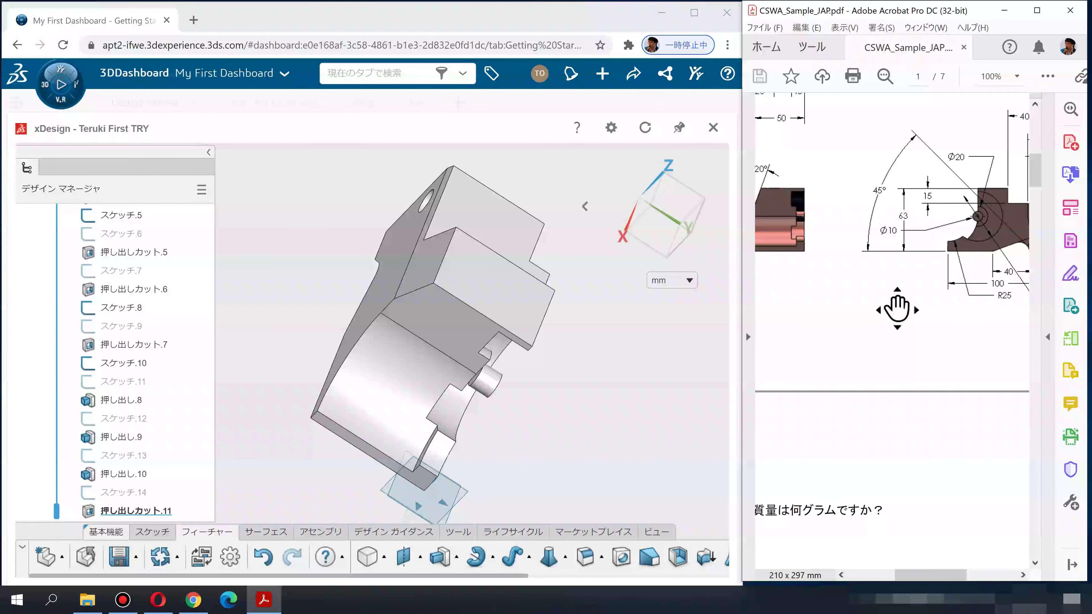
scroll(898, 301, "left", 3)
scroll(898, 301, "up", 1)
scroll(897, 283, "up", 3)
scroll(890, 278, "up", 2)
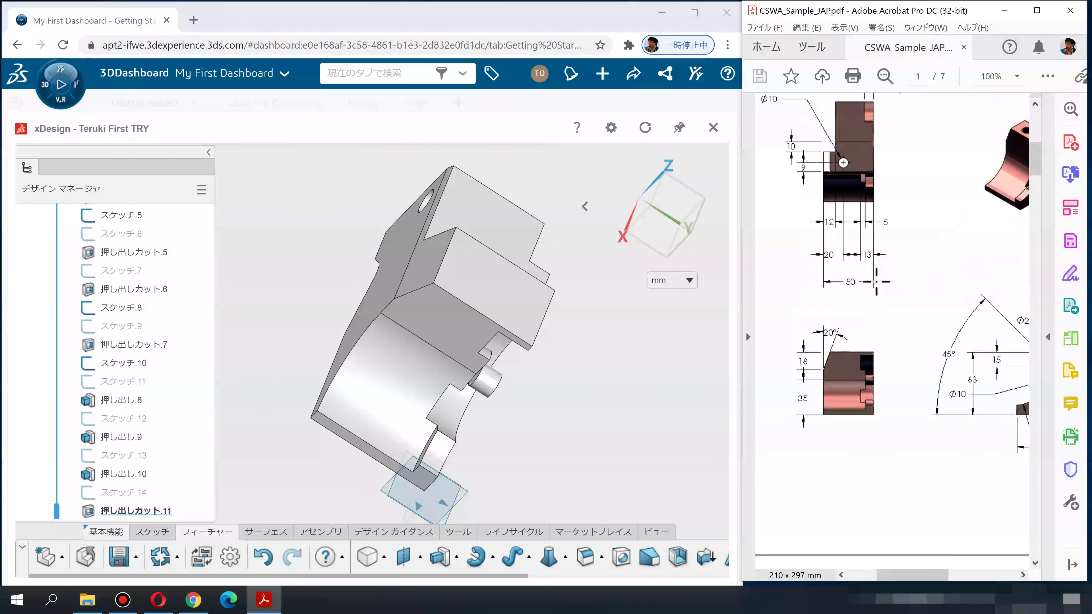
scroll(873, 274, "up", 3)
scroll(866, 271, "up", 1)
scroll(865, 258, "up", 2)
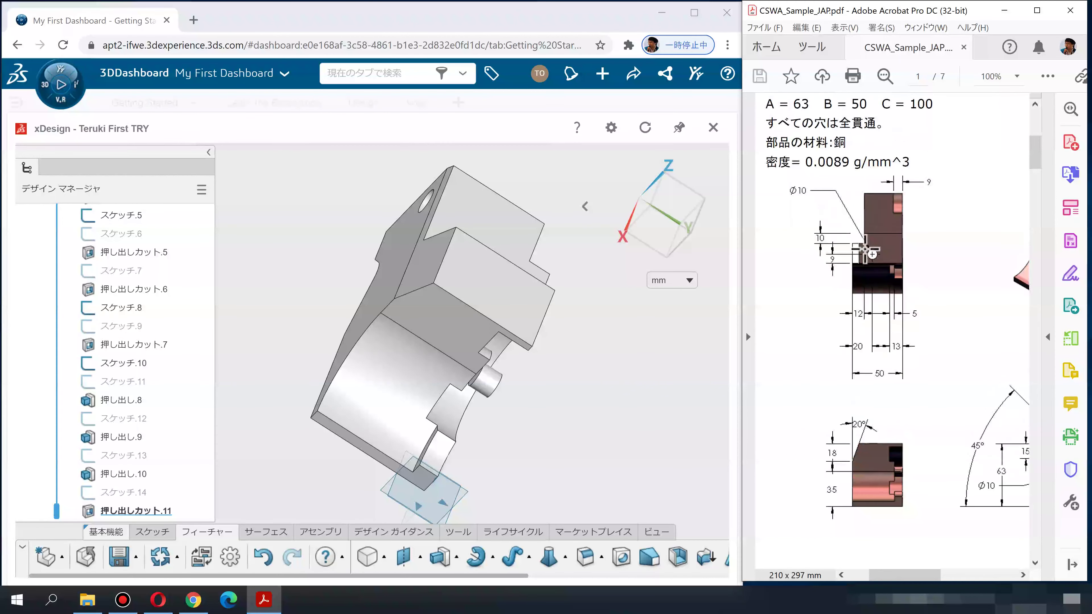
left_click(467, 268)
left_click(472, 270)
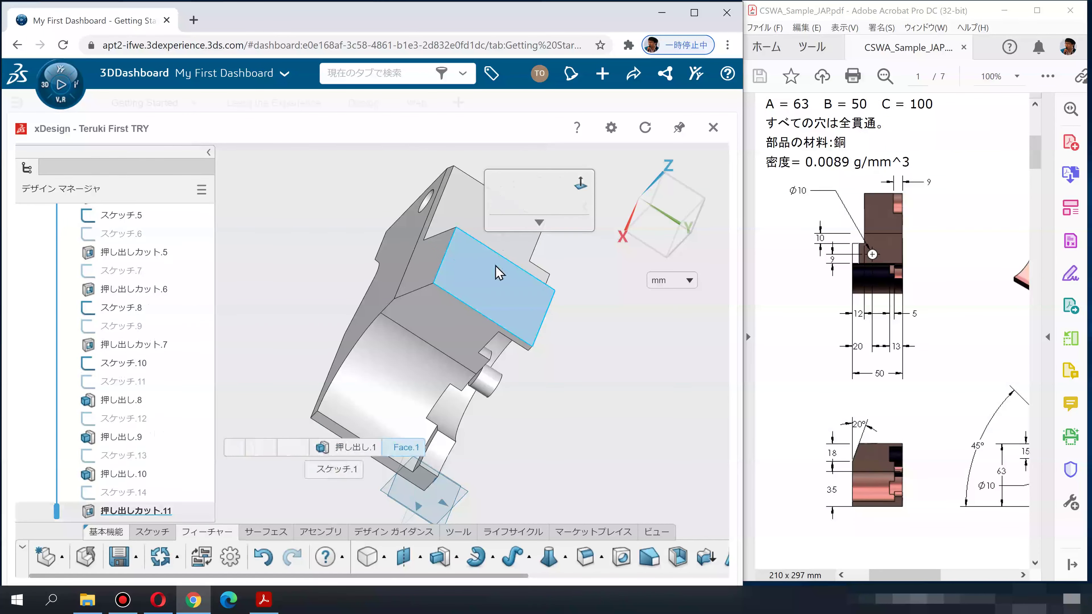
left_click(500, 208)
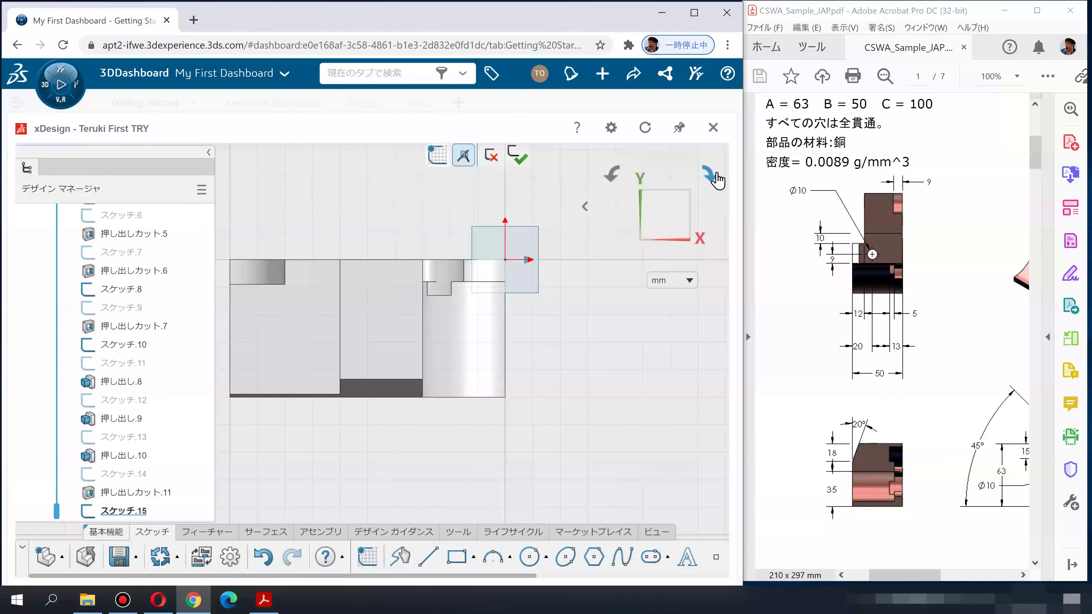
left_click(708, 175)
left_click(450, 559)
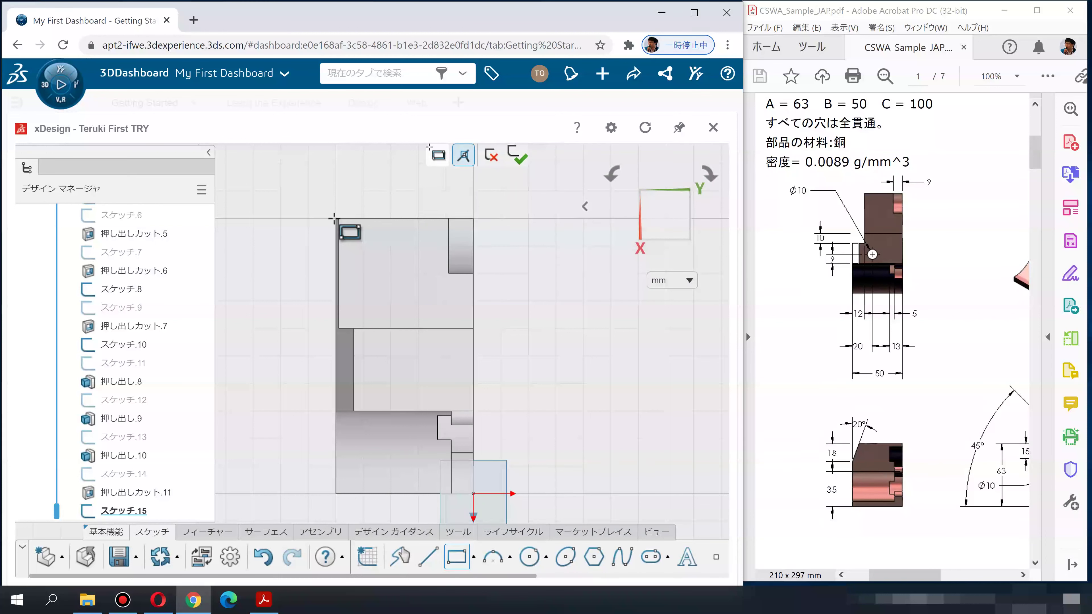
scroll(325, 220, "up", 2)
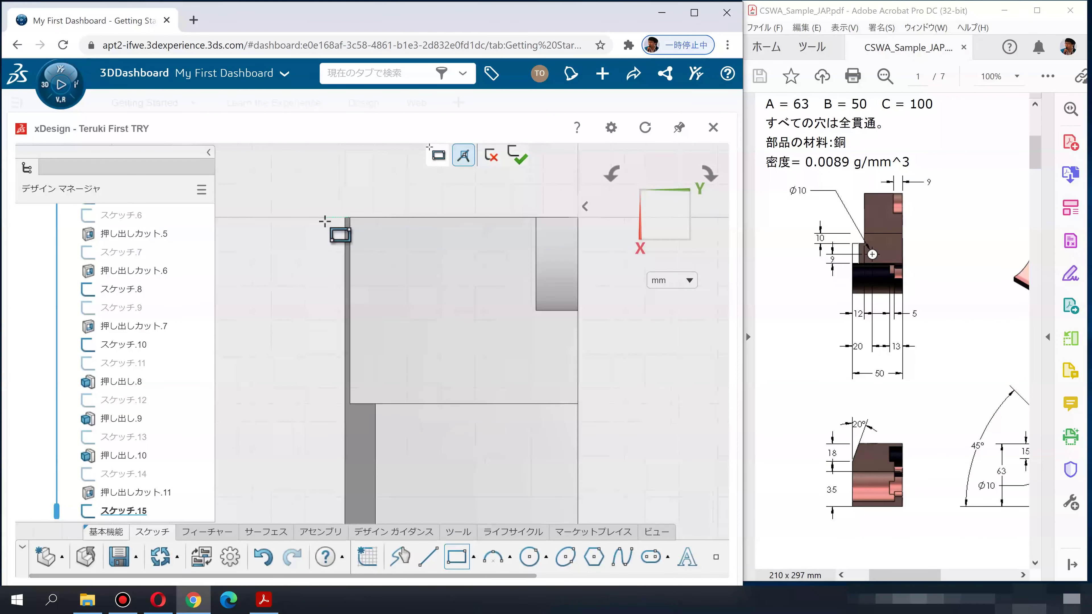
scroll(340, 222, "up", 1)
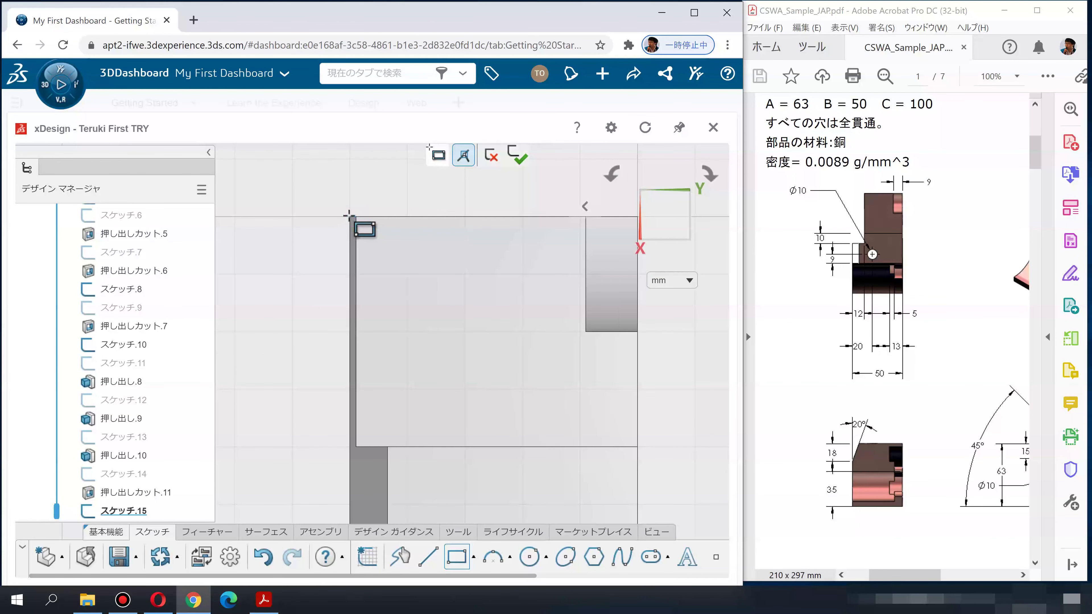
left_click(494, 161)
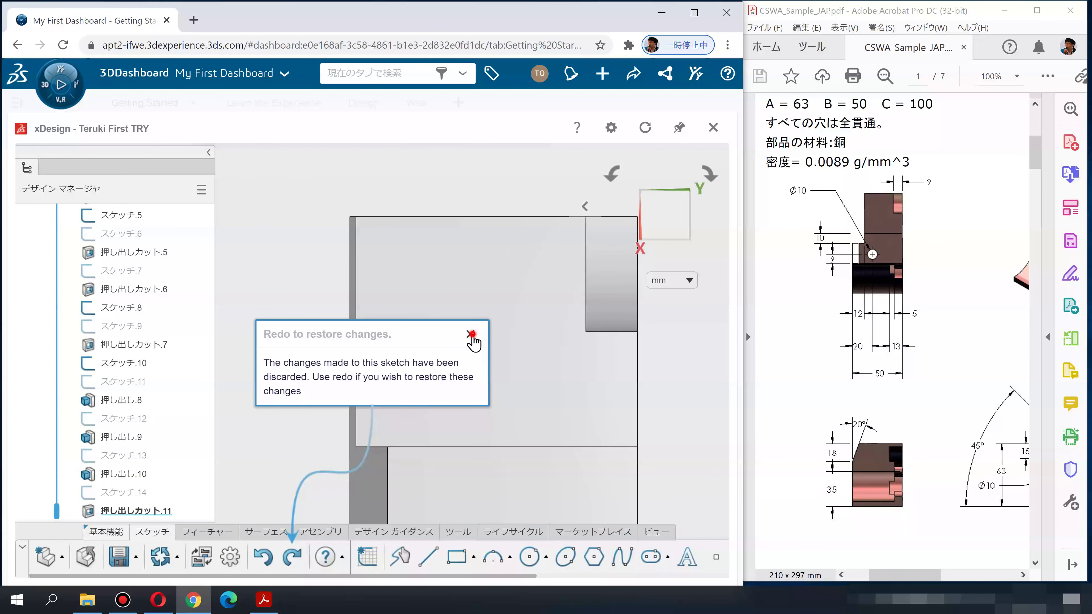
left_click(470, 334)
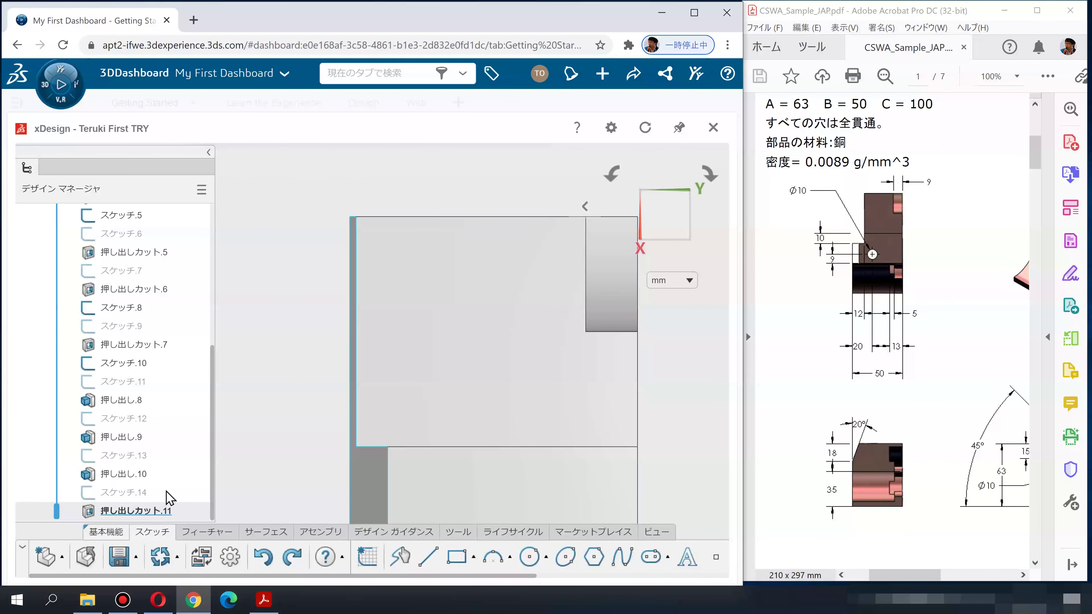
left_click_drag(56, 511, 53, 486)
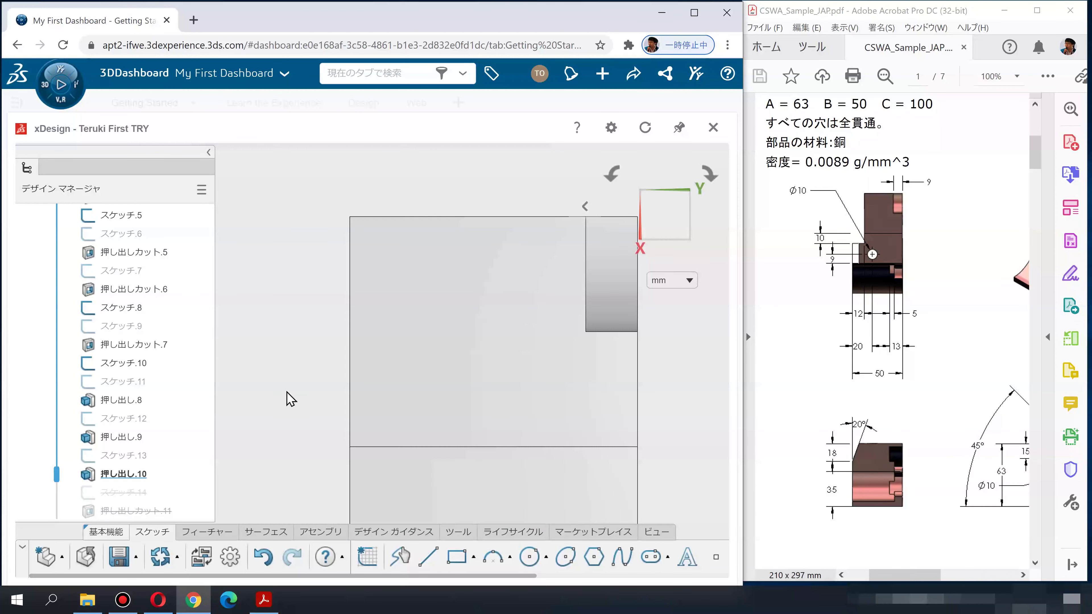
Step: Sketch a tall rectangle along the left edge of the part's lower face
left_click(408, 488)
left_click(416, 466)
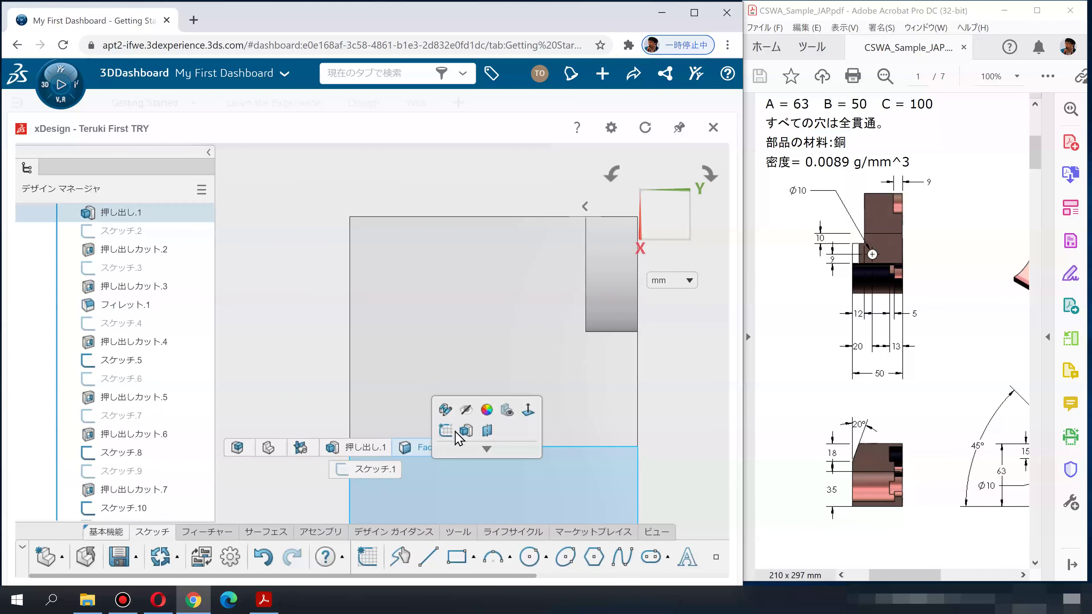
left_click(446, 433)
left_click(456, 559)
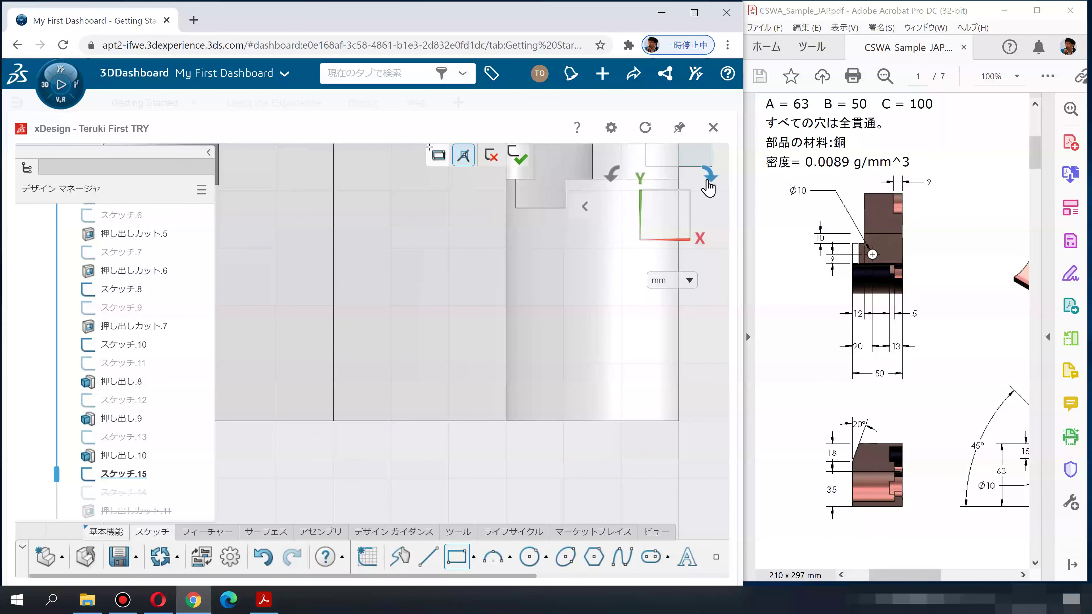
left_click(708, 176)
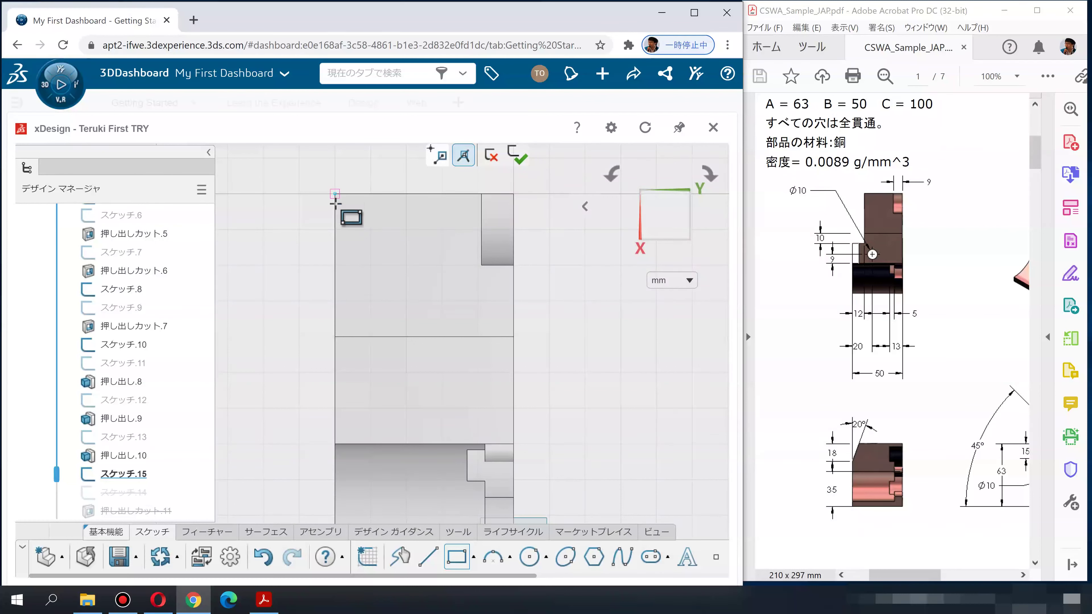
left_click_drag(335, 193, 394, 468)
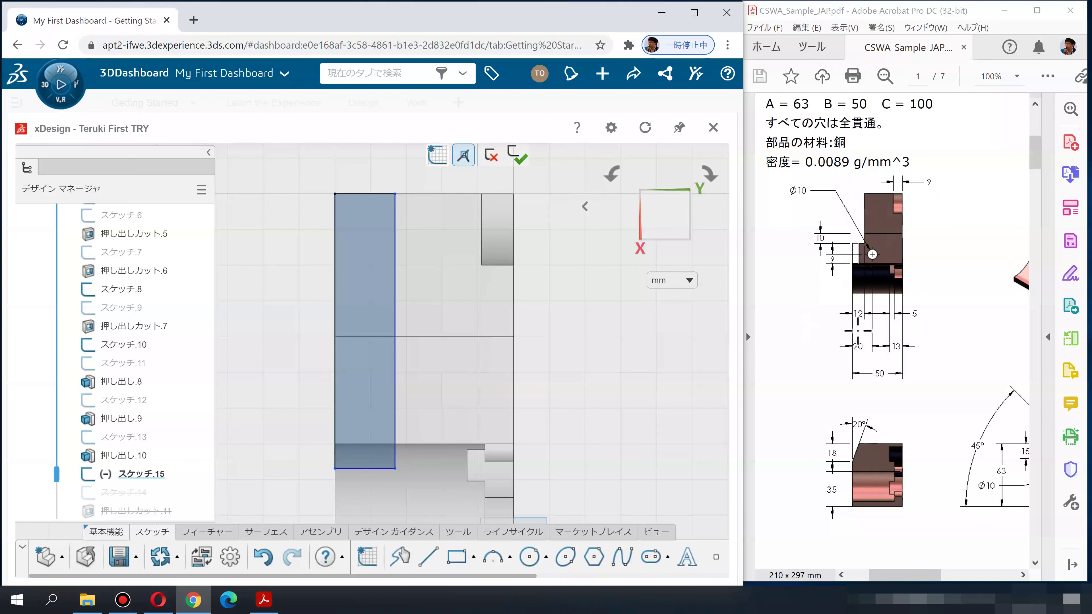
Step: Dimension the rectangle 12 mm wide and 10 mm long, then exit the sketch
left_click(356, 192)
left_click(361, 172)
type("12")
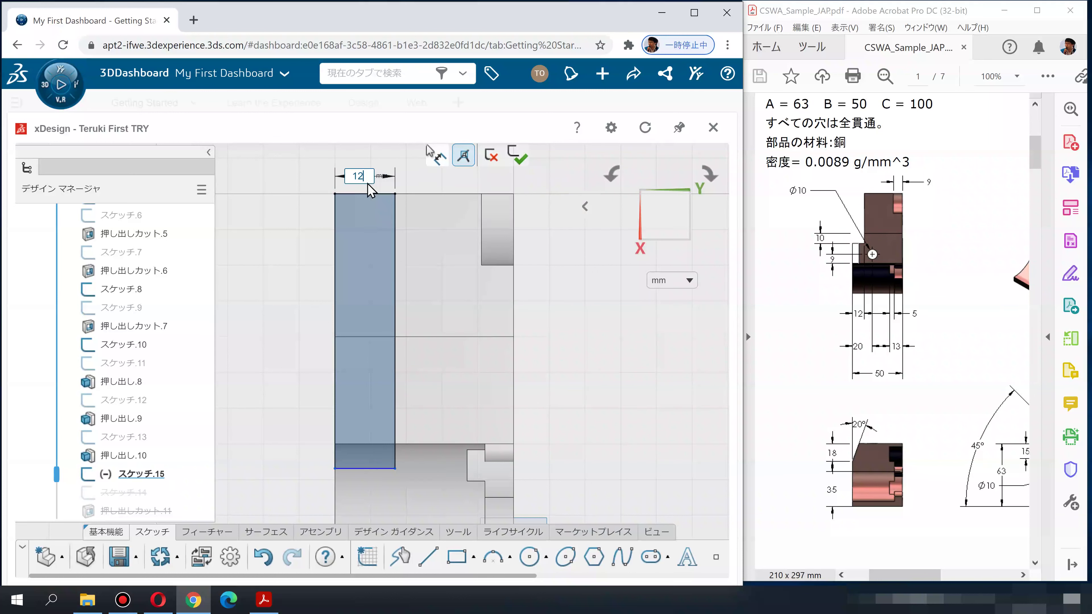
key("Return")
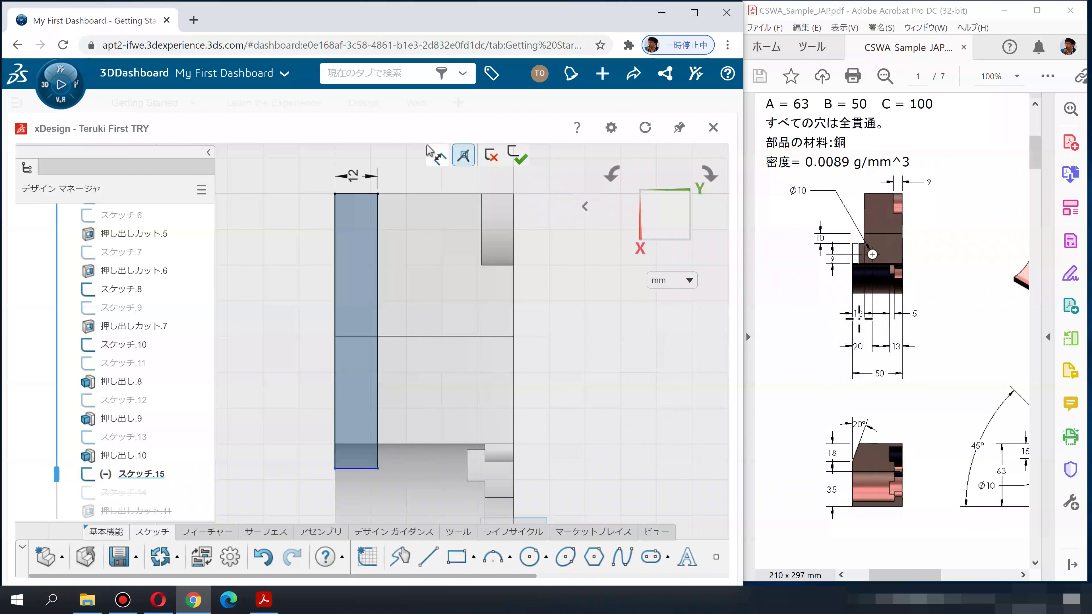
left_click(396, 337)
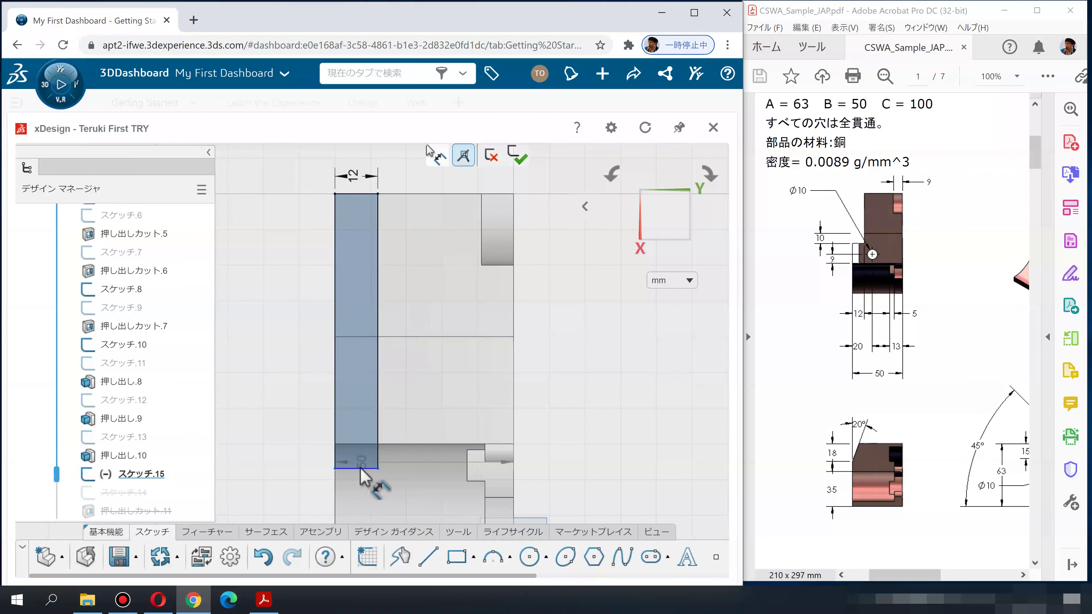
left_click(291, 384)
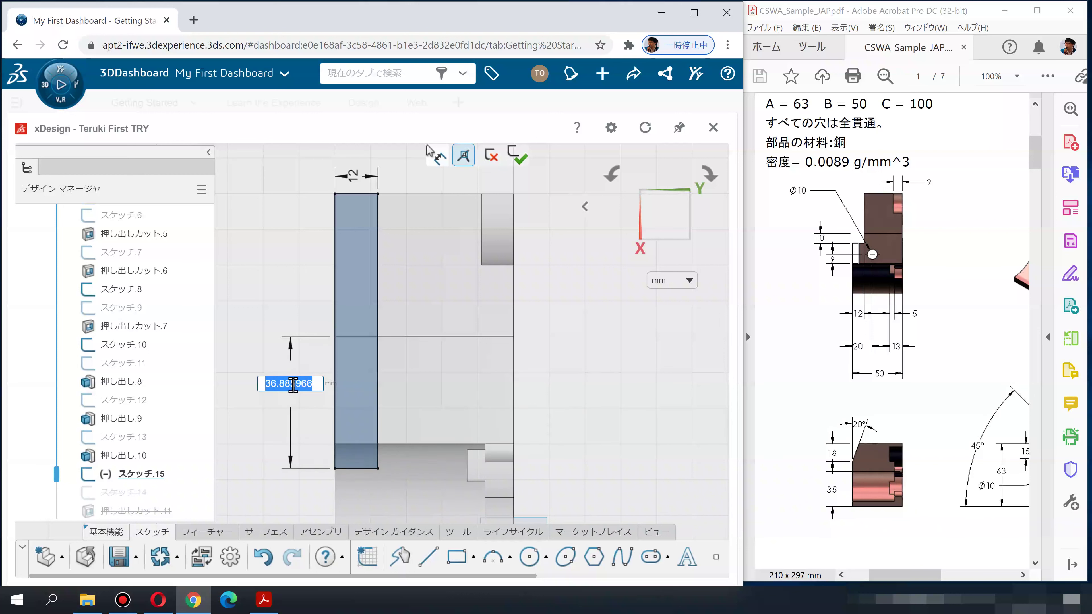
type("10")
key("Return")
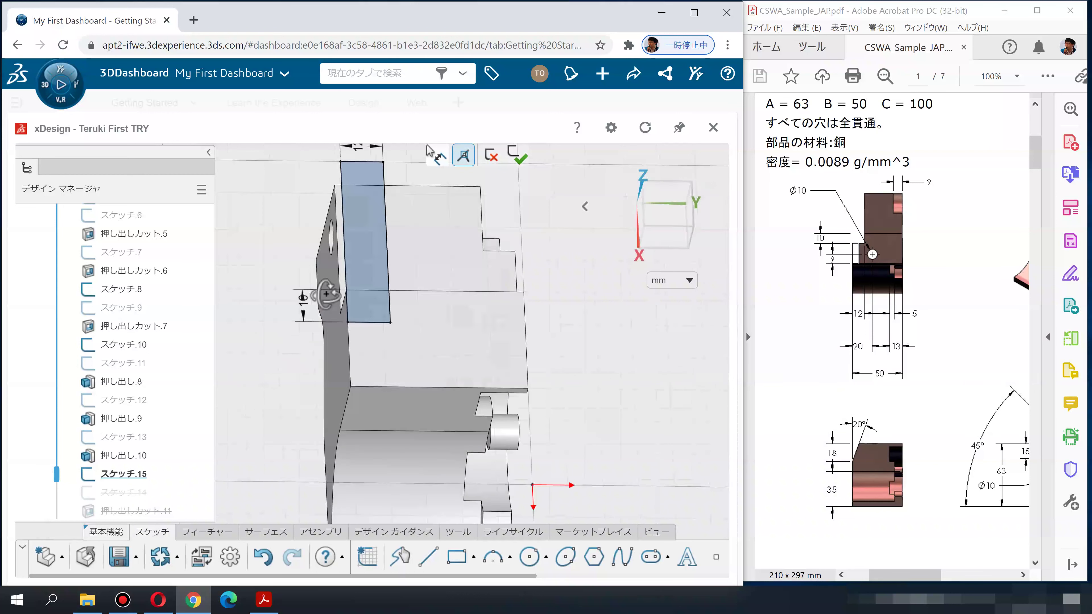
middle_click_drag(320, 321, 512, 177)
left_click(517, 156)
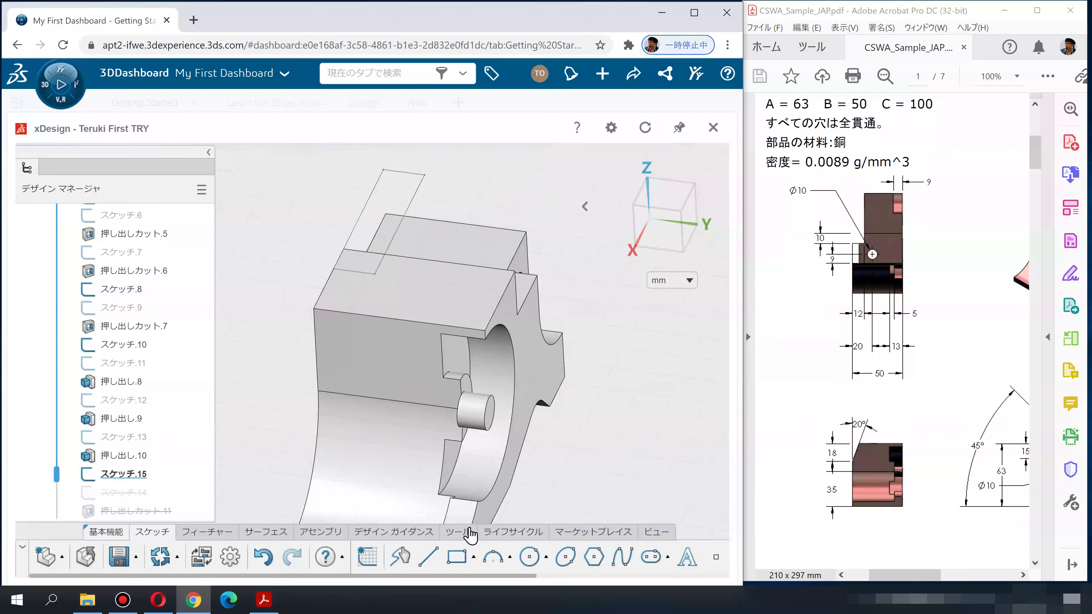
Step: Extrude-cut the 12 × 10 mm rectangle Through All in one direction, creating 押し出しカット.12
left_click(208, 532)
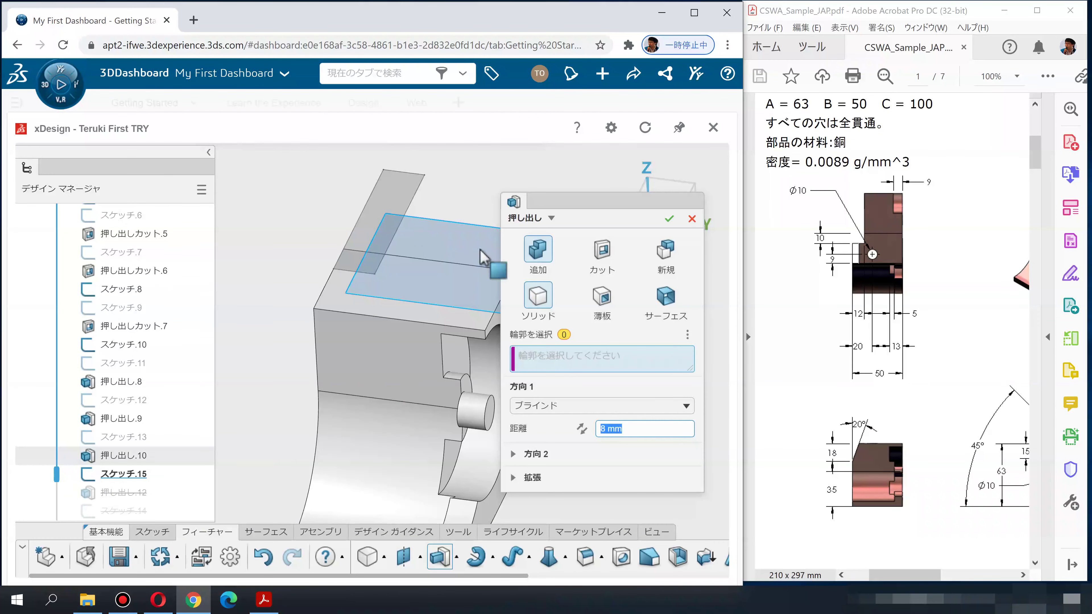
left_click(601, 247)
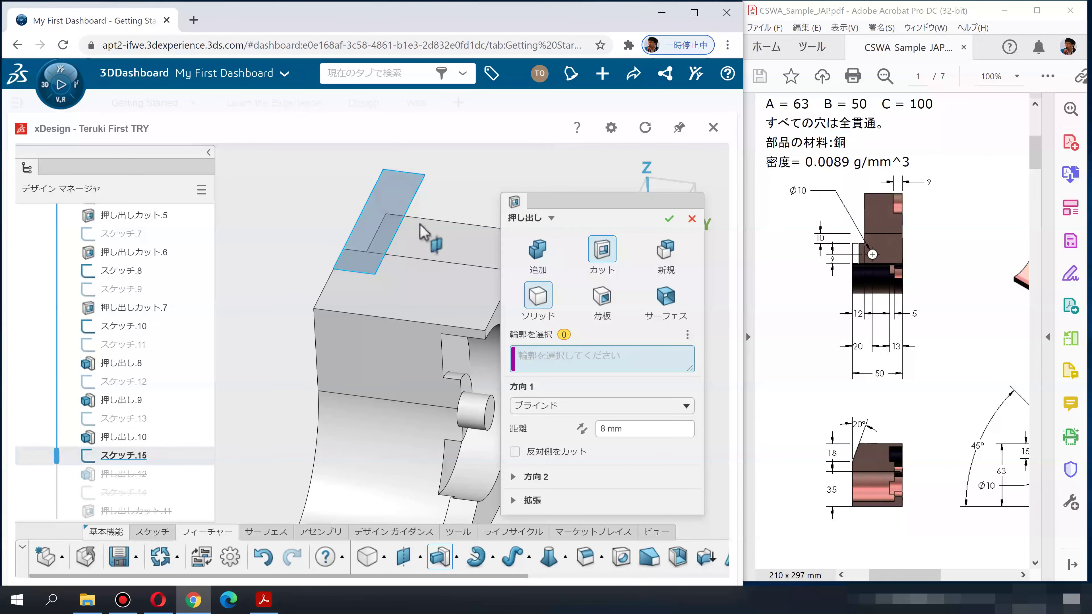
left_click(428, 236)
left_click(602, 405)
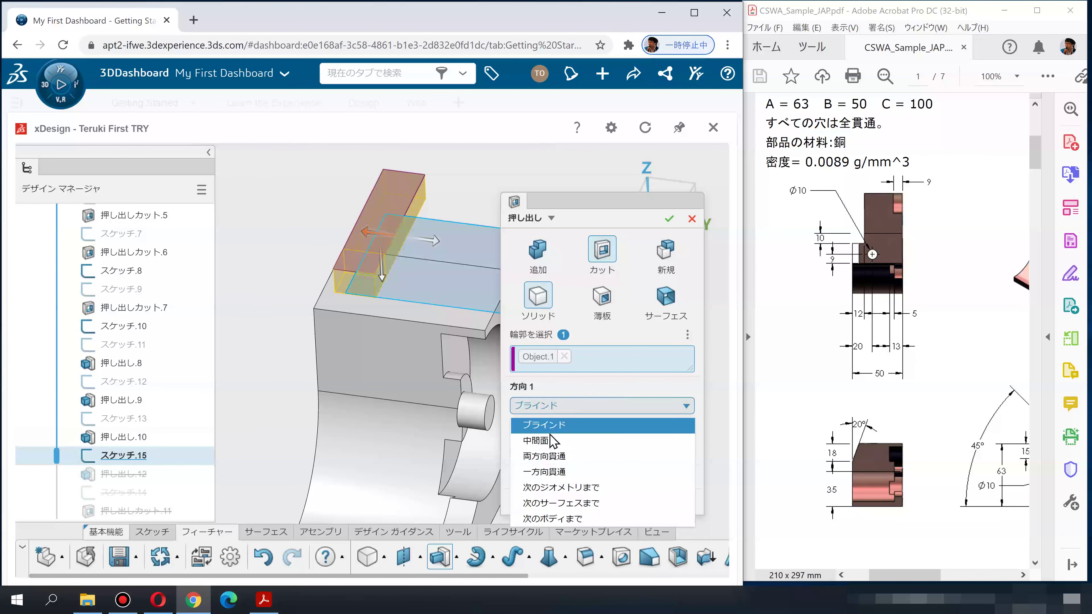
left_click(638, 469)
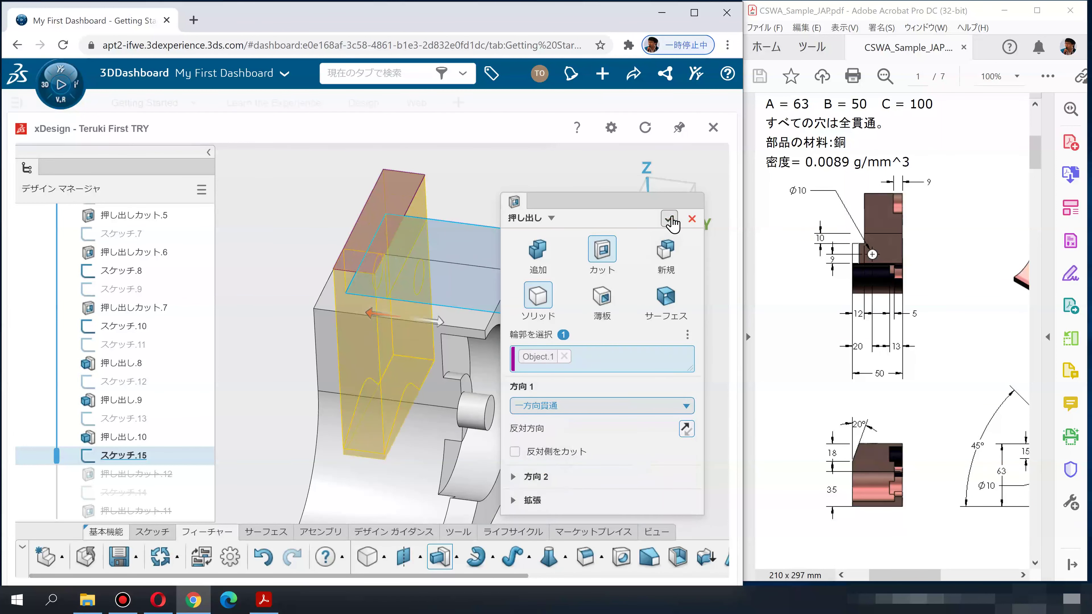
key("Return")
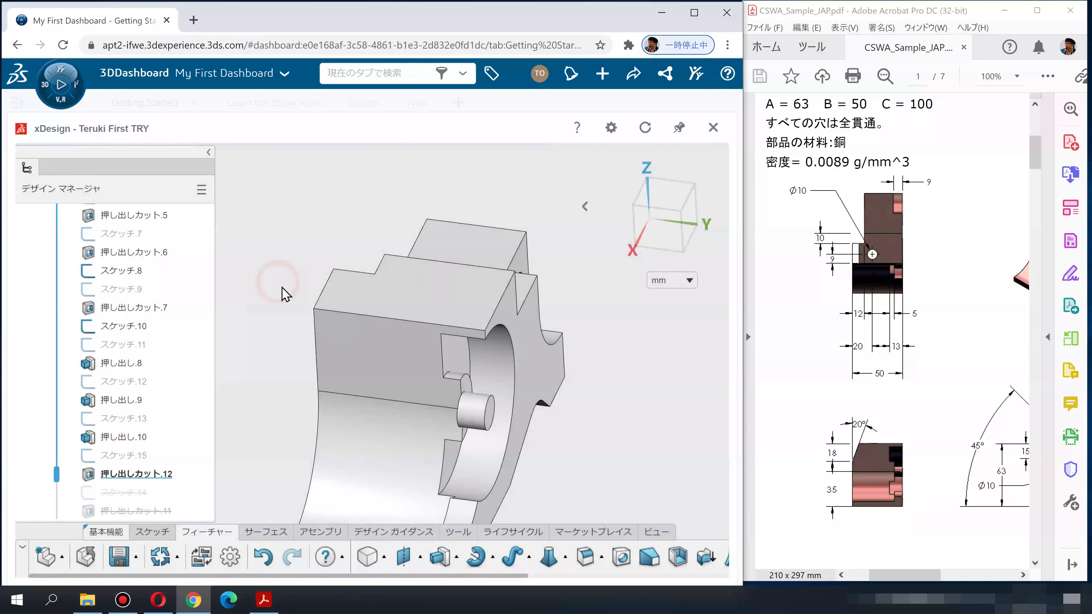
mouse_move(280, 293)
middle_mouse_down()
mouse_move(309, 334)
mouse_move(301, 412)
middle_mouse_up()
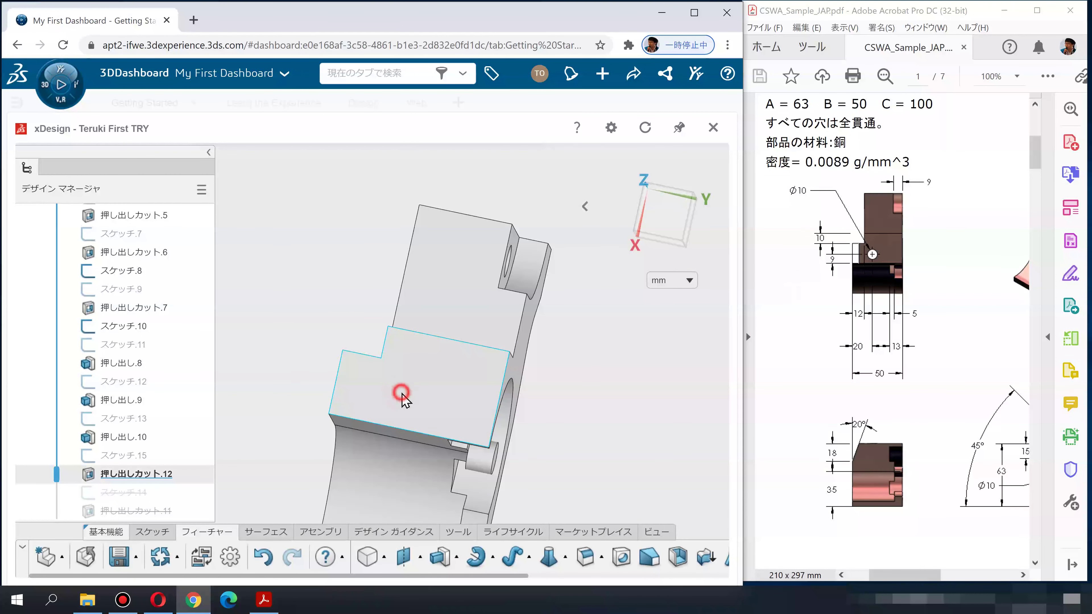
Step: Start a sketch on the flat face and draw a circle dimensioned to Ø10
left_click(413, 392)
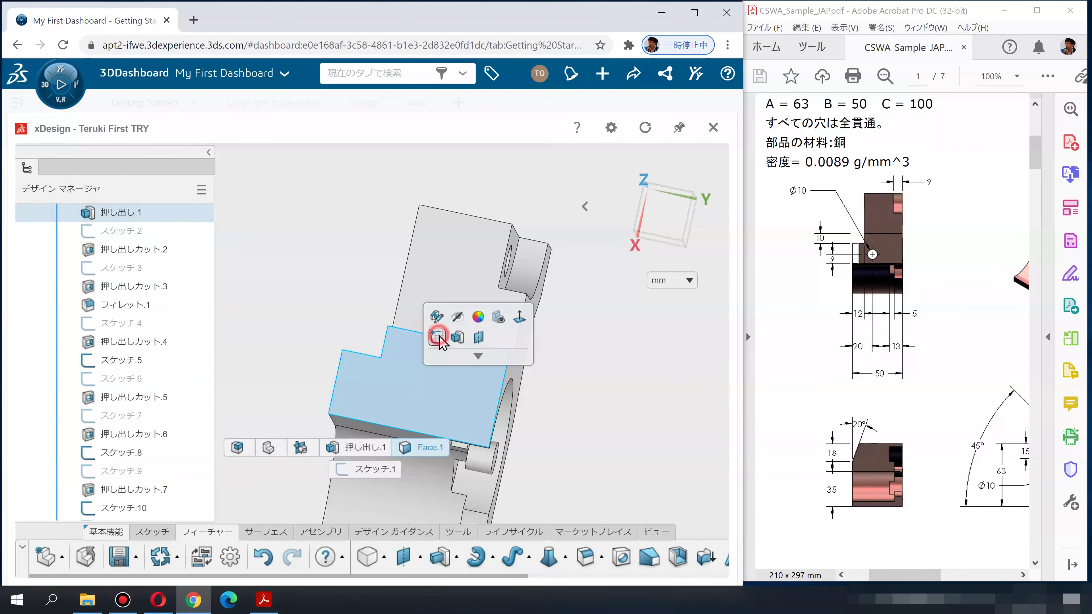
left_click(437, 339)
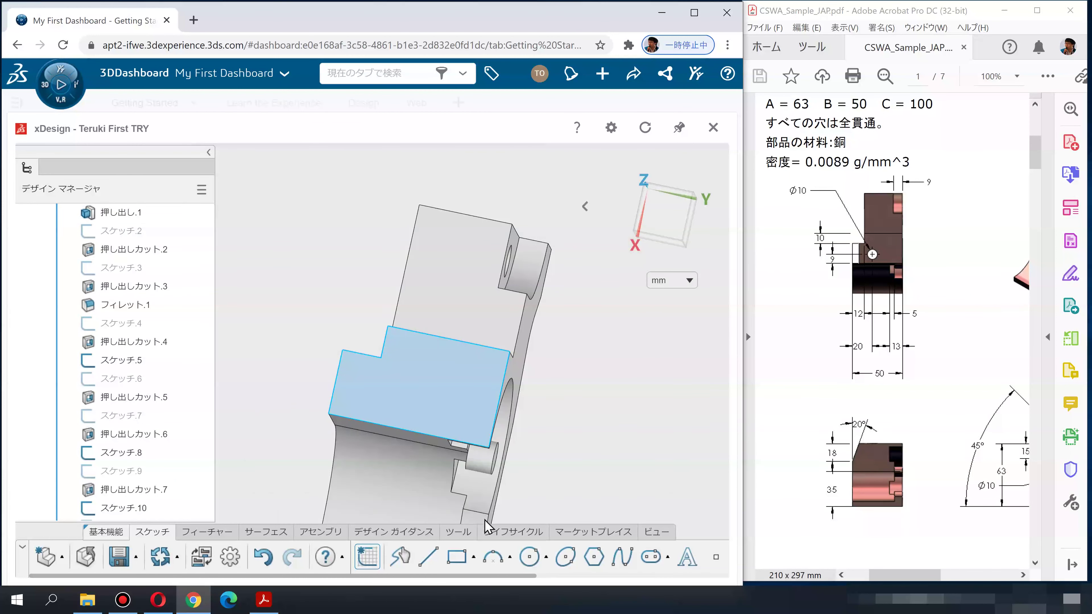
left_click(531, 557)
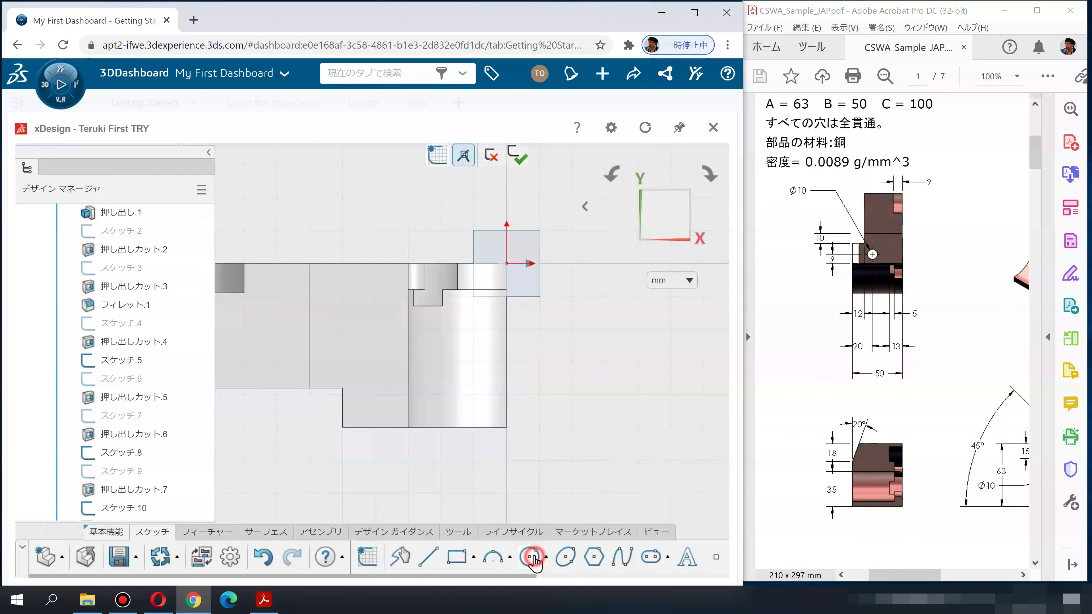
left_click(711, 183)
left_click(354, 353)
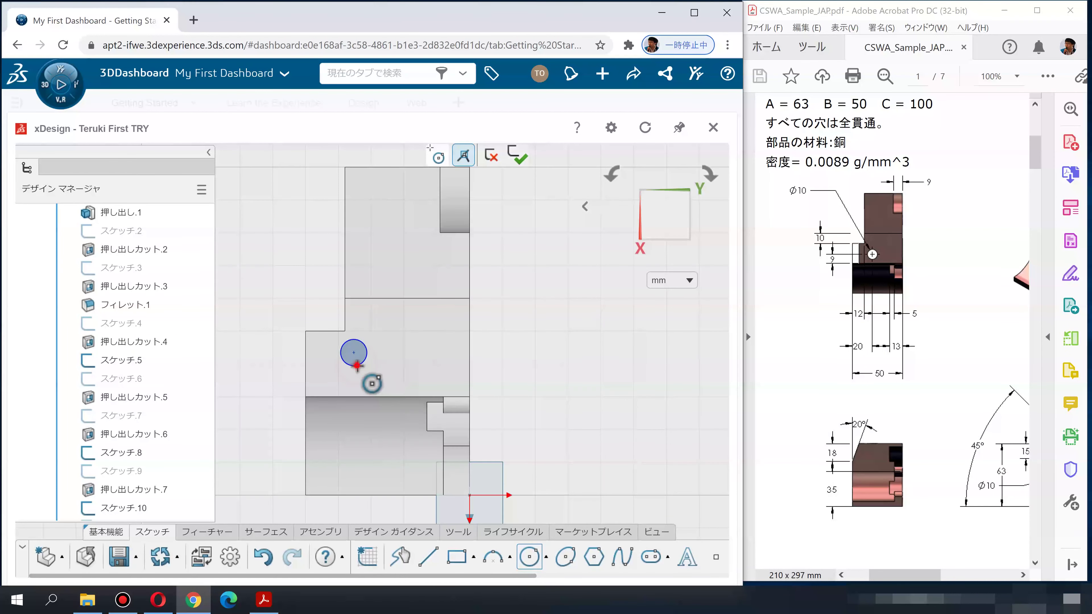
left_click(357, 365)
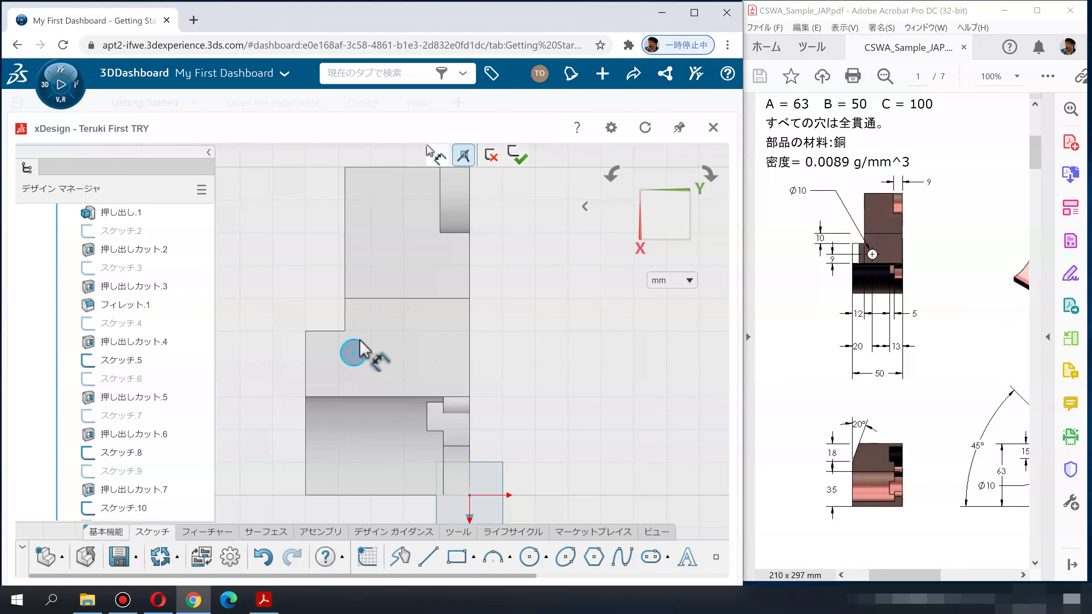
left_click(288, 278)
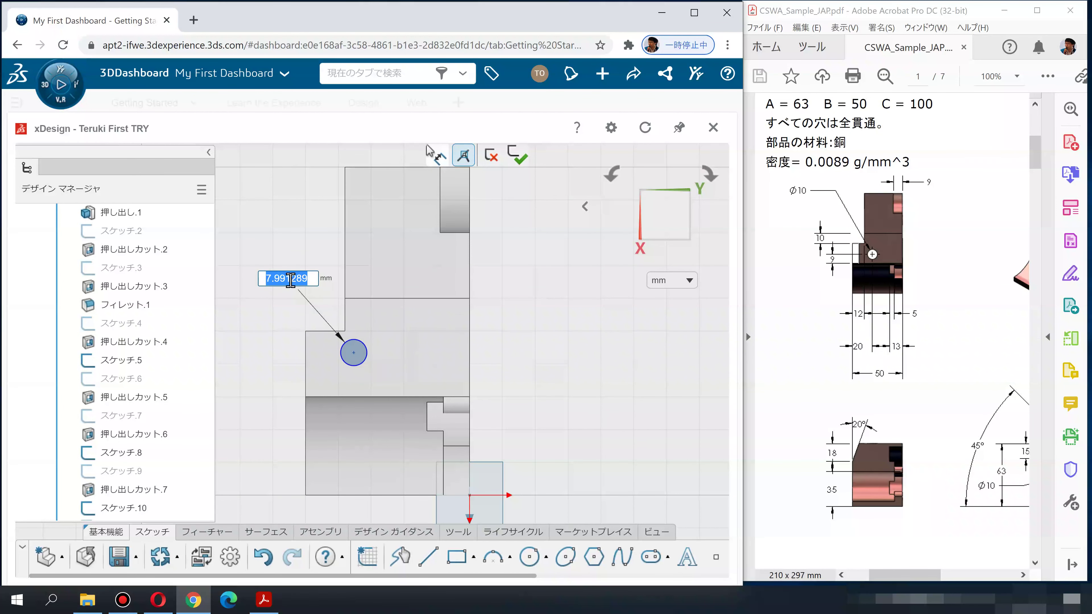
type("10")
key("Return")
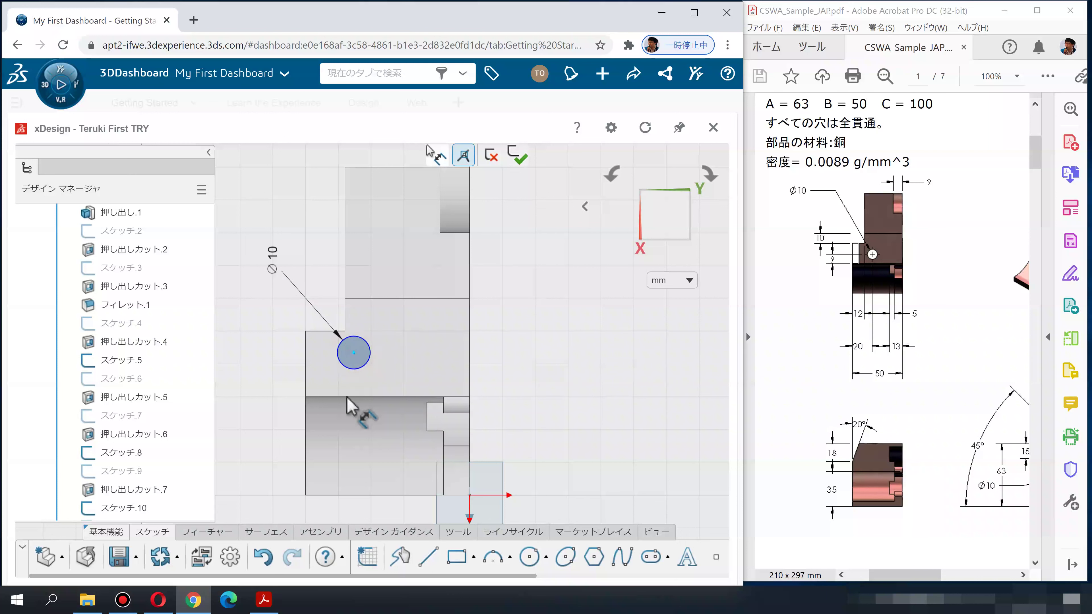
Step: Dimension the circle 9 mm from the face's edge
left_click(263, 381)
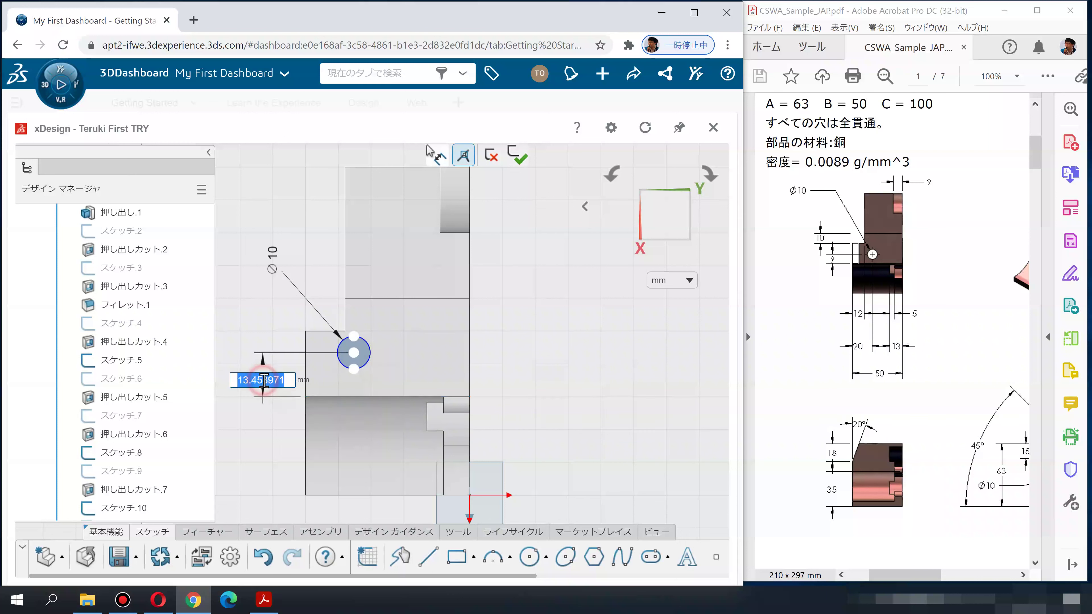
type("9")
key("Return")
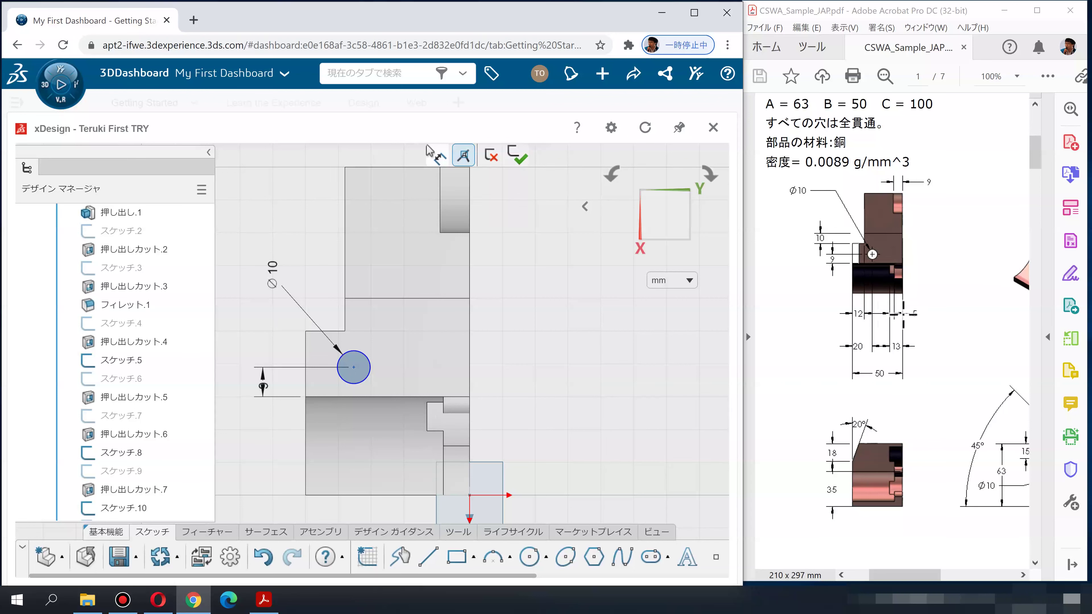
scroll(915, 387, "down", 3)
left_click(833, 477)
Step: Check the isometric drawing, fix the Ø10 circle 30 mm from the right edge, and exit the sketch
scroll(859, 478, "down", 5)
mouse_move(899, 479)
middle_mouse_down()
mouse_move(910, 506)
mouse_move(765, 399)
middle_mouse_up()
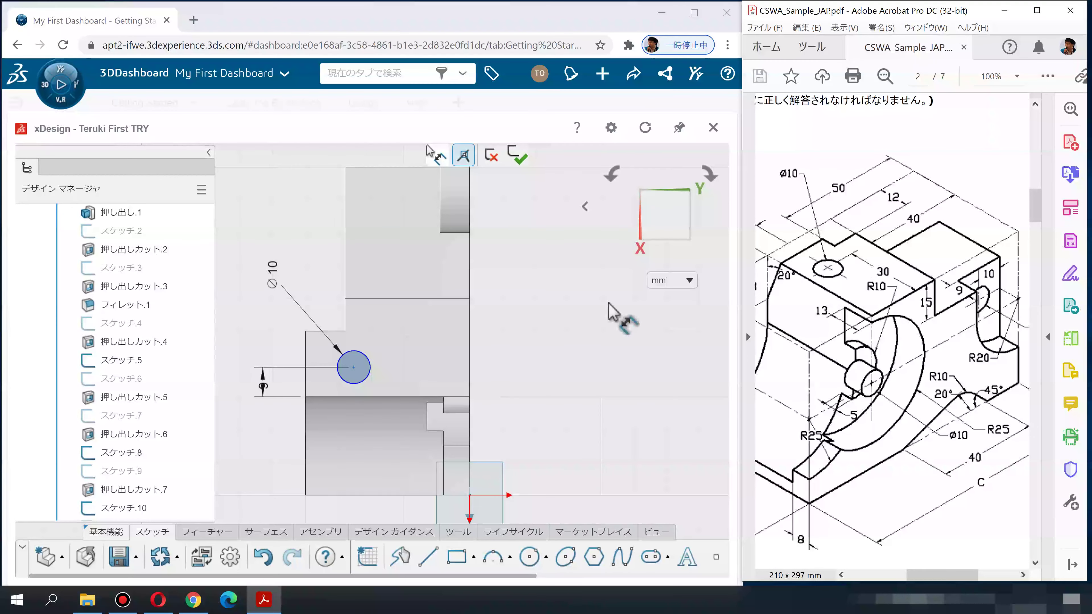
left_click(353, 368)
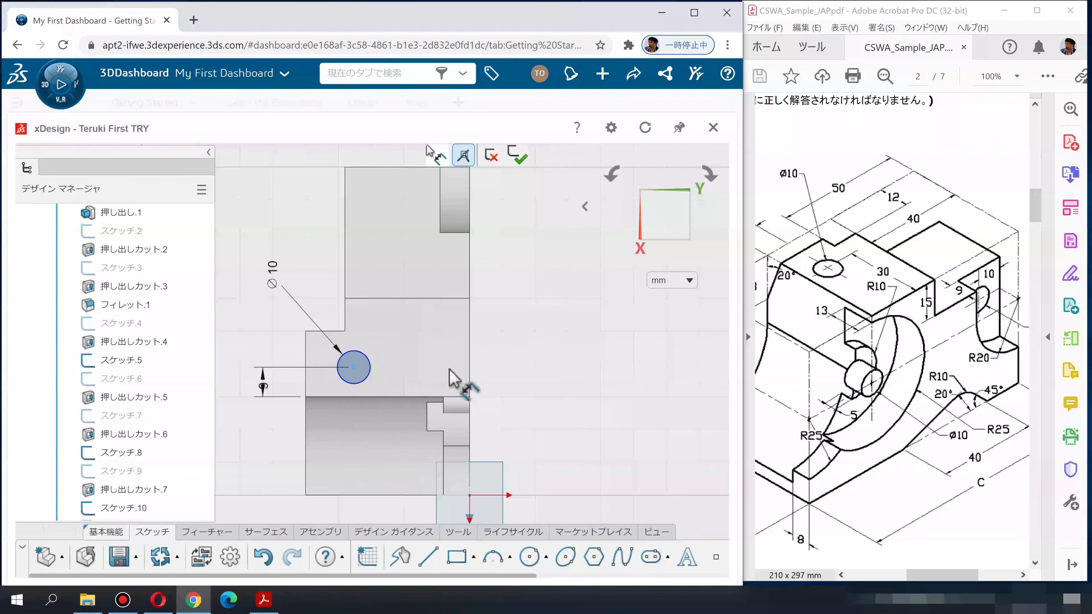
left_click_drag(468, 366, 394, 338)
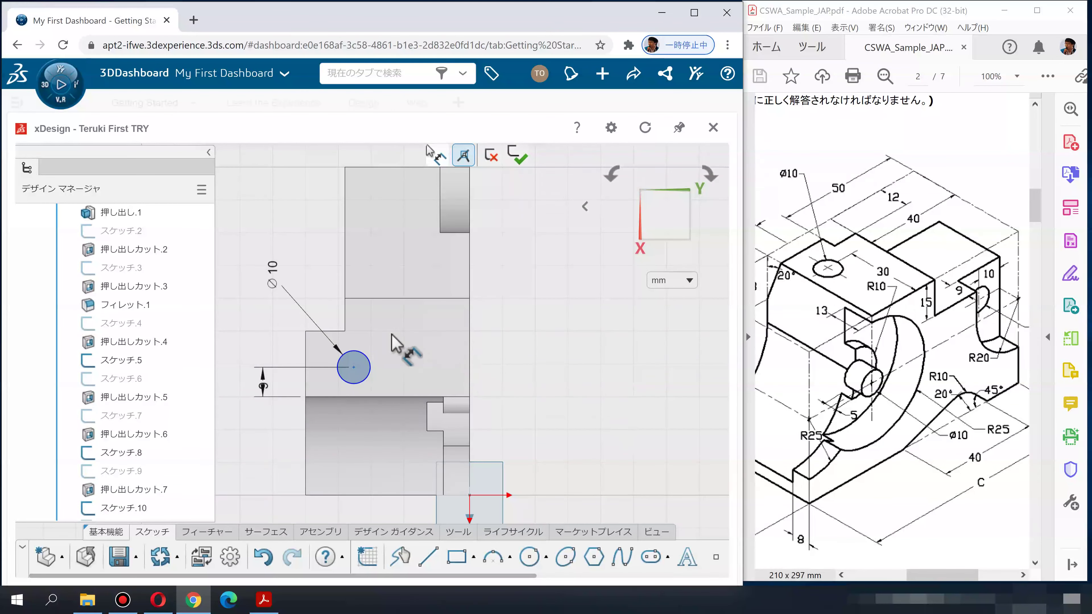
left_click(396, 338)
type("30")
key("Return")
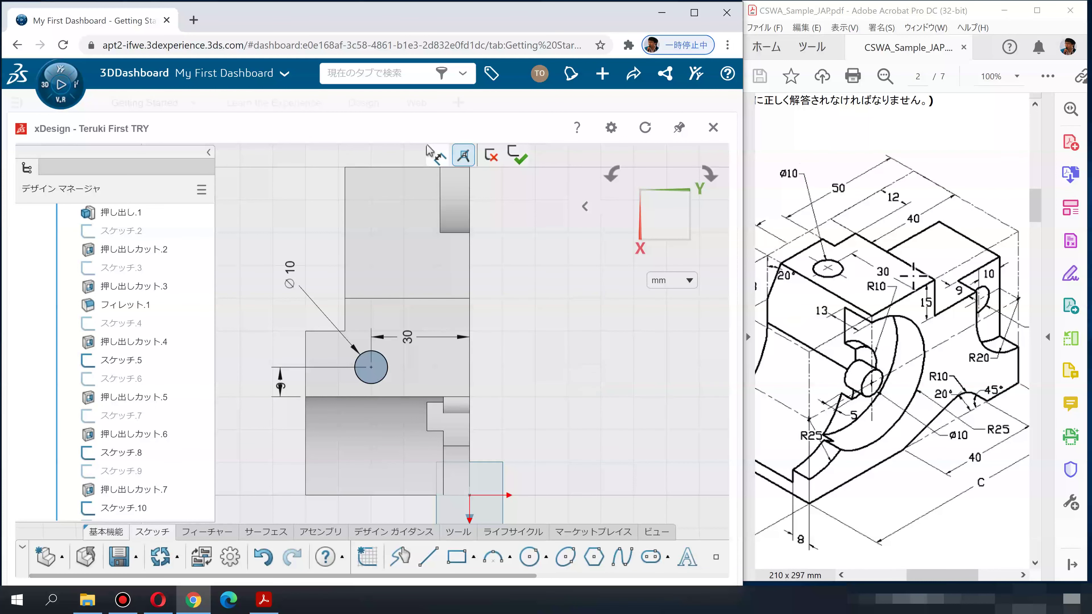
left_click_drag(838, 344, 889, 344)
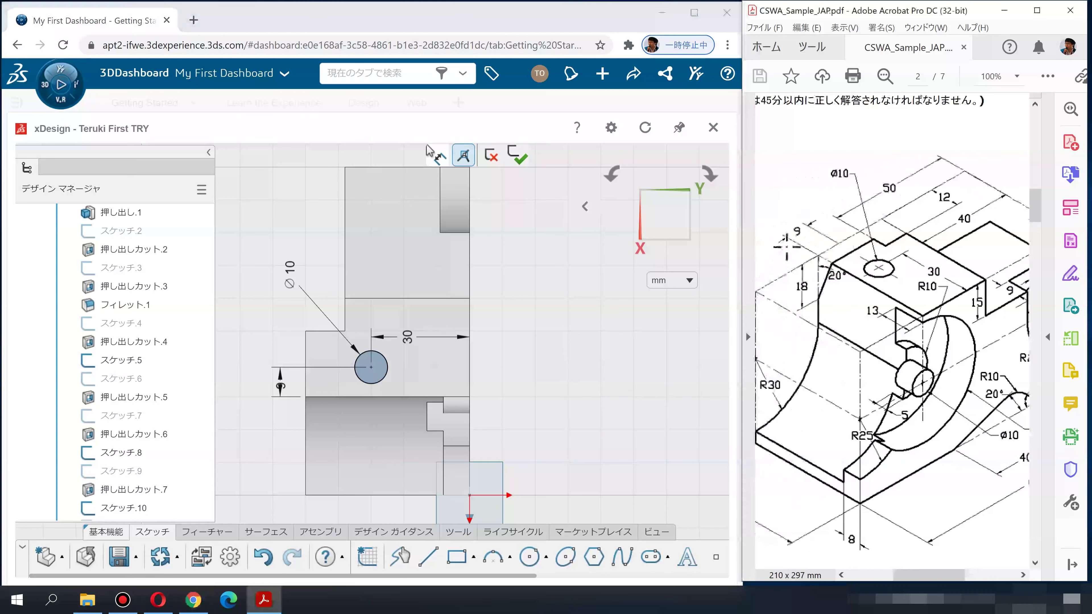
left_click(515, 157)
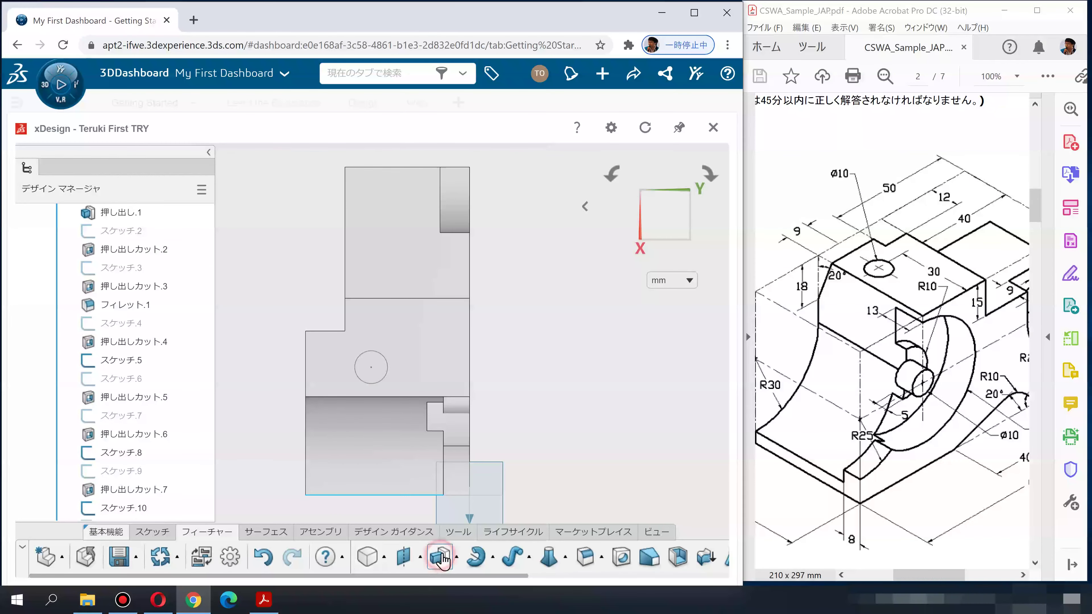
Step: Extrude-cut the Ø10 circle Through All in one direction, then roll the history to the end
left_click(409, 219)
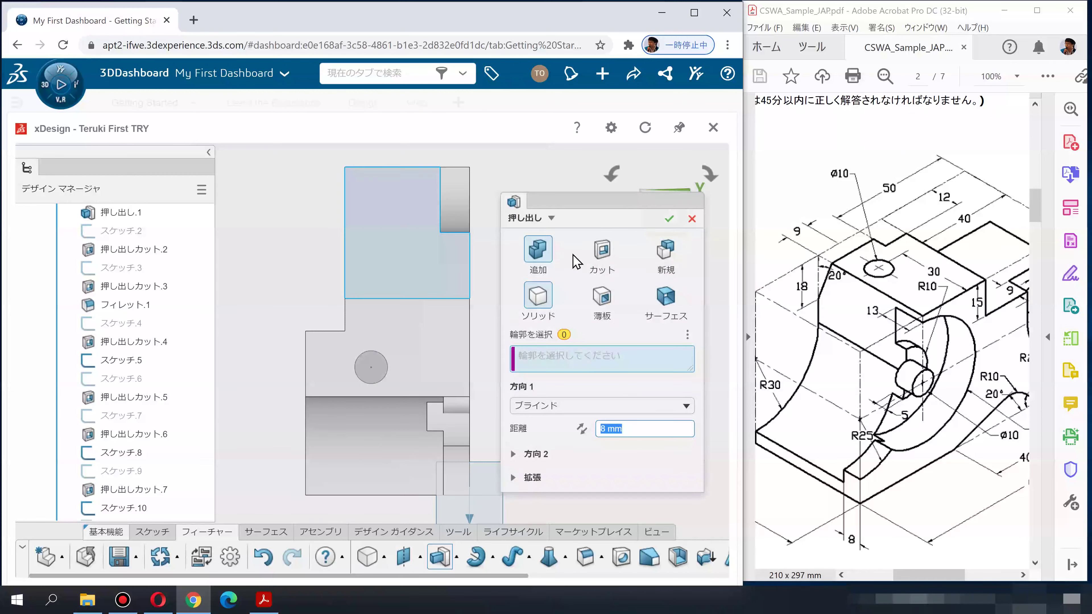
left_click(593, 258)
left_click(369, 371)
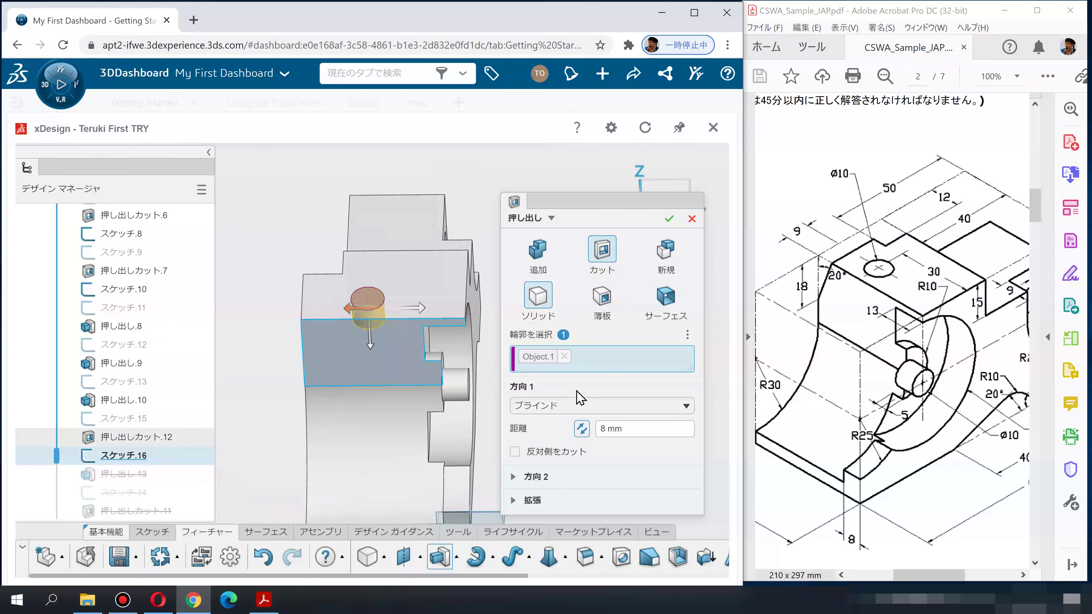
left_click(570, 406)
left_click(555, 443)
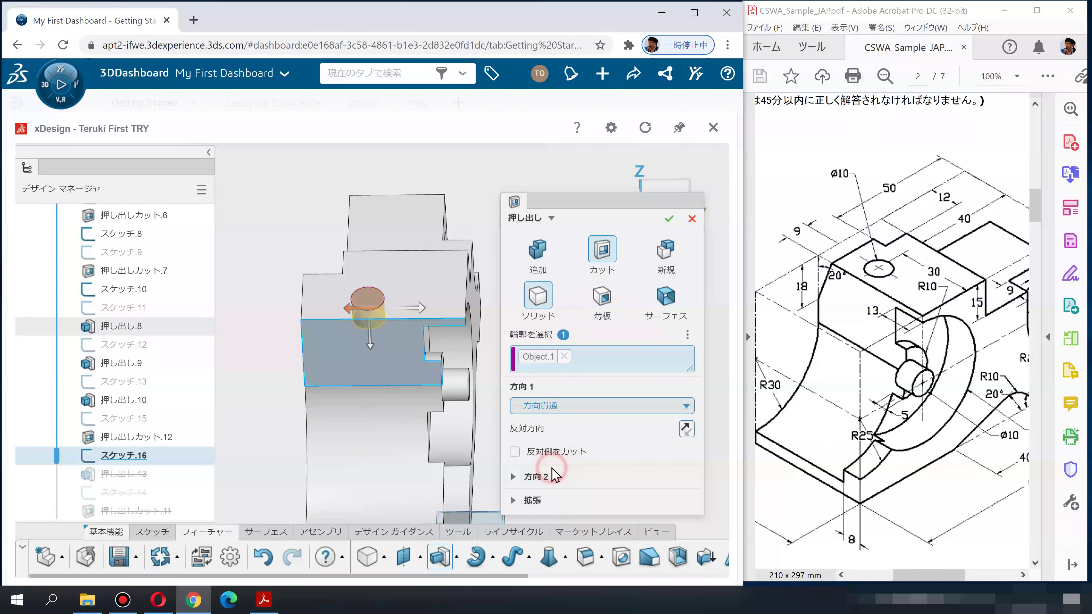
left_click(670, 219)
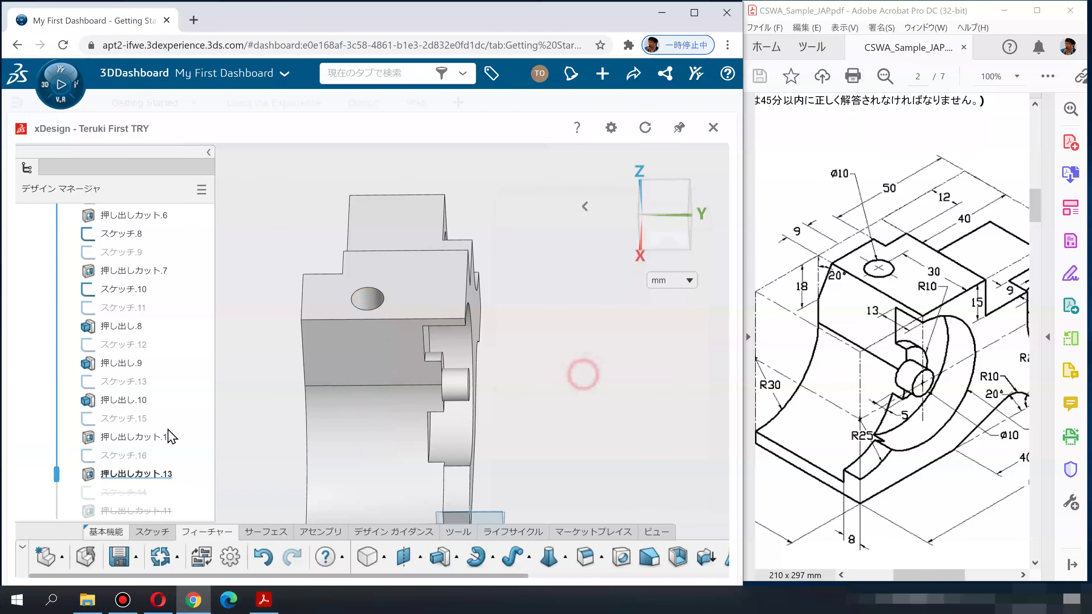
left_click_drag(56, 474, 64, 508)
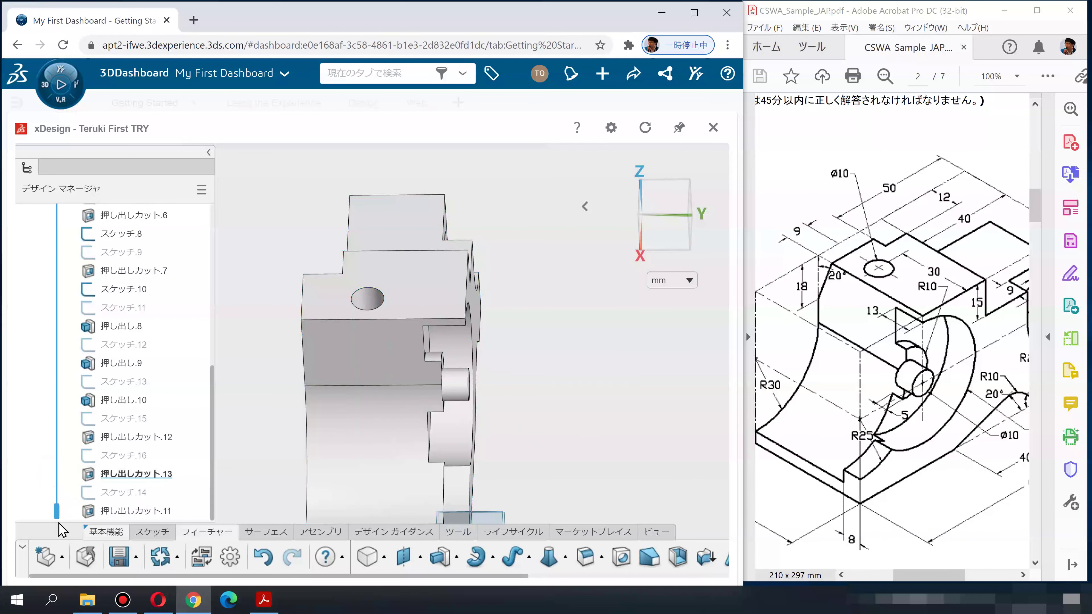
mouse_move(561, 364)
middle_mouse_down()
mouse_move(600, 513)
mouse_move(568, 307)
mouse_move(518, 306)
middle_mouse_up()
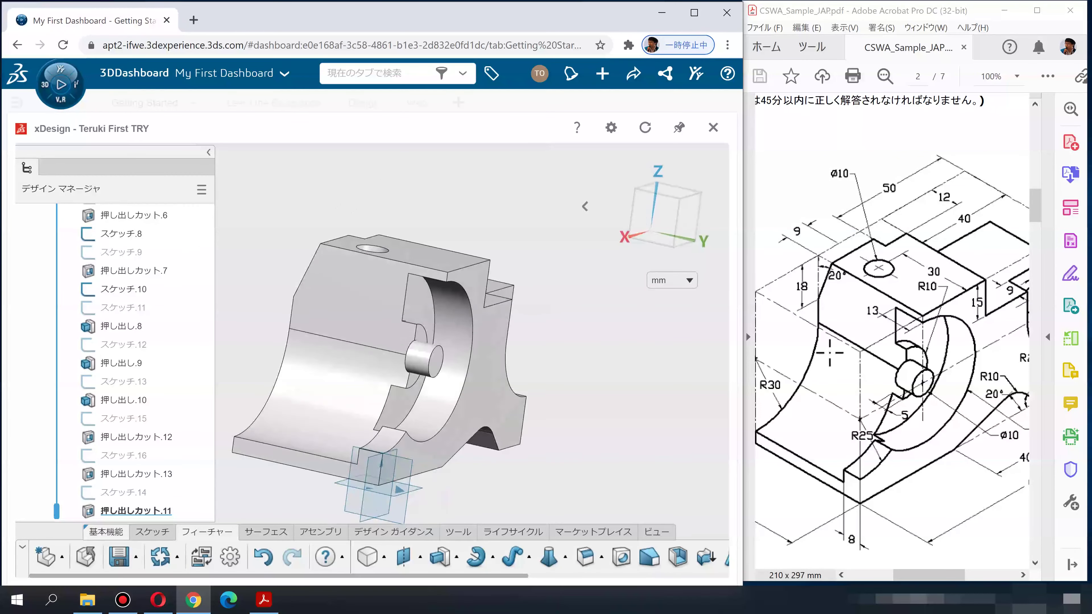
scroll(830, 357, "down", 1, "ctrl")
scroll(545, 390, "down", 2)
left_click(675, 224)
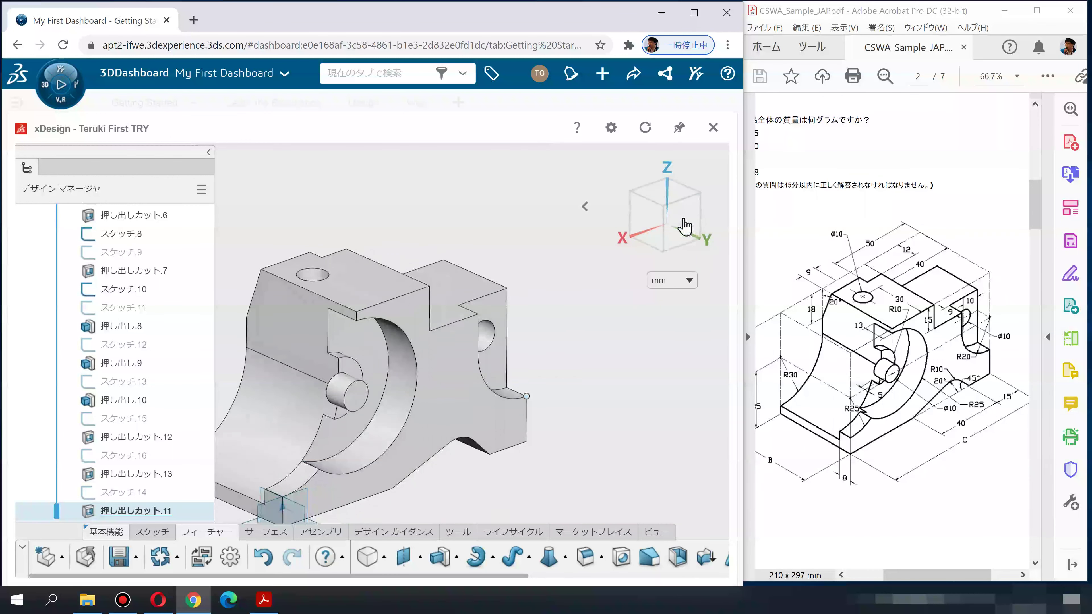
left_click(586, 209)
left_click(495, 207)
middle_click_drag(532, 341, 594, 323)
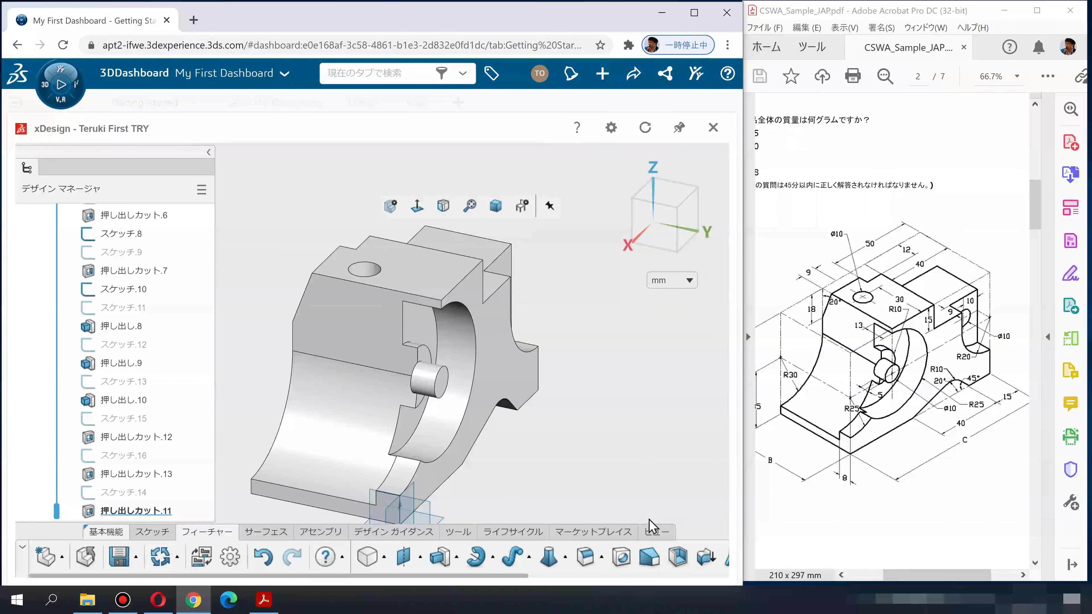
left_click(655, 533)
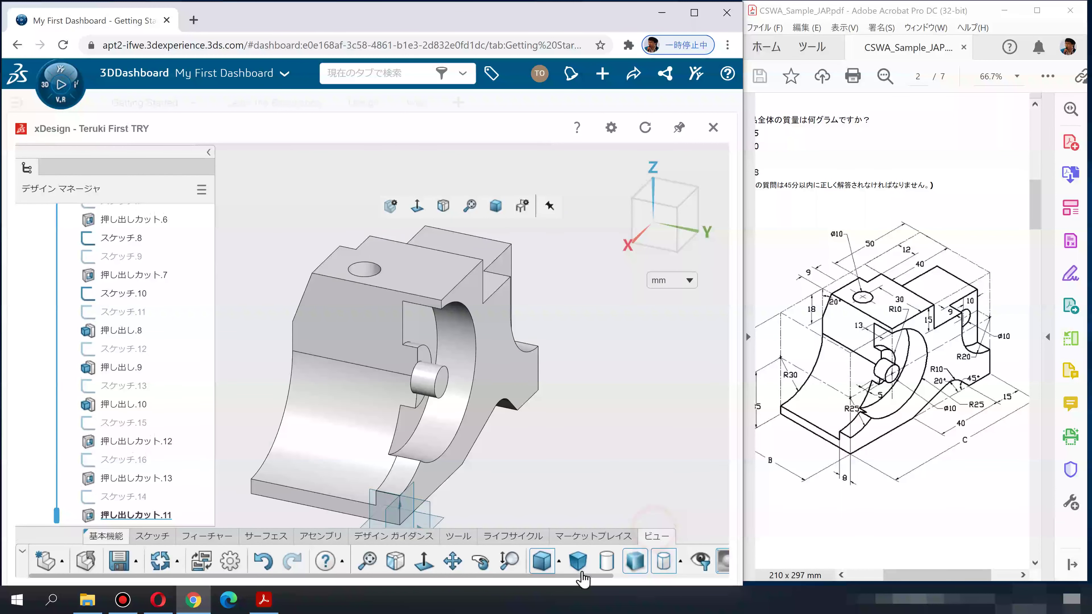
left_click(559, 558)
middle_click_drag(615, 473, 580, 439, "ctrl")
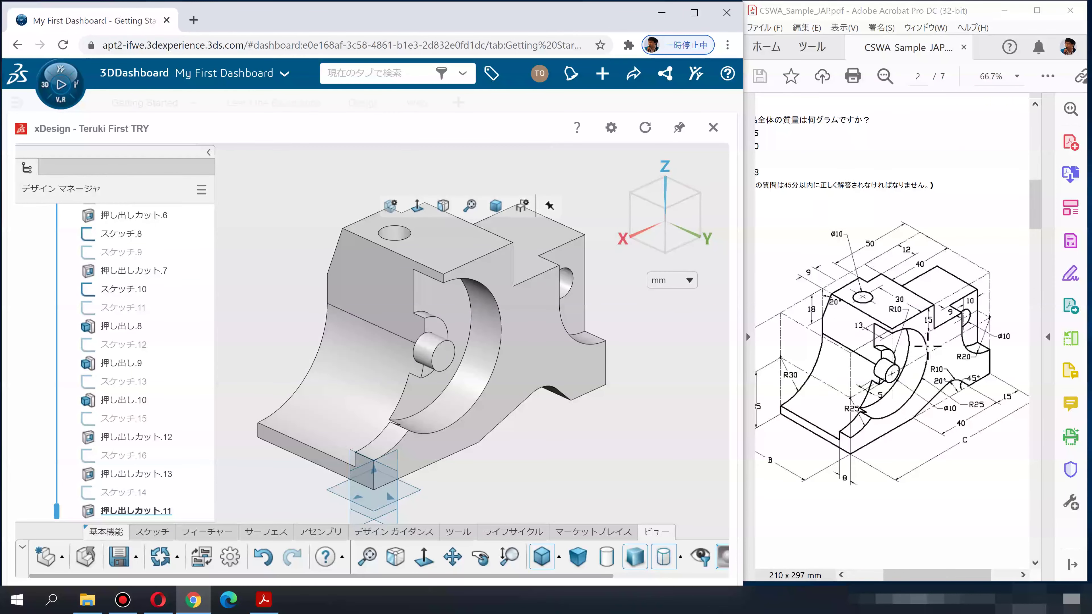
scroll(939, 318, "up", 2)
scroll(939, 318, "up", 2)
scroll(940, 318, "up", 2)
scroll(939, 319, "up", 2)
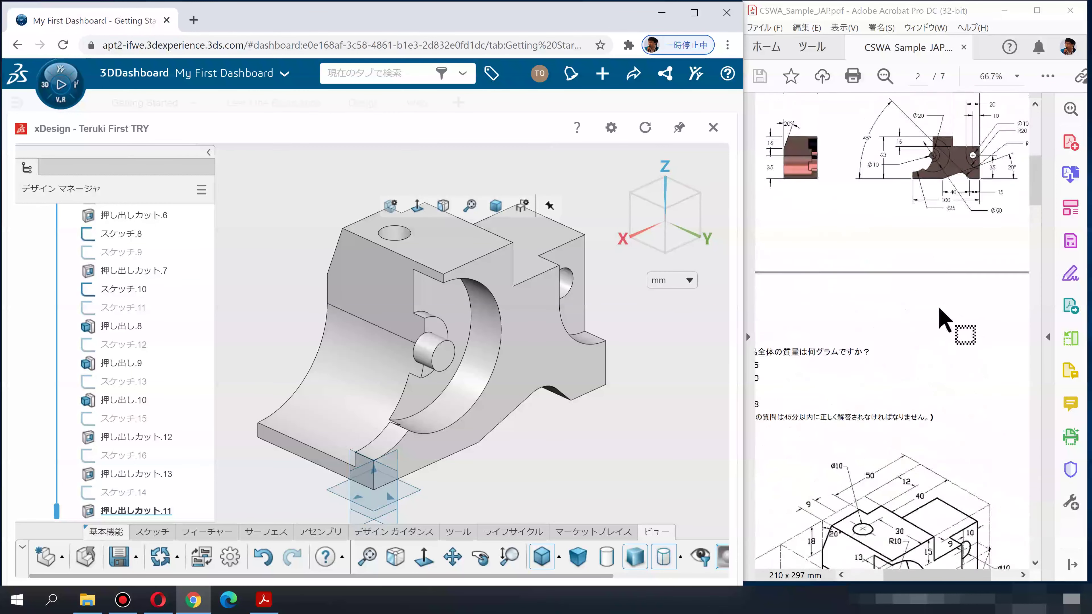
scroll(939, 318, "up", 2)
left_click(651, 222)
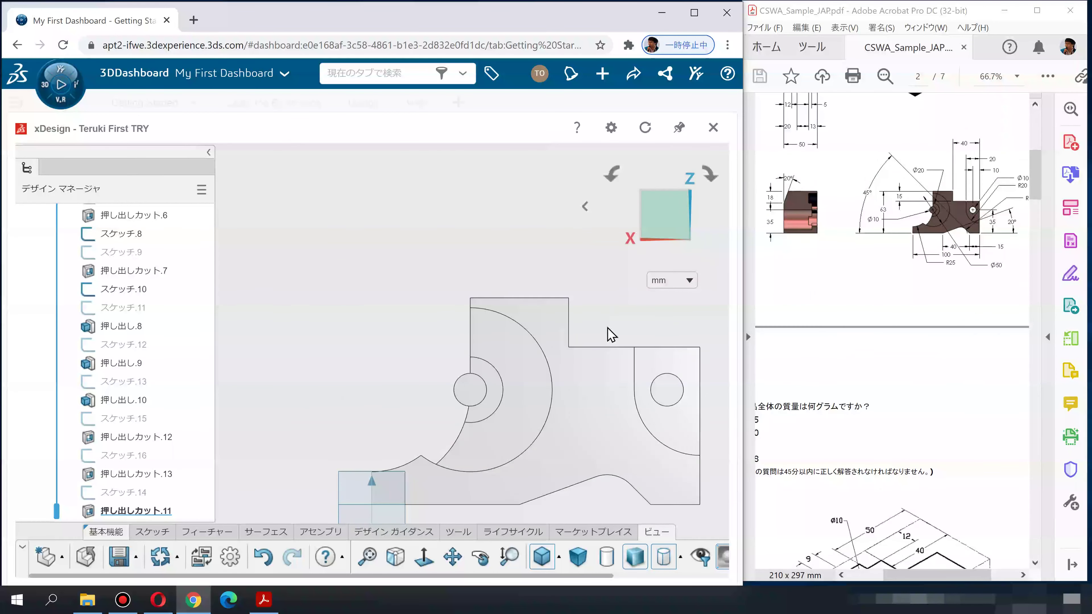
middle_click_drag(587, 312, 541, 260)
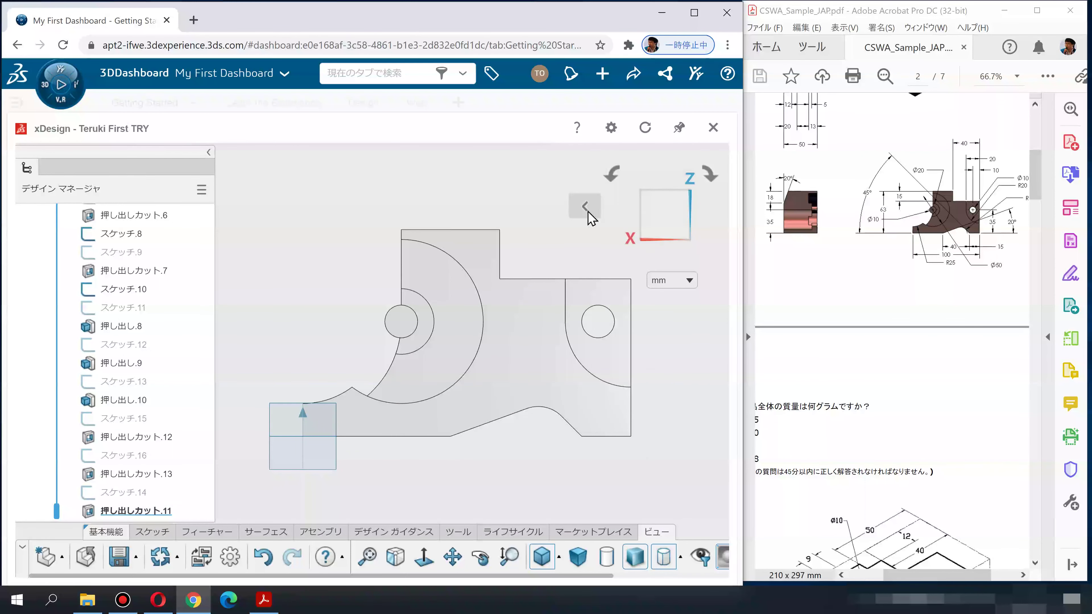
left_click_drag(690, 224, 641, 220)
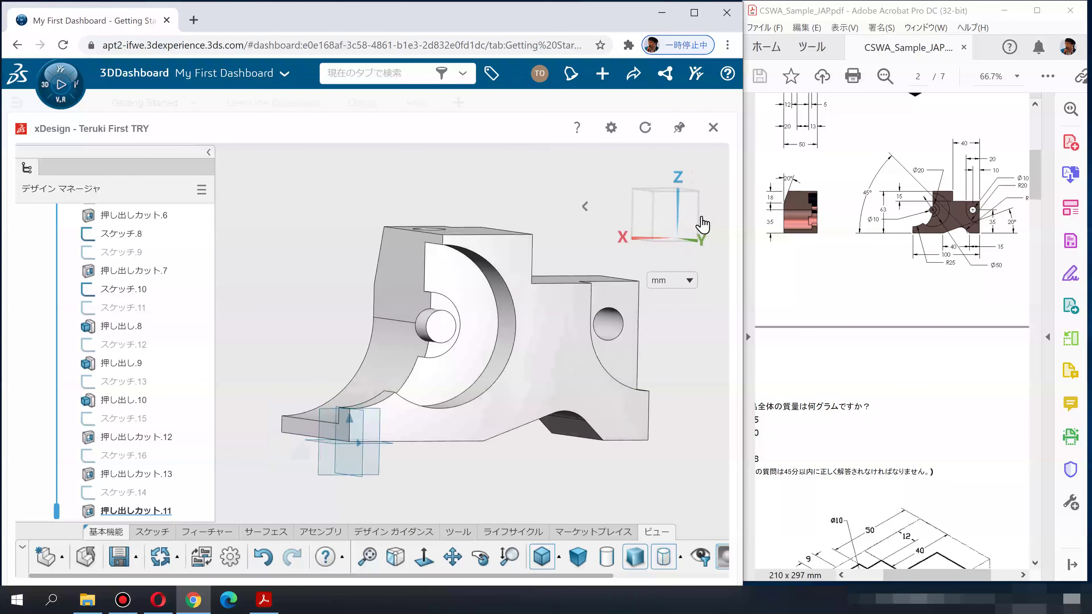
left_click(642, 219)
middle_click_drag(629, 383, 752, 391)
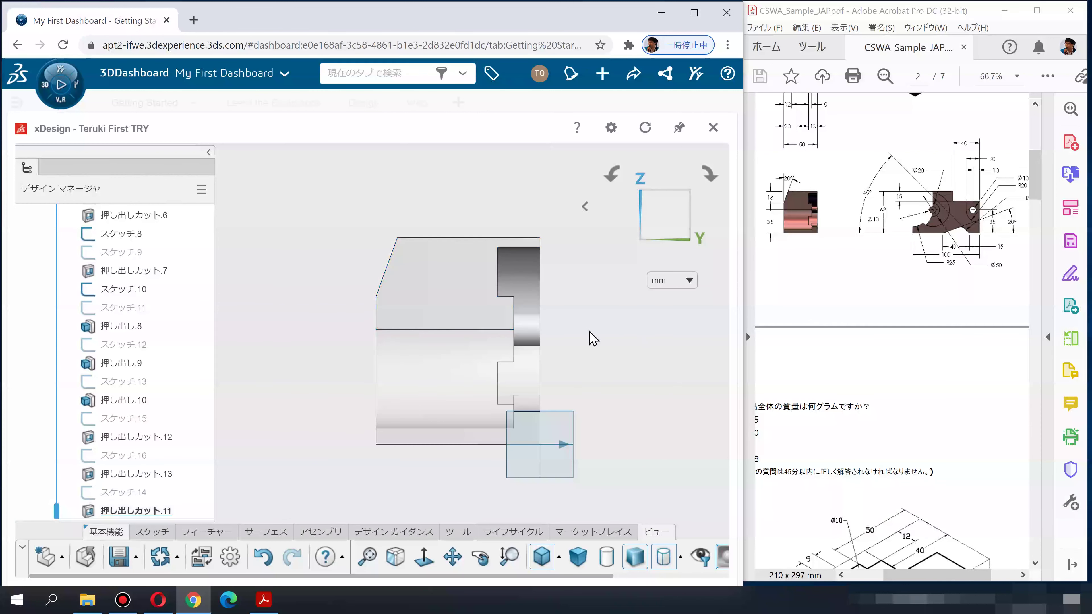
middle_click_drag(587, 356, 597, 455)
left_click(668, 213)
scroll(837, 222, "up", 3)
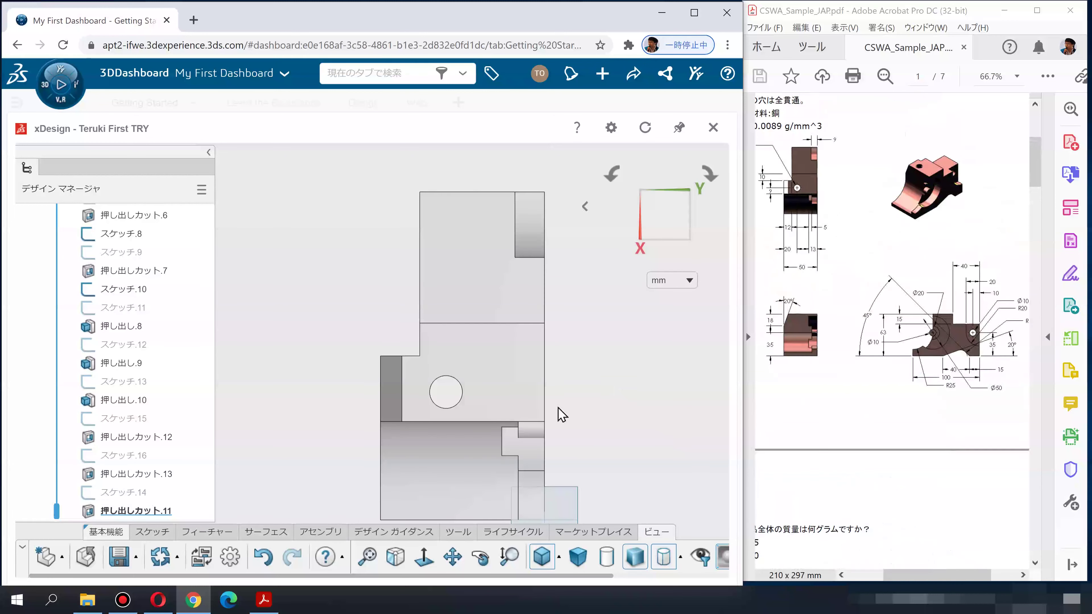
mouse_move(575, 403)
middle_mouse_down("ctrl")
mouse_move(566, 319)
mouse_move(531, 359)
middle_mouse_up("ctrl")
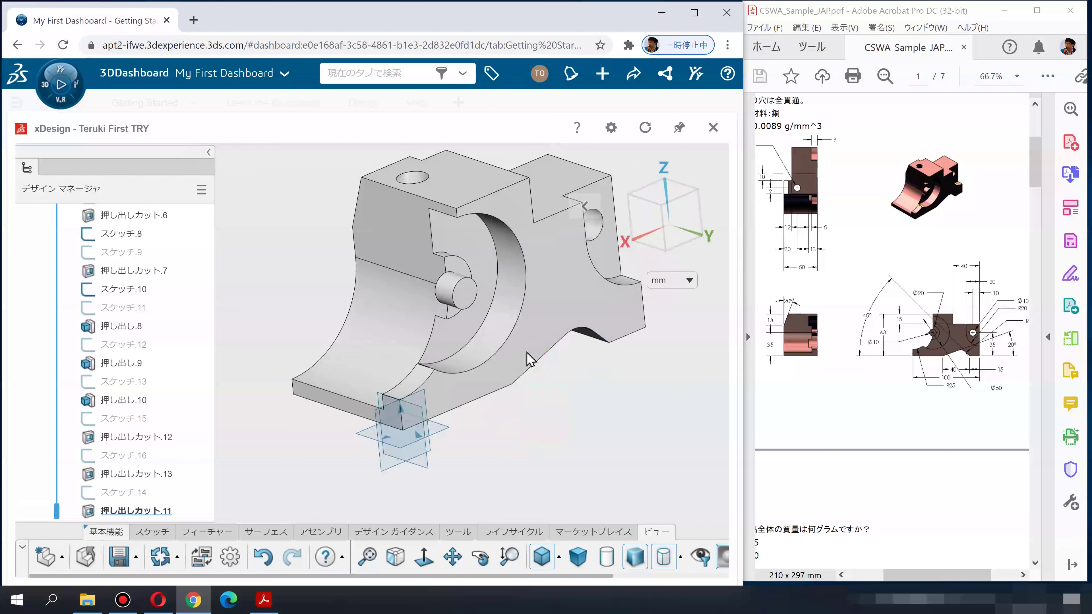
left_click(574, 559)
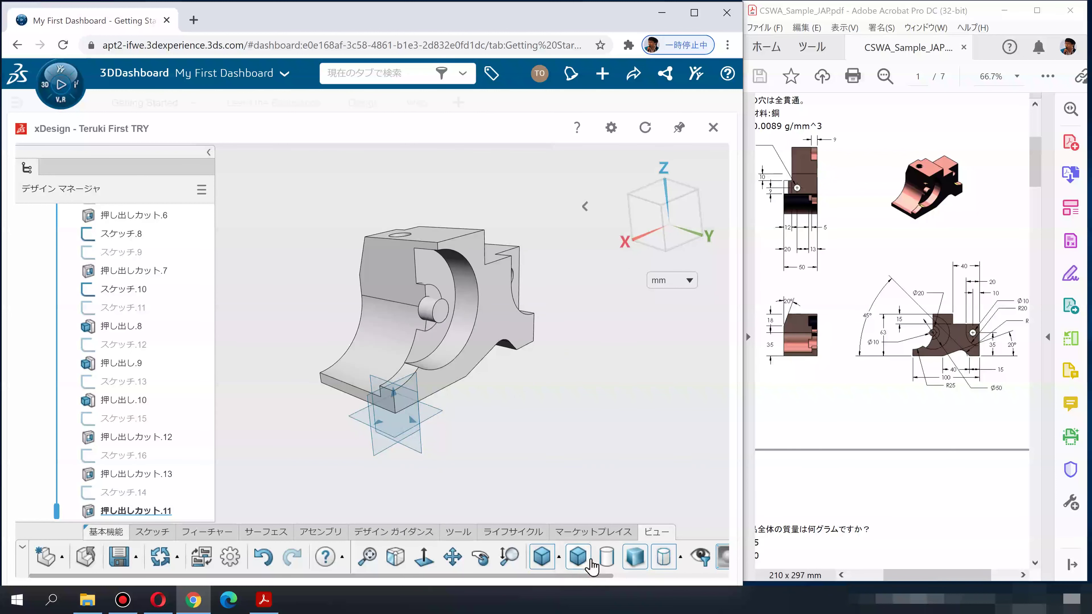
left_click(559, 557)
left_click(575, 495)
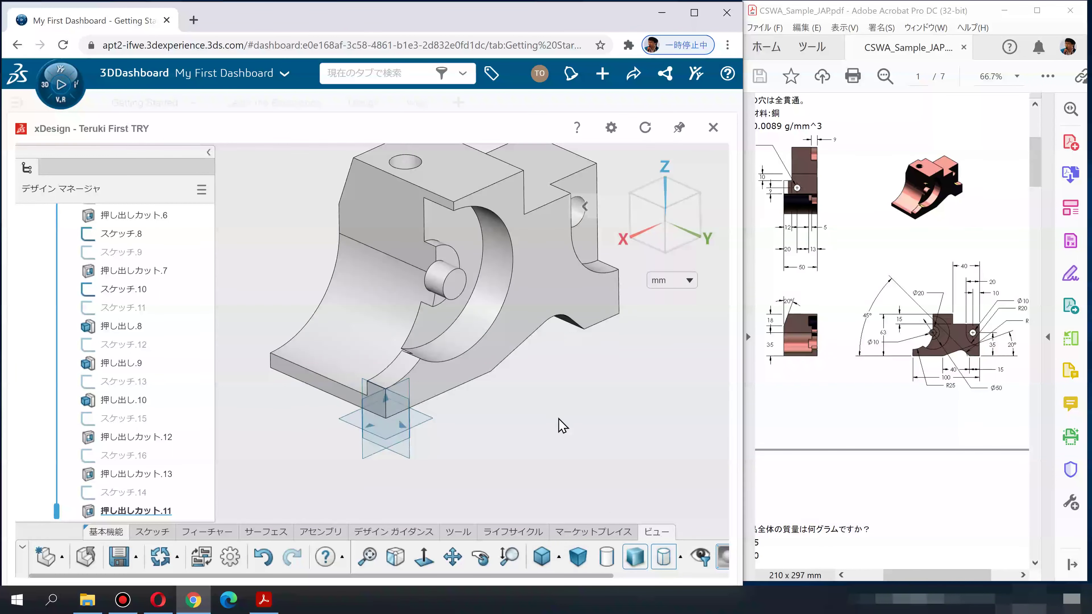
scroll(901, 501, "left", 2)
left_click(901, 501)
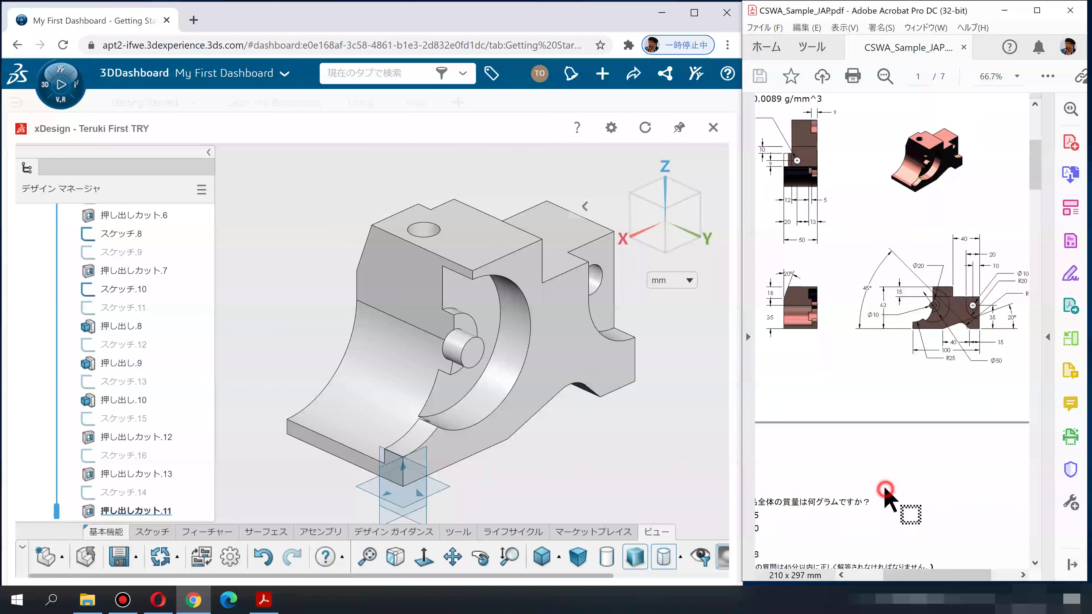
Step: Scroll the PDF past the mass answer choices and back to copper's 0.0089 g/mm^3 density
scroll(856, 484, "left", 1)
scroll(860, 490, "down", 3)
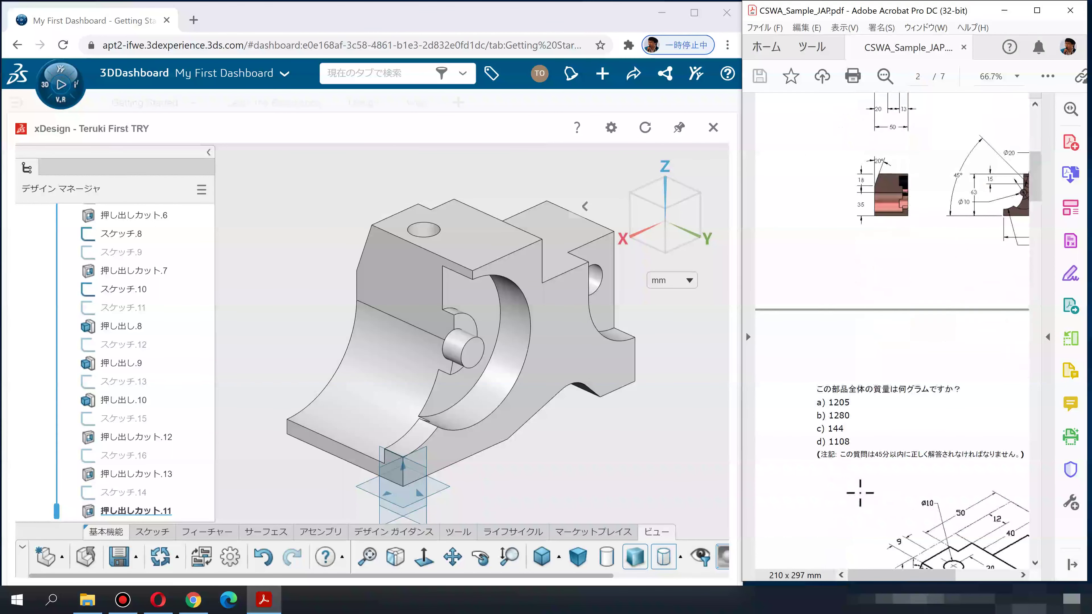
scroll(859, 492, "right", 1)
scroll(861, 499, "down", 3)
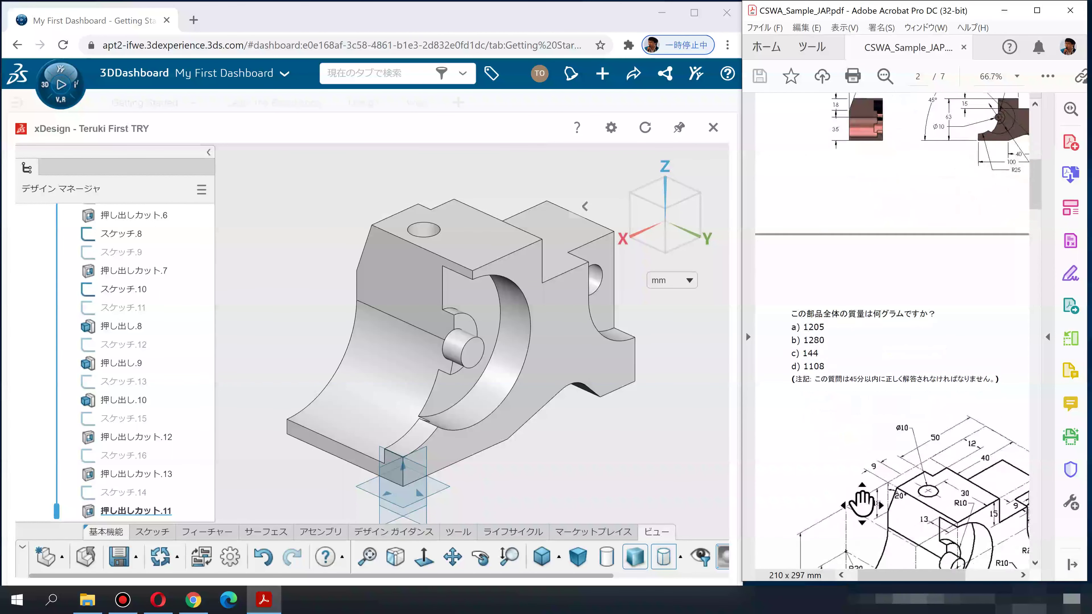
scroll(856, 490, "up", 3)
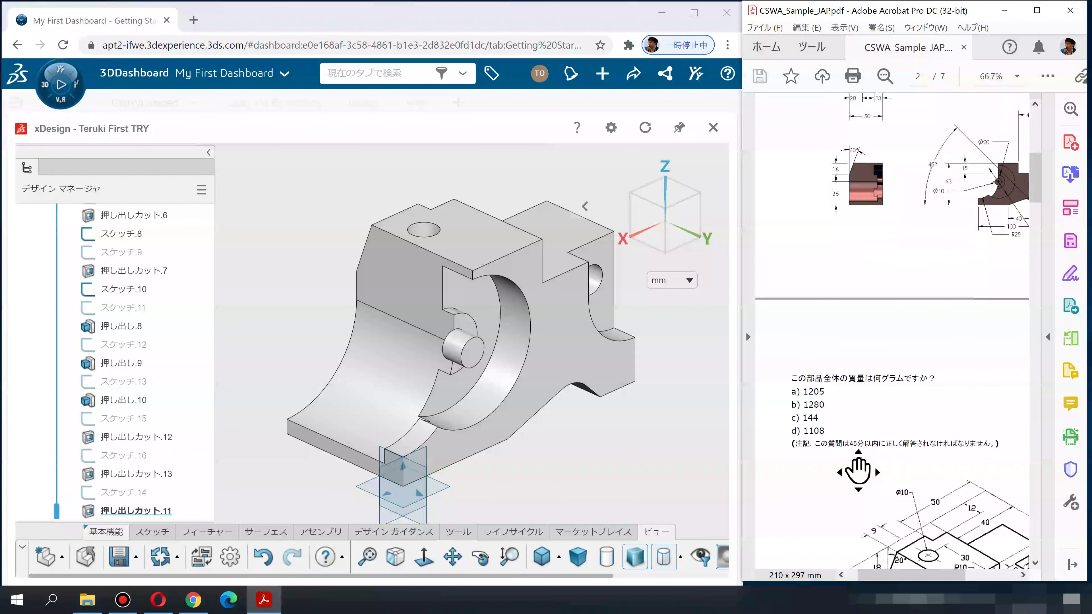
scroll(857, 473, "up", 2)
scroll(864, 430, "up", 5)
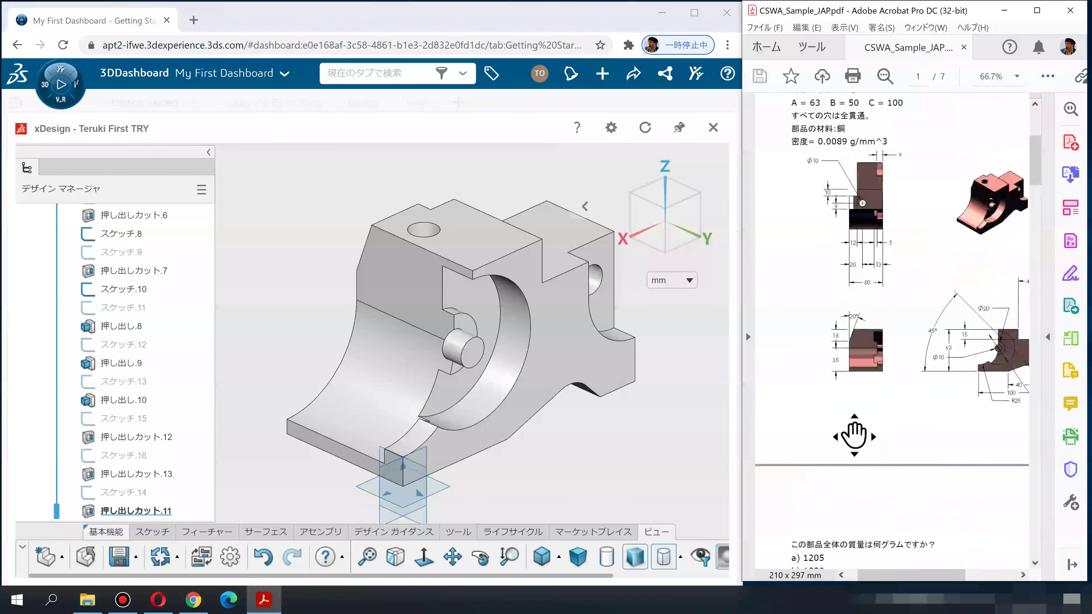
scroll(870, 431, "up", 3)
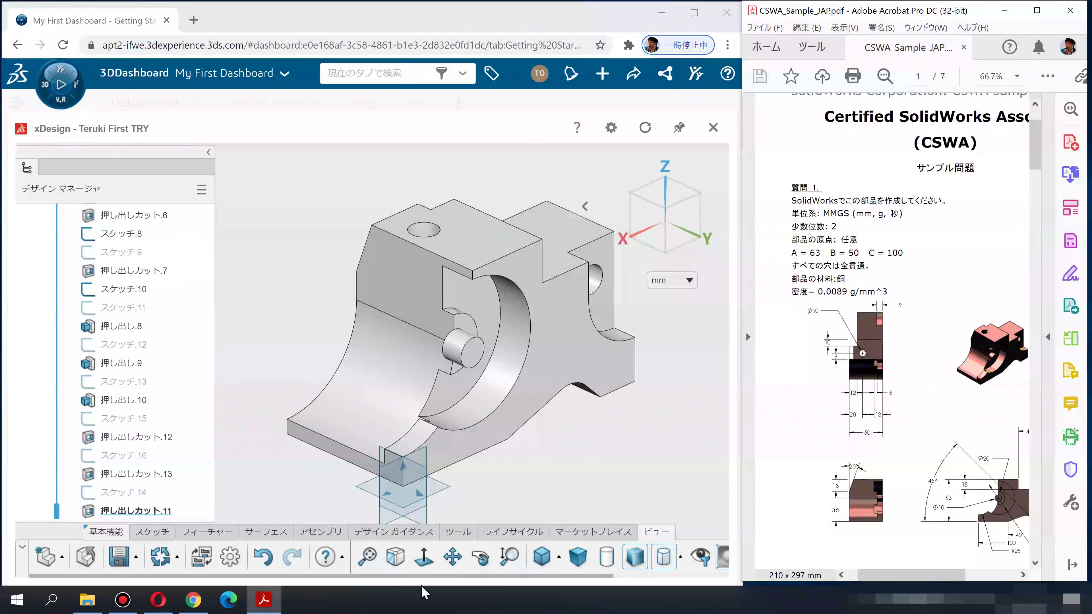
left_click(458, 533)
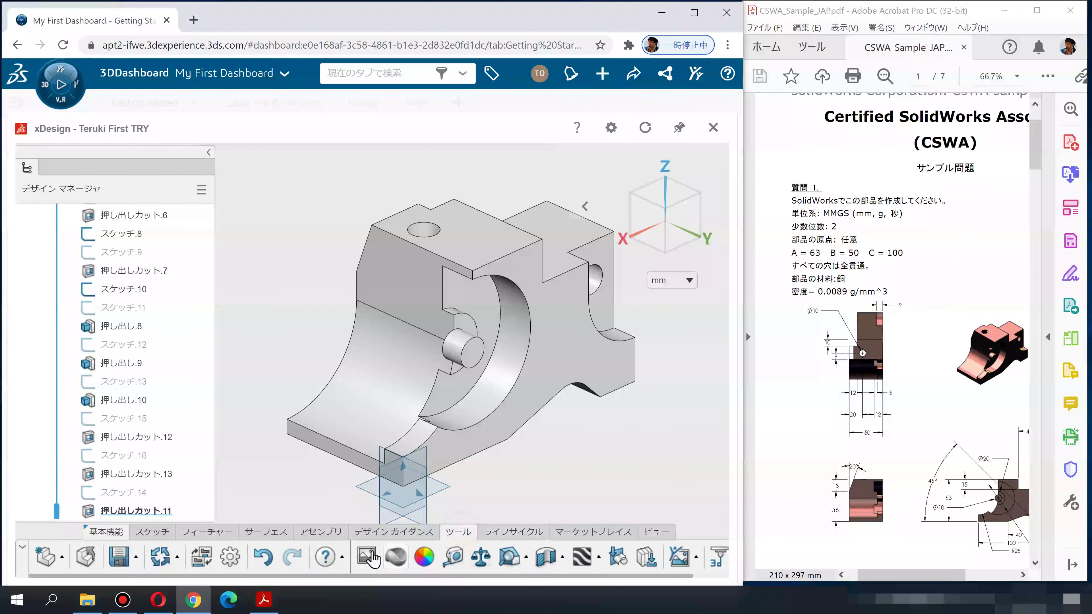
Step: Copy Body.1's 143857.581 mm3 volume from Mass Properties, then start Excel
left_click(394, 558)
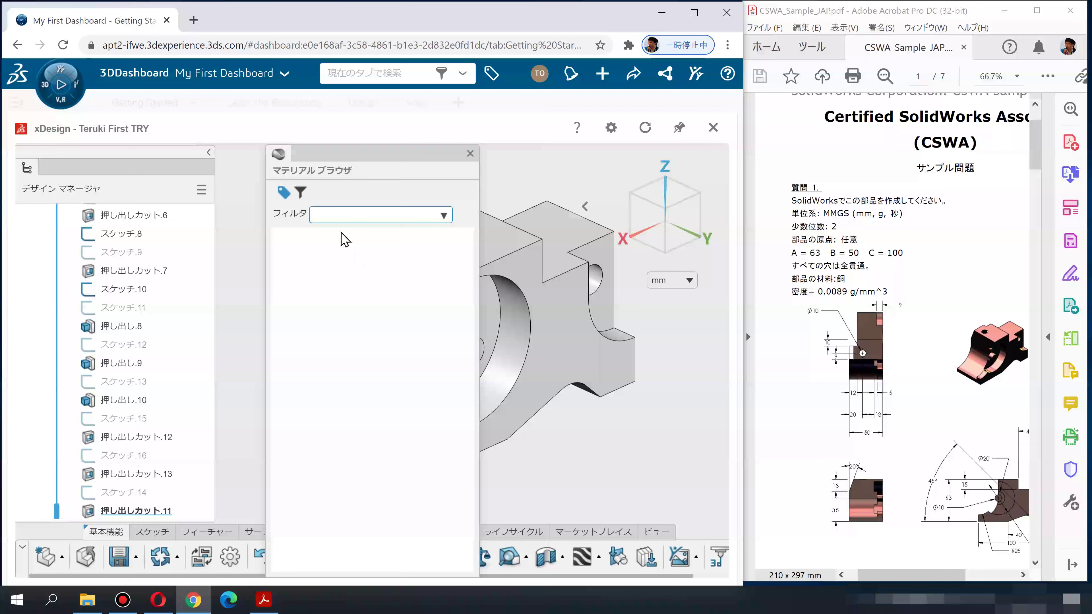
left_click(470, 154)
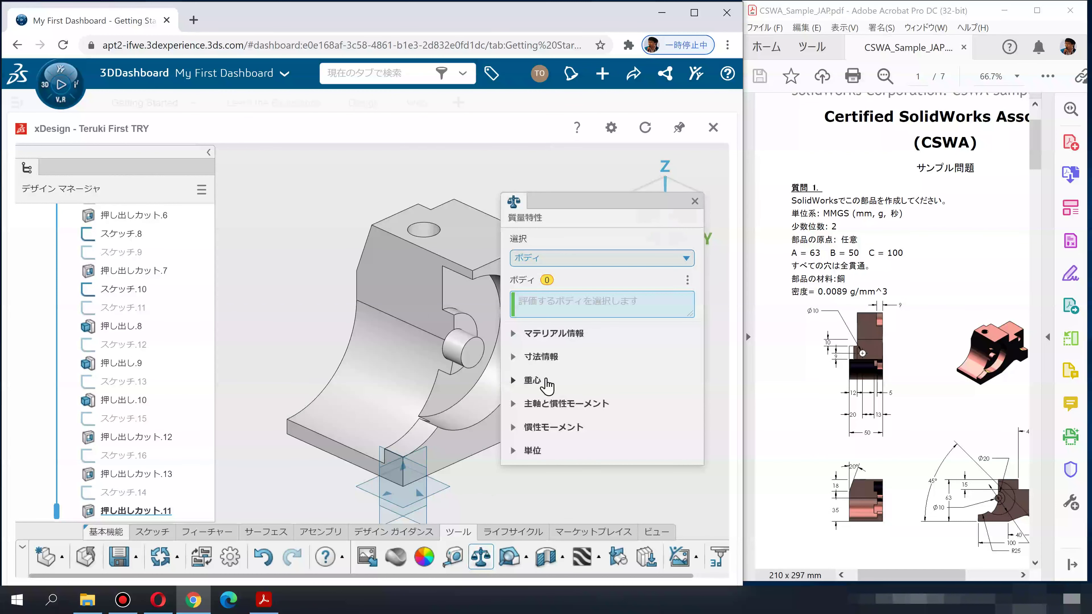
left_click(446, 415)
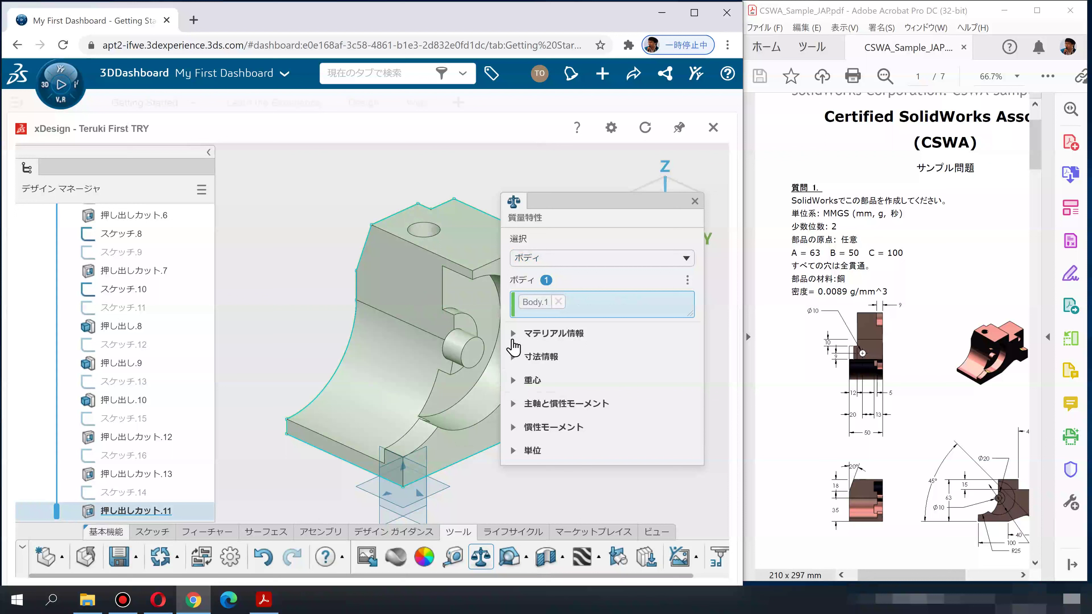
left_click(512, 334)
left_click(514, 357)
double_click(655, 386)
key("ctrl+c")
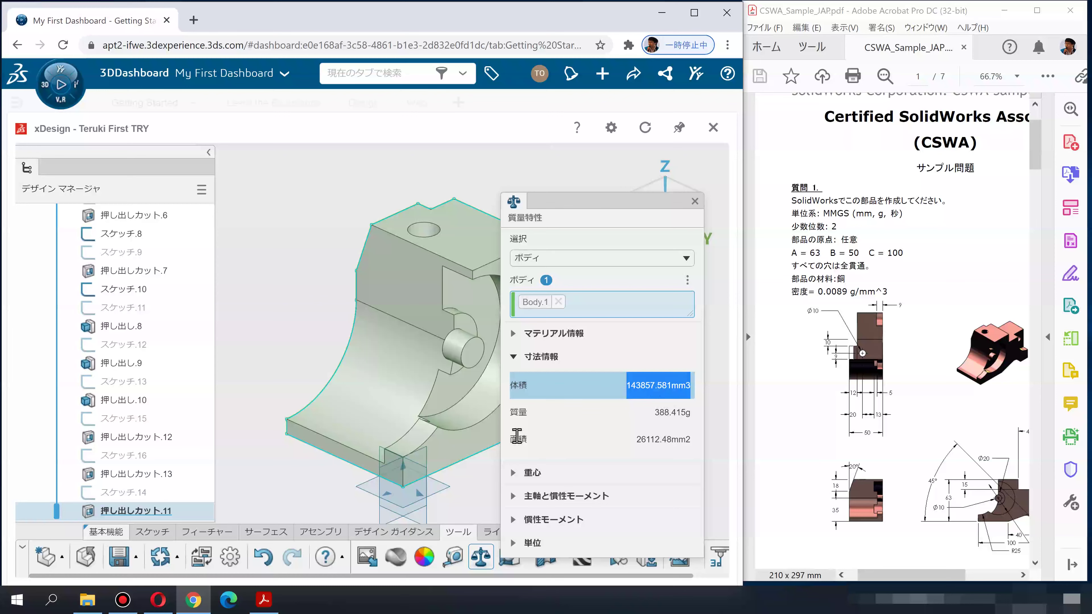
left_click(17, 600)
left_click(339, 448)
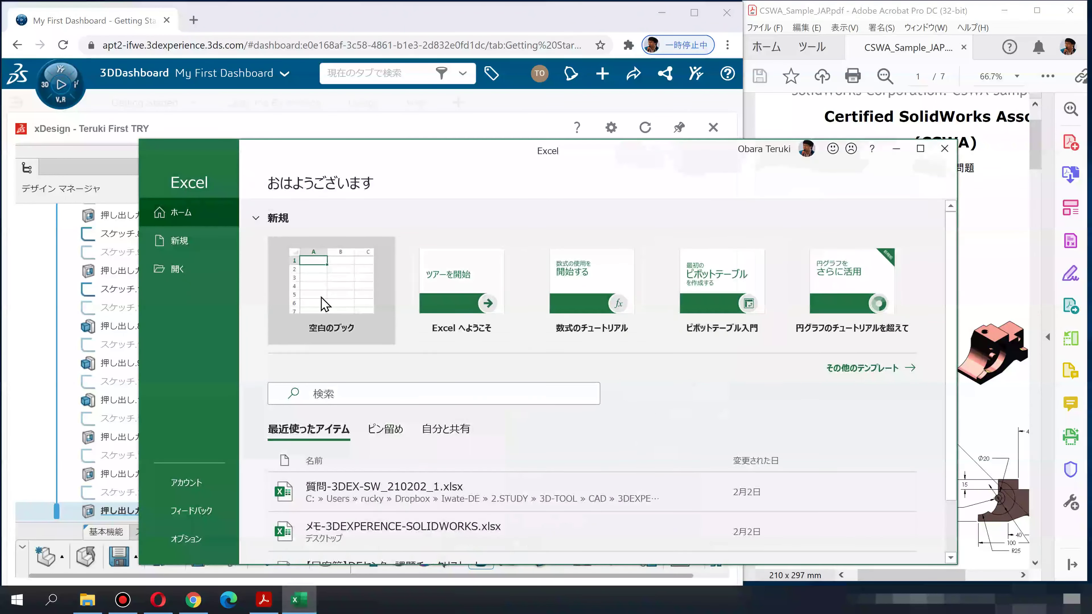
Step: In a new blank workbook, paste the 143857.6 volume into C3 as a plain number
left_click(321, 299)
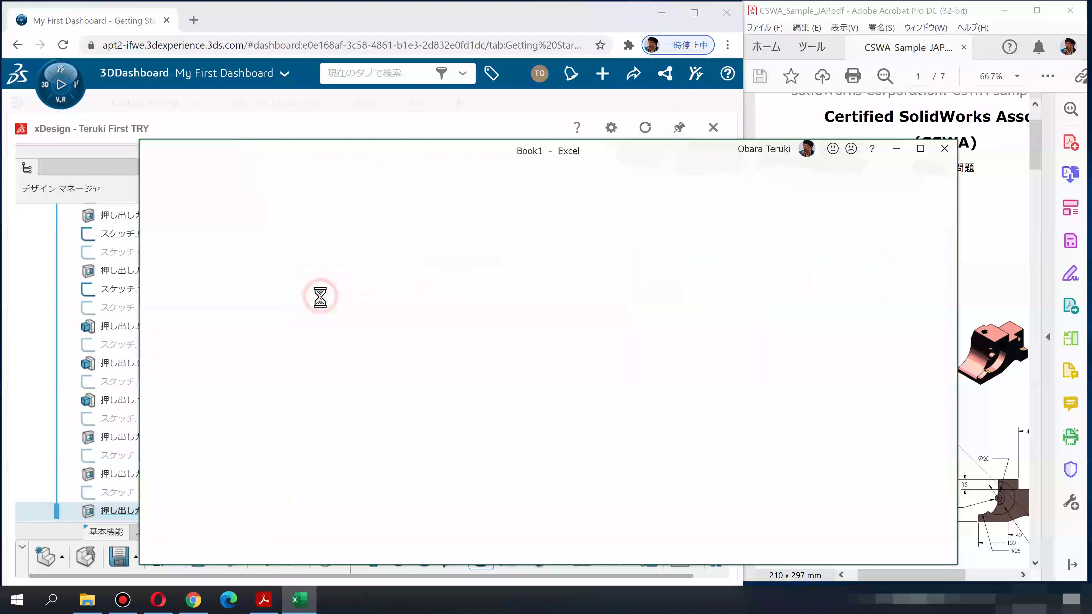
left_click(298, 344)
key("ctrl+v")
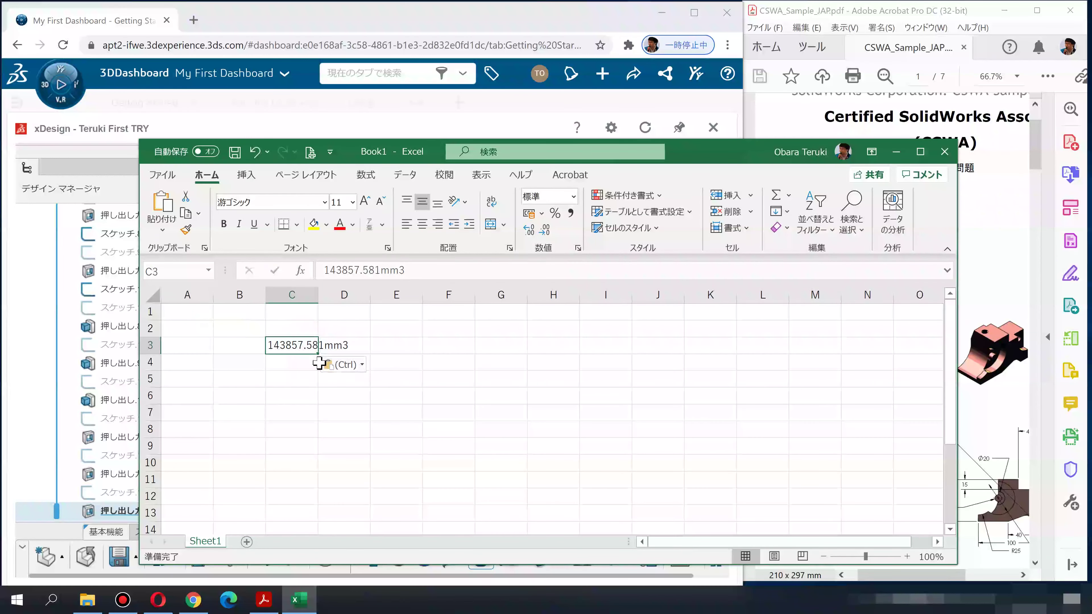
left_click(383, 270)
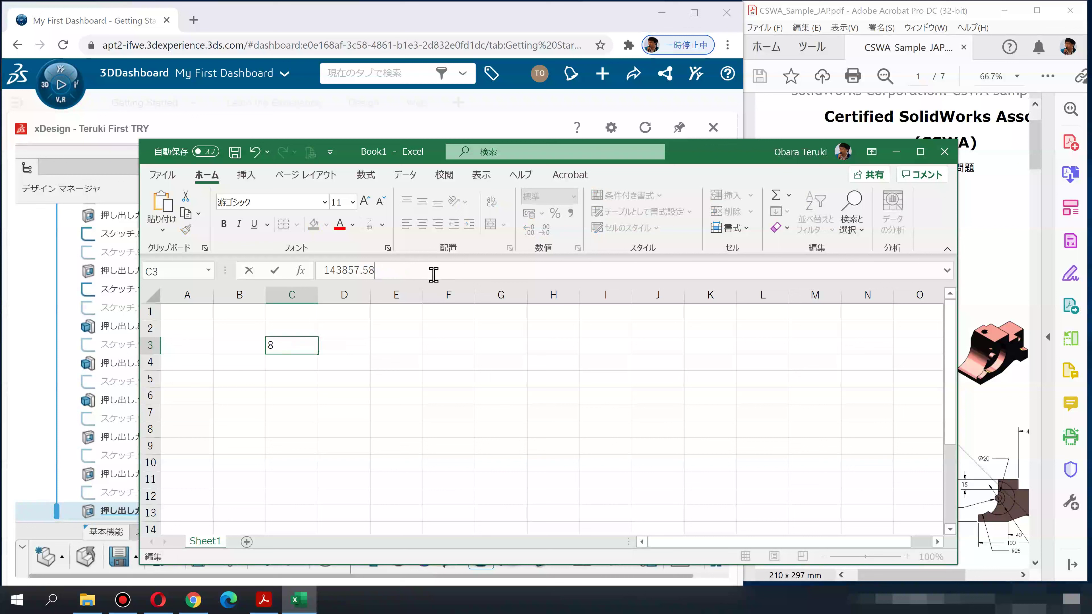
type("1")
key("Return")
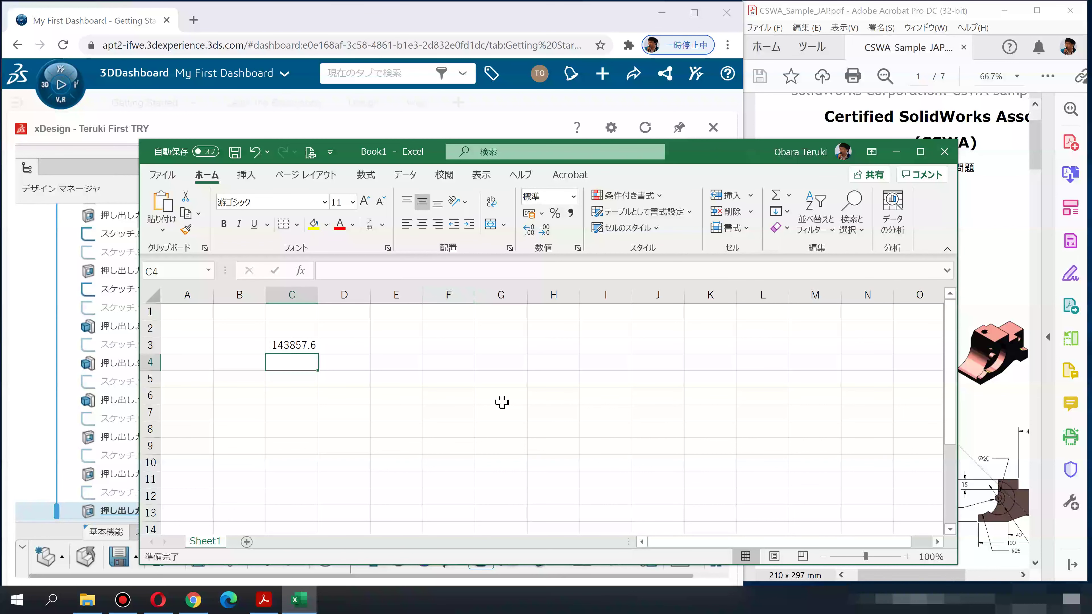
left_click(284, 348)
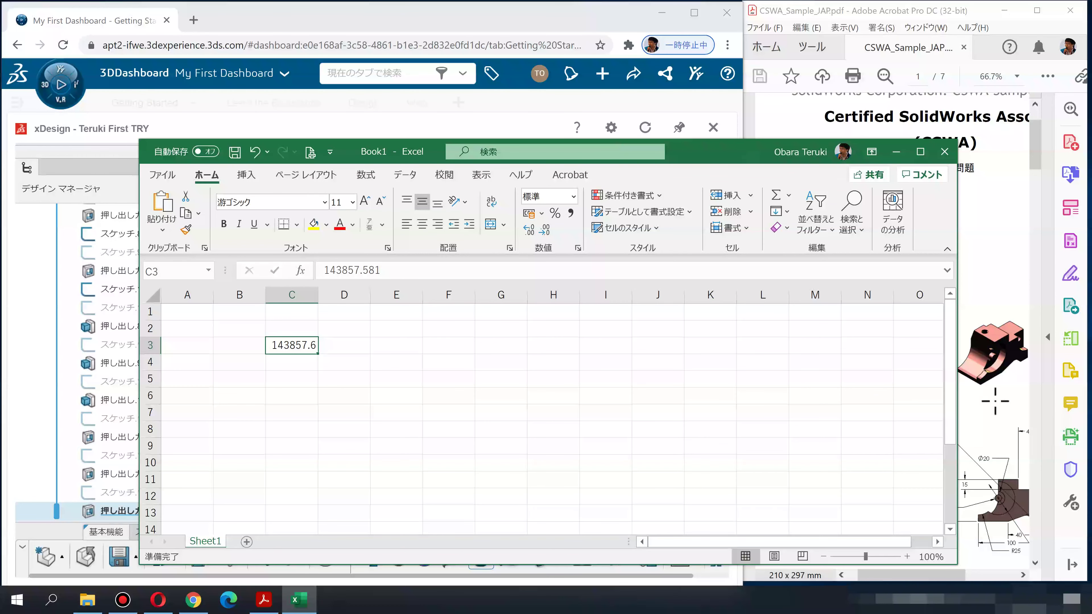
Step: Copy the 0.0089 copper density from the exam PDF into D3
left_click(996, 411)
left_click(34, 312)
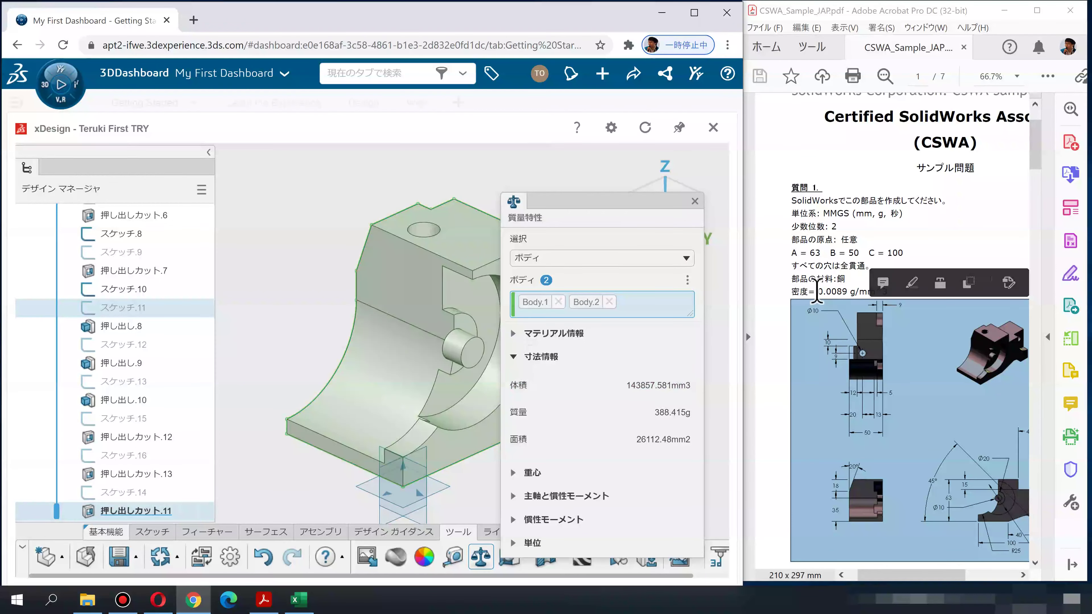
left_click_drag(818, 293, 838, 296)
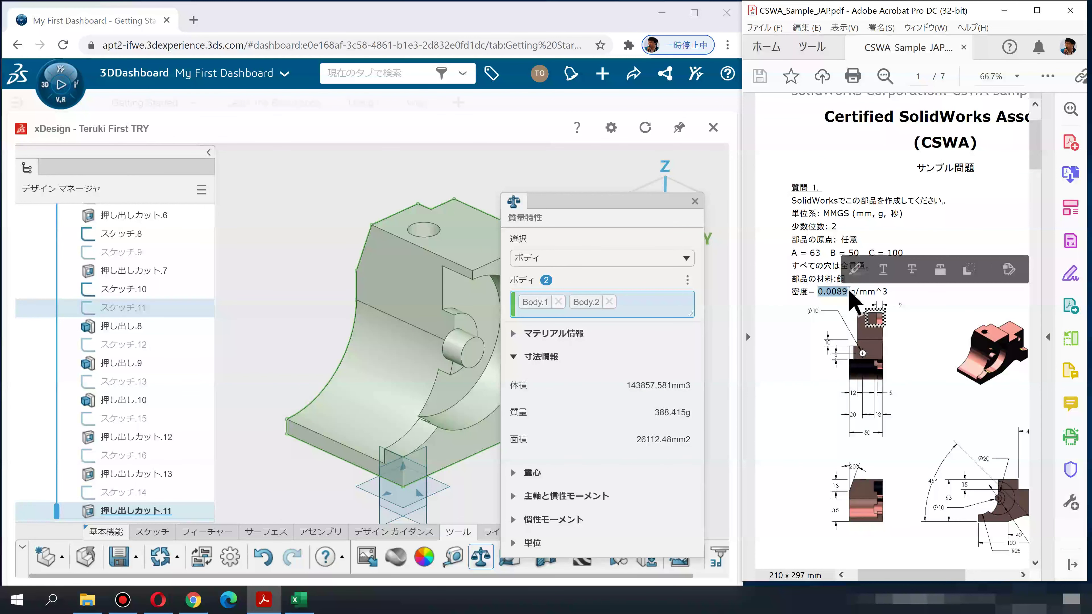
left_click(299, 599)
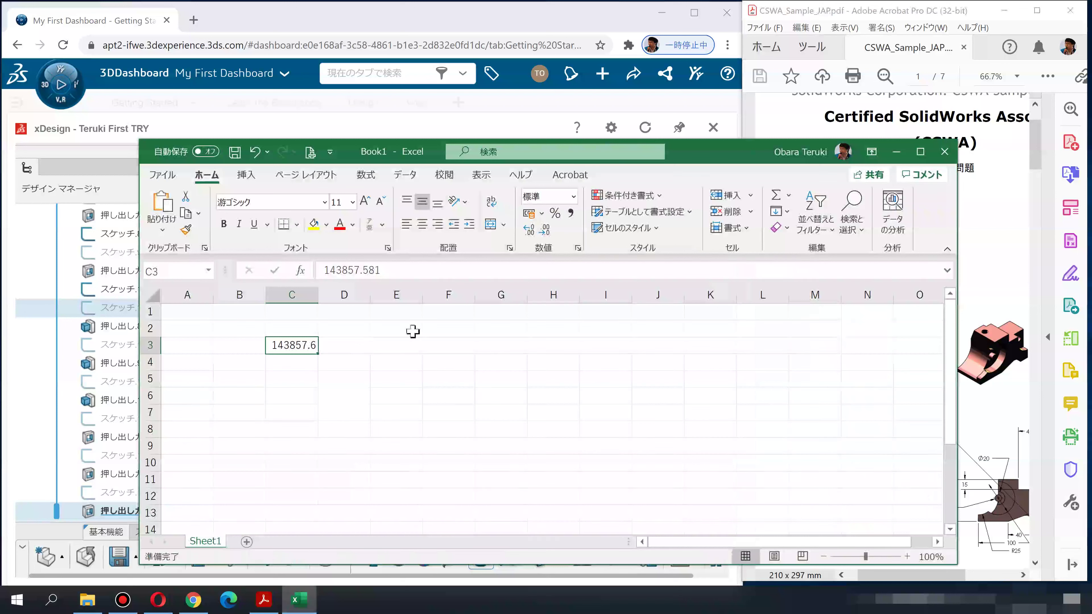
left_click(342, 348)
type("0.0089")
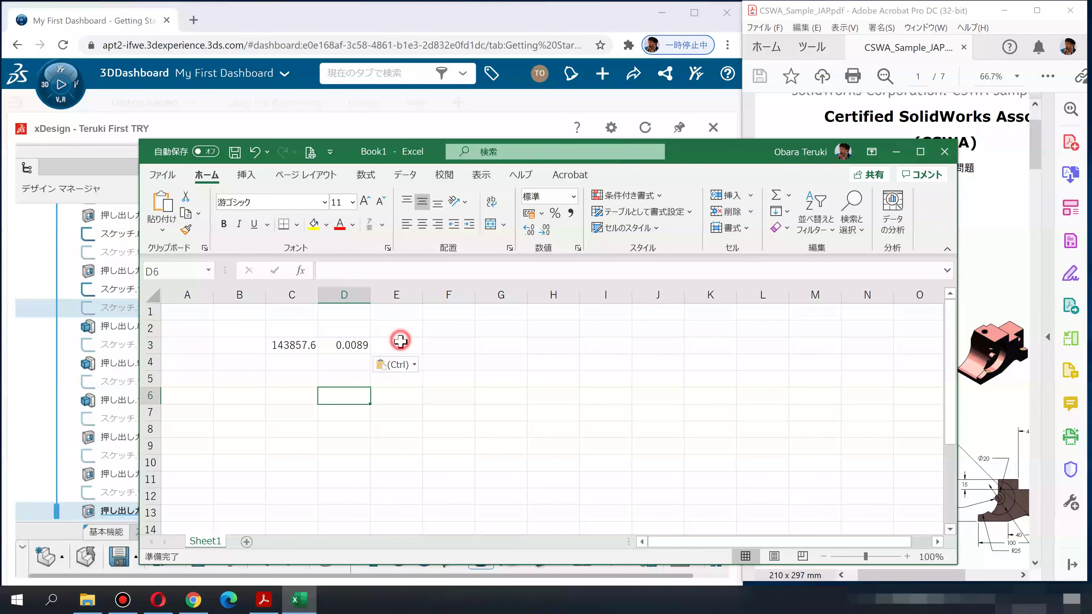
Step: Enter =C3*D3 in E3 to compute the 1280.332 g mass
left_click(405, 350)
type("=")
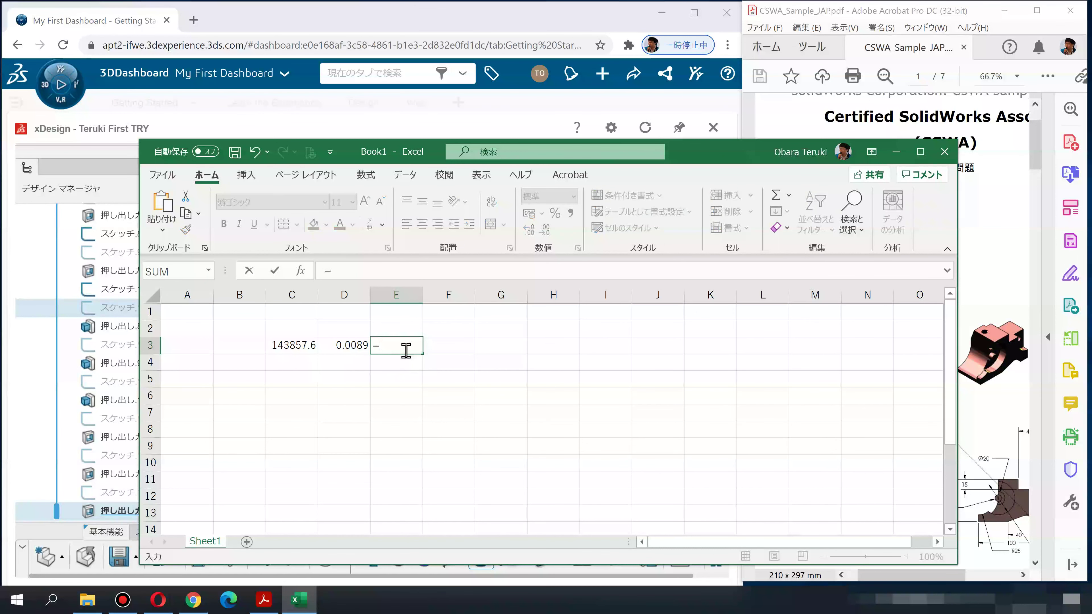
left_click(282, 345)
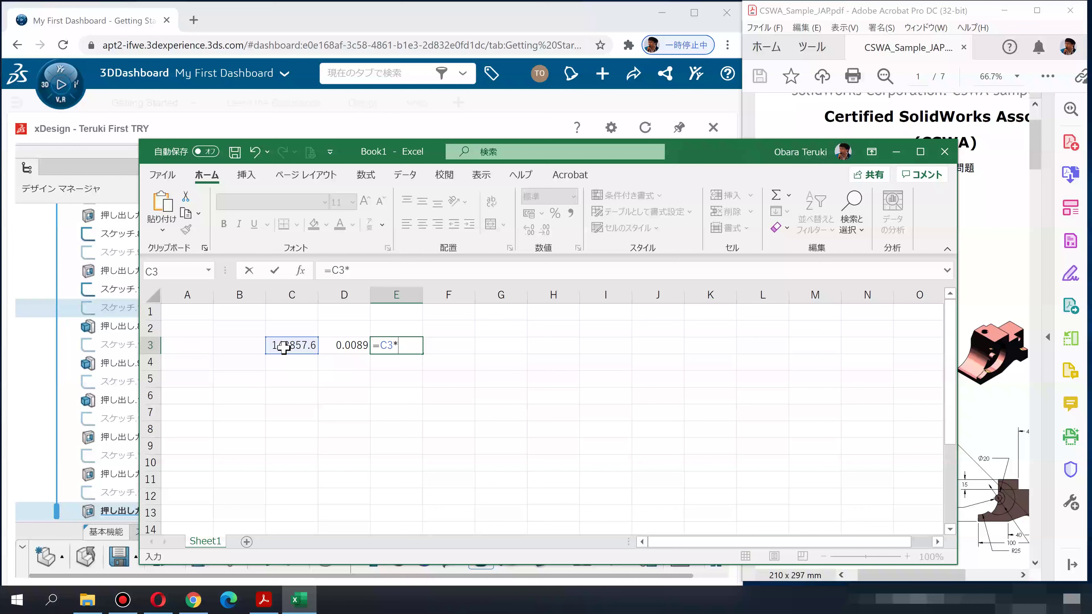
left_click(355, 344)
key("Return")
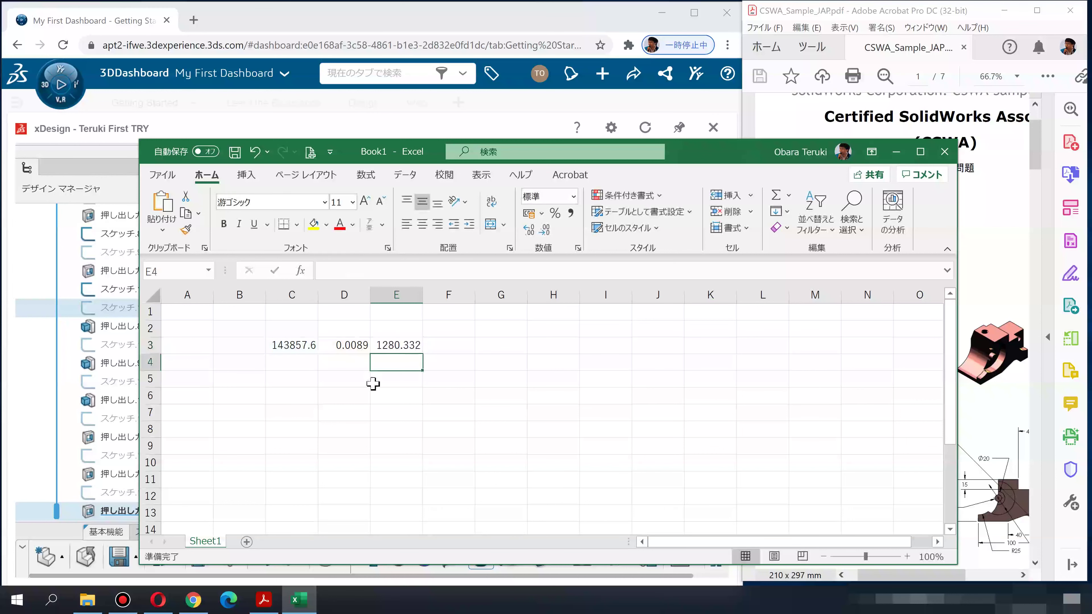
left_click(394, 345)
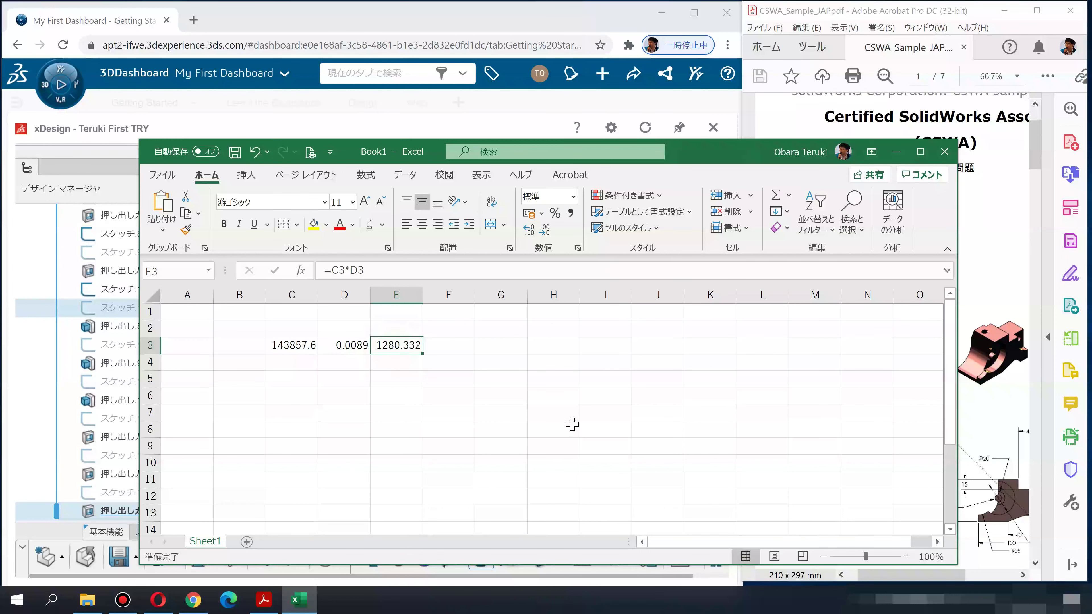
left_click(983, 434)
scroll(984, 404, "up", 2)
Step: Scroll the PDF through the mass question's answer choices, which include 1280
scroll(909, 357, "down", 1, "ctrl")
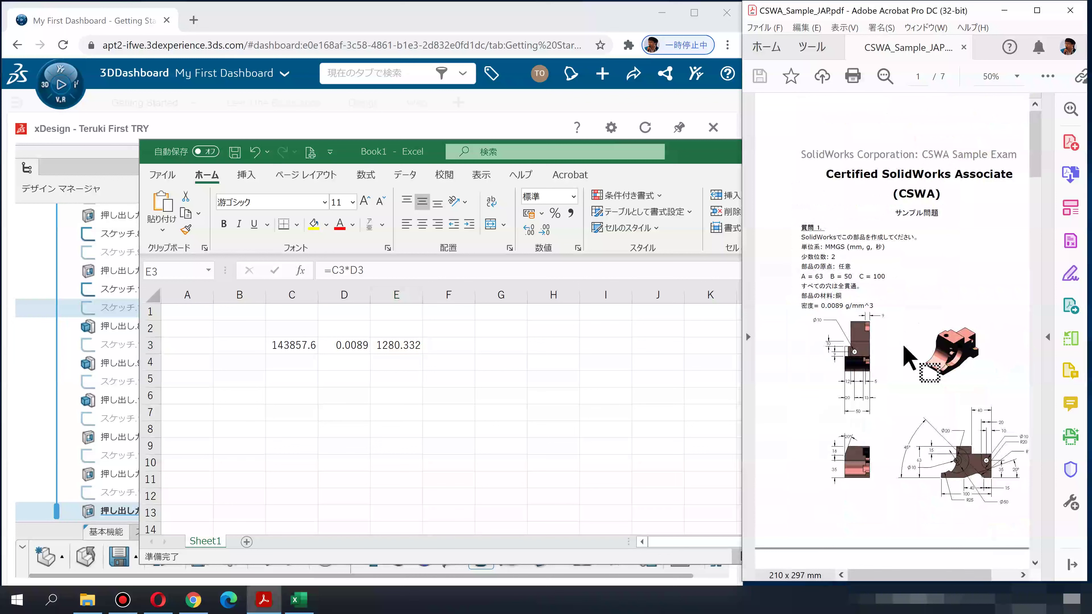
left_click_drag(1034, 150, 1033, 181)
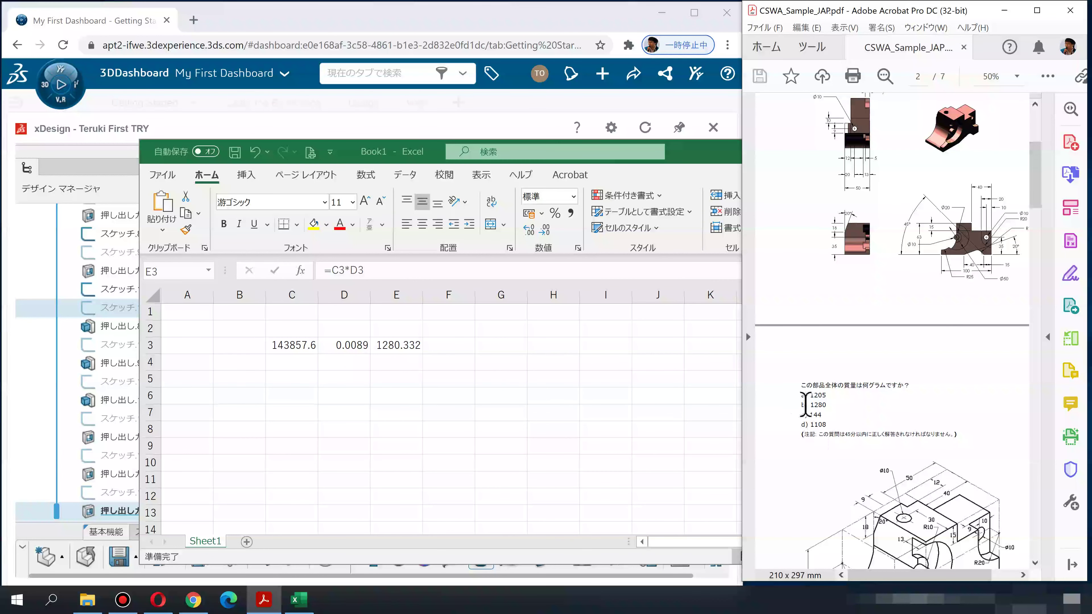
left_click(833, 436)
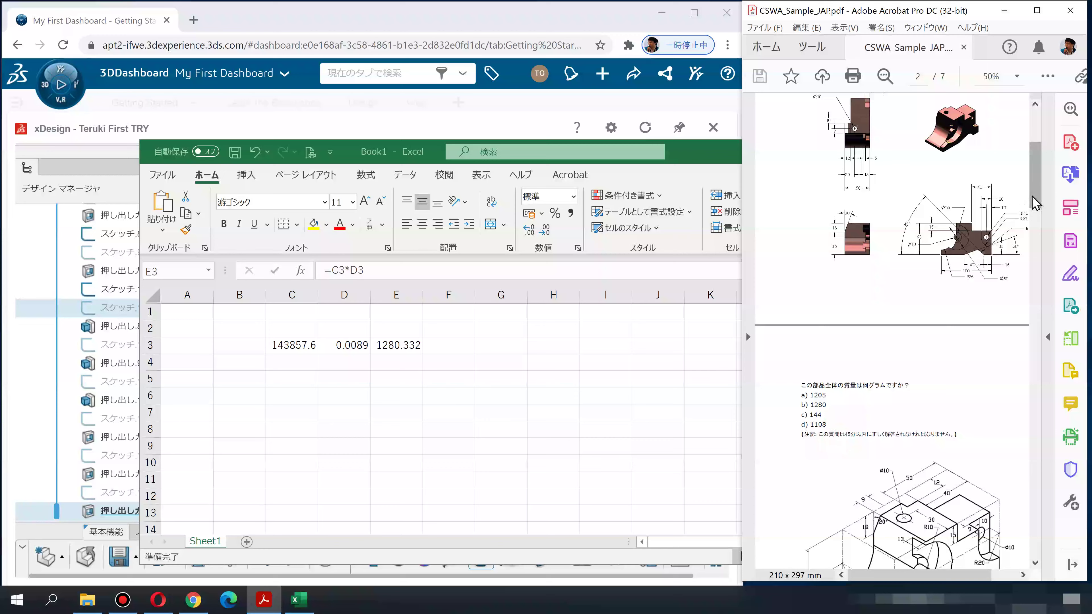
left_click_drag(1034, 202, 1034, 555)
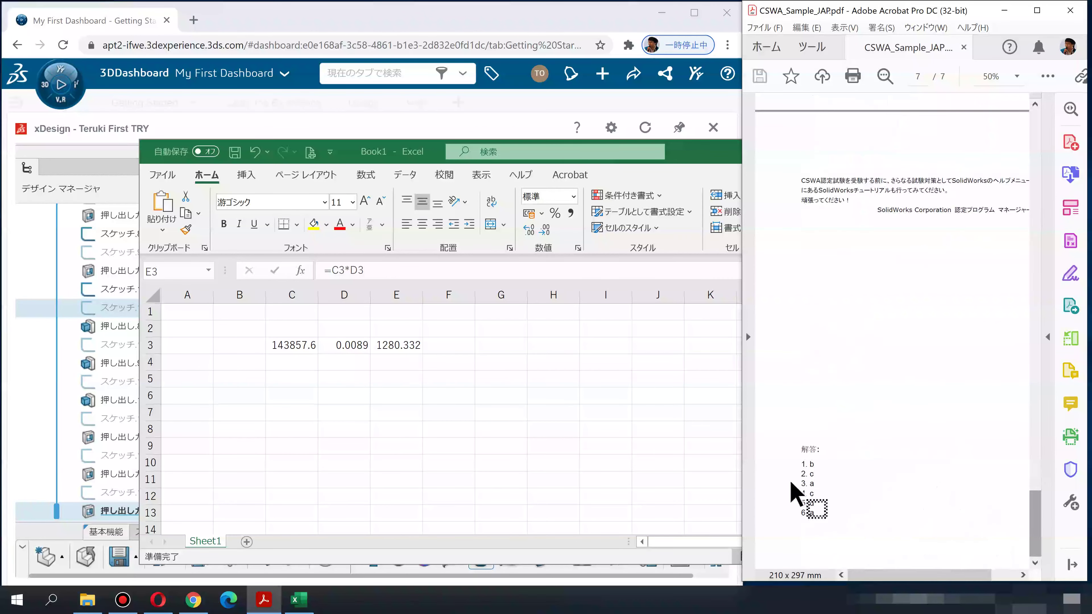
left_click(858, 517)
mouse_move(1032, 533)
left_mouse_down()
mouse_move(1045, 378)
mouse_move(1007, 270)
mouse_move(1011, 195)
left_mouse_up()
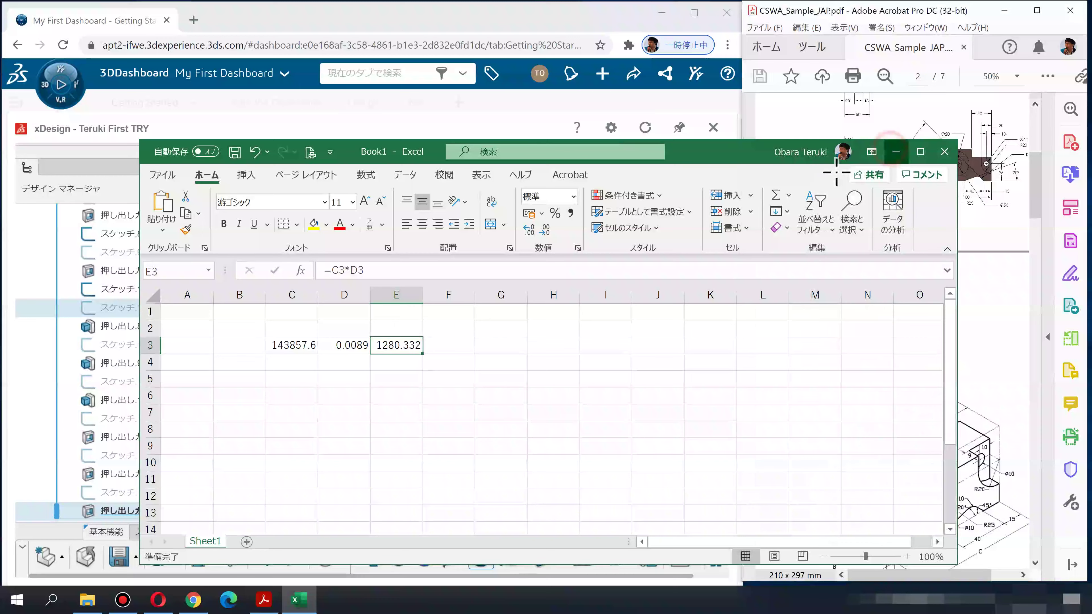
left_click(903, 147)
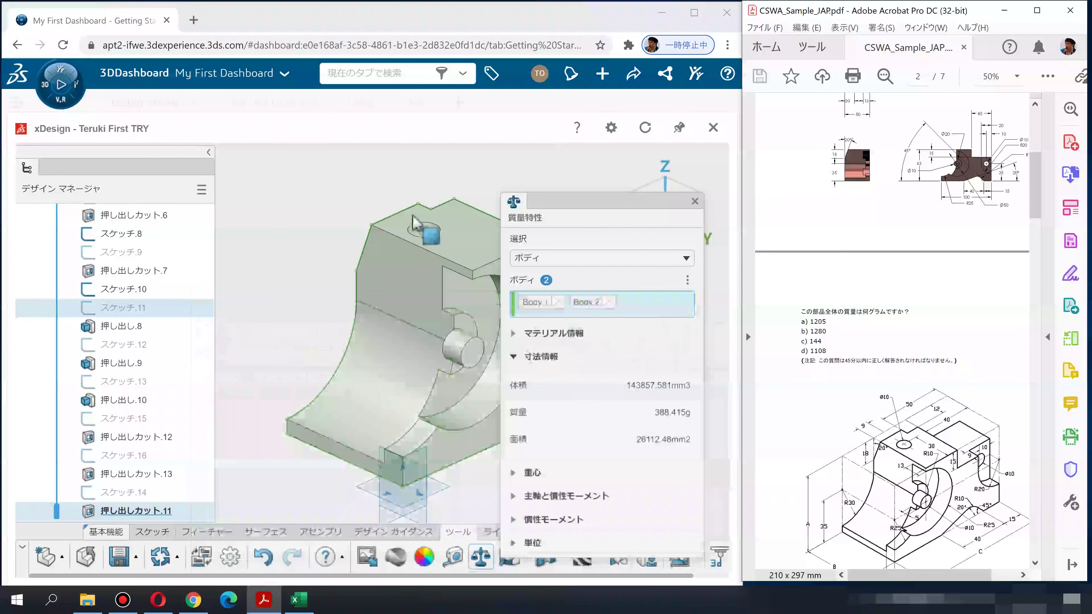
Step: Close the Mass Properties panel and reframe the bracket in the viewport
left_click(694, 201)
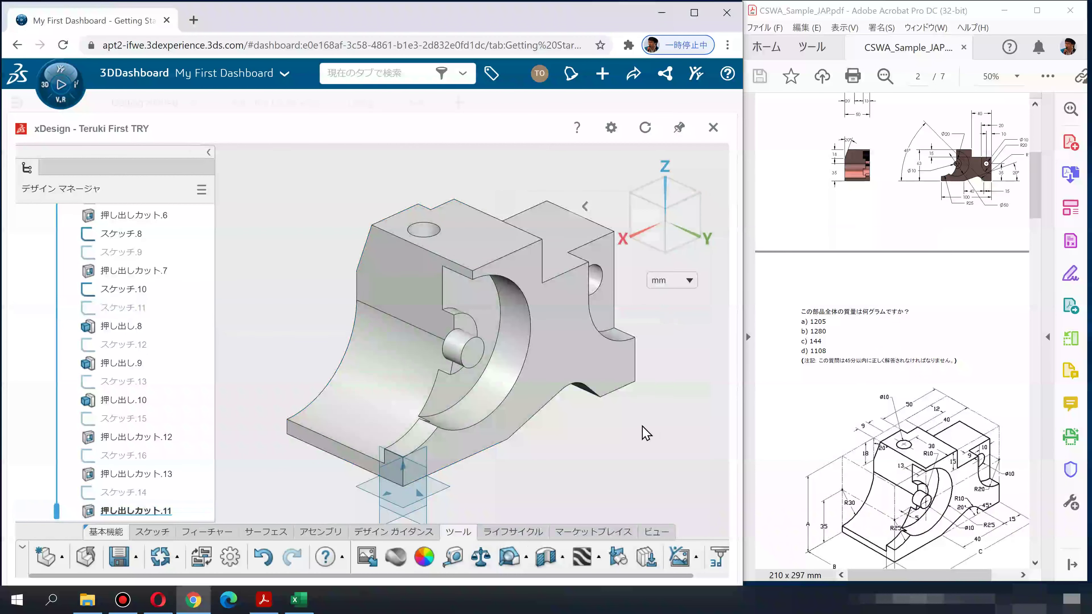
middle_click_drag(598, 443, 571, 432, "ctrl")
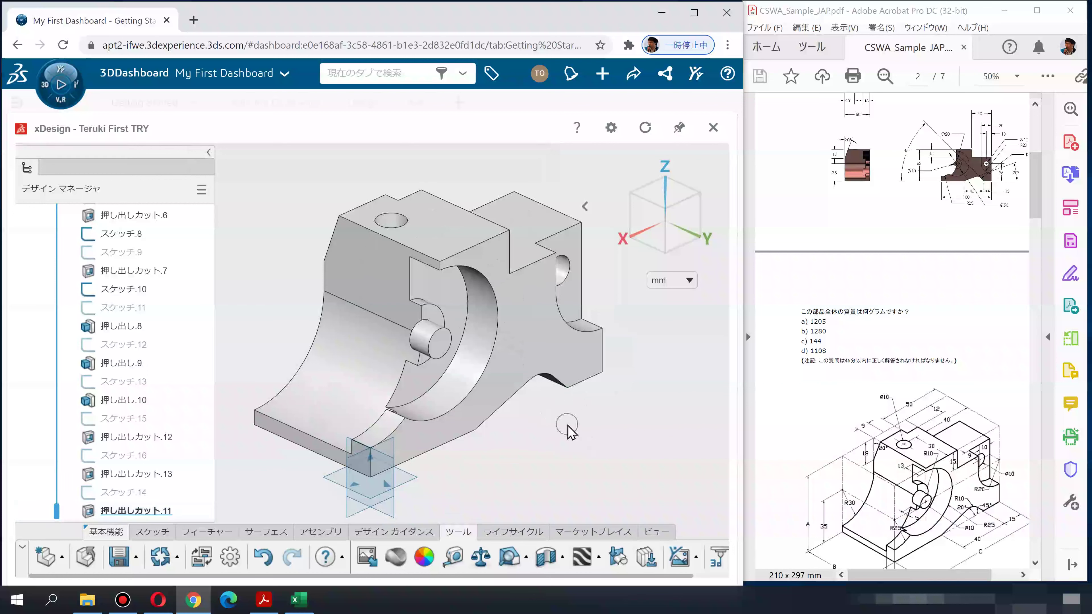
scroll(877, 449, "down", 3)
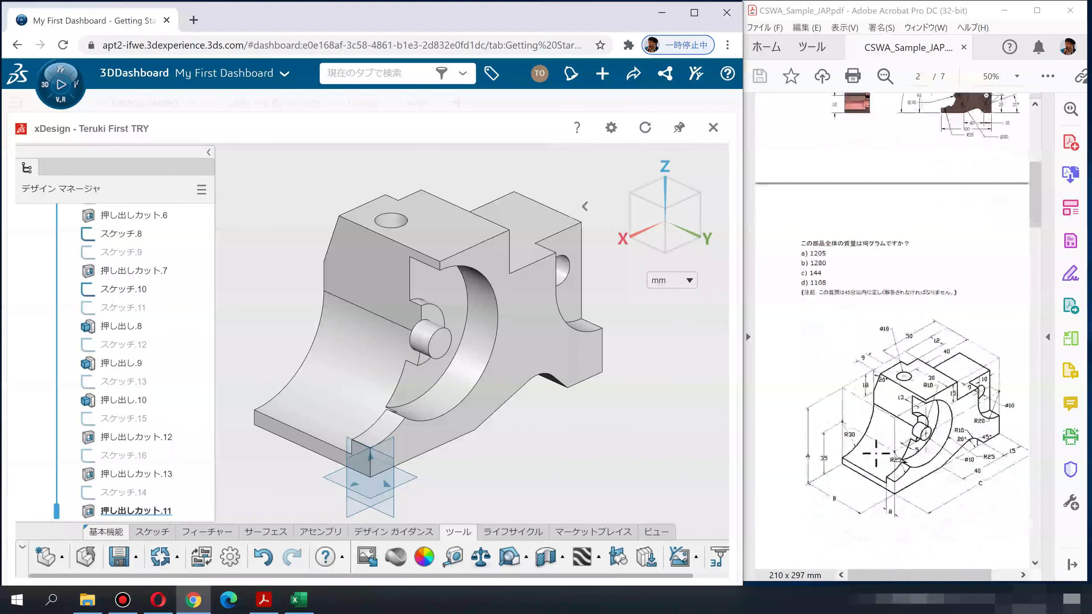
middle_click_drag(547, 460, 568, 467, "ctrl")
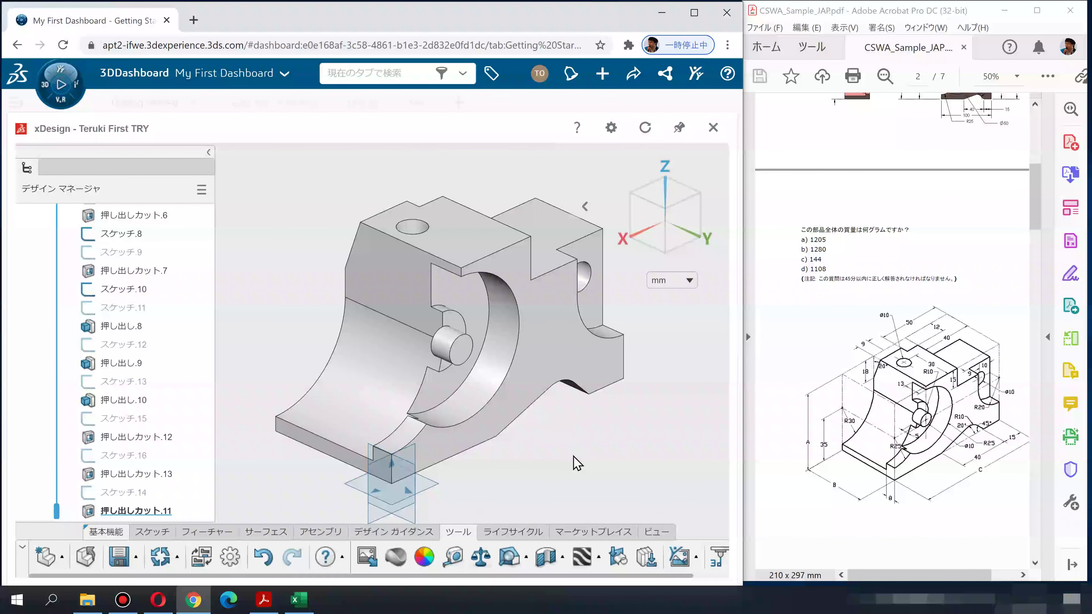
scroll(122, 318, "up", 5)
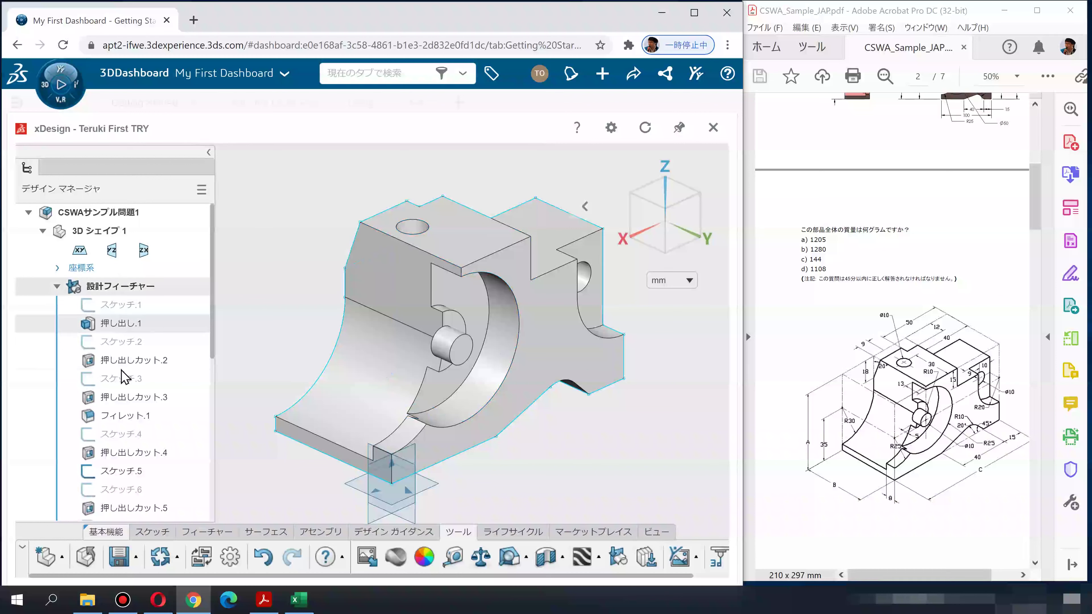
scroll(122, 383, "down", 5)
scroll(122, 387, "up", 5)
scroll(124, 395, "down", 5)
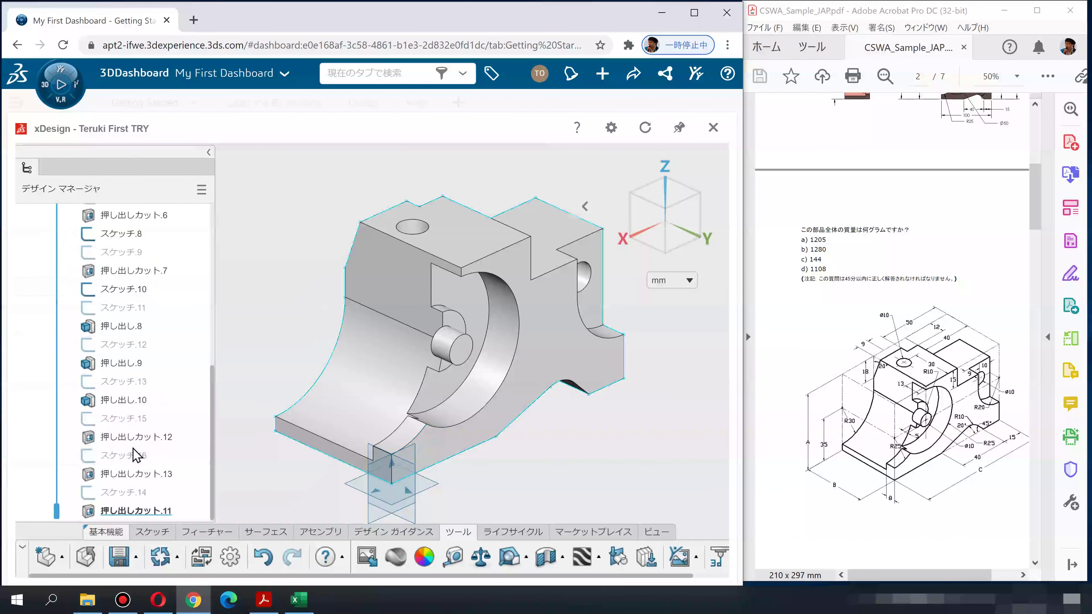
scroll(124, 398, "up", 1)
scroll(125, 378, "up", 1)
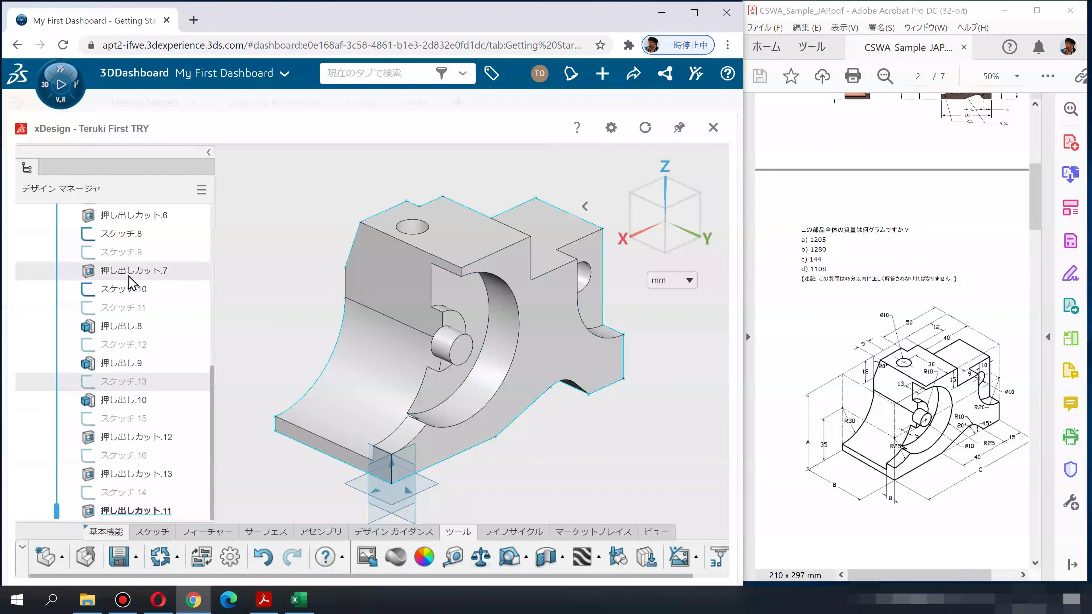
scroll(126, 352, "up", 1)
scroll(129, 329, "up", 2)
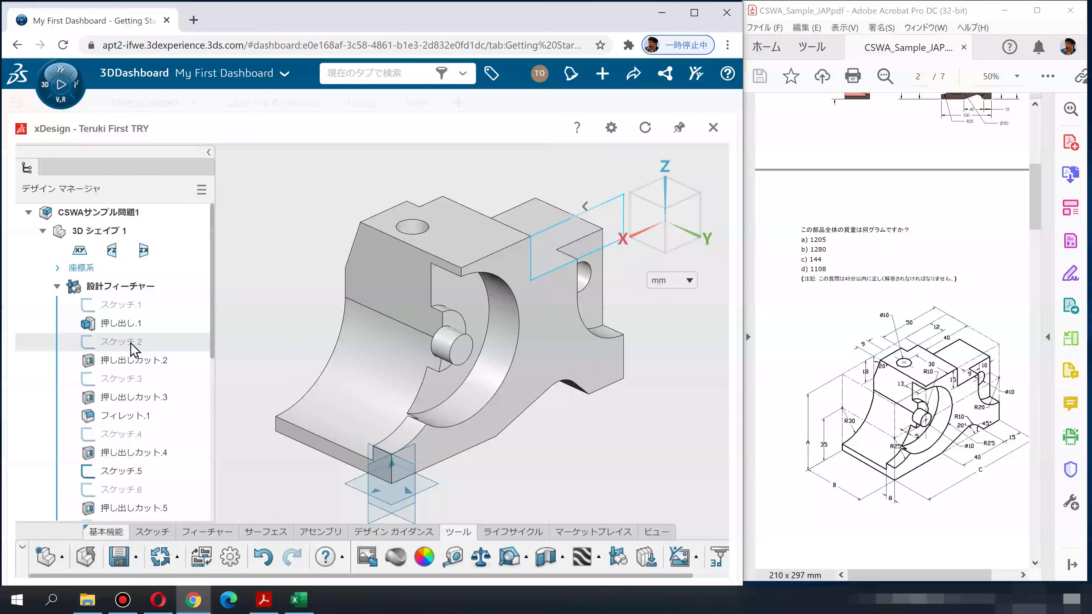
scroll(131, 340, "down", 5)
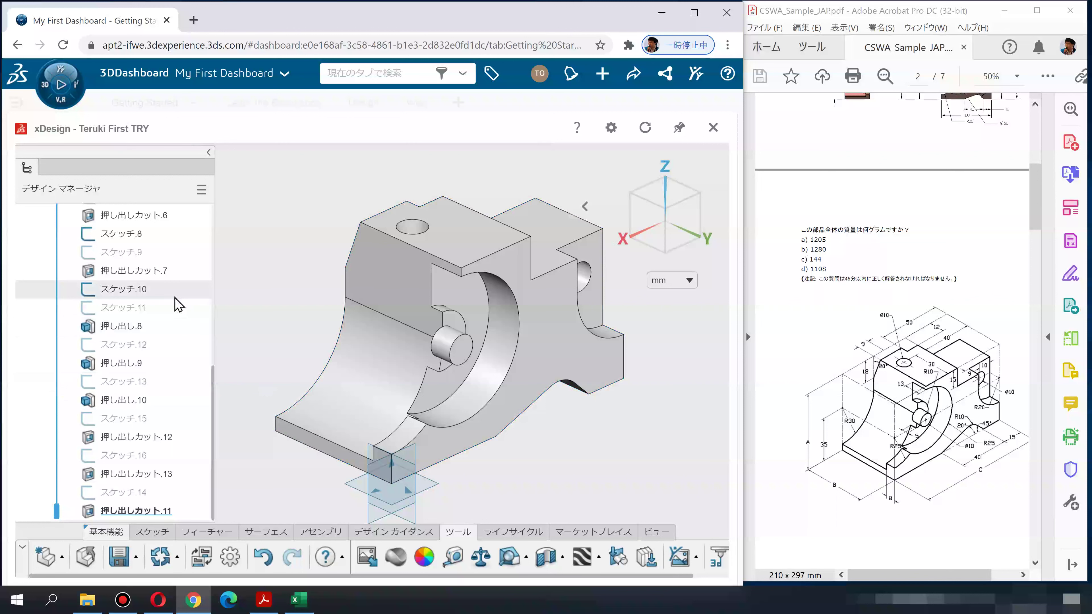
scroll(179, 306, "up", 5)
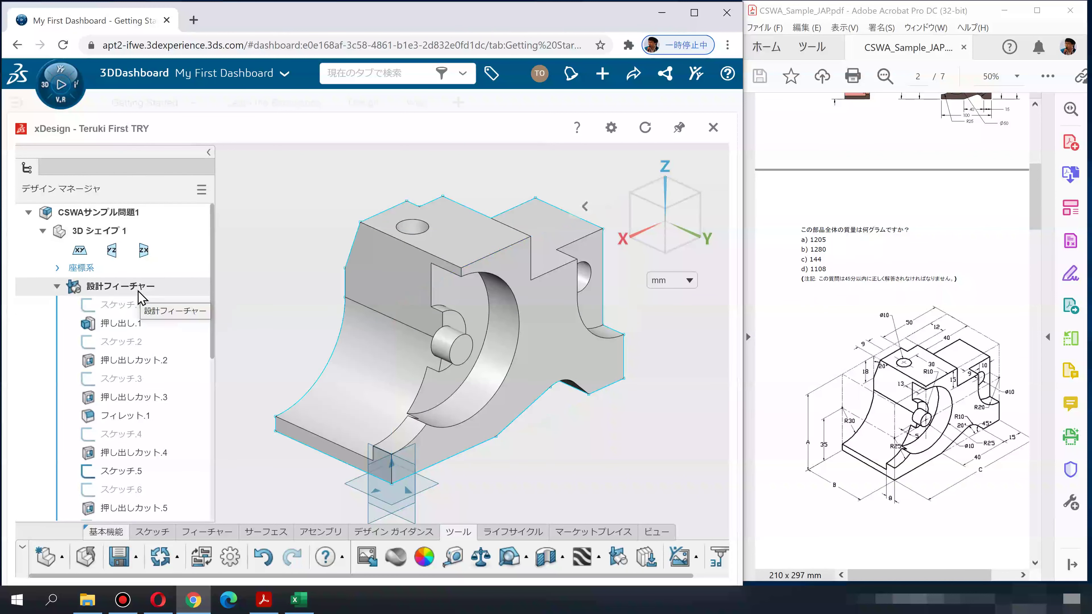
middle_click_drag(276, 308, 295, 313, "ctrl")
Step: Hide the reference planes via the View visibility options and orbit the finished bracket
left_click(657, 532)
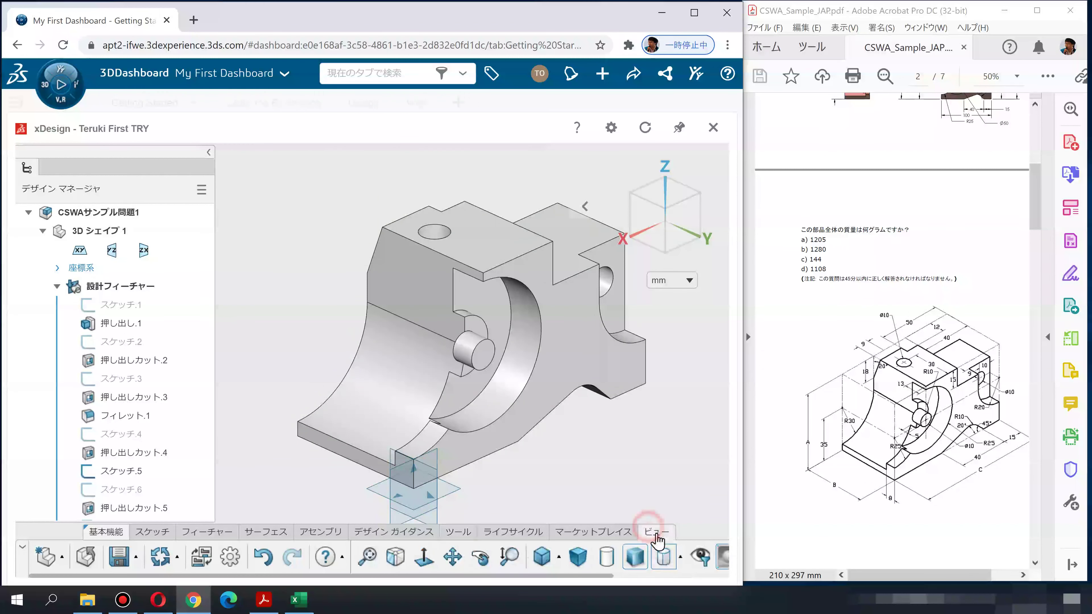
left_click(700, 560)
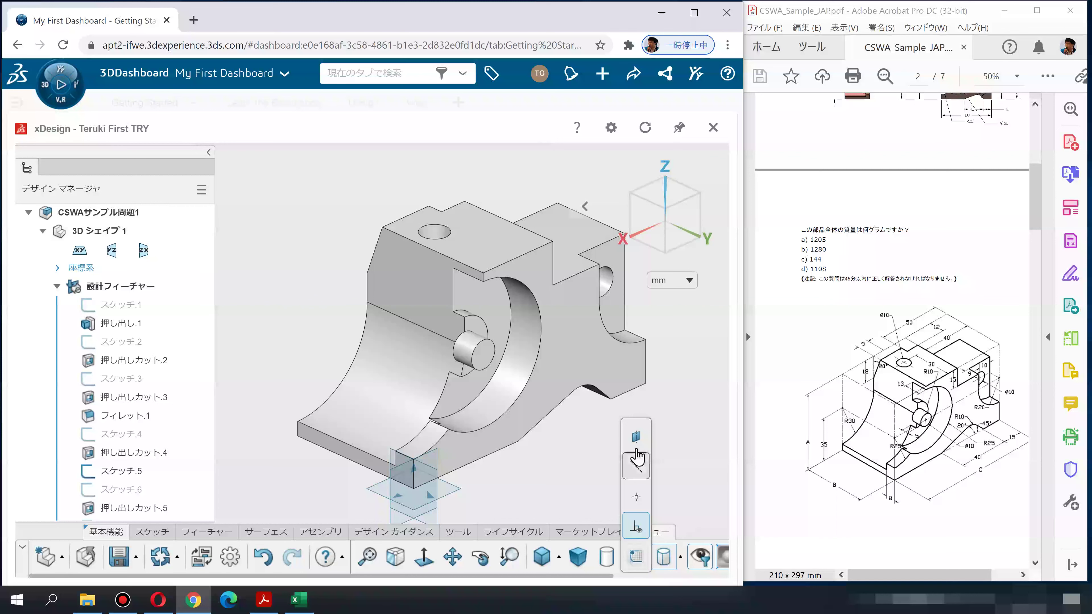
left_click(636, 436)
mouse_move(559, 479)
middle_mouse_down()
mouse_move(579, 441)
mouse_move(593, 475)
mouse_move(560, 456)
mouse_move(537, 470)
mouse_move(560, 458)
mouse_move(577, 471)
mouse_move(556, 468)
mouse_move(617, 472)
middle_mouse_up()
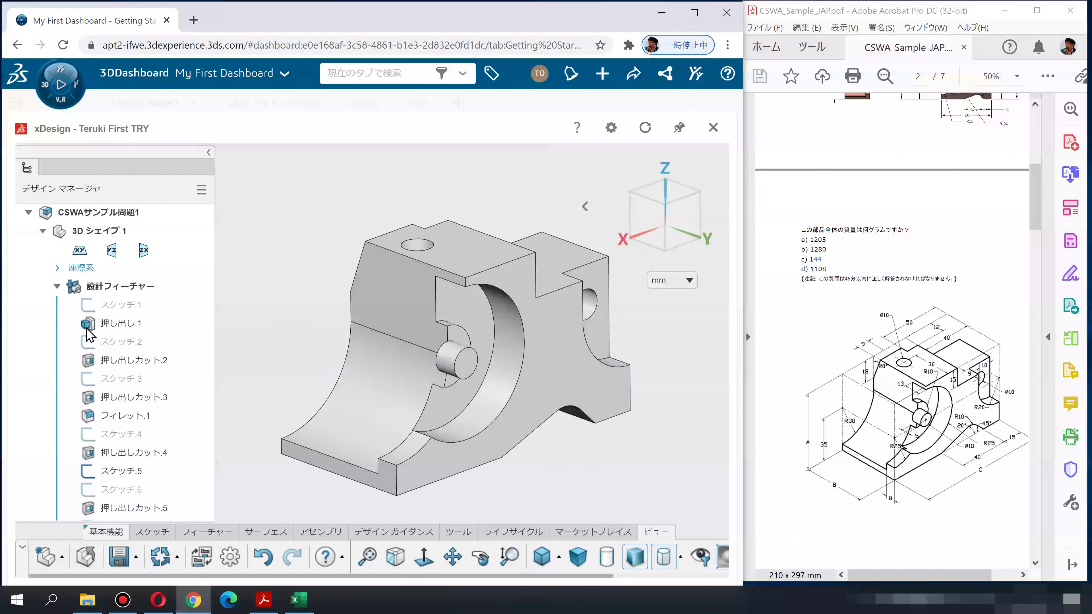
left_click(56, 287)
left_click(56, 287)
left_click(304, 287)
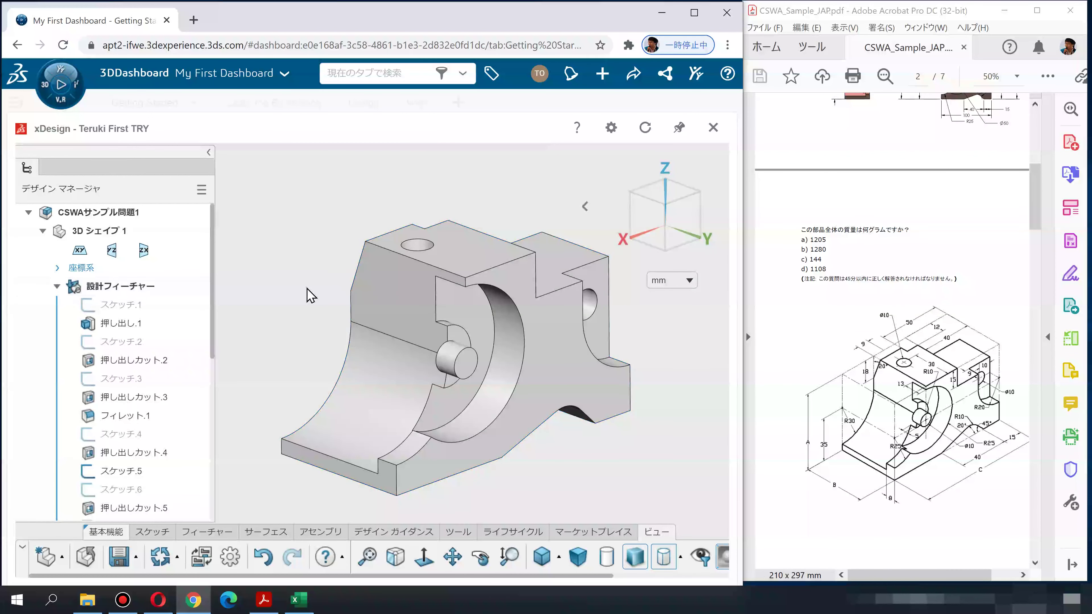
mouse_move(311, 317)
middle_mouse_down()
mouse_move(298, 304)
mouse_move(283, 317)
mouse_move(298, 334)
mouse_move(323, 235)
middle_mouse_up()
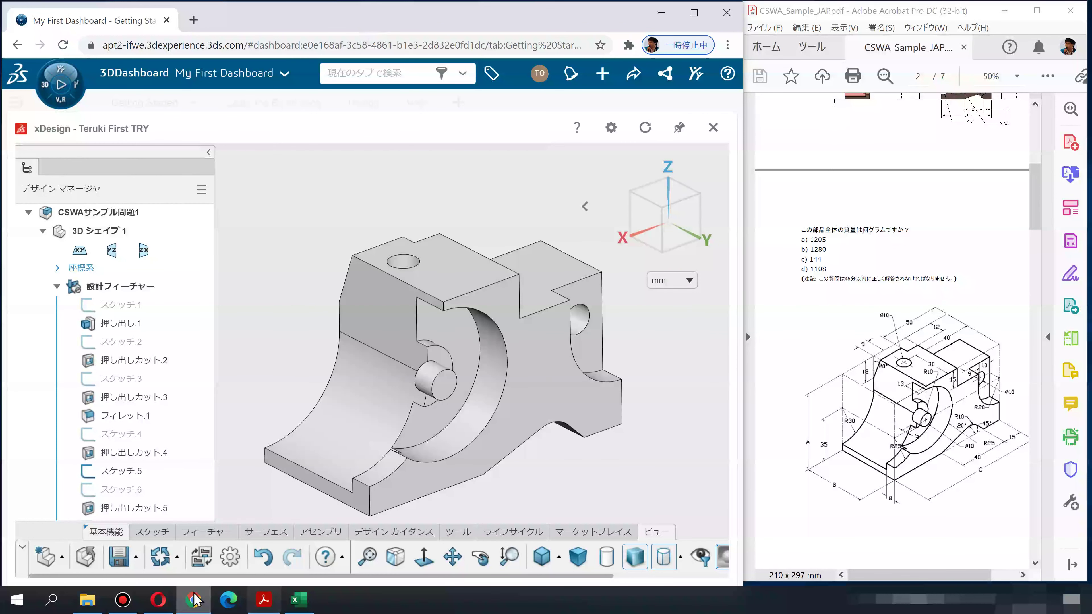